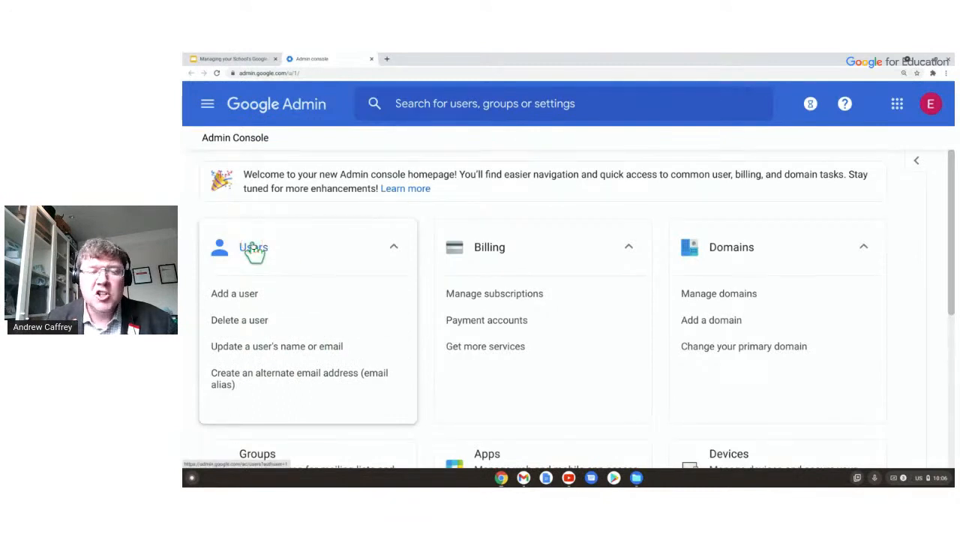
Open the Users card and browse the paged list of accounts across all organizational units.
{"action": "left_click", "coordinate": [254, 249]}
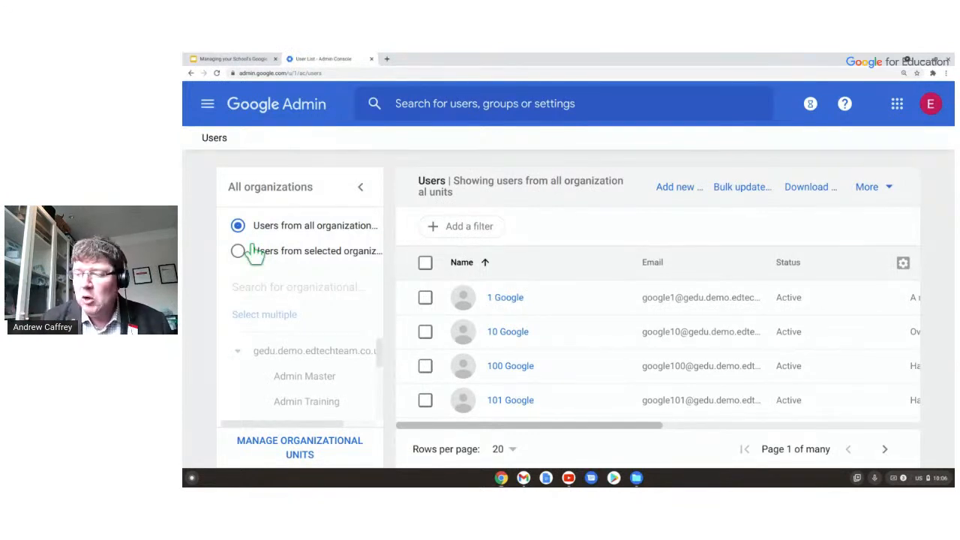
{"action": "left_click", "coordinate": [472, 250]}
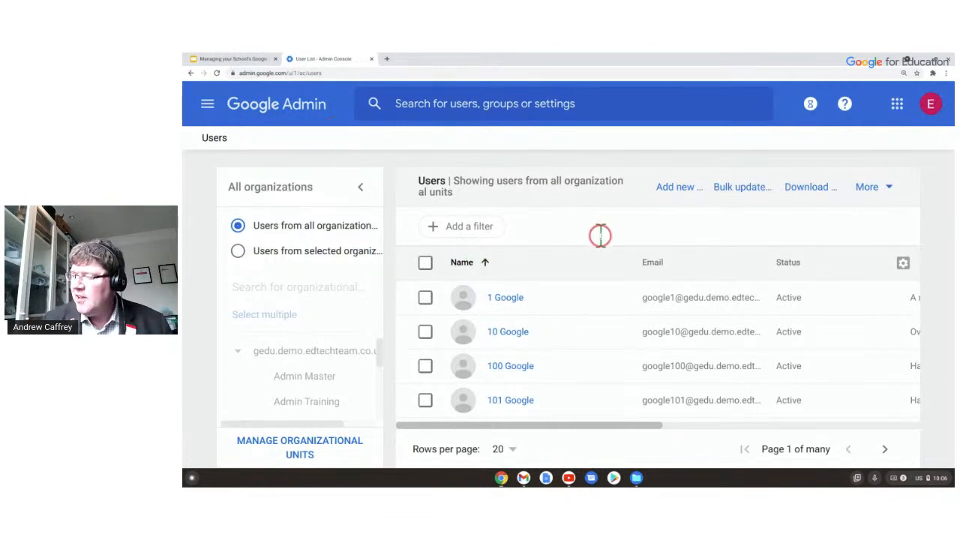
{"action": "scroll", "coordinate": [568, 311], "scroll_direction": "down", "scroll_amount": 5}
{"action": "scroll", "coordinate": [570, 316], "scroll_direction": "down", "scroll_amount": 3}
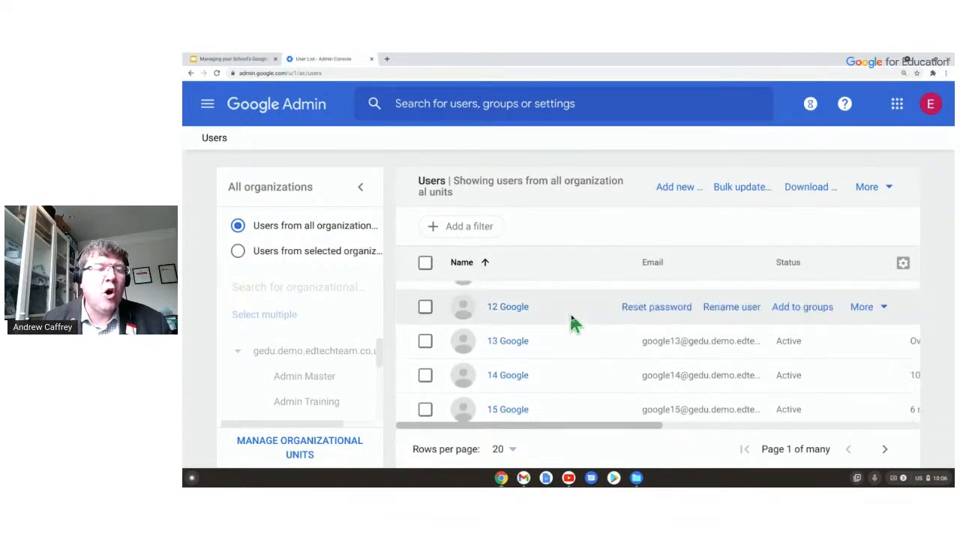
{"action": "scroll", "coordinate": [571, 321], "scroll_direction": "up", "scroll_amount": 8}
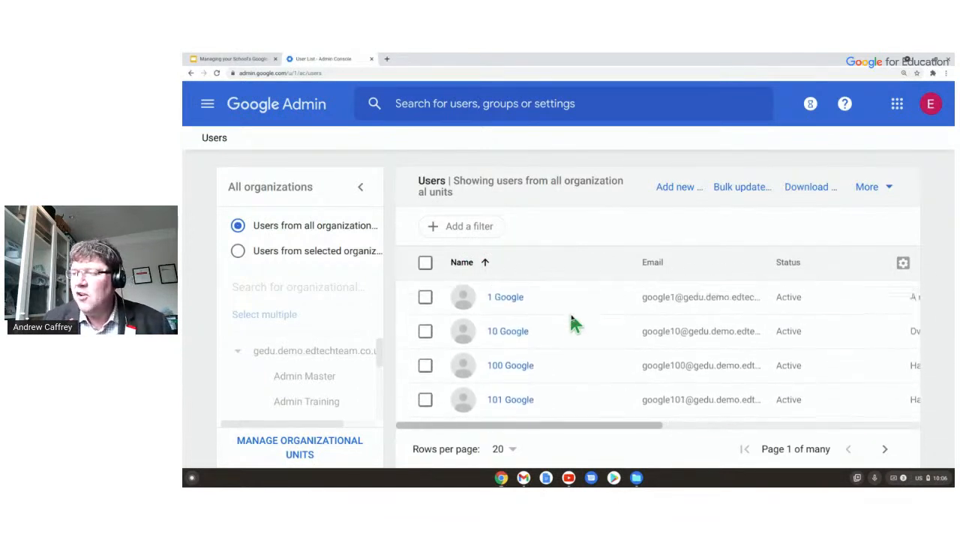
{"action": "left_click", "coordinate": [569, 316]}
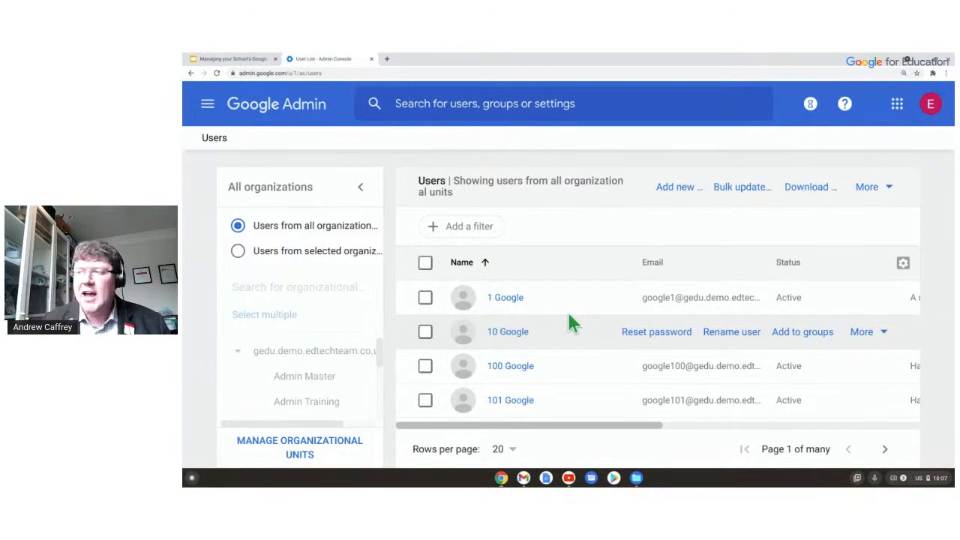
{"action": "left_click", "coordinate": [434, 105]}
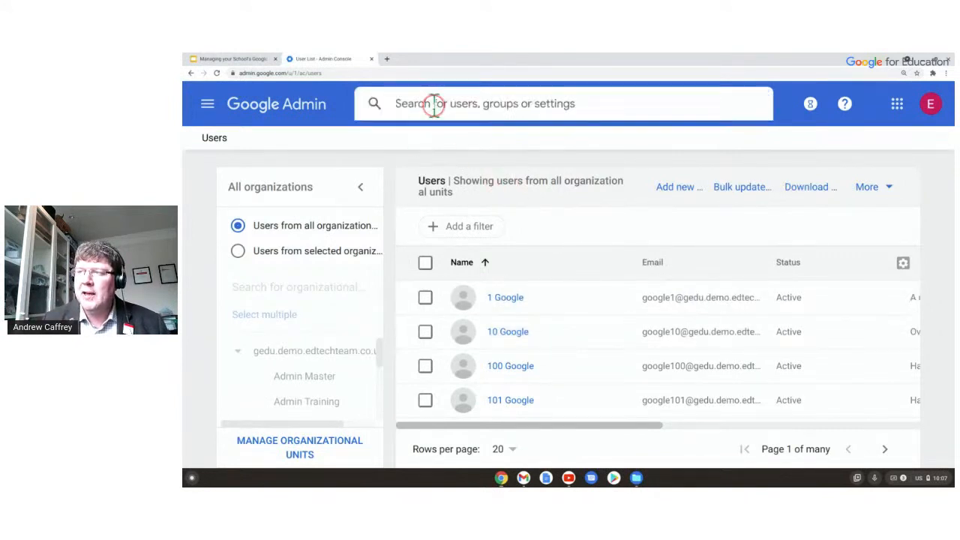
Search for a user by first name and open their Elm School account page.
{"action": "type", "text": "katia"}
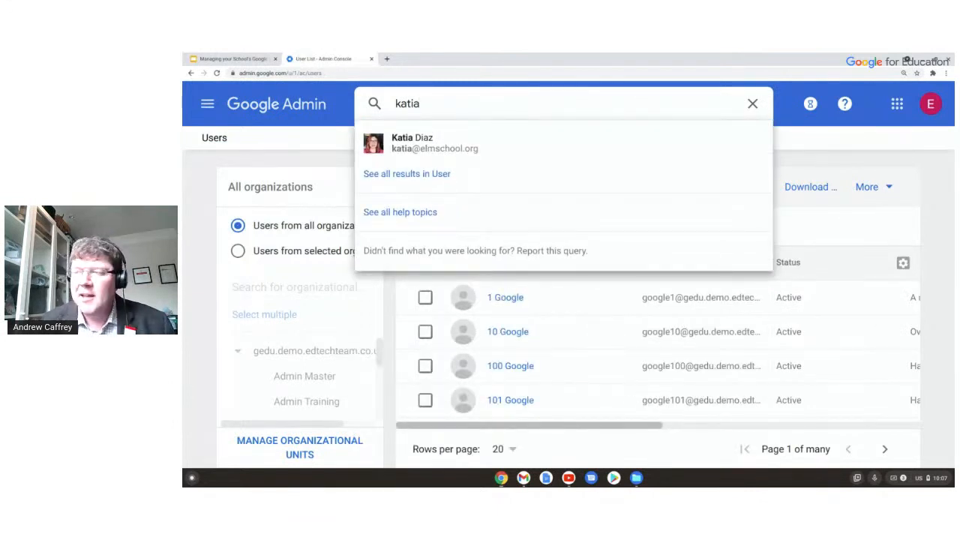
{"action": "left_click", "coordinate": [427, 152]}
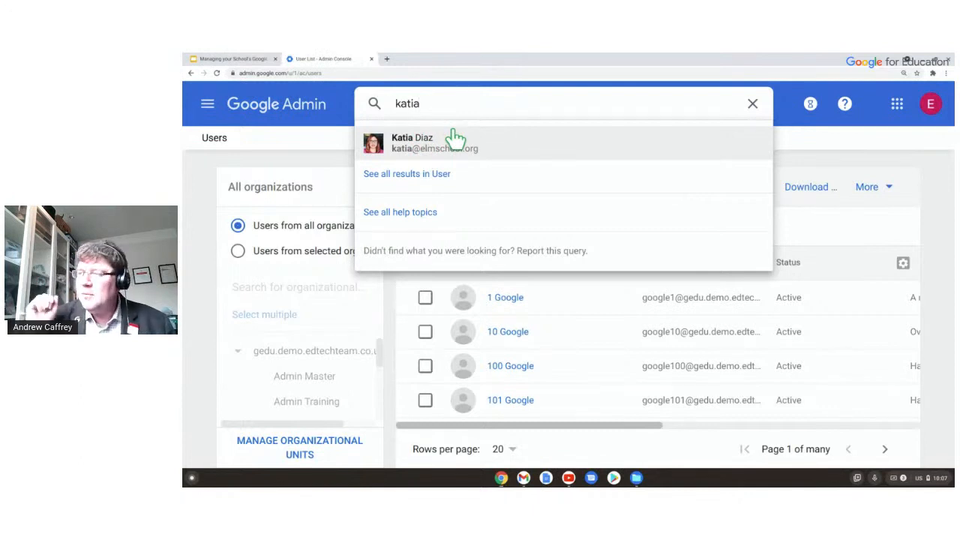
{"action": "left_click", "coordinate": [452, 140]}
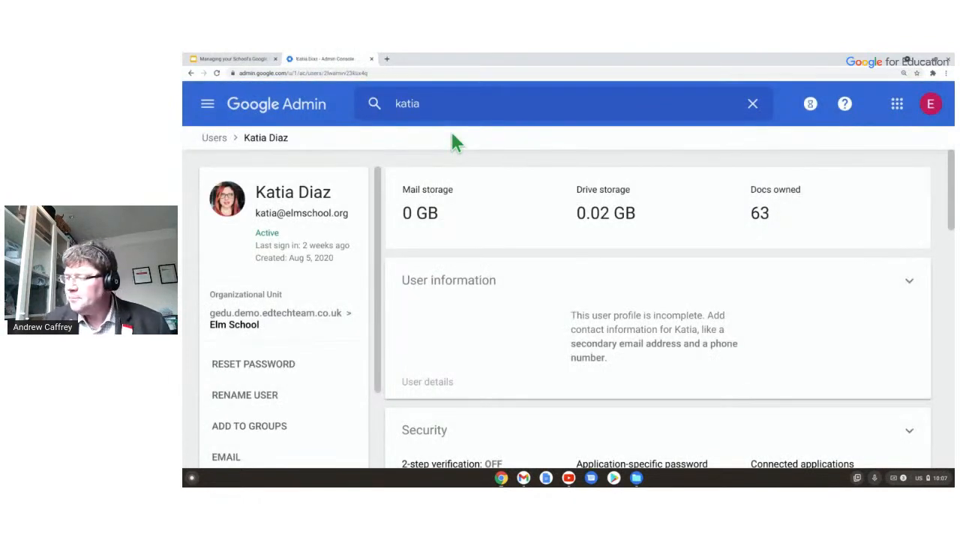
{"action": "scroll", "coordinate": [578, 167], "scroll_direction": "down", "scroll_amount": 1}
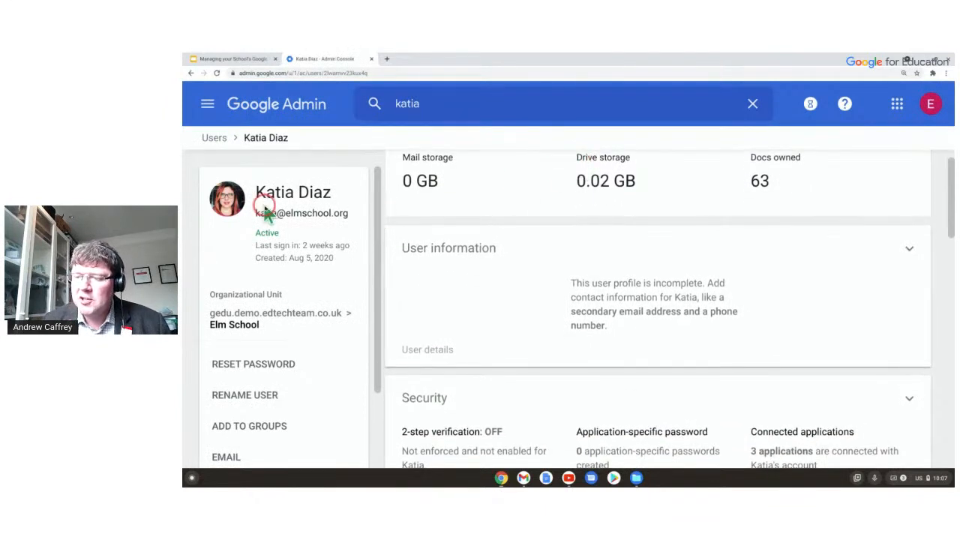
{"action": "scroll", "coordinate": [296, 213], "scroll_direction": "down", "scroll_amount": 2}
{"action": "scroll", "coordinate": [282, 276], "scroll_direction": "down", "scroll_amount": 3}
{"action": "scroll", "coordinate": [280, 278], "scroll_direction": "up", "scroll_amount": 5}
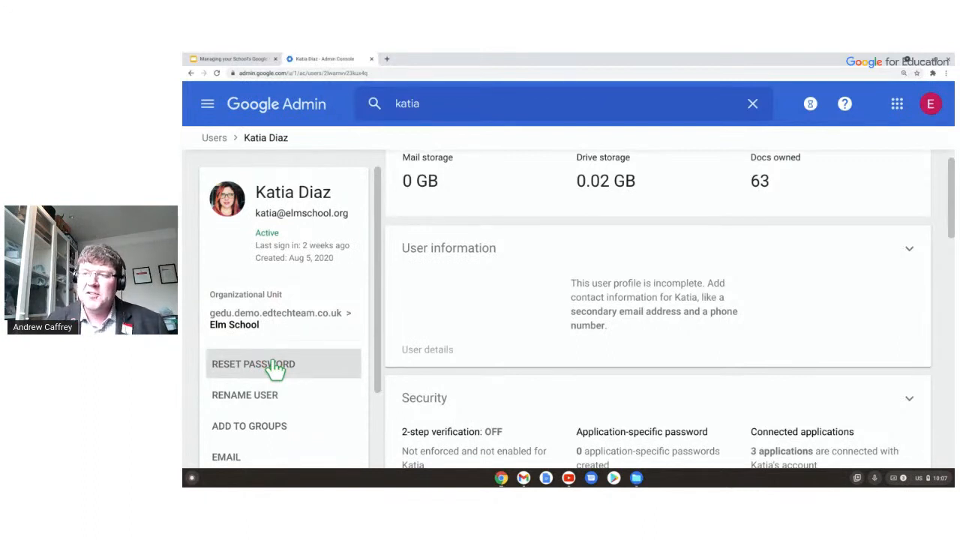
{"action": "left_click", "coordinate": [338, 129]}
{"action": "left_click", "coordinate": [273, 368]}
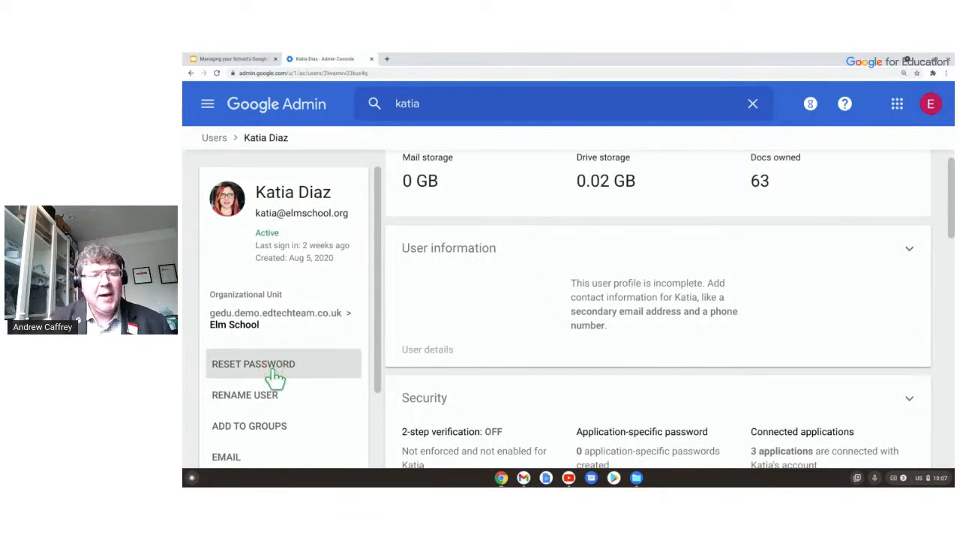
{"action": "scroll", "coordinate": [268, 307], "scroll_direction": "down", "scroll_amount": 1}
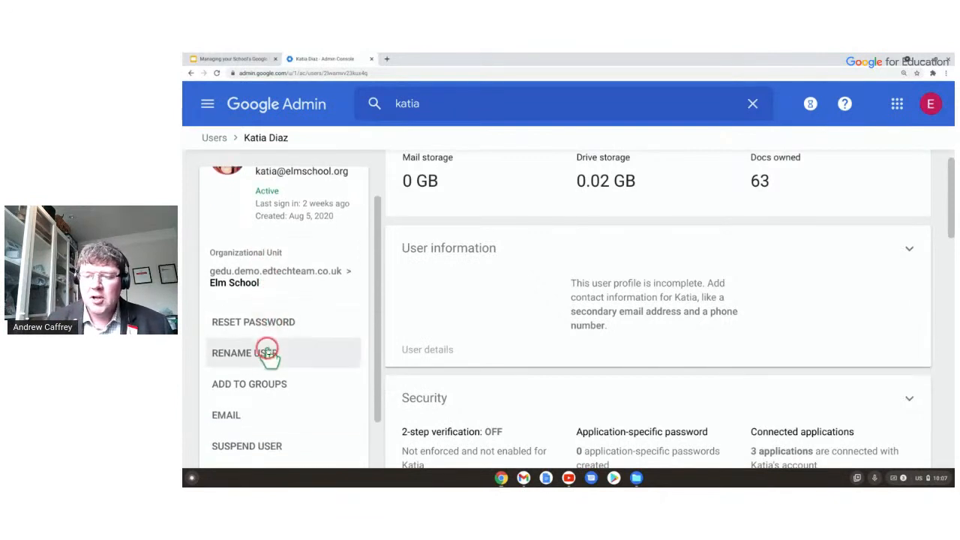
{"action": "scroll", "coordinate": [273, 328], "scroll_direction": "down", "scroll_amount": 1}
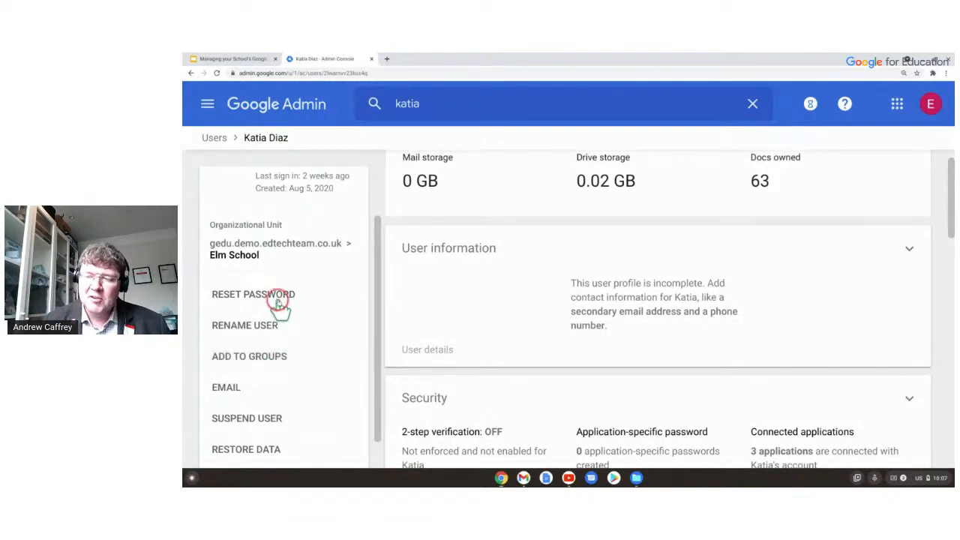
{"action": "scroll", "coordinate": [270, 302], "scroll_direction": "down", "scroll_amount": 1}
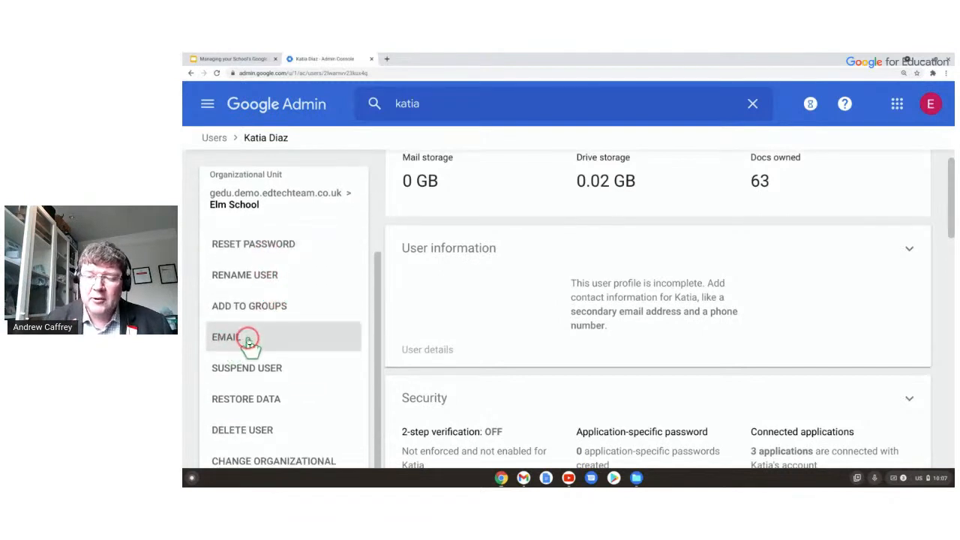
{"action": "scroll", "coordinate": [318, 380], "scroll_direction": "down", "scroll_amount": 1}
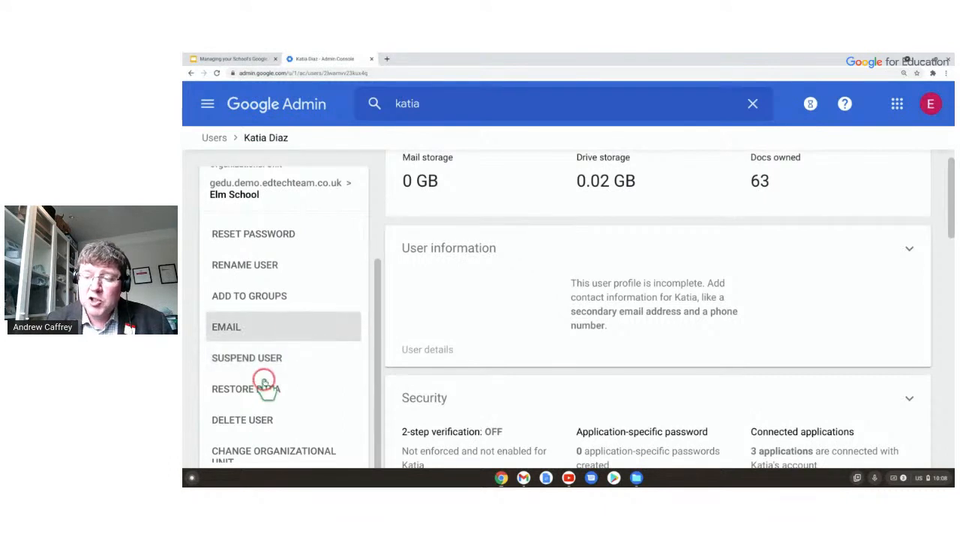
{"action": "left_click", "coordinate": [284, 393]}
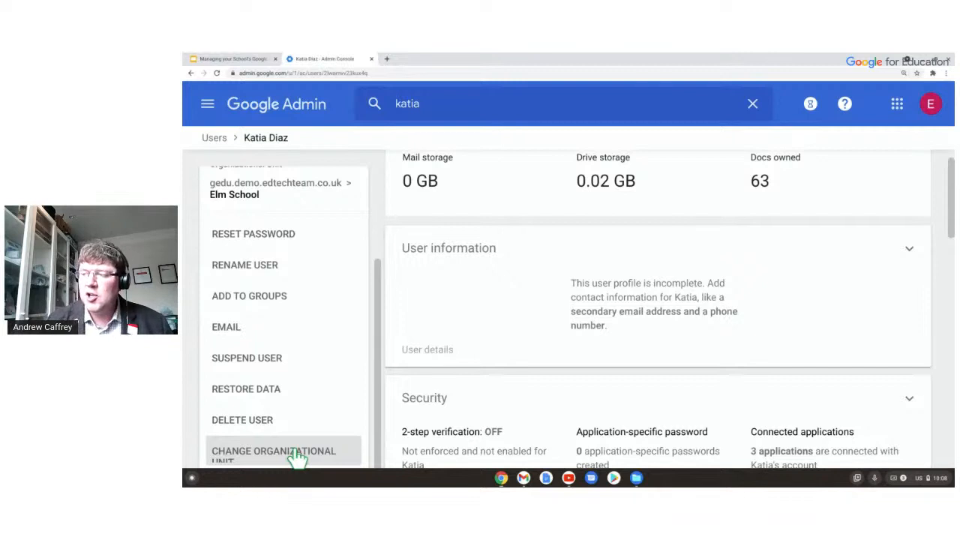
{"action": "scroll", "coordinate": [300, 312], "scroll_direction": "up", "scroll_amount": 3}
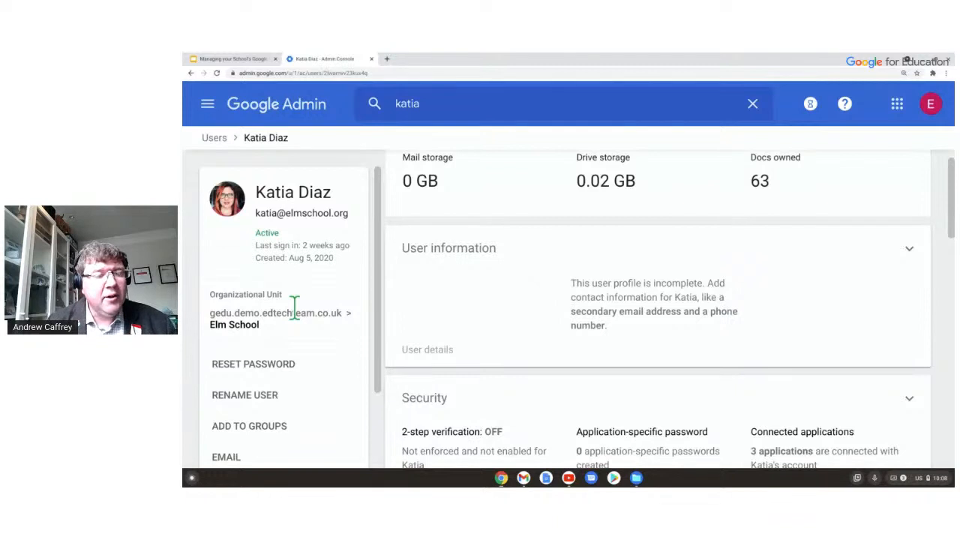
Go back from the profile to the all-units Users list via the Users breadcrumb.
{"action": "left_click", "coordinate": [215, 137]}
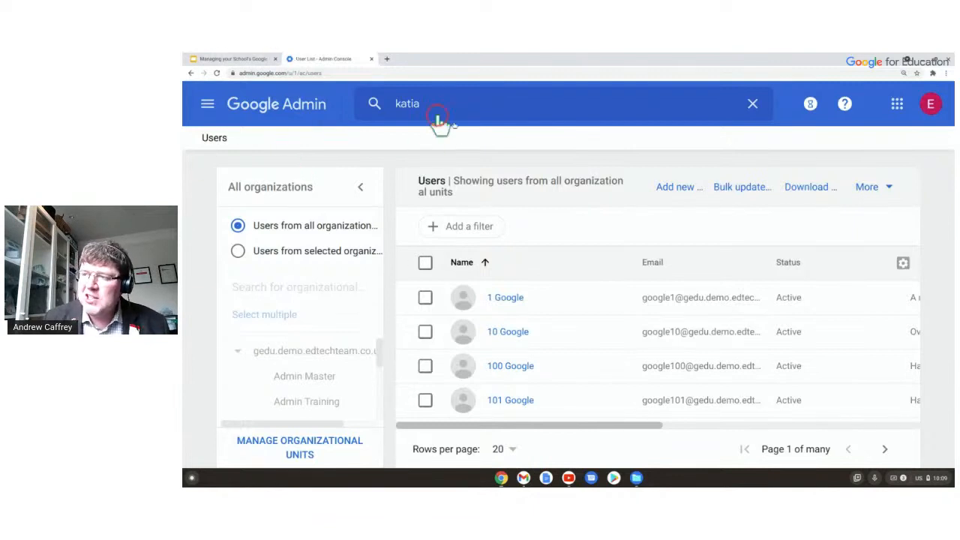
Open the Organizational units page and expand My Example School.
{"action": "left_click", "coordinate": [279, 459]}
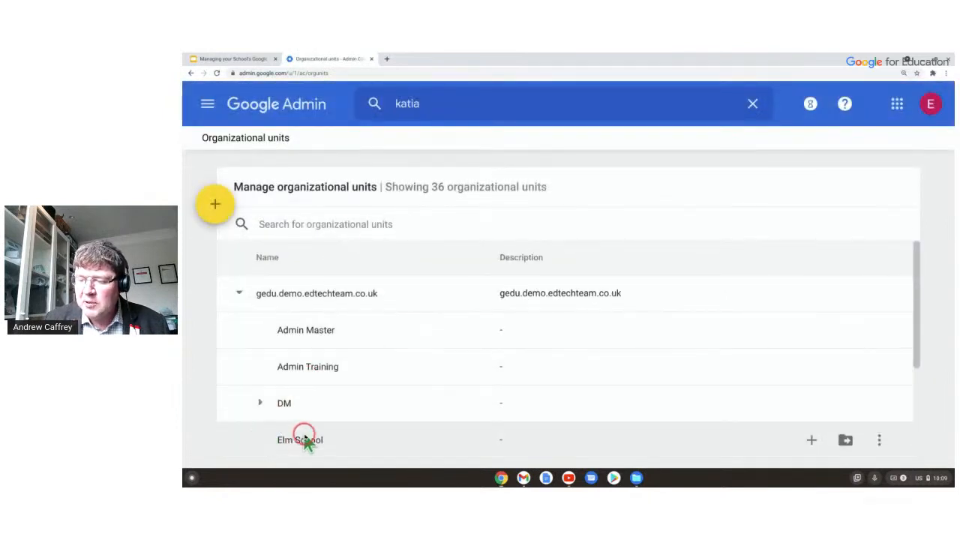
{"action": "scroll", "coordinate": [397, 381], "scroll_direction": "down", "scroll_amount": 2}
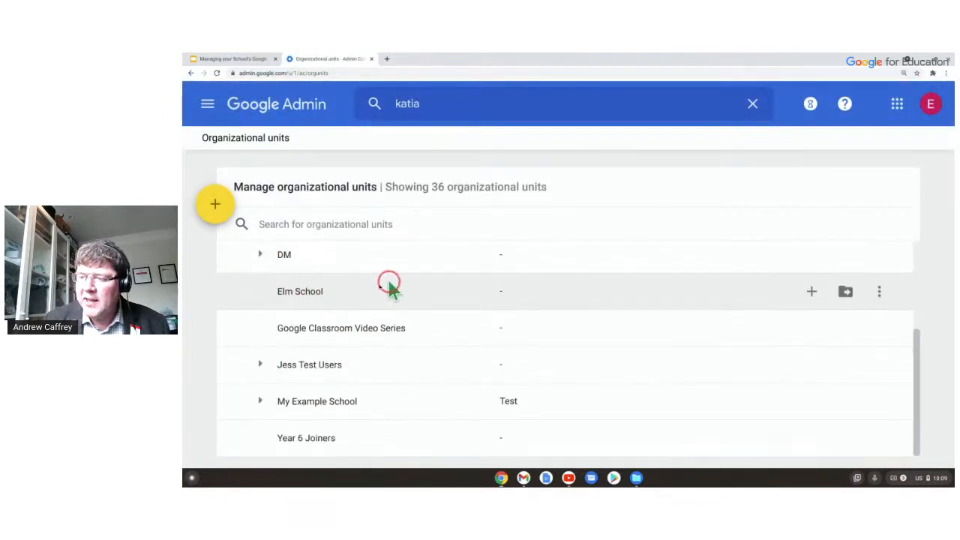
{"action": "left_click", "coordinate": [260, 401]}
{"action": "scroll", "coordinate": [394, 285], "scroll_direction": "down", "scroll_amount": 1}
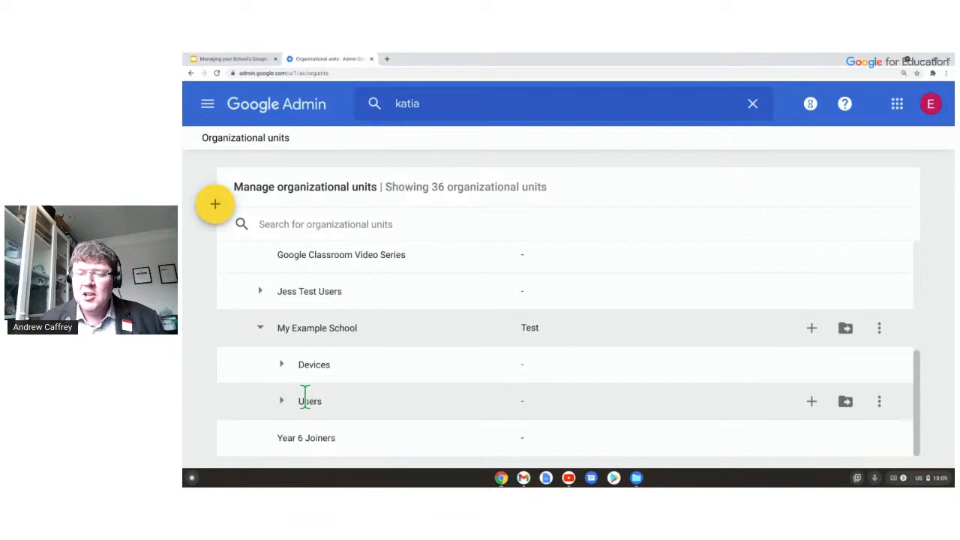
{"action": "left_click", "coordinate": [298, 367]}
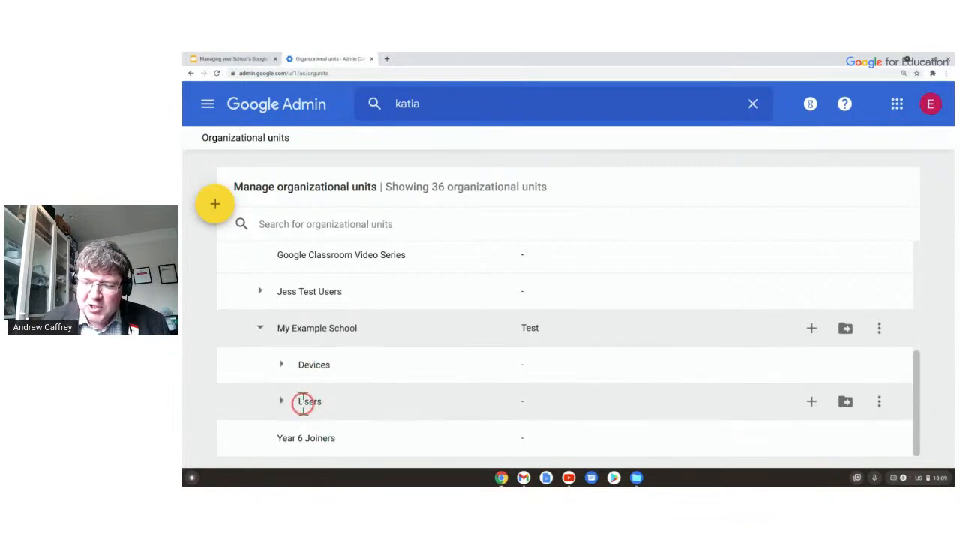
Expand Users, Students and Lower School to reveal the year-group units.
{"action": "left_click", "coordinate": [281, 403]}
{"action": "scroll", "coordinate": [365, 322], "scroll_direction": "down", "scroll_amount": 3}
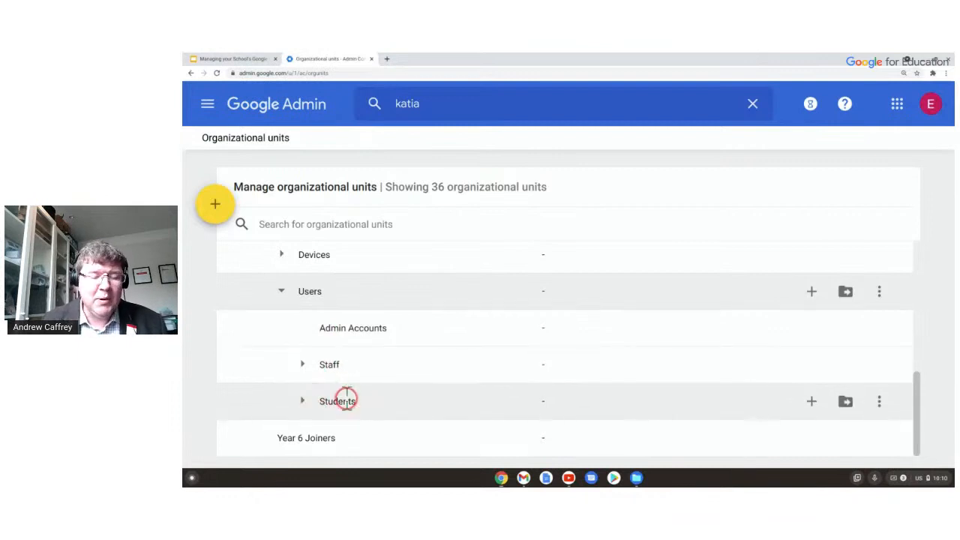
{"action": "left_click", "coordinate": [302, 400]}
{"action": "scroll", "coordinate": [443, 328], "scroll_direction": "down", "scroll_amount": 3}
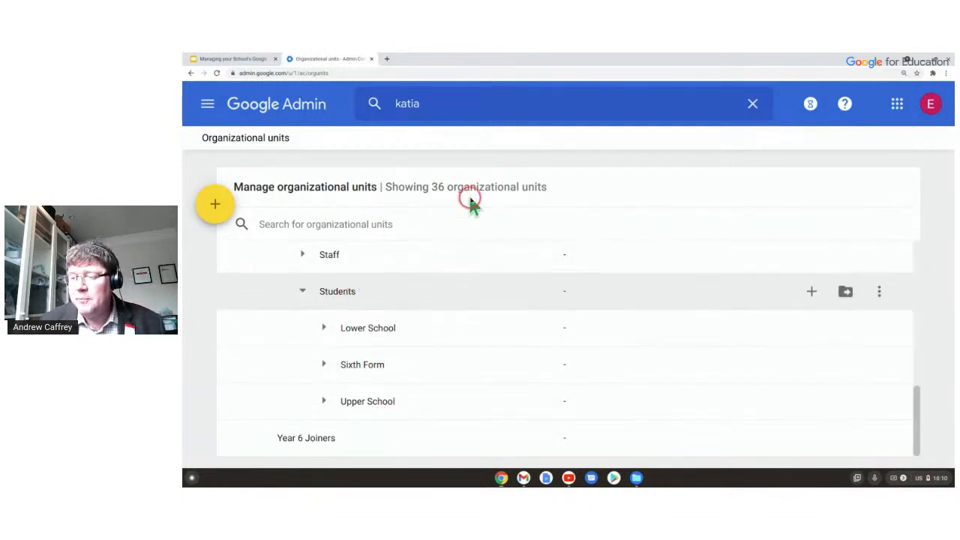
{"action": "left_click", "coordinate": [321, 327]}
{"action": "scroll", "coordinate": [427, 270], "scroll_direction": "down", "scroll_amount": 2}
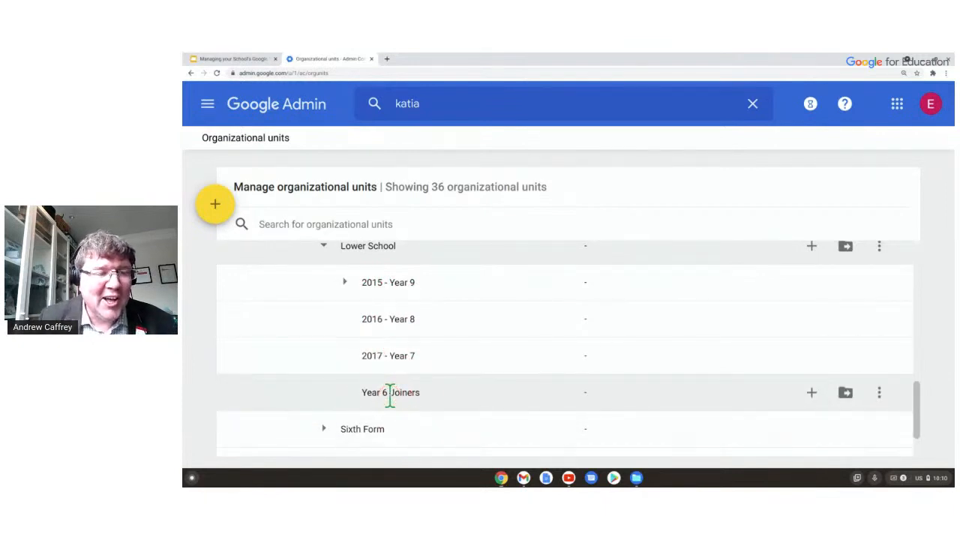
{"action": "scroll", "coordinate": [389, 397], "scroll_direction": "up", "scroll_amount": 1}
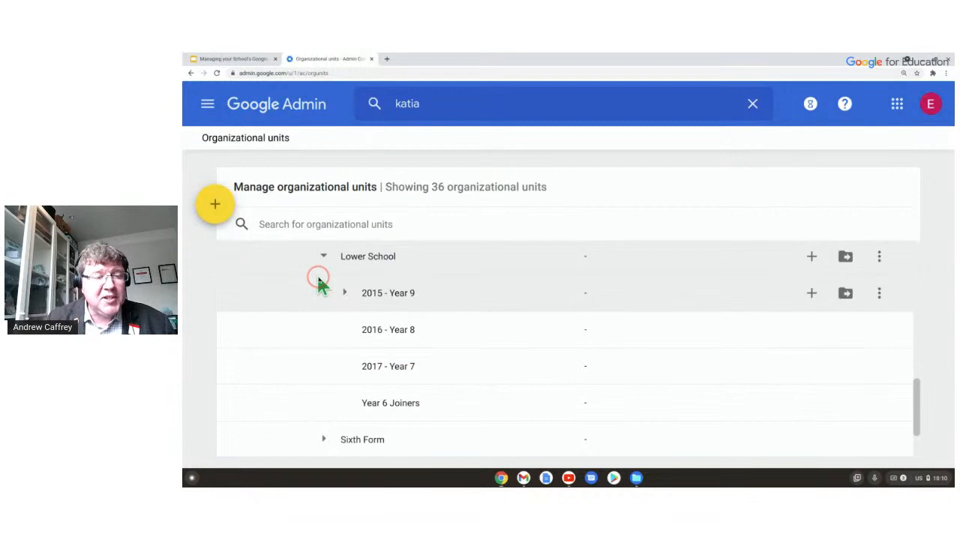
Expand 2015 - Year 9, then collapse both it and Lower School.
{"action": "left_click", "coordinate": [347, 292]}
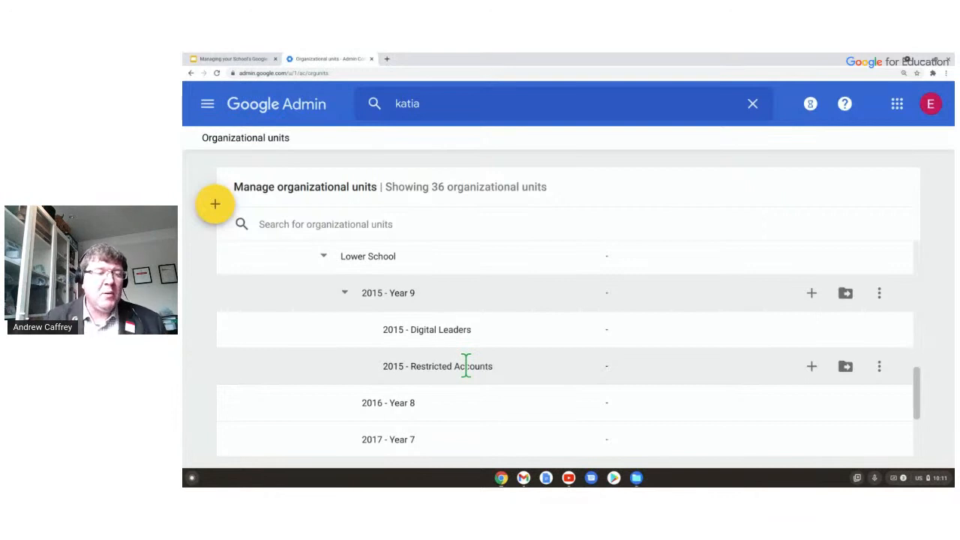
{"action": "scroll", "coordinate": [465, 366], "scroll_direction": "up", "scroll_amount": 1}
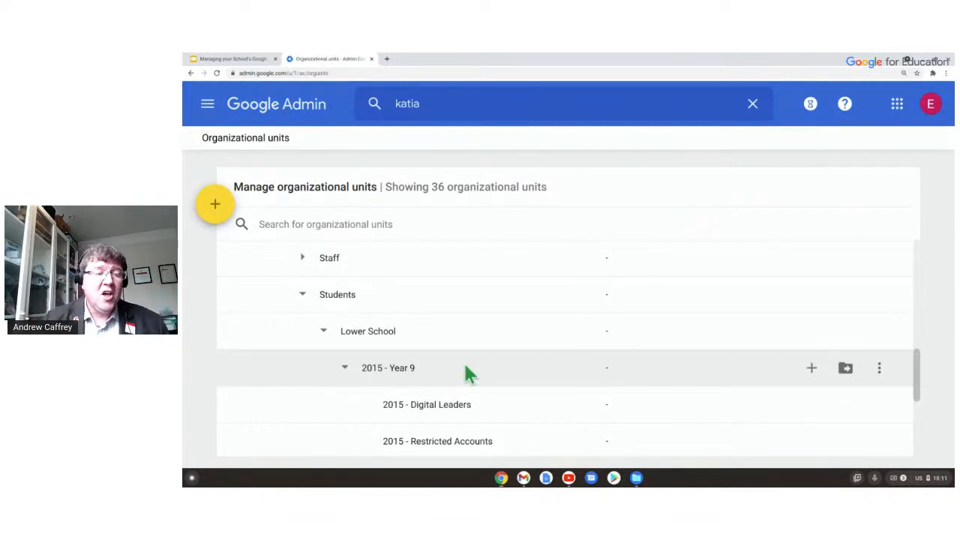
{"action": "scroll", "coordinate": [332, 315], "scroll_direction": "down", "scroll_amount": 1}
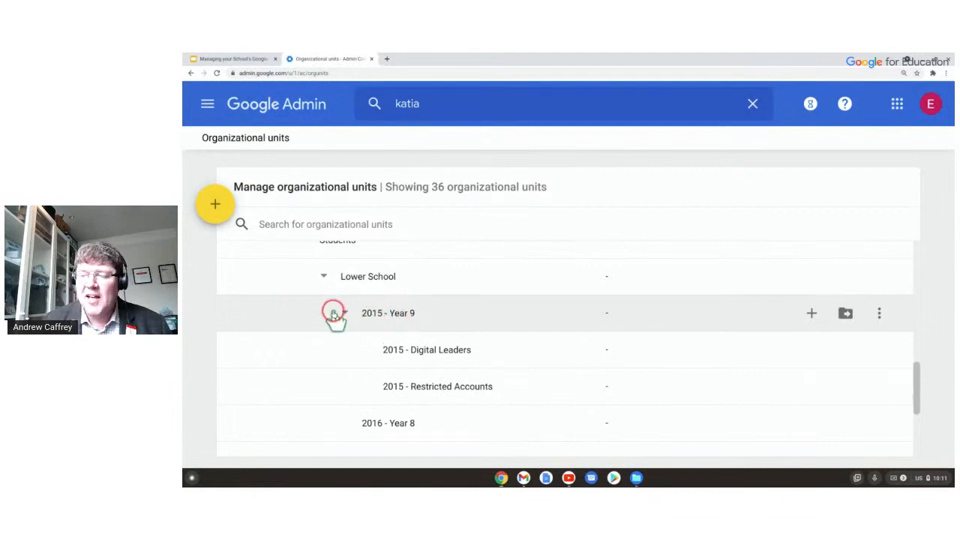
{"action": "scroll", "coordinate": [335, 314], "scroll_direction": "up", "scroll_amount": 1}
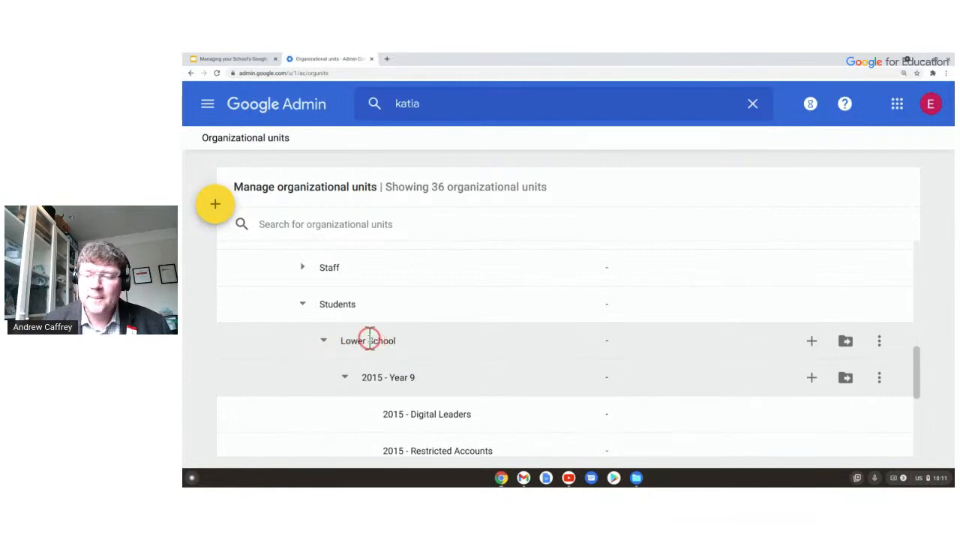
{"action": "left_click", "coordinate": [344, 377]}
{"action": "scroll", "coordinate": [334, 348], "scroll_direction": "down", "scroll_amount": 1}
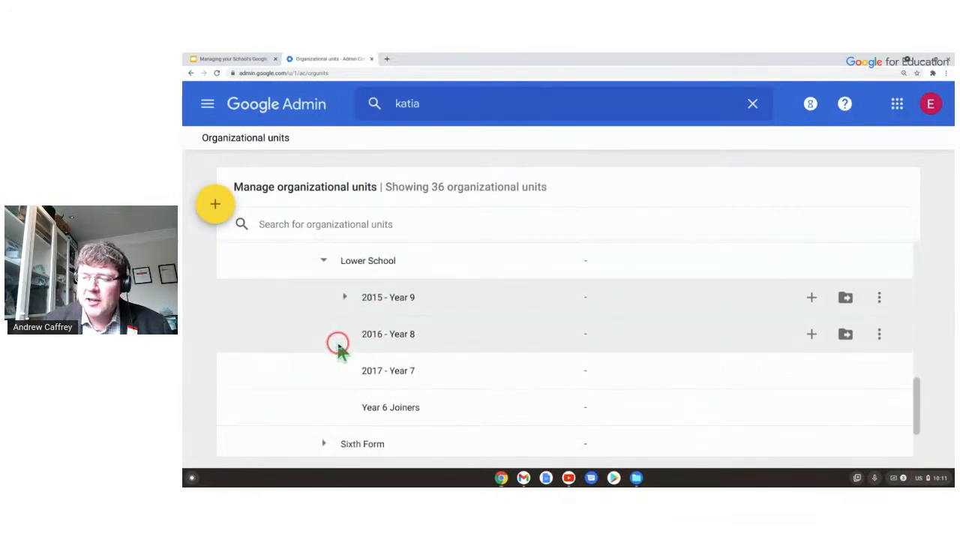
{"action": "left_click", "coordinate": [324, 261]}
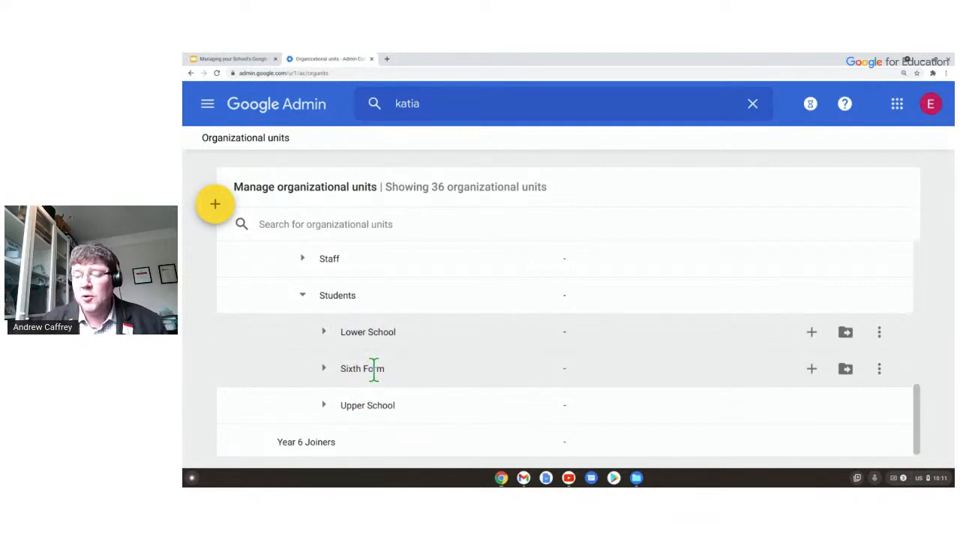
Re-expand Lower School and scroll through its 2015 - Year 9, 2016 - Year 8 and 2017 - Year 7 units.
{"action": "left_click", "coordinate": [323, 331]}
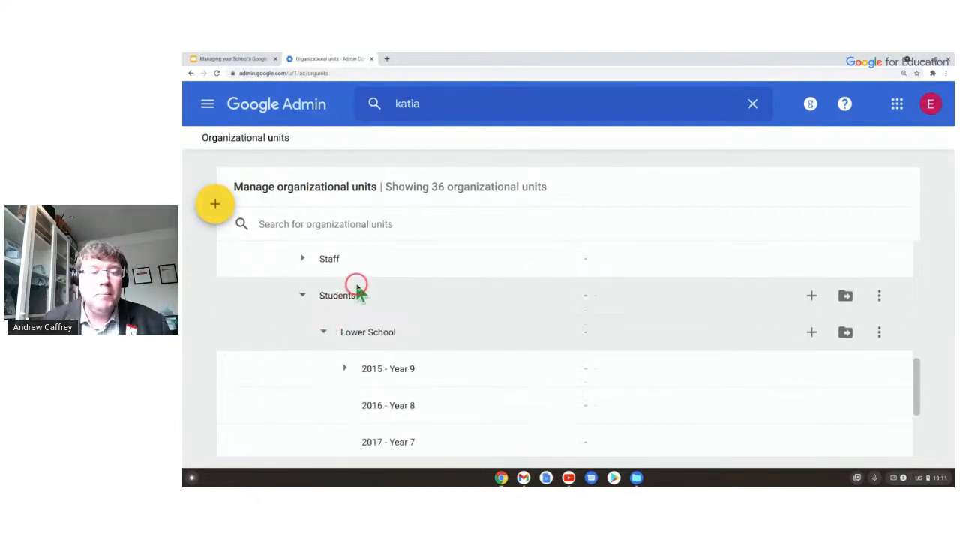
{"action": "scroll", "coordinate": [355, 262], "scroll_direction": "down", "scroll_amount": 2}
{"action": "scroll", "coordinate": [354, 255], "scroll_direction": "down", "scroll_amount": 1}
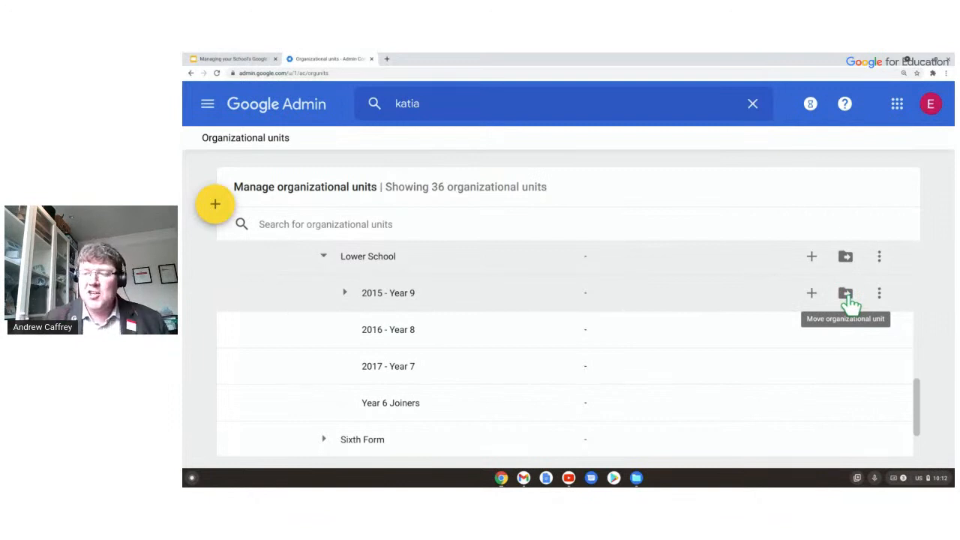
{"action": "scroll", "coordinate": [563, 317], "scroll_direction": "down", "scroll_amount": 2}
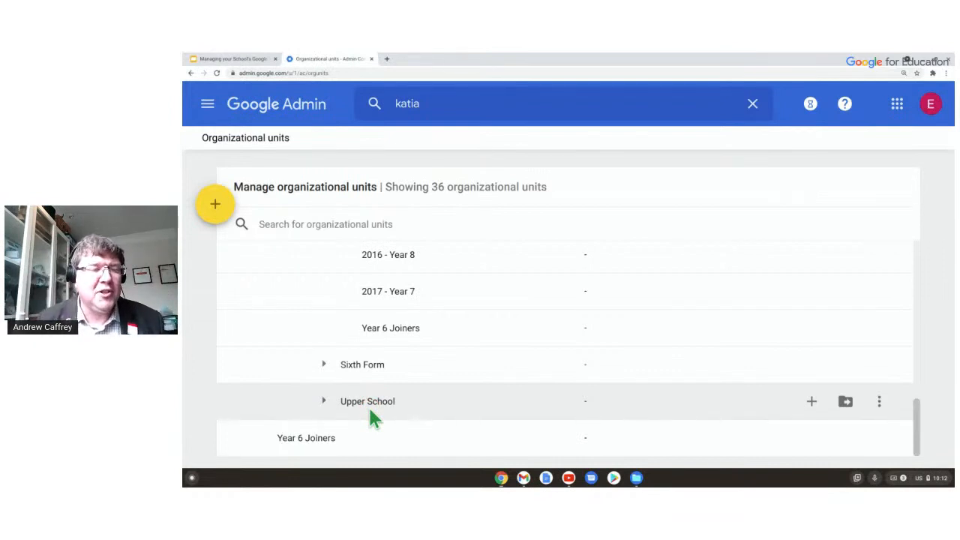
{"action": "scroll", "coordinate": [431, 368], "scroll_direction": "up", "scroll_amount": 2}
{"action": "scroll", "coordinate": [432, 375], "scroll_direction": "up", "scroll_amount": 3}
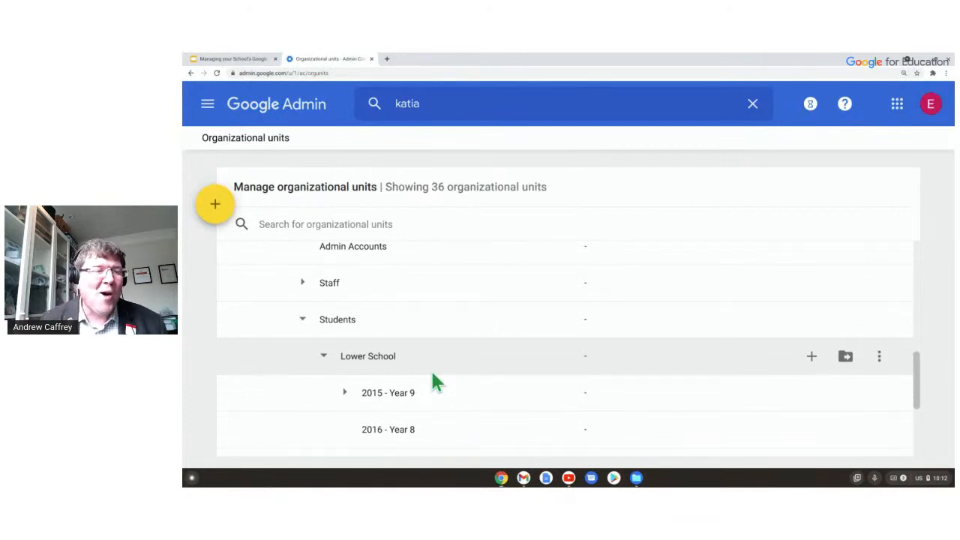
{"action": "left_click", "coordinate": [937, 97]}
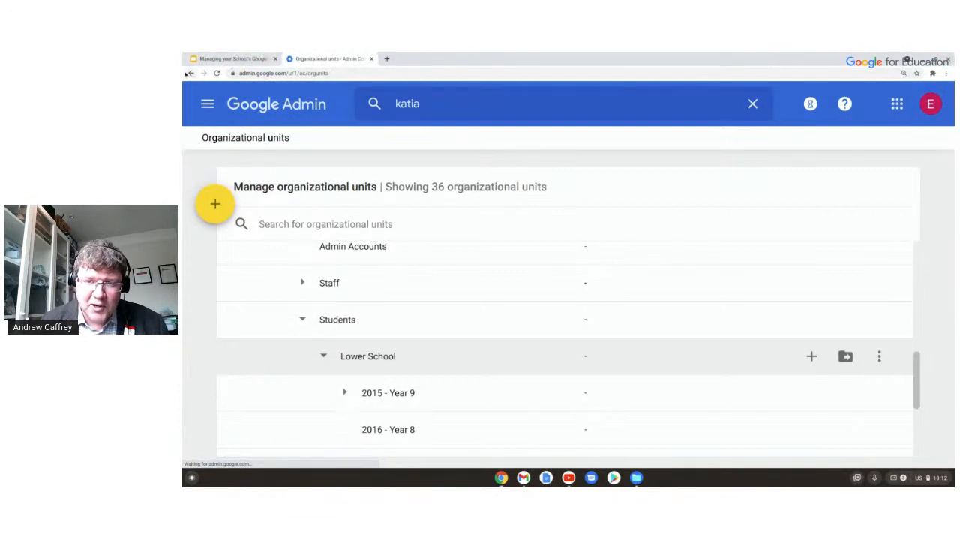
Return to the Admin console home and reopen the Users list from the Users card.
{"action": "left_click", "coordinate": [297, 103]}
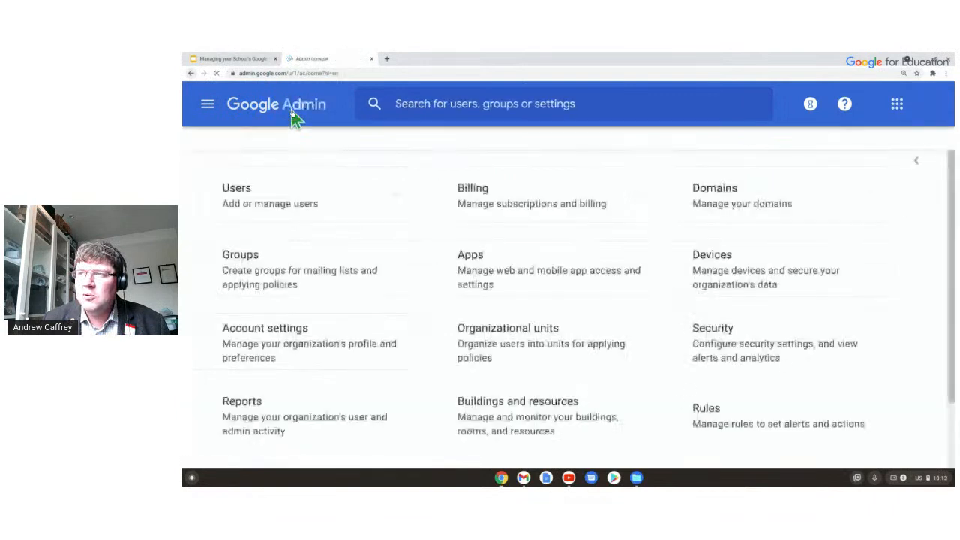
{"action": "left_click", "coordinate": [266, 188]}
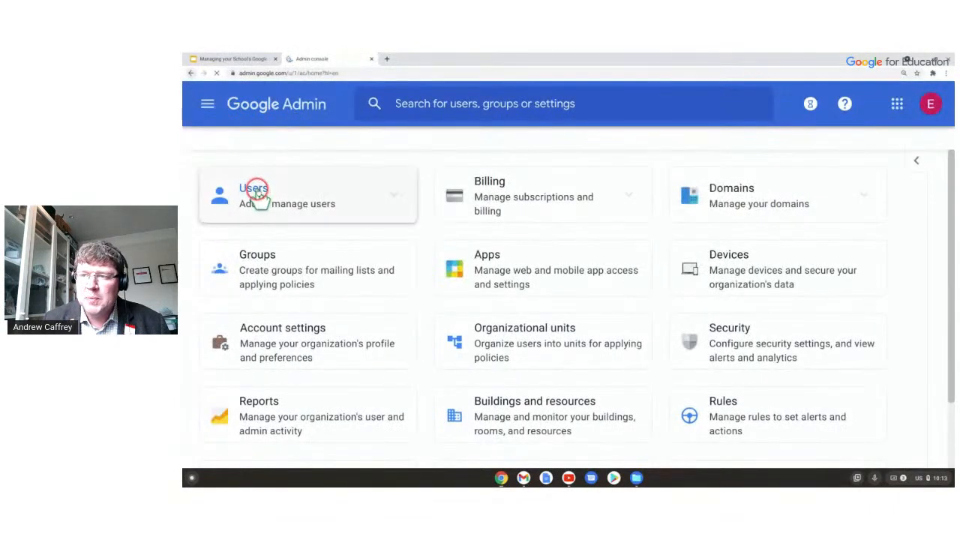
{"action": "left_click", "coordinate": [325, 176]}
{"action": "left_click", "coordinate": [350, 168]}
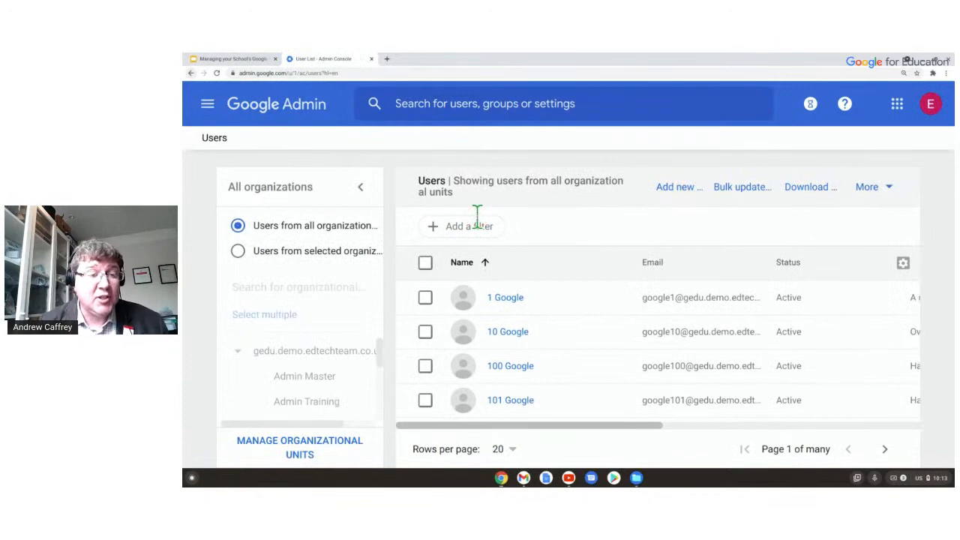
{"action": "left_click", "coordinate": [477, 215]}
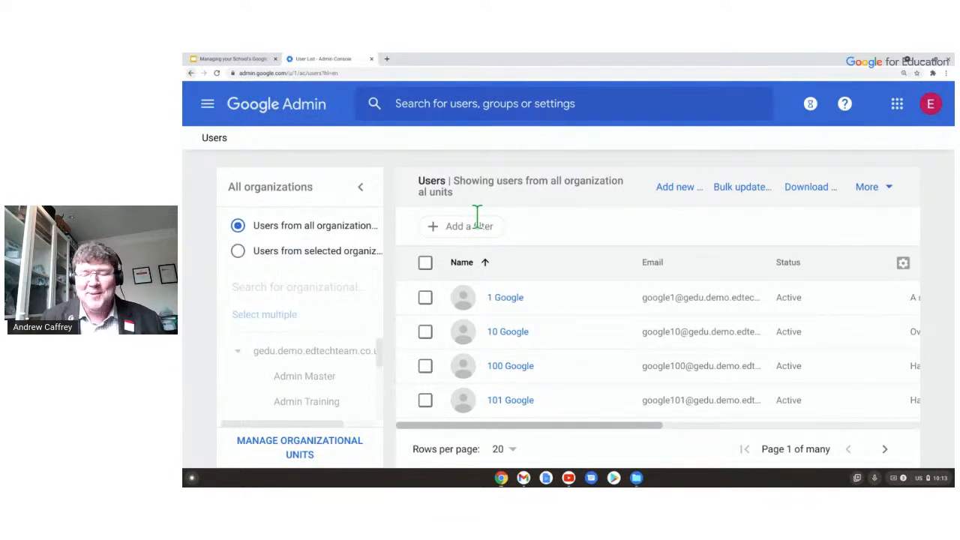
Open the first user's profile and view their single role, User Management Admin, scoped to 1 unit.
{"action": "left_click", "coordinate": [510, 298]}
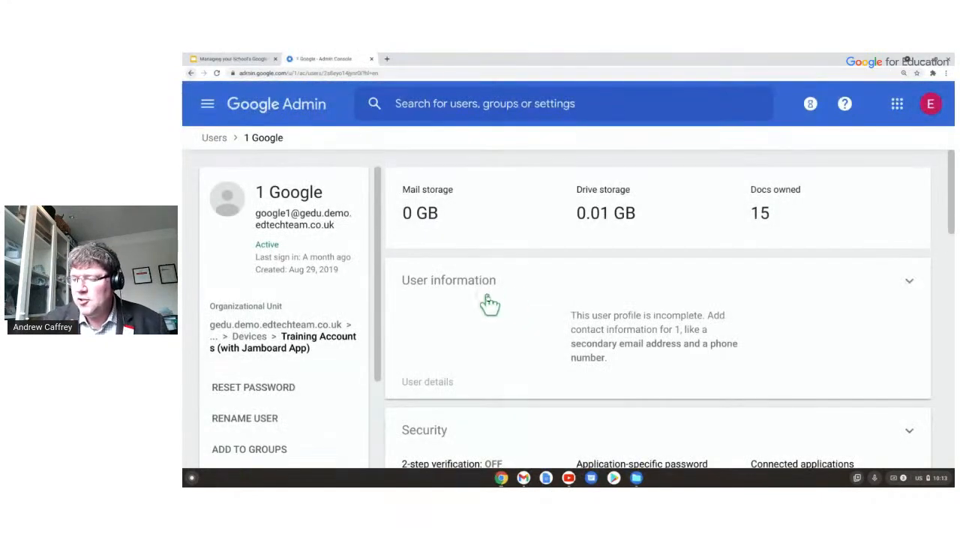
{"action": "scroll", "coordinate": [486, 296], "scroll_direction": "down", "scroll_amount": 2}
{"action": "scroll", "coordinate": [486, 283], "scroll_direction": "down", "scroll_amount": 5}
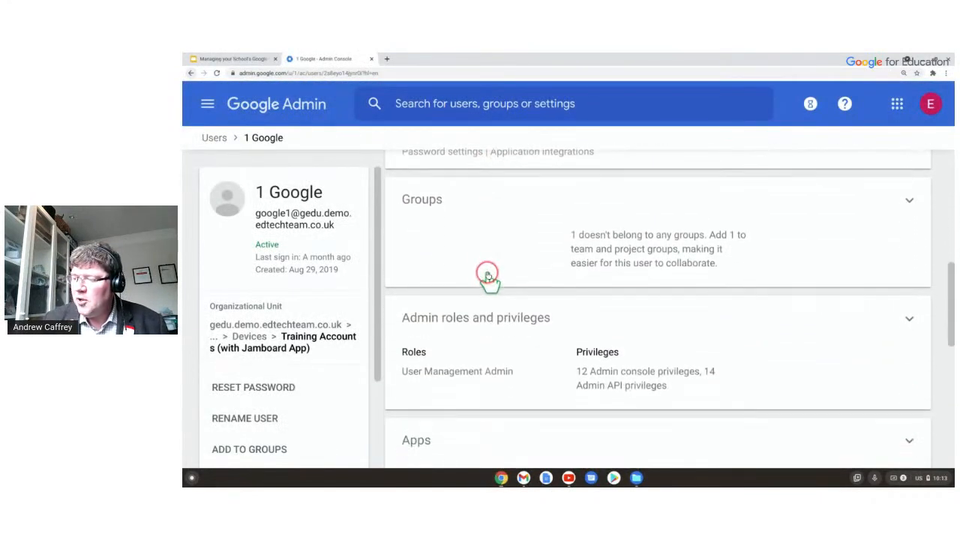
{"action": "scroll", "coordinate": [487, 278], "scroll_direction": "down", "scroll_amount": 1}
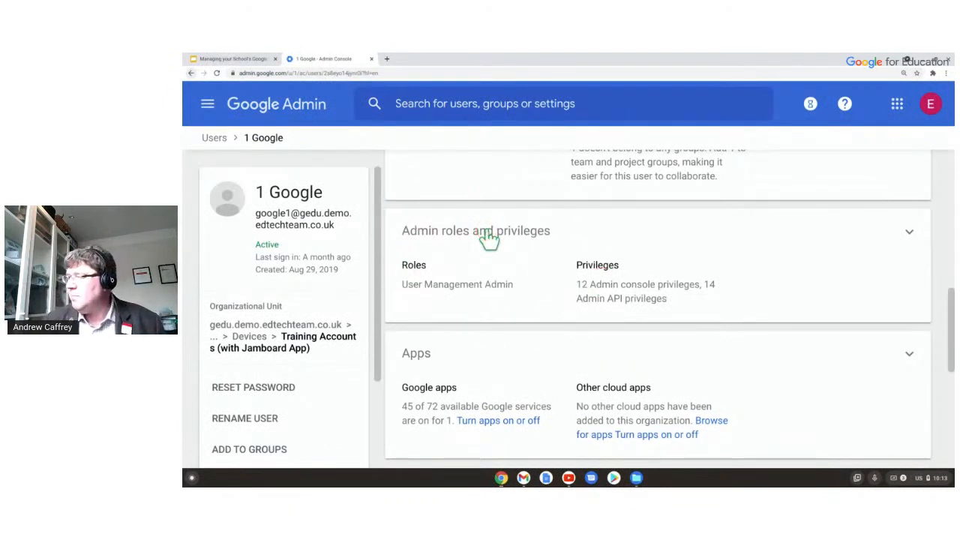
{"action": "left_click", "coordinate": [909, 234]}
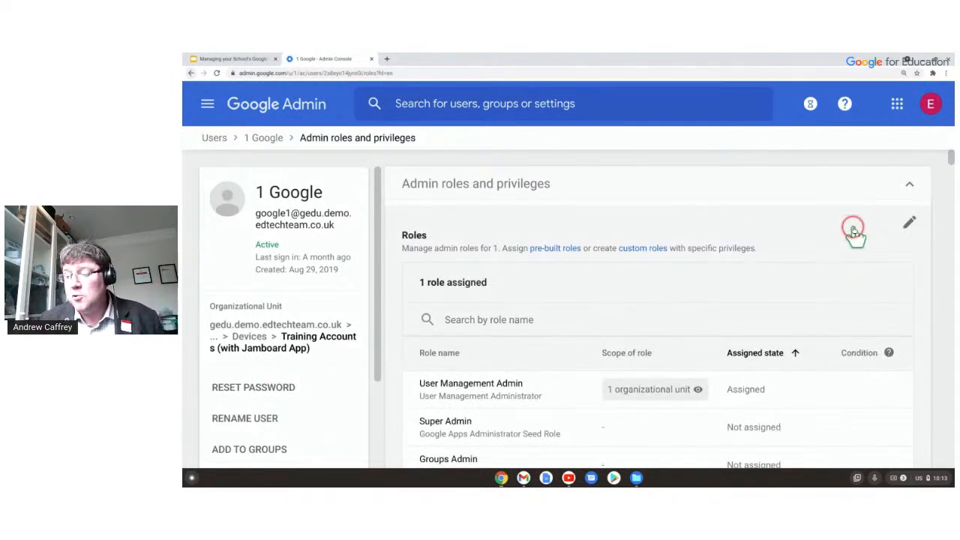
{"action": "scroll", "coordinate": [835, 252], "scroll_direction": "down", "scroll_amount": 4}
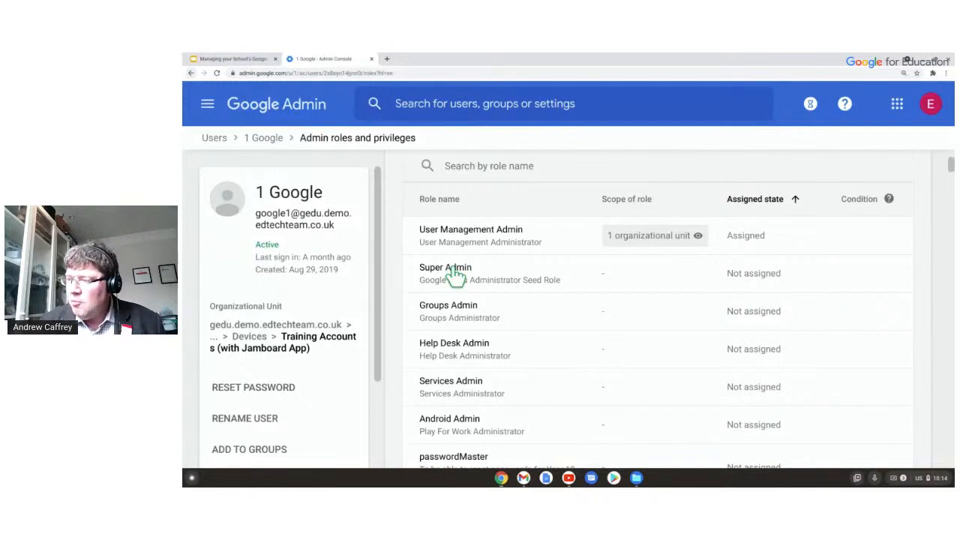
Review the role toggles, then return to the user's profile showing 0.01 GB Drive storage and 15 docs.
{"action": "scroll", "coordinate": [503, 258], "scroll_direction": "down", "scroll_amount": 1}
{"action": "scroll", "coordinate": [433, 259], "scroll_direction": "up", "scroll_amount": 1}
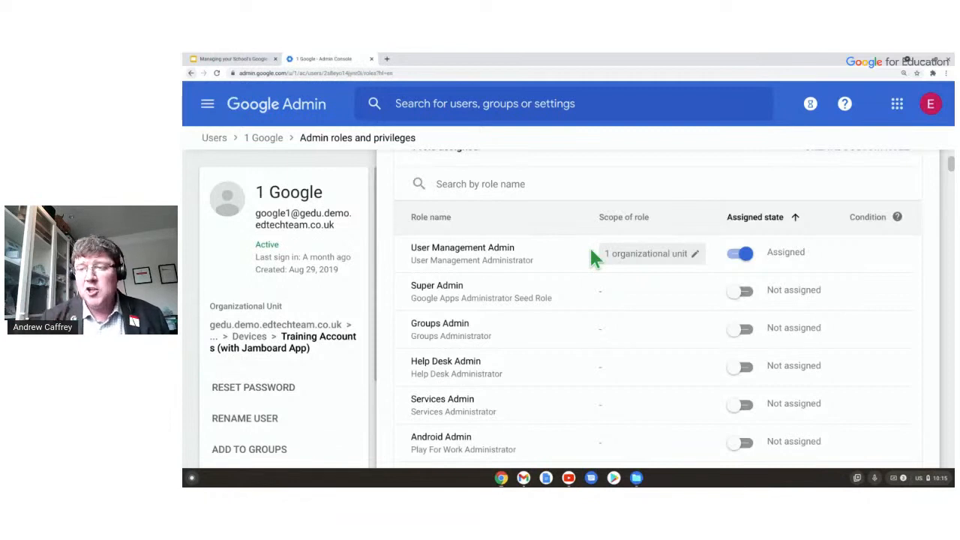
{"action": "left_click", "coordinate": [276, 147]}
Use the user's breadcrumb and then the Users breadcrumb to reach the all-units account list.
{"action": "left_click", "coordinate": [364, 243]}
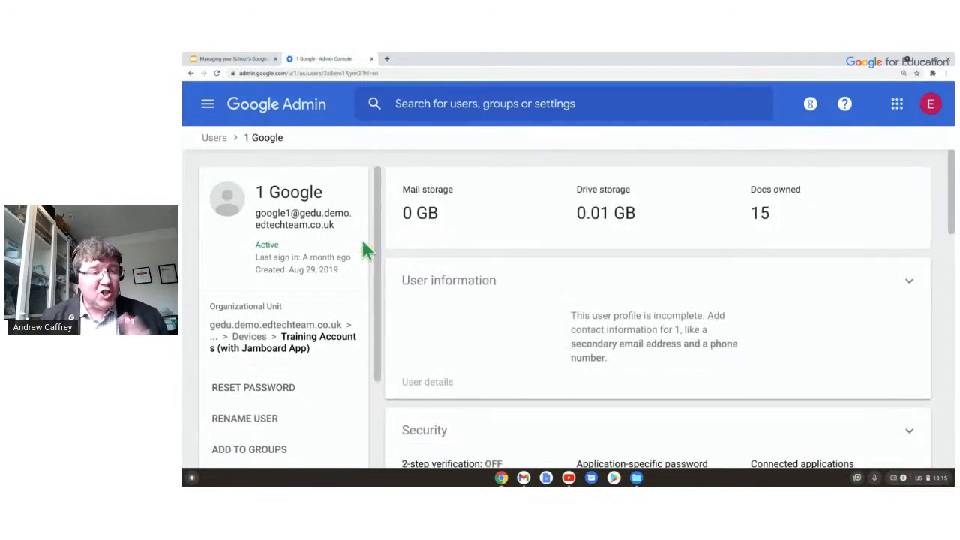
{"action": "left_click", "coordinate": [214, 138]}
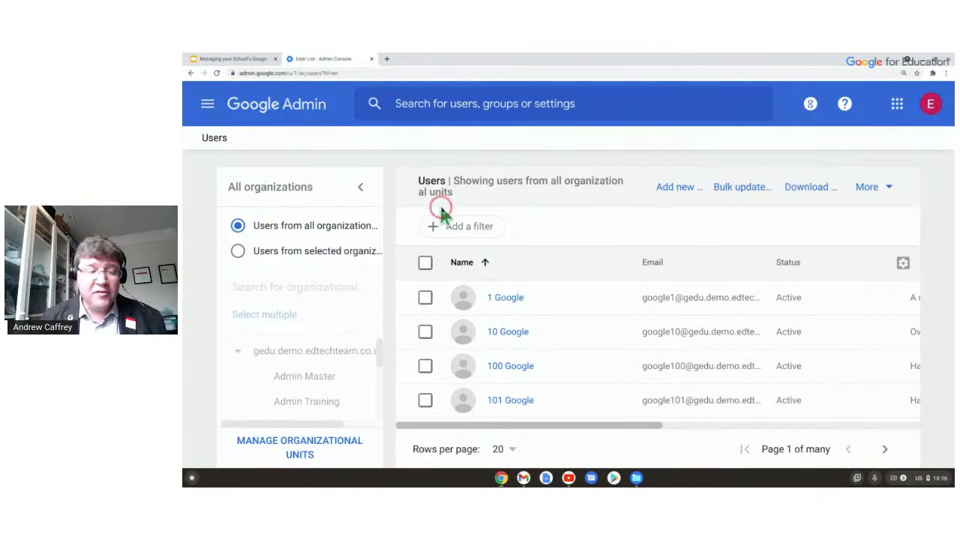
{"action": "left_click", "coordinate": [675, 187]}
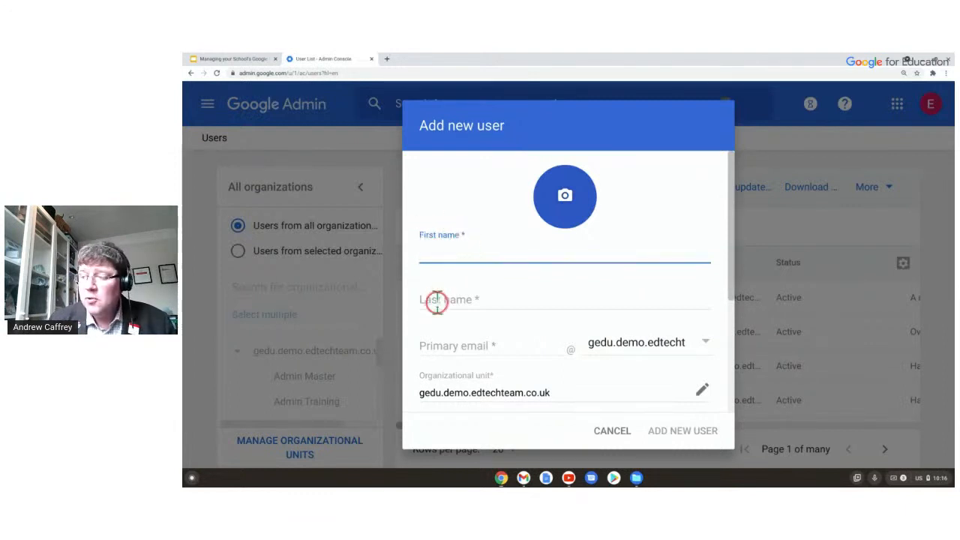
{"action": "scroll", "coordinate": [480, 304], "scroll_direction": "down", "scroll_amount": 1}
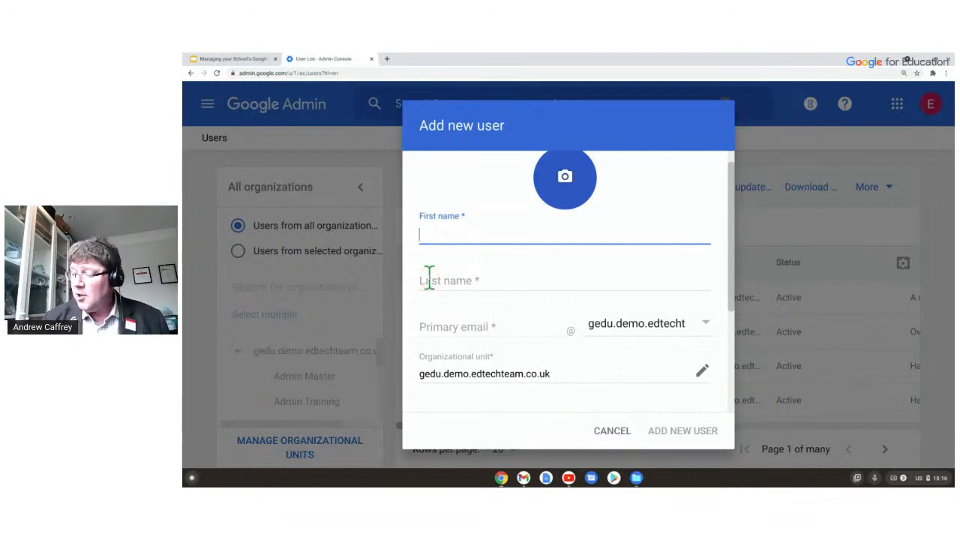
{"action": "scroll", "coordinate": [595, 214], "scroll_direction": "down", "scroll_amount": 3}
{"action": "scroll", "coordinate": [525, 289], "scroll_direction": "down", "scroll_amount": 1}
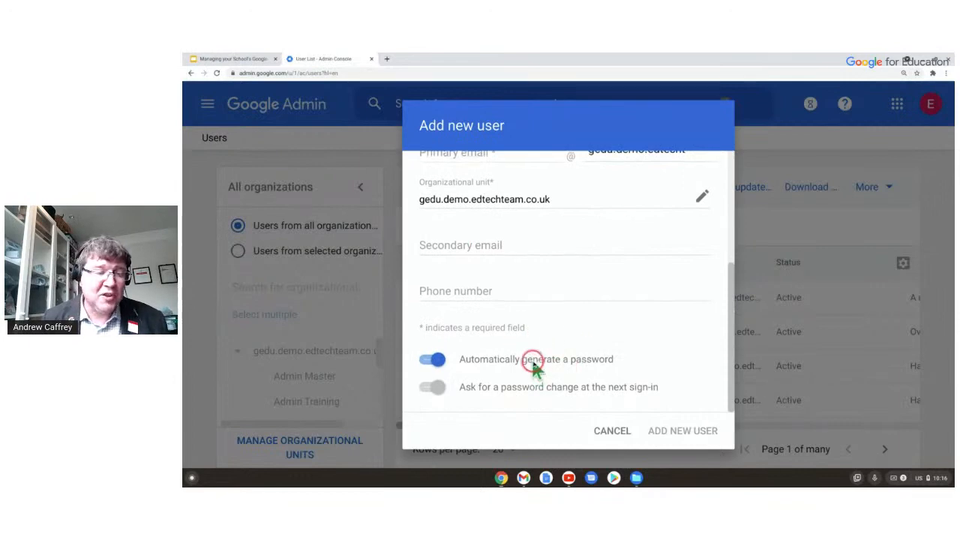
{"action": "scroll", "coordinate": [532, 364], "scroll_direction": "up", "scroll_amount": 2}
{"action": "scroll", "coordinate": [532, 364], "scroll_direction": "up", "scroll_amount": 2}
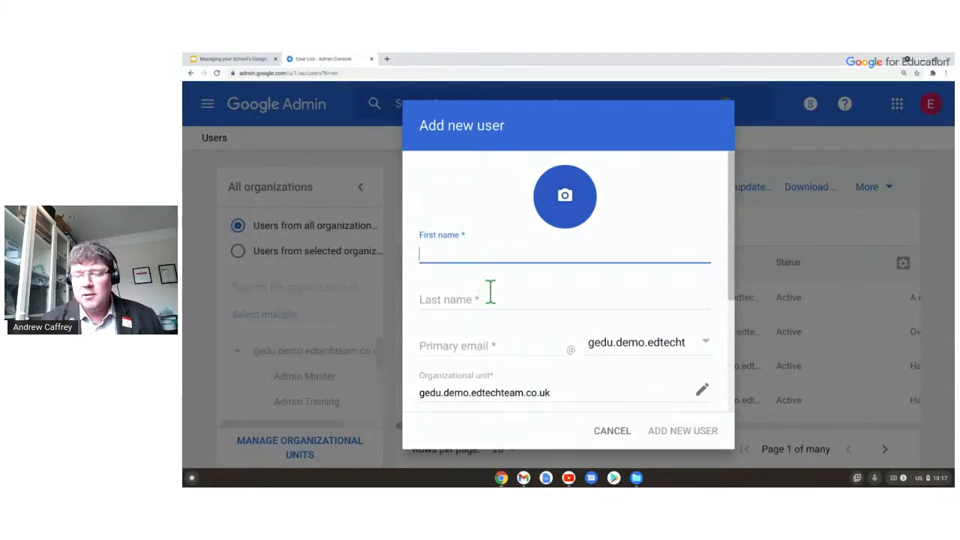
{"action": "left_click", "coordinate": [612, 431]}
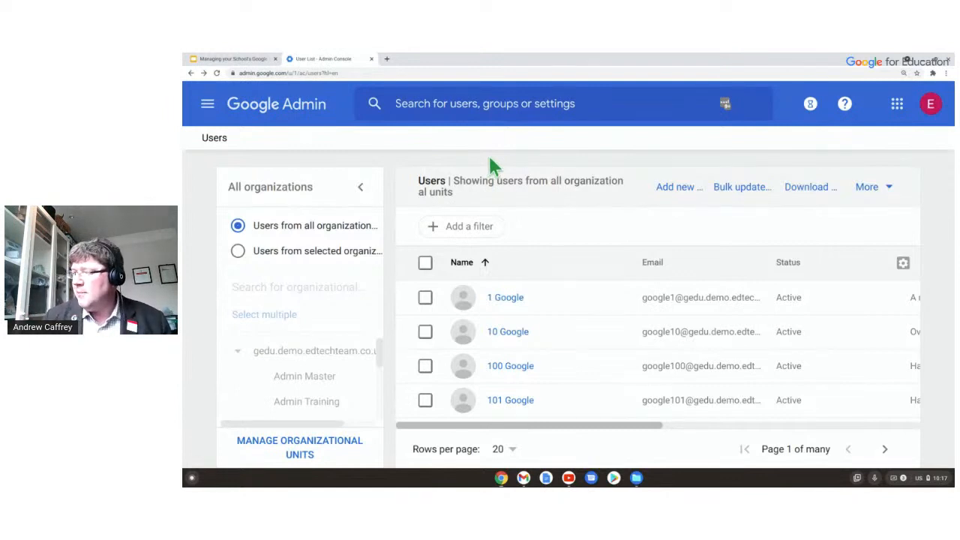
{"action": "left_click", "coordinate": [749, 188]}
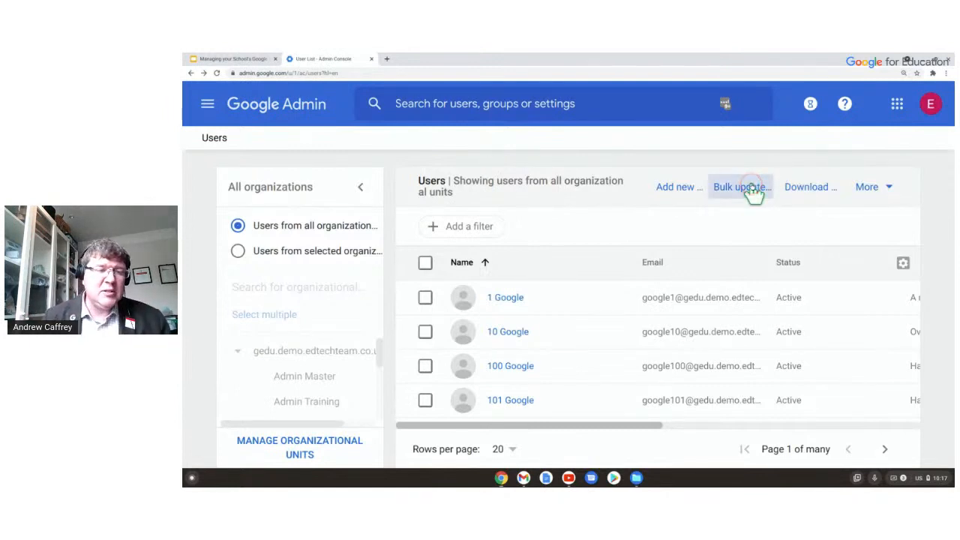
{"action": "left_click", "coordinate": [751, 187]}
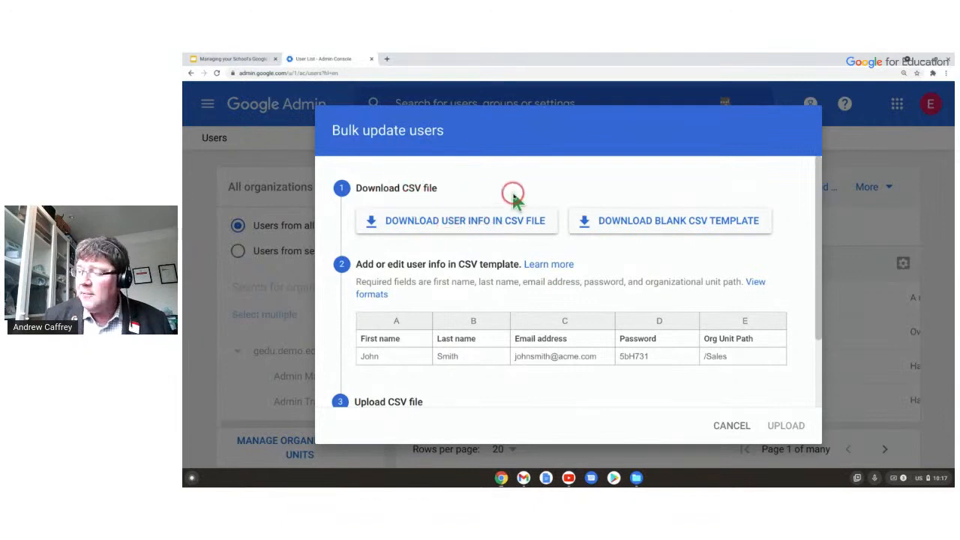
{"action": "scroll", "coordinate": [491, 263], "scroll_direction": "down", "scroll_amount": 1}
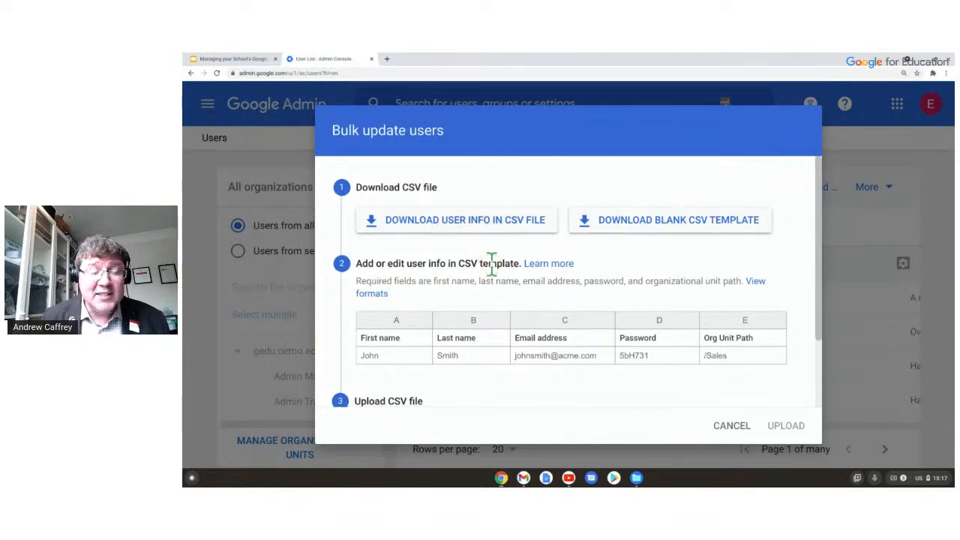
{"action": "scroll", "coordinate": [491, 263], "scroll_direction": "down", "scroll_amount": 1}
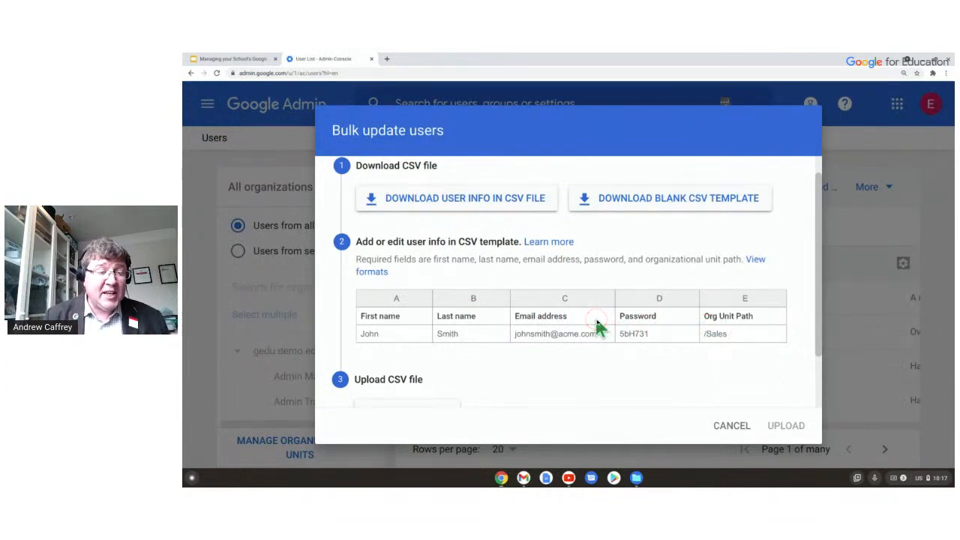
{"action": "scroll", "coordinate": [525, 352], "scroll_direction": "down", "scroll_amount": 2}
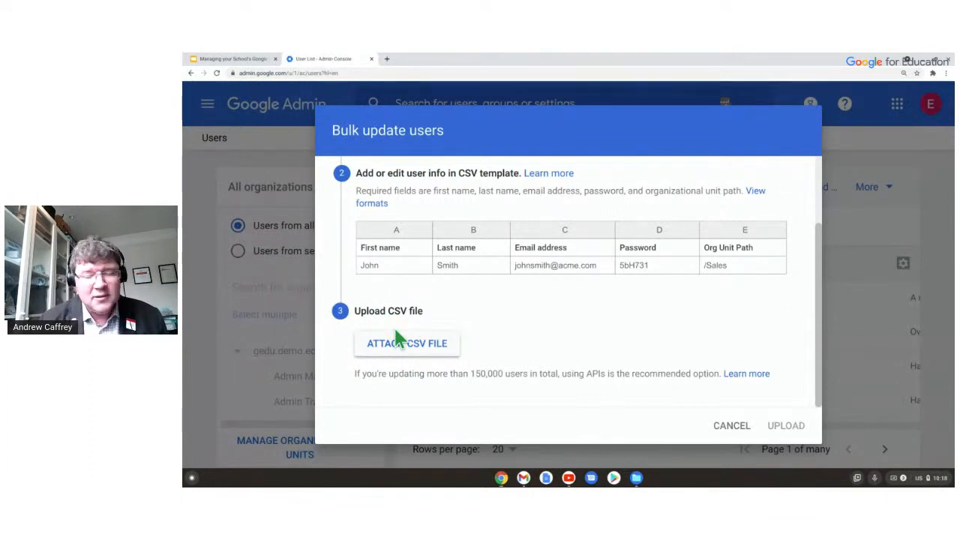
{"action": "scroll", "coordinate": [407, 220], "scroll_direction": "up", "scroll_amount": 1}
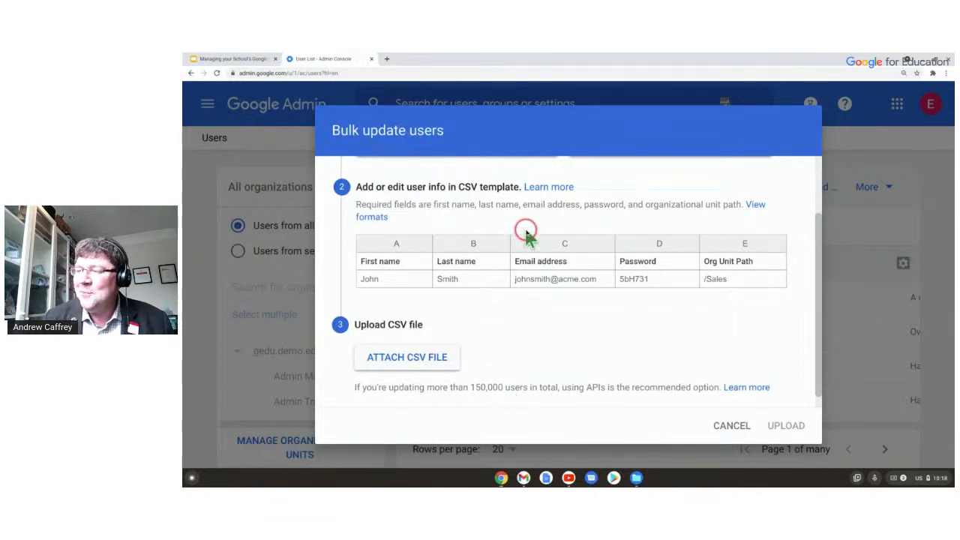
{"action": "scroll", "coordinate": [527, 229], "scroll_direction": "up", "scroll_amount": 2}
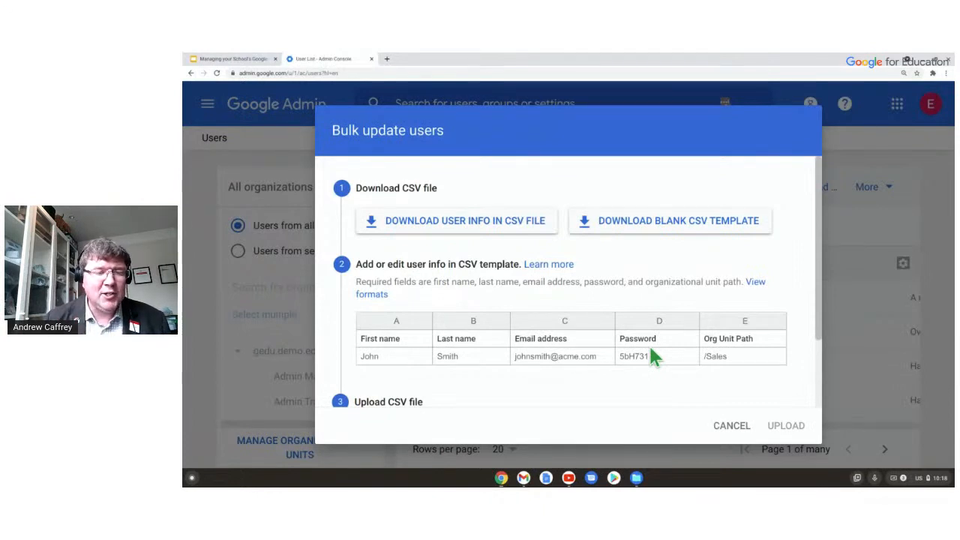
{"action": "left_click", "coordinate": [850, 188]}
{"action": "left_click", "coordinate": [654, 377]}
{"action": "left_click", "coordinate": [732, 425]}
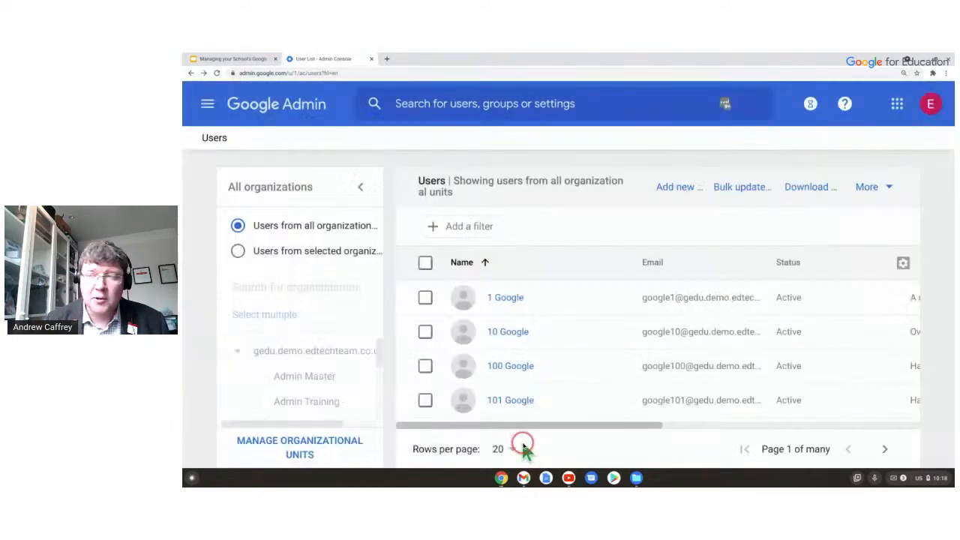
Return to the Slides presentation and advance to the 'Creating Lots of Users' slide on CSV Upload, SDS and GCDS.
{"action": "left_click", "coordinate": [234, 58]}
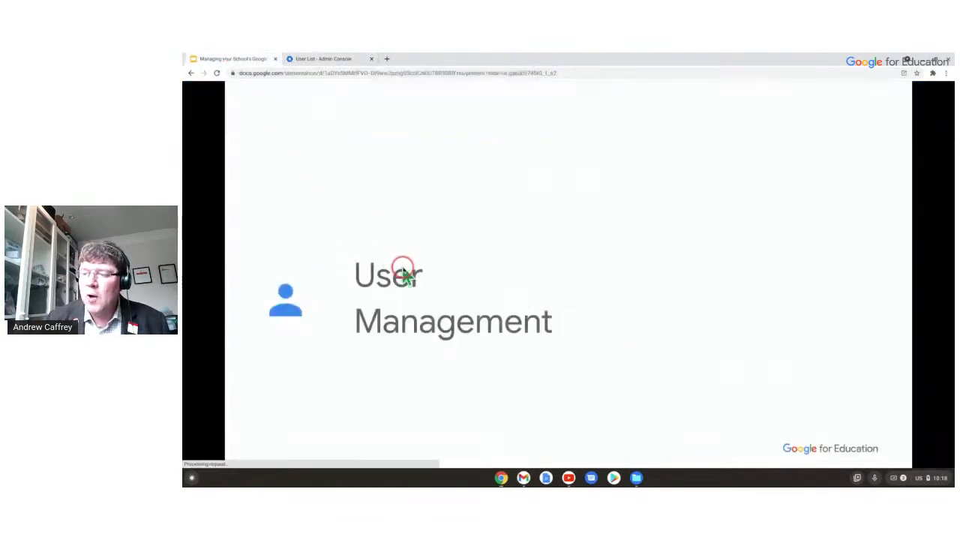
{"action": "left_click", "coordinate": [400, 271]}
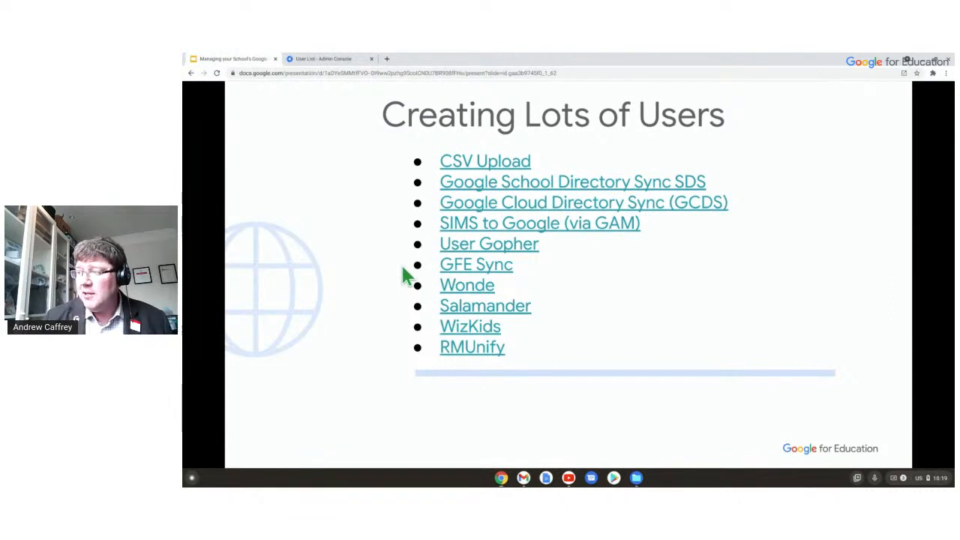
{"action": "left_click", "coordinate": [455, 170]}
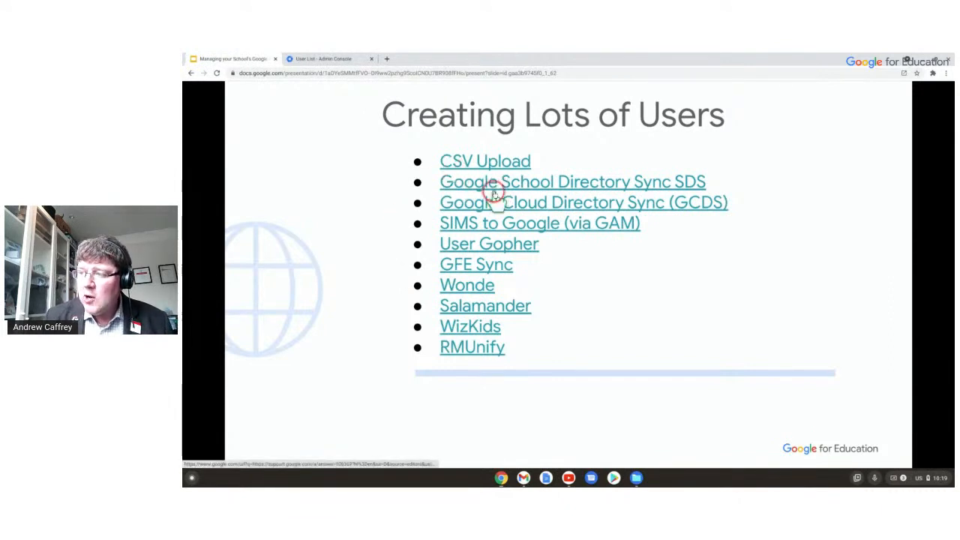
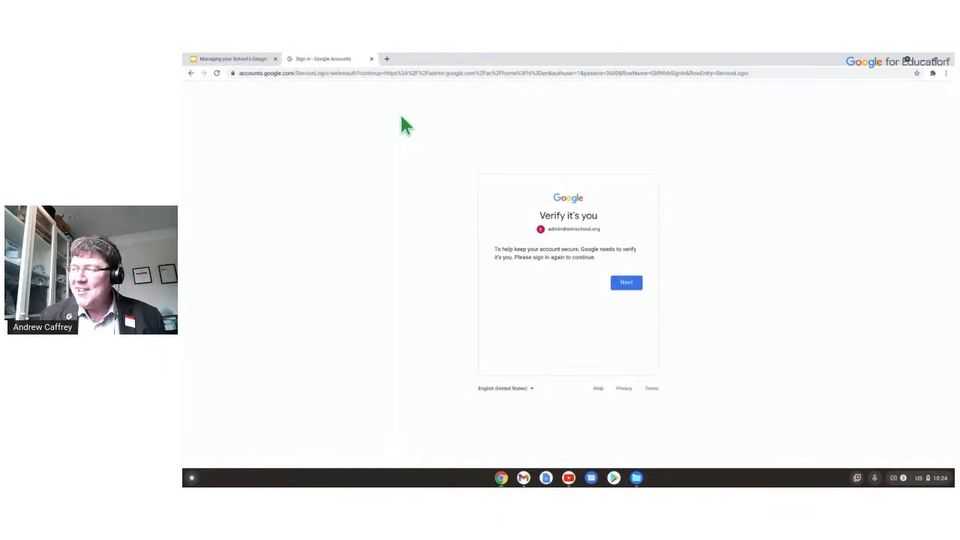
Pass Google Accounts verification with the admin password, retrying after the first attempt is rejected.
{"action": "left_click", "coordinate": [626, 283]}
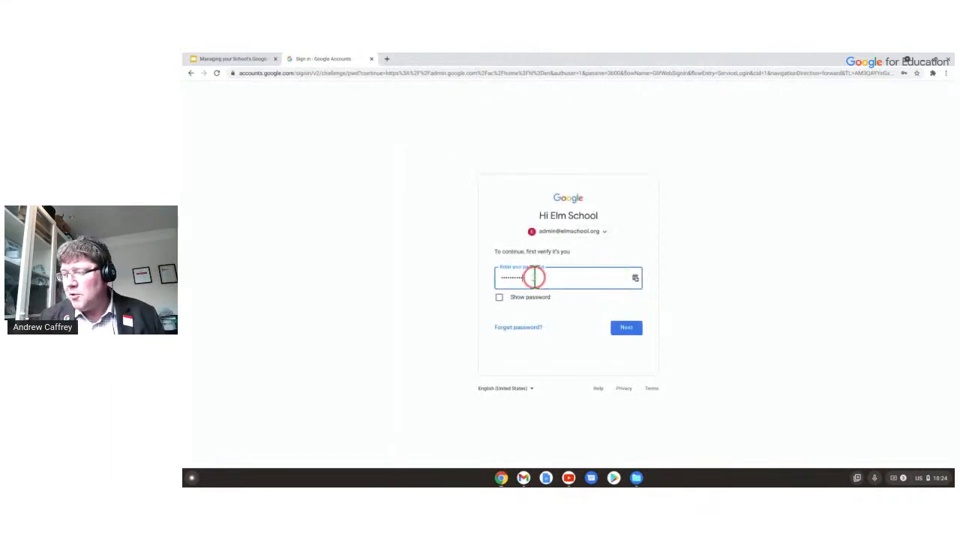
{"action": "left_click_drag", "start_coordinate": [542, 275], "coordinate": [482, 281]}
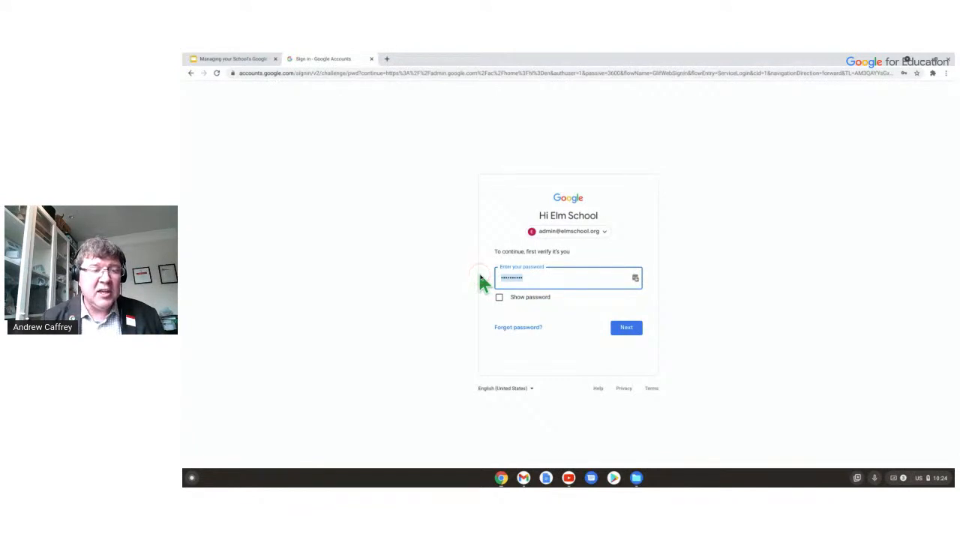
{"action": "type", "text": "p******"}
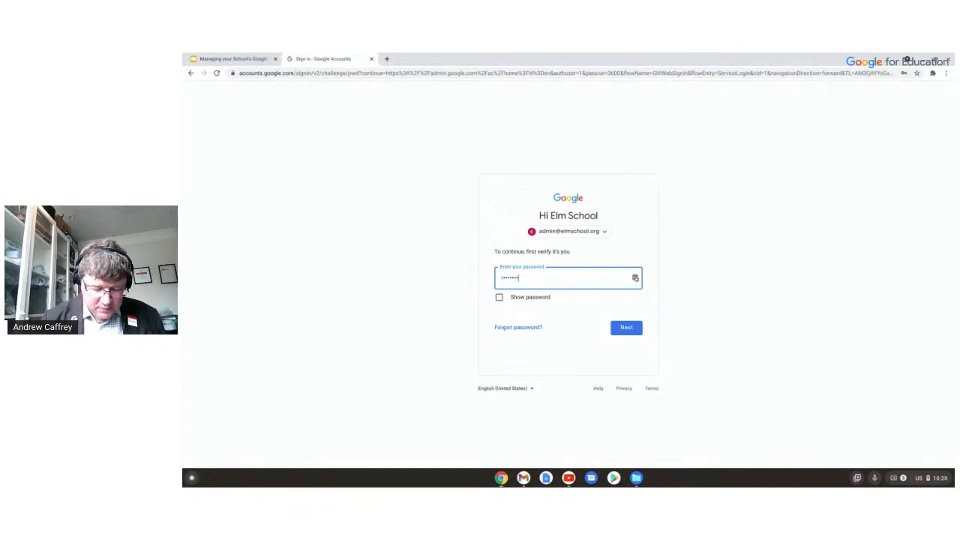
{"action": "key", "text": "Return"}
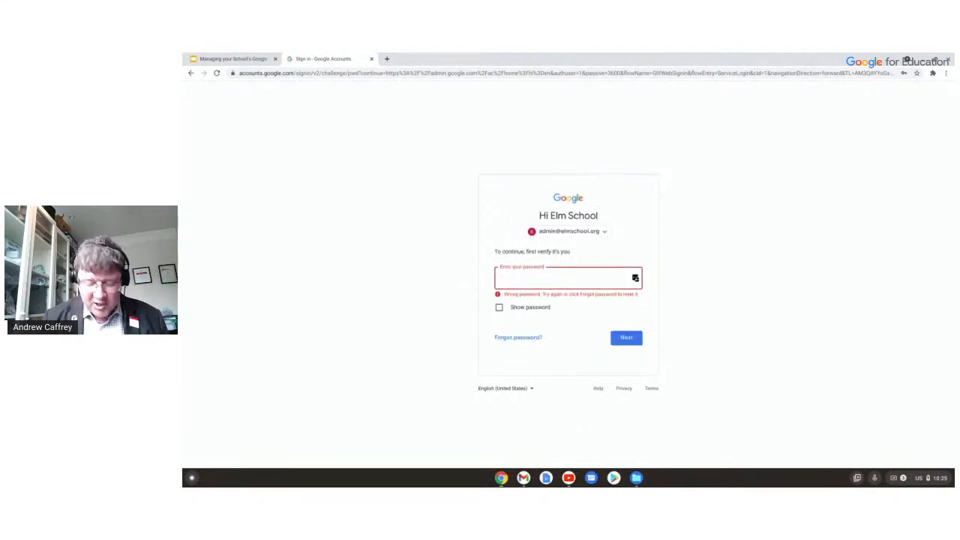
{"action": "type", "text": "*********"}
{"action": "key", "text": "Return"}
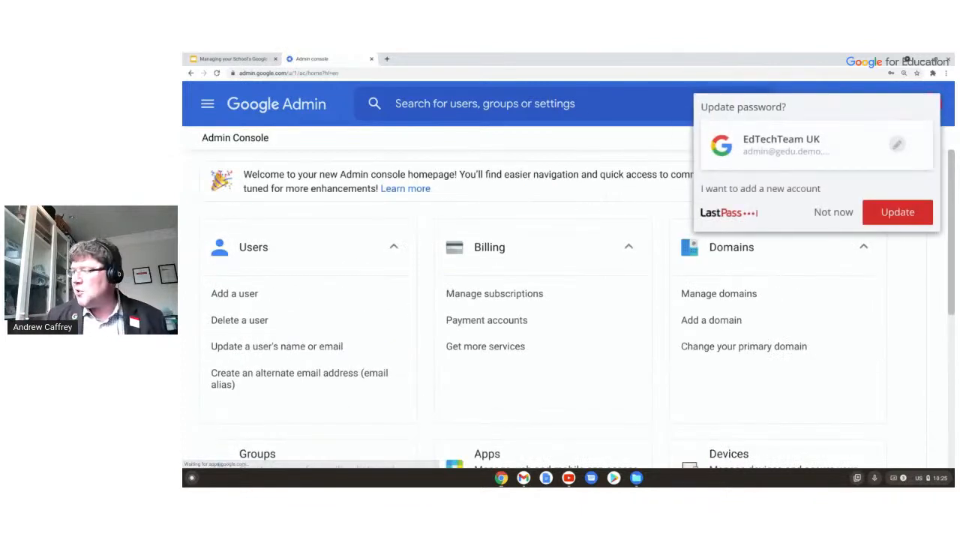
Dismiss the LastPass password-update prompt with Not now.
{"action": "left_click", "coordinate": [519, 194]}
{"action": "left_click", "coordinate": [619, 168]}
{"action": "left_click", "coordinate": [736, 313]}
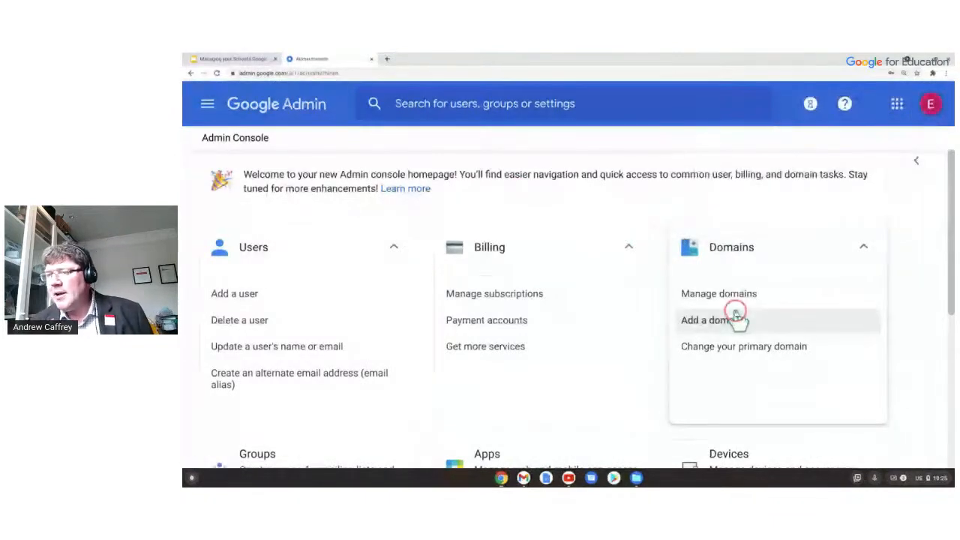
{"action": "left_click", "coordinate": [370, 171]}
Open the Apps page listing Google Workspace (14 services) and Additional Google services (57 services).
{"action": "scroll", "coordinate": [368, 173], "scroll_direction": "down", "scroll_amount": 2}
{"action": "scroll", "coordinate": [373, 195], "scroll_direction": "up", "scroll_amount": 1}
{"action": "left_click", "coordinate": [373, 195]}
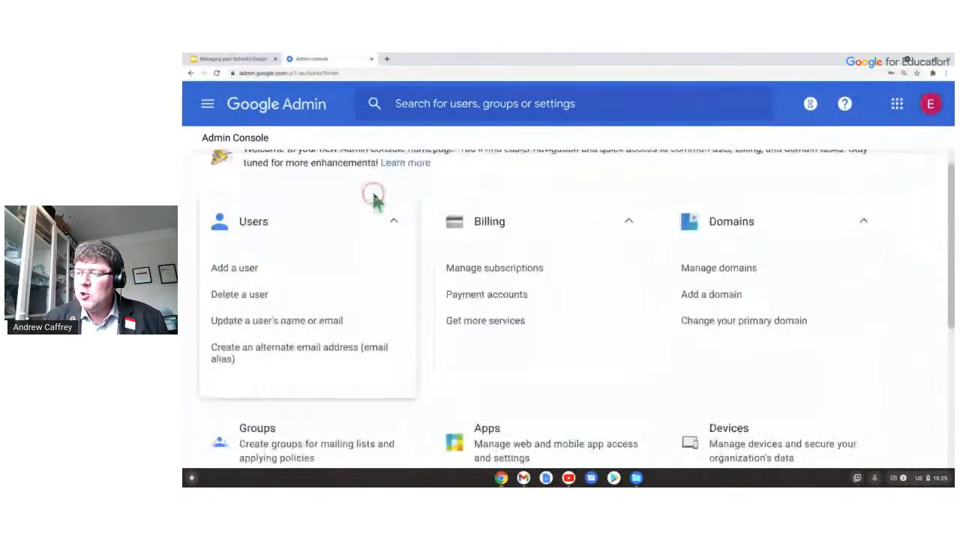
{"action": "scroll", "coordinate": [373, 197], "scroll_direction": "down", "scroll_amount": 3}
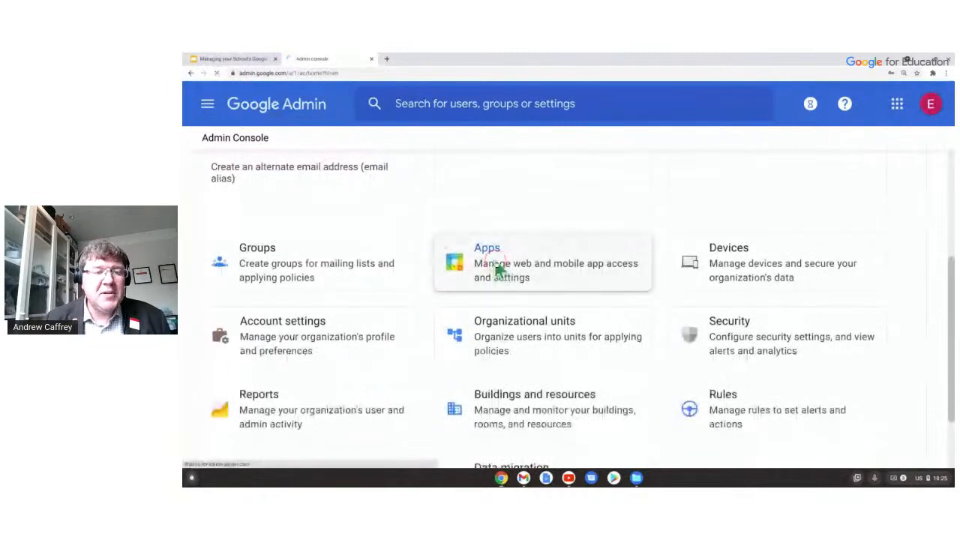
{"action": "left_click", "coordinate": [498, 270]}
{"action": "left_click", "coordinate": [489, 301]}
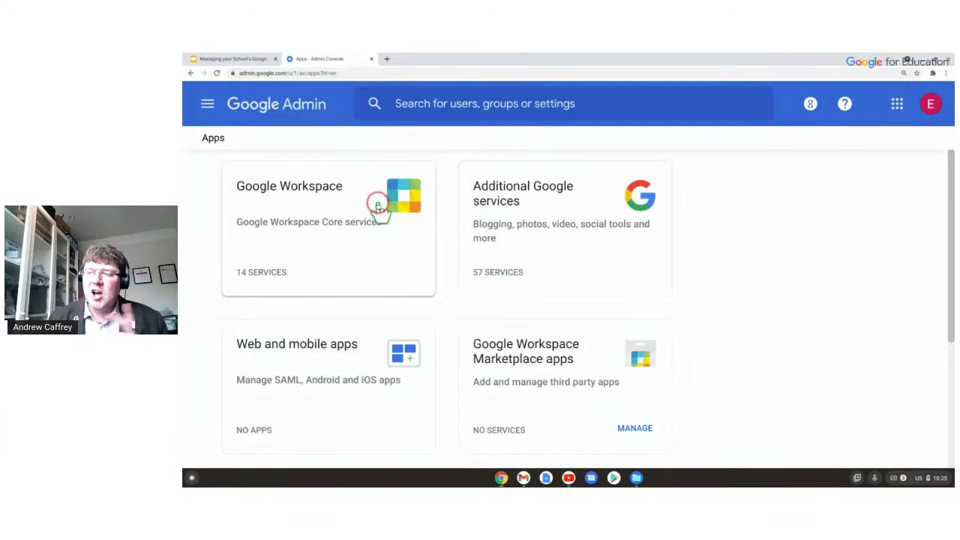
Browse the Google Workspace services: Assignments, Calendar, Classroom, Drive and Docs, Gmail all ON for everyone.
{"action": "left_click", "coordinate": [343, 225]}
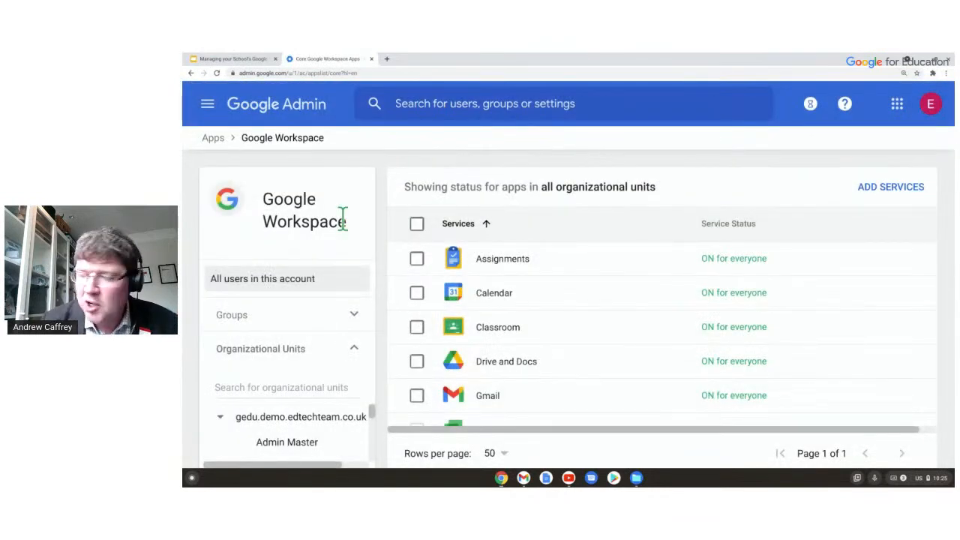
{"action": "scroll", "coordinate": [666, 277], "scroll_direction": "down", "scroll_amount": 4}
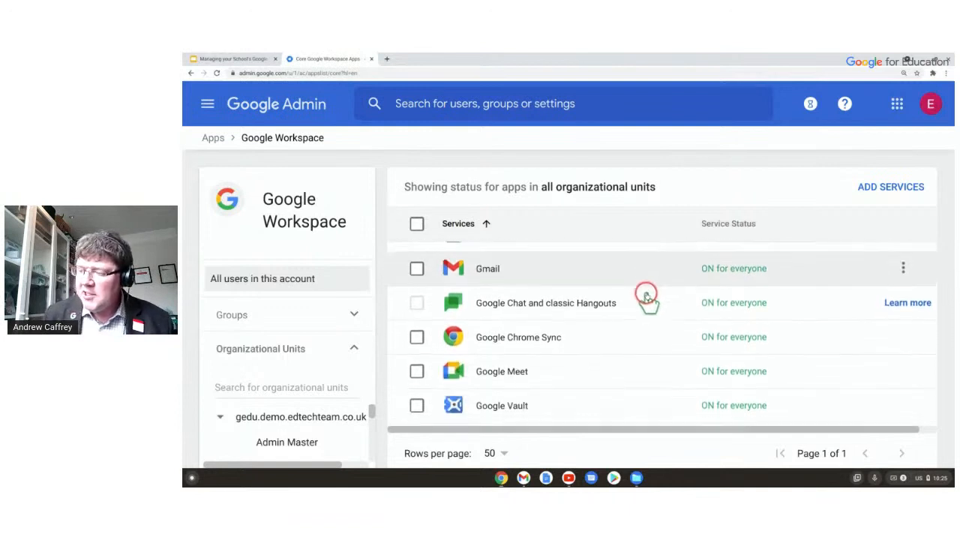
{"action": "scroll", "coordinate": [637, 305], "scroll_direction": "down", "scroll_amount": 3}
{"action": "scroll", "coordinate": [633, 303], "scroll_direction": "up", "scroll_amount": 5}
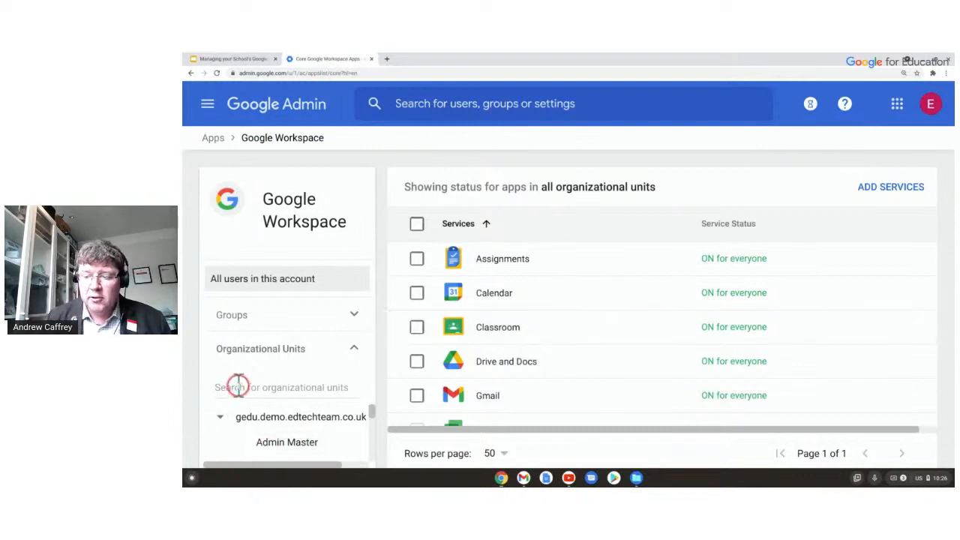
Expand My Example School and its Users sub-unit in the organizational units panel.
{"action": "left_click_drag", "start_coordinate": [375, 423], "coordinate": [358, 450]}
{"action": "left_click", "coordinate": [237, 422]}
{"action": "scroll", "coordinate": [318, 439], "scroll_direction": "down", "scroll_amount": 2}
{"action": "left_click", "coordinate": [259, 420]}
{"action": "scroll", "coordinate": [317, 426], "scroll_direction": "down", "scroll_amount": 1}
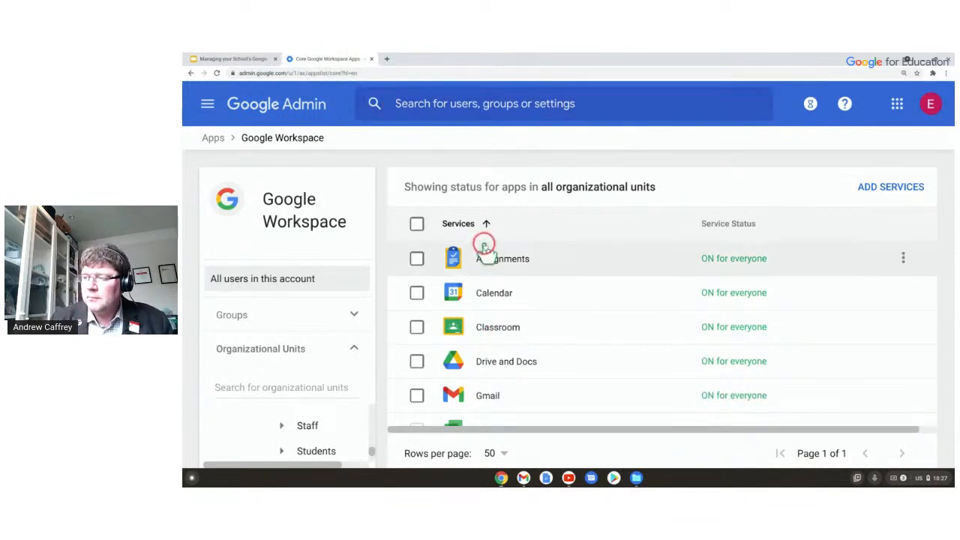
Open Calendar's settings, showing service status ON for everyone and its sharing settings.
{"action": "left_click", "coordinate": [506, 264]}
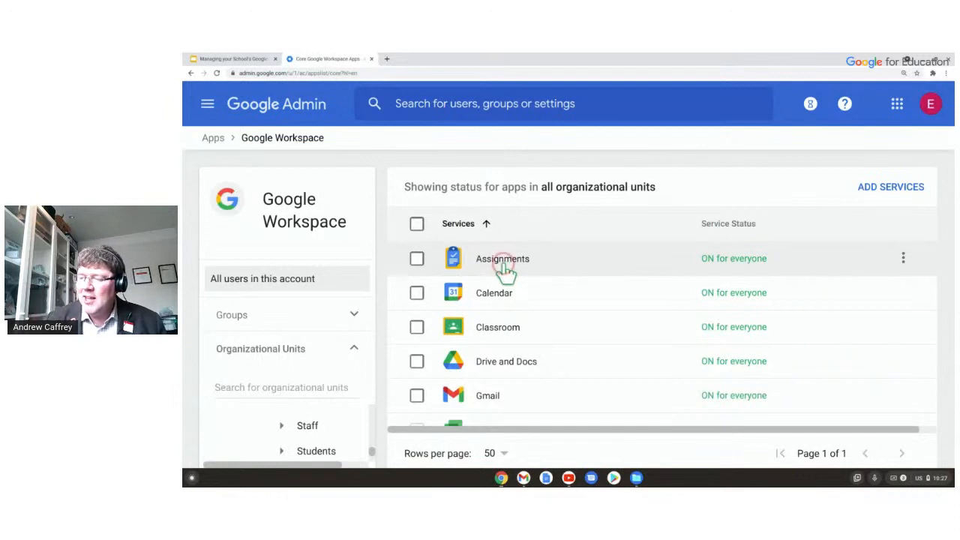
{"action": "left_click", "coordinate": [502, 267]}
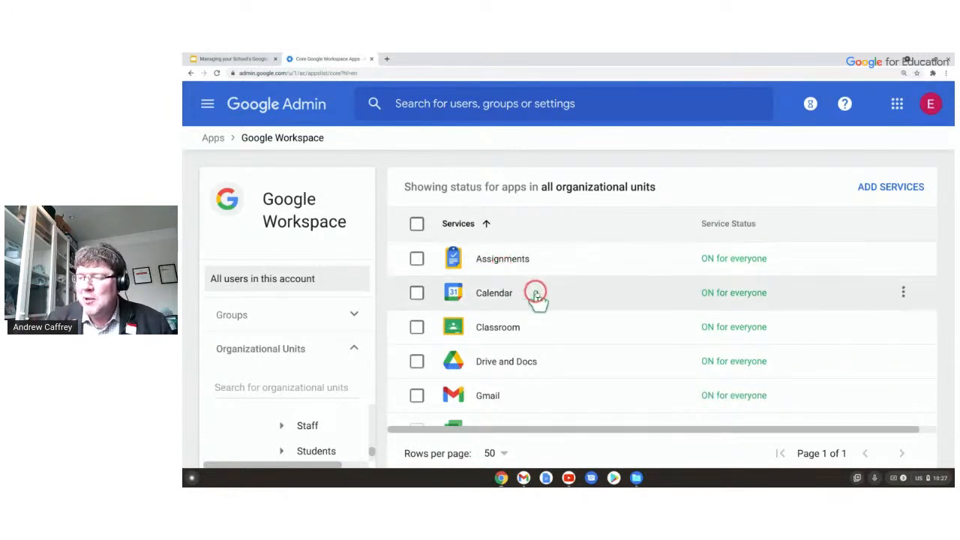
{"action": "scroll", "coordinate": [563, 276], "scroll_direction": "down", "scroll_amount": 1}
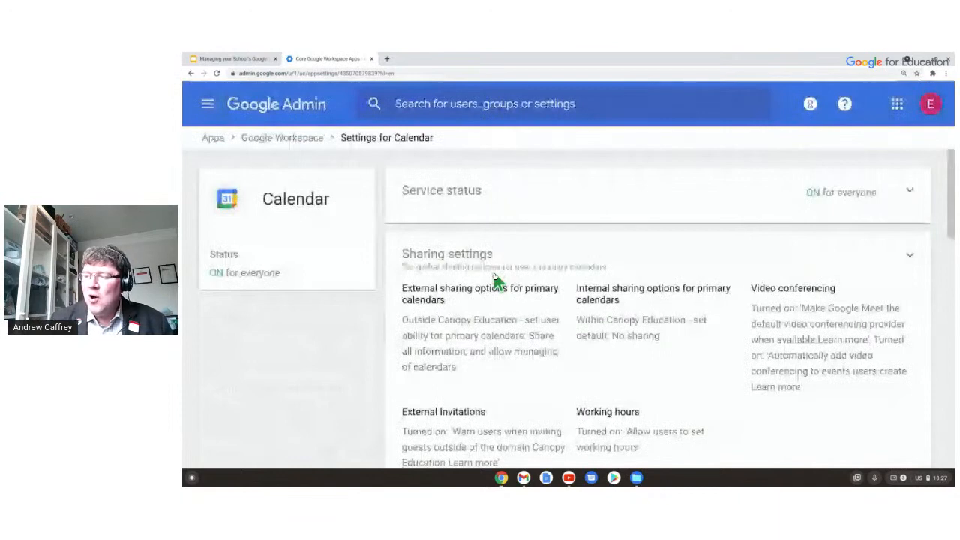
Open Calendar's detailed sharing settings and scroll through internal and external options.
{"action": "left_click", "coordinate": [491, 254]}
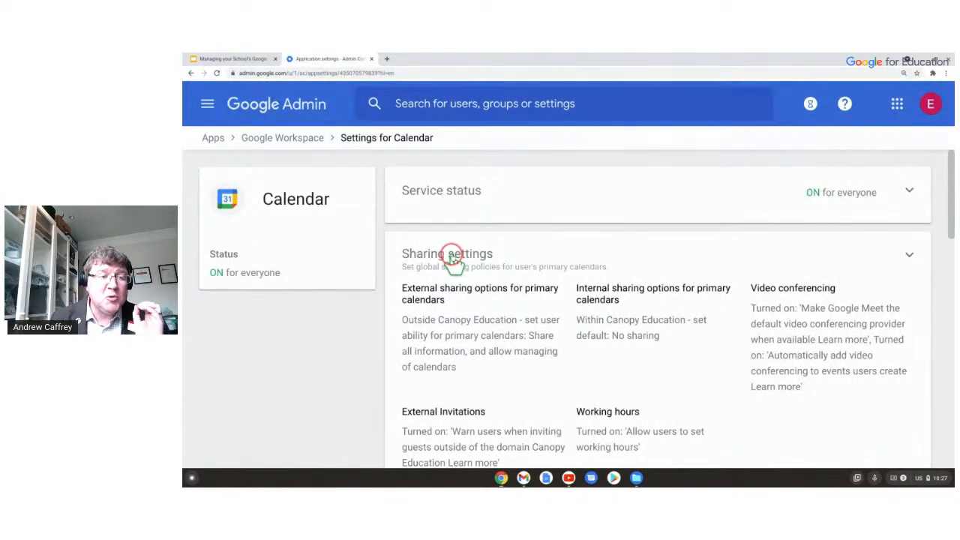
{"action": "scroll", "coordinate": [454, 255], "scroll_direction": "down", "scroll_amount": 1}
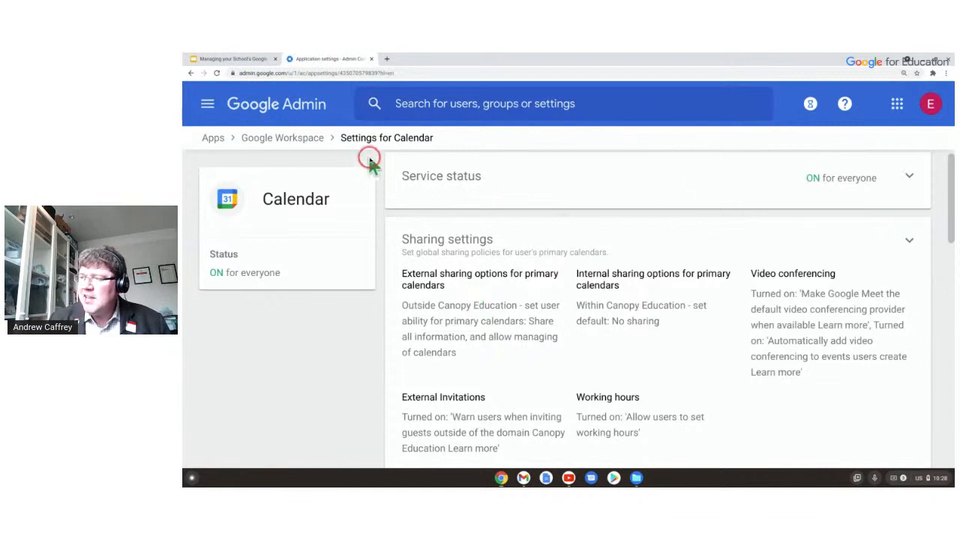
{"action": "left_click", "coordinate": [507, 308]}
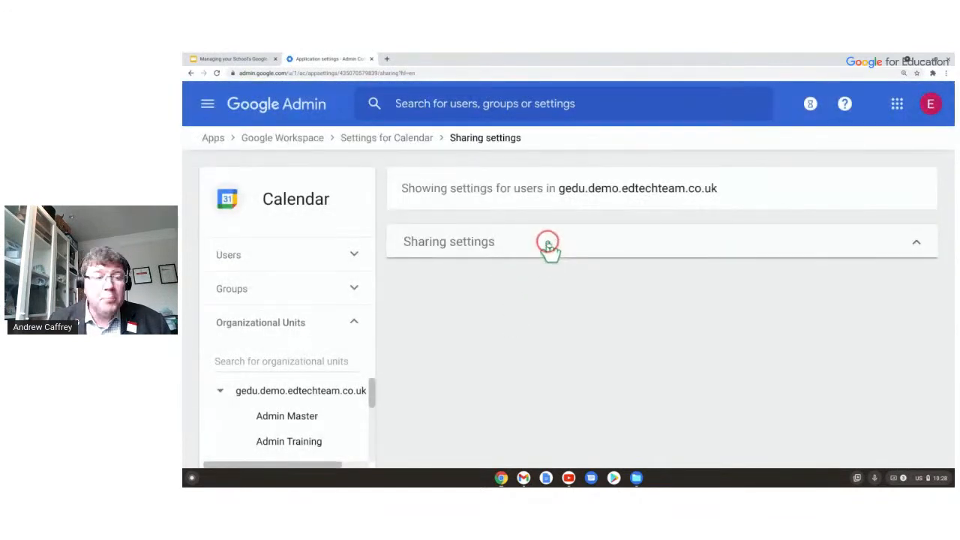
{"action": "scroll", "coordinate": [597, 248], "scroll_direction": "down", "scroll_amount": 1}
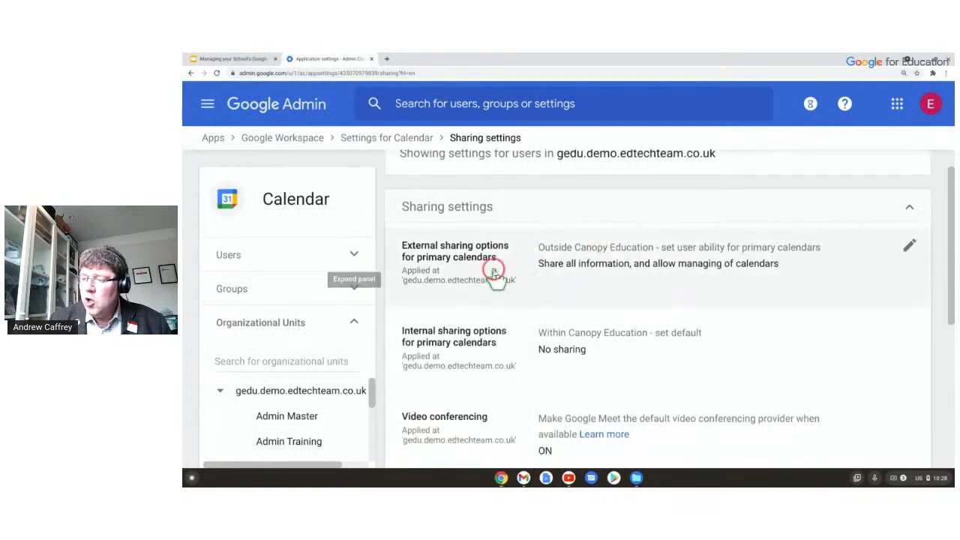
{"action": "scroll", "coordinate": [496, 299], "scroll_direction": "down", "scroll_amount": 2}
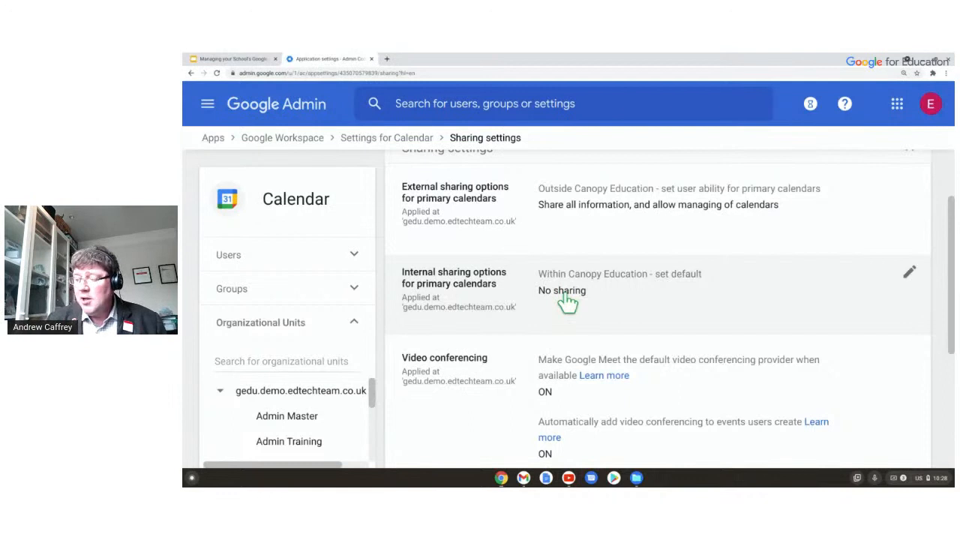
Inspect the Internal sharing options (No sharing) across org units, then return to Google Workspace services.
{"action": "left_click", "coordinate": [908, 273]}
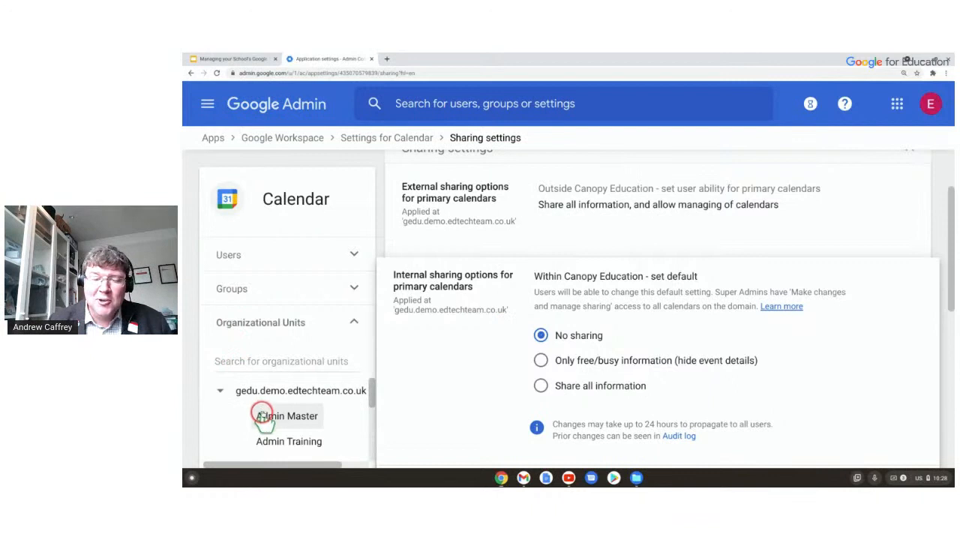
{"action": "scroll", "coordinate": [294, 426], "scroll_direction": "down", "scroll_amount": 3}
{"action": "scroll", "coordinate": [296, 425], "scroll_direction": "down", "scroll_amount": 3}
{"action": "left_click", "coordinate": [291, 429]}
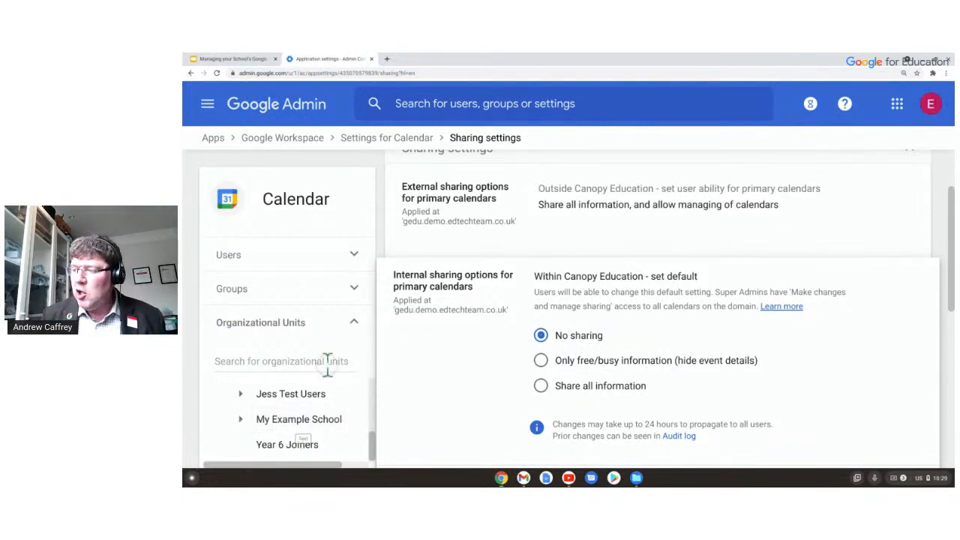
{"action": "left_click", "coordinate": [531, 361]}
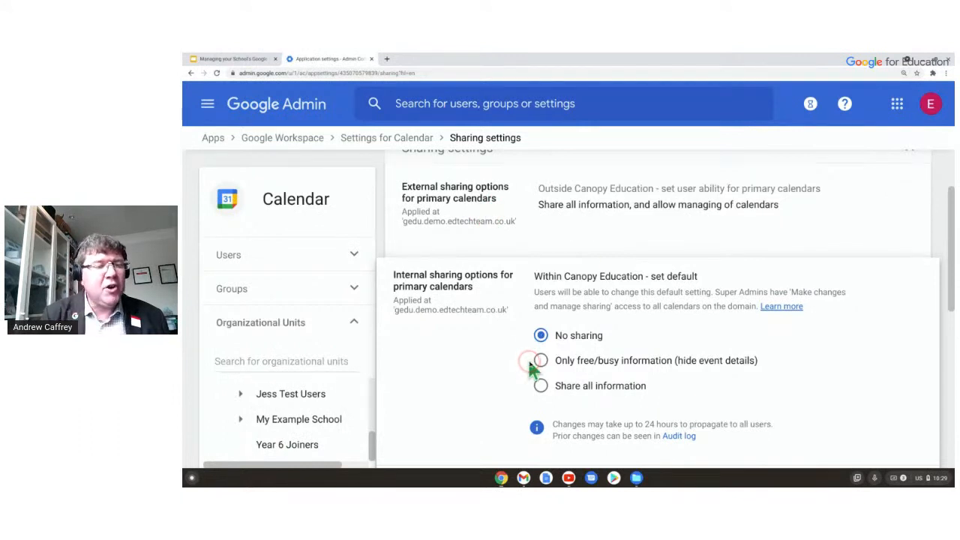
{"action": "scroll", "coordinate": [450, 300], "scroll_direction": "up", "scroll_amount": 3}
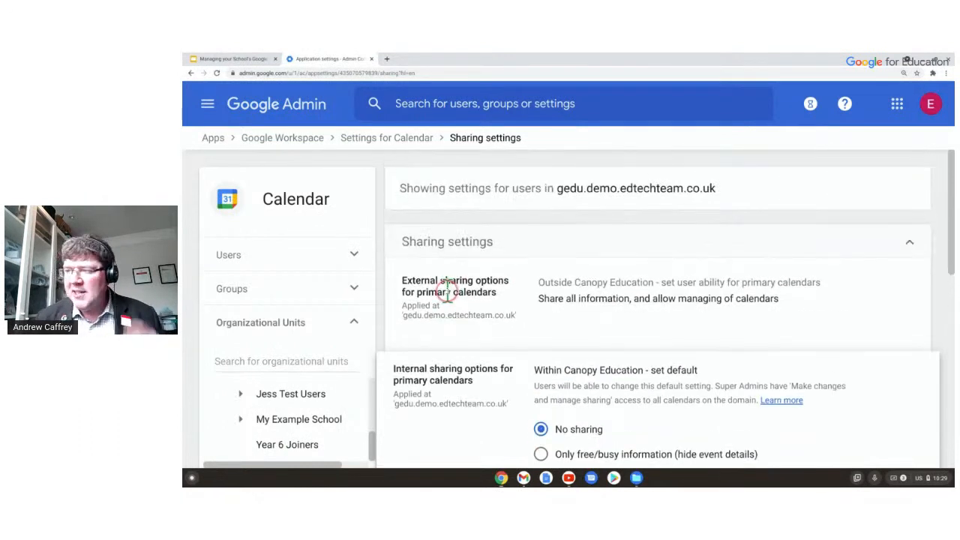
{"action": "left_click", "coordinate": [302, 139]}
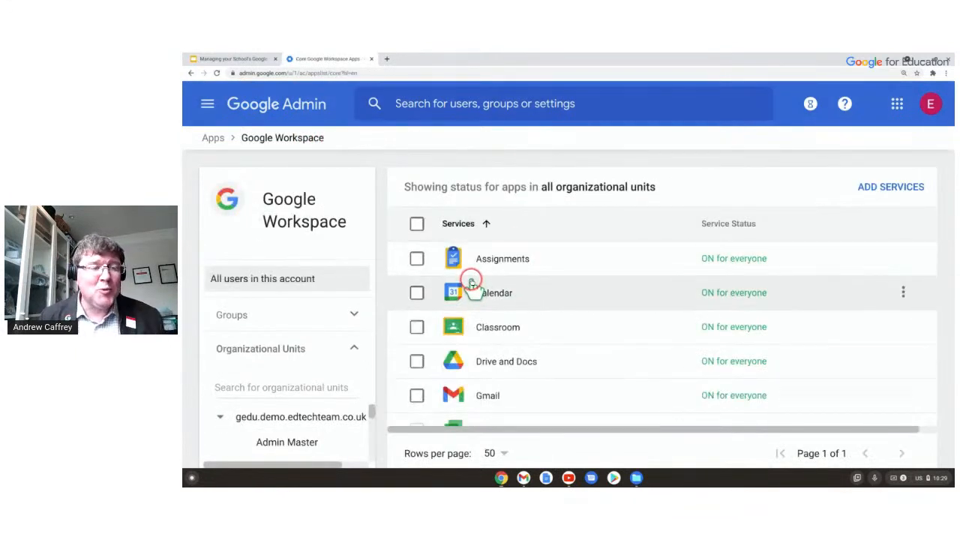
Open Classroom's general settings to see class creation limited to pending and verified teachers.
{"action": "left_click", "coordinate": [506, 329]}
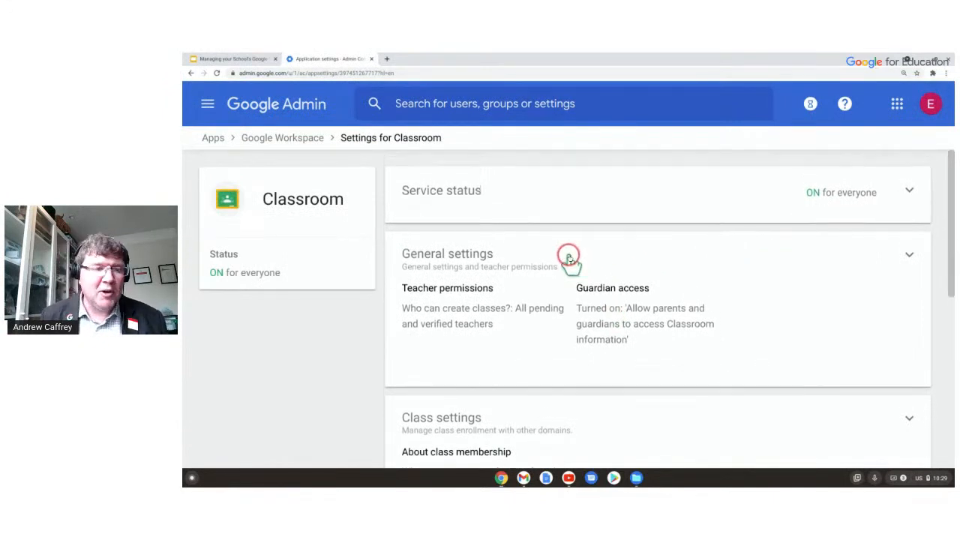
{"action": "left_click", "coordinate": [604, 285]}
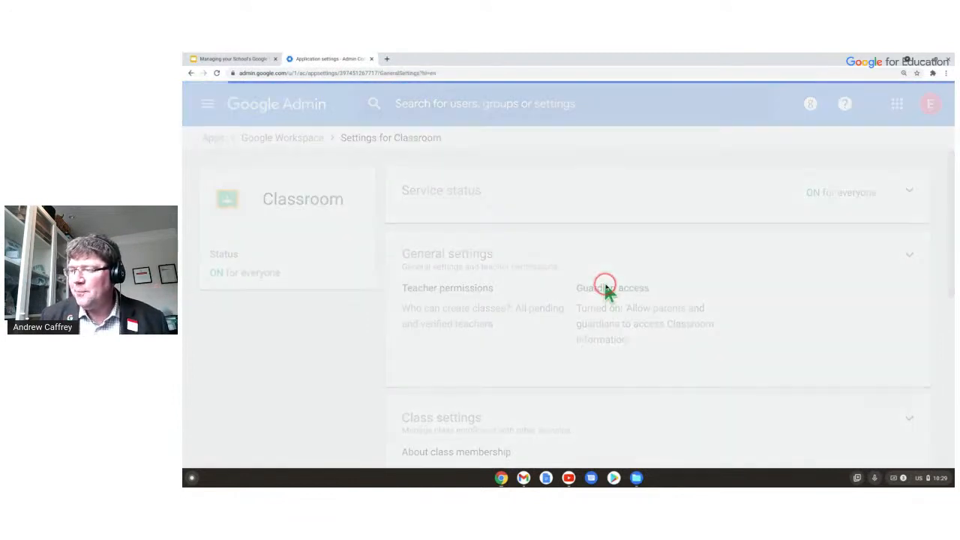
{"action": "left_click", "coordinate": [433, 236]}
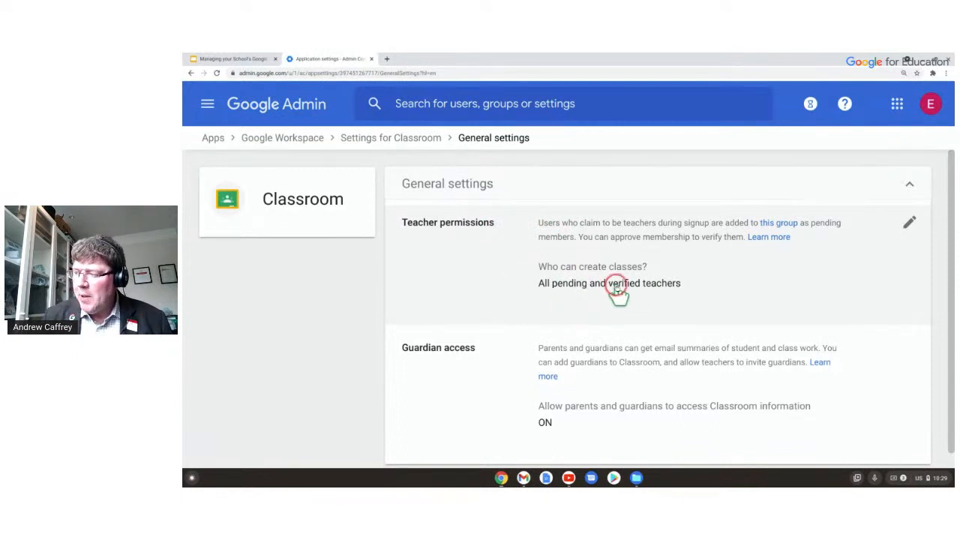
{"action": "left_click", "coordinate": [765, 253]}
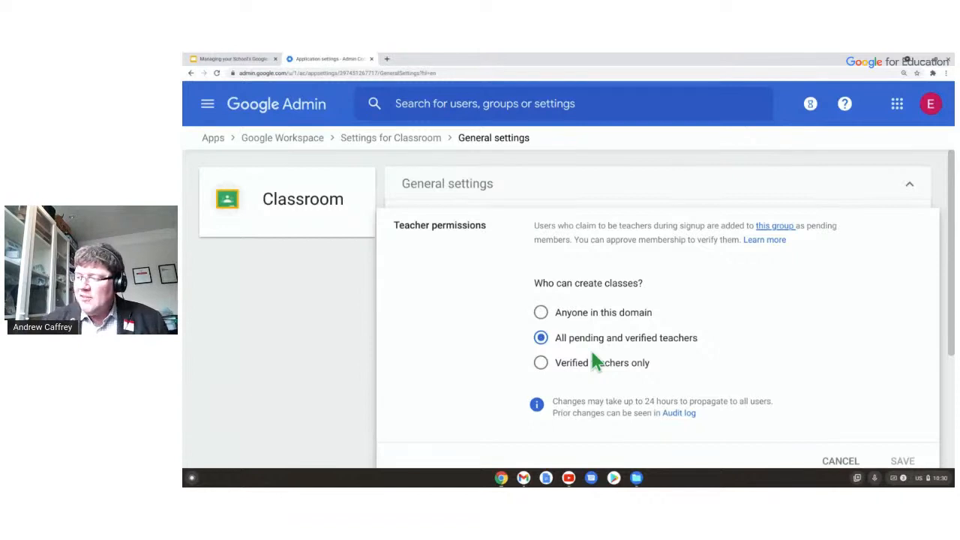
Review Guardian access turned on, then collapse General settings back to the Classroom overview.
{"action": "left_click", "coordinate": [644, 329]}
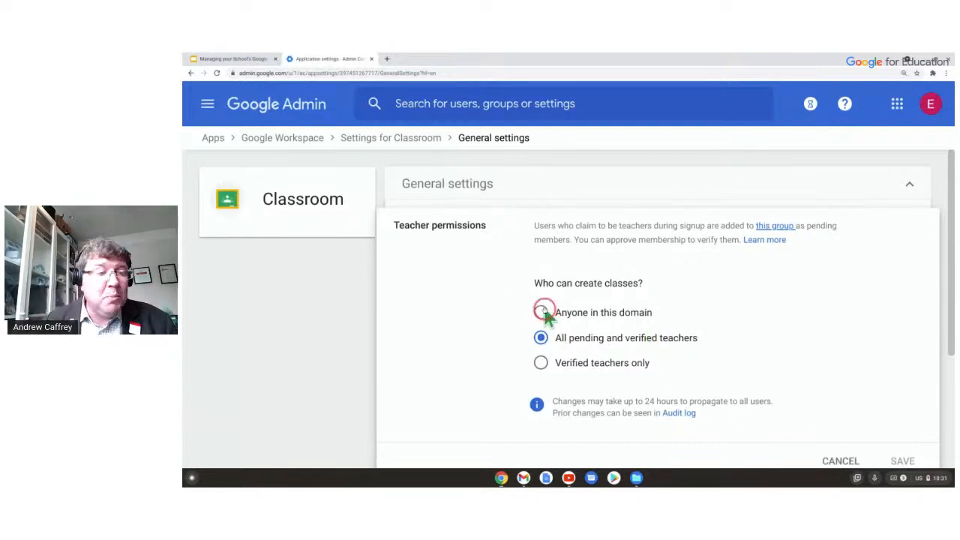
{"action": "scroll", "coordinate": [538, 319], "scroll_direction": "down", "scroll_amount": 2}
{"action": "scroll", "coordinate": [539, 318], "scroll_direction": "down", "scroll_amount": 1}
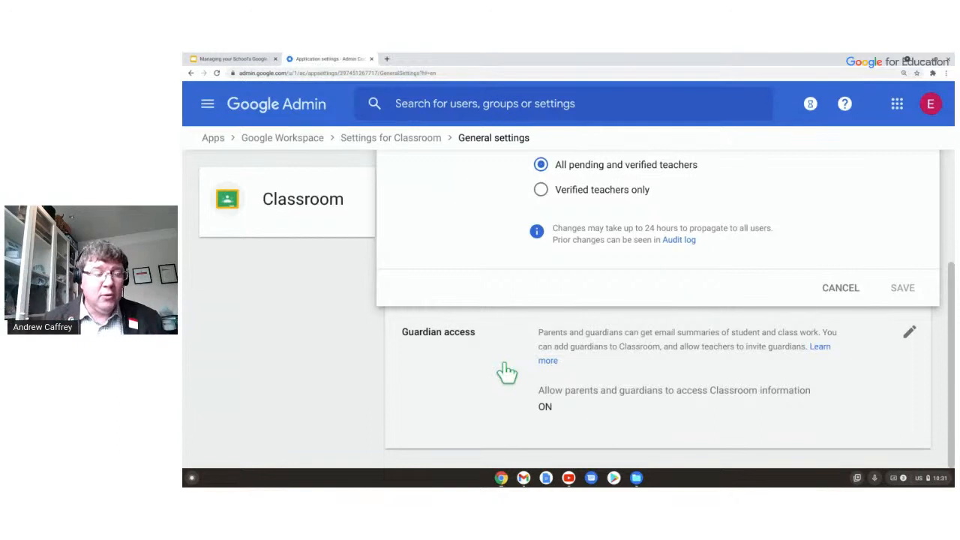
{"action": "left_click", "coordinate": [537, 394]}
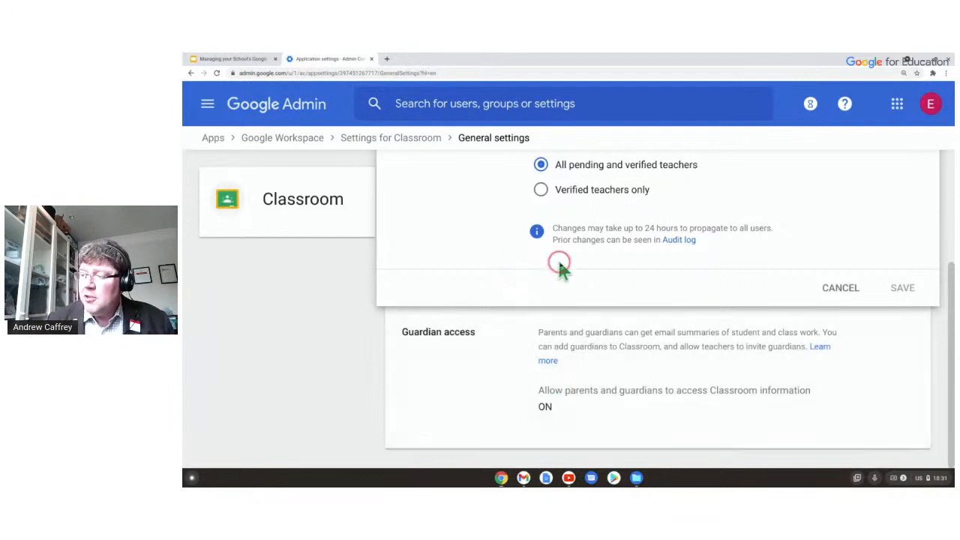
{"action": "scroll", "coordinate": [557, 262], "scroll_direction": "up", "scroll_amount": 3}
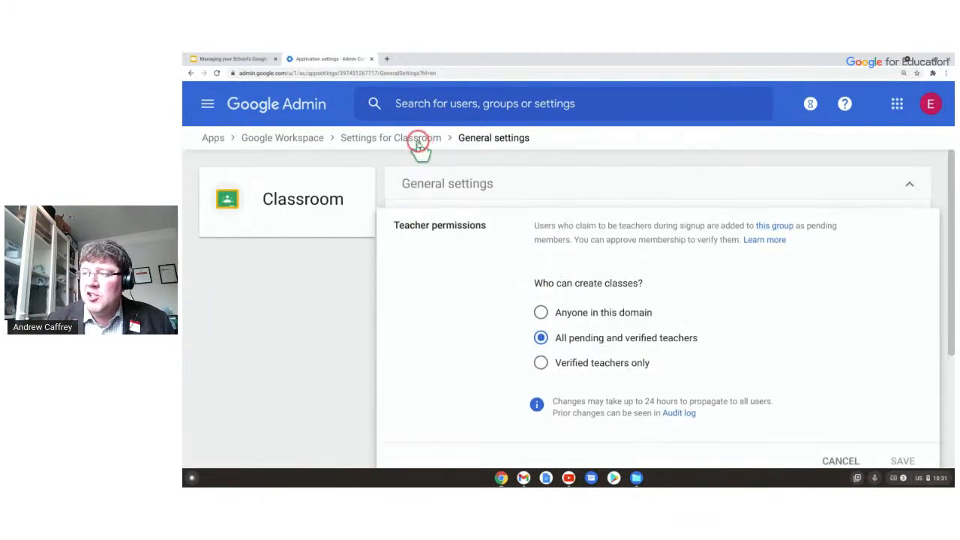
{"action": "left_click", "coordinate": [455, 204]}
{"action": "scroll", "coordinate": [579, 226], "scroll_direction": "down", "scroll_amount": 3}
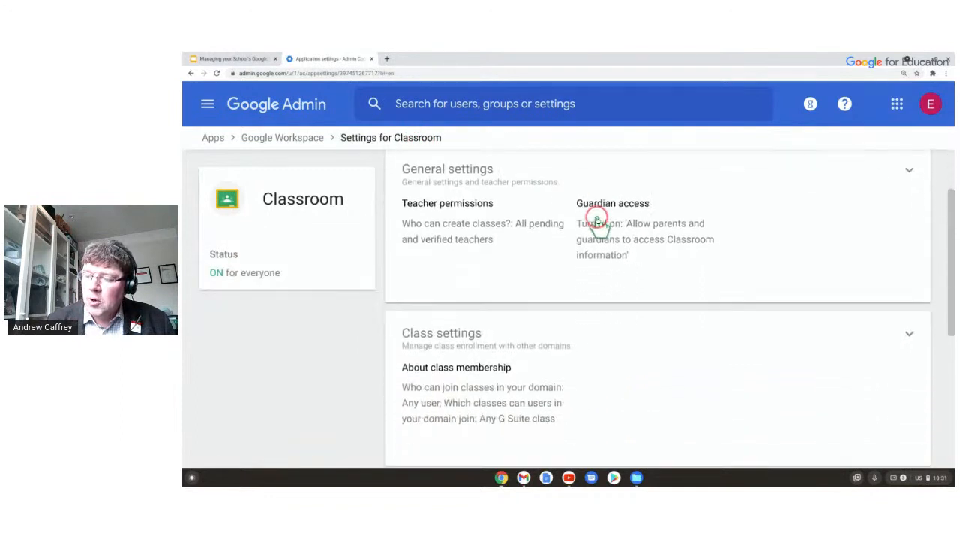
Edit Classroom class membership: any user can join, any G Suite class can be joined.
{"action": "left_click", "coordinate": [564, 331]}
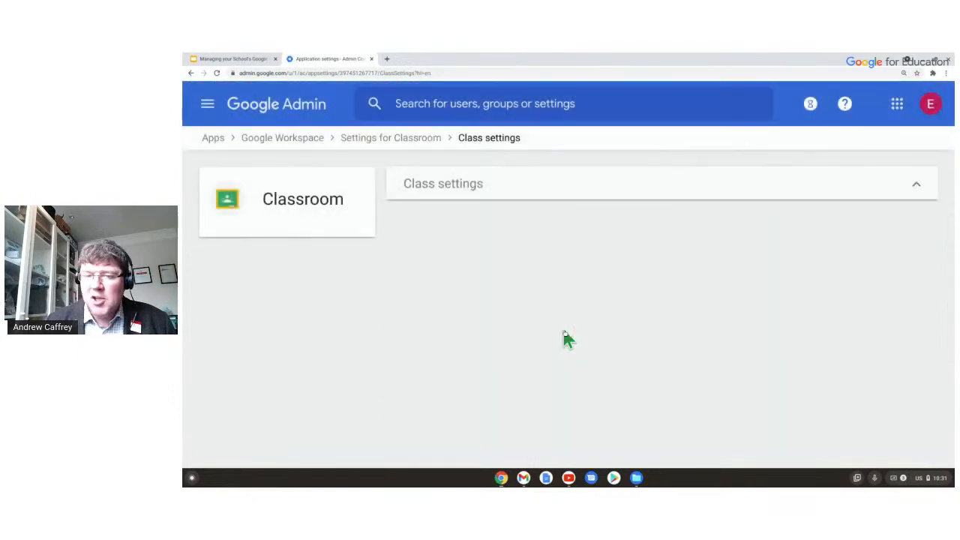
{"action": "left_click", "coordinate": [507, 240]}
{"action": "scroll", "coordinate": [510, 239], "scroll_direction": "down", "scroll_amount": 1}
{"action": "scroll", "coordinate": [544, 259], "scroll_direction": "up", "scroll_amount": 1}
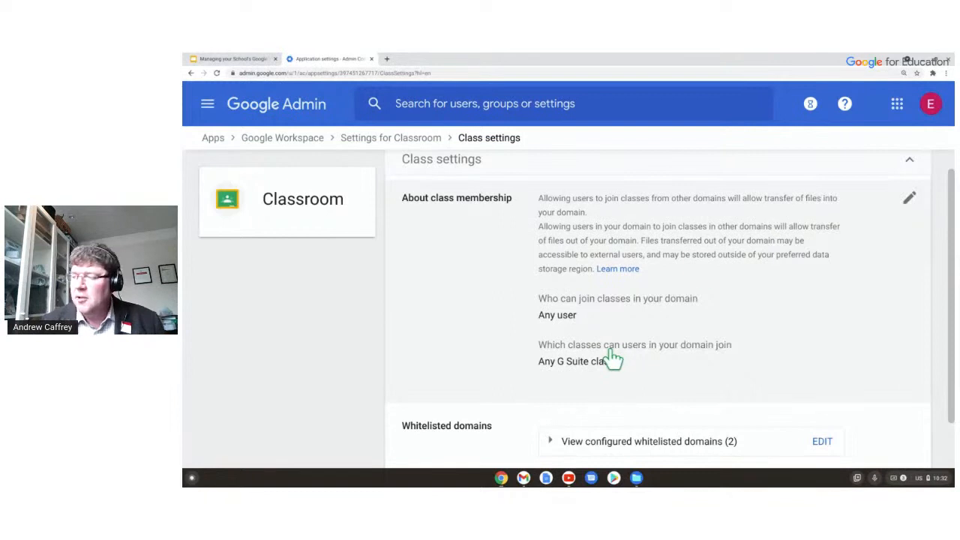
{"action": "left_click", "coordinate": [908, 198]}
{"action": "scroll", "coordinate": [672, 272], "scroll_direction": "down", "scroll_amount": 4}
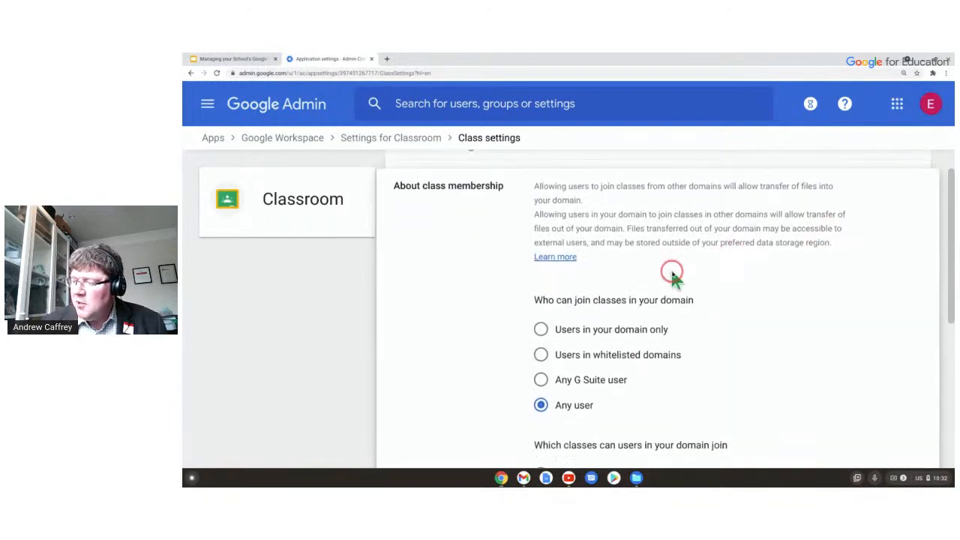
{"action": "scroll", "coordinate": [604, 351], "scroll_direction": "down", "scroll_amount": 2}
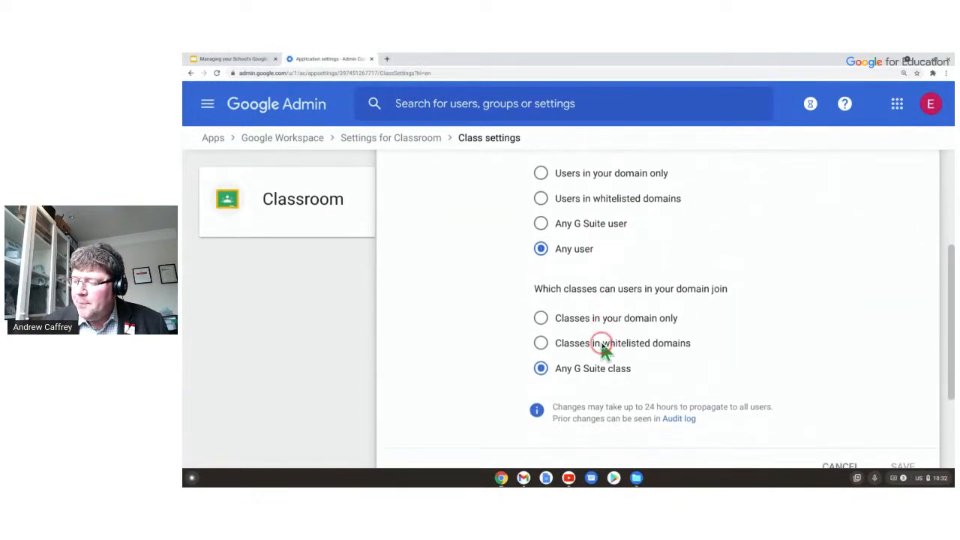
{"action": "scroll", "coordinate": [555, 292], "scroll_direction": "up", "scroll_amount": 1}
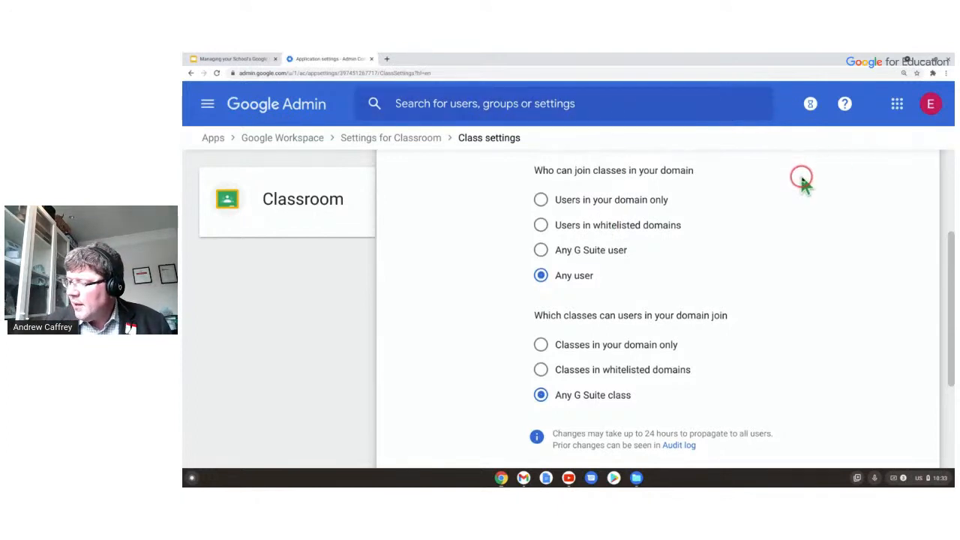
{"action": "scroll", "coordinate": [801, 180], "scroll_direction": "down", "scroll_amount": 2}
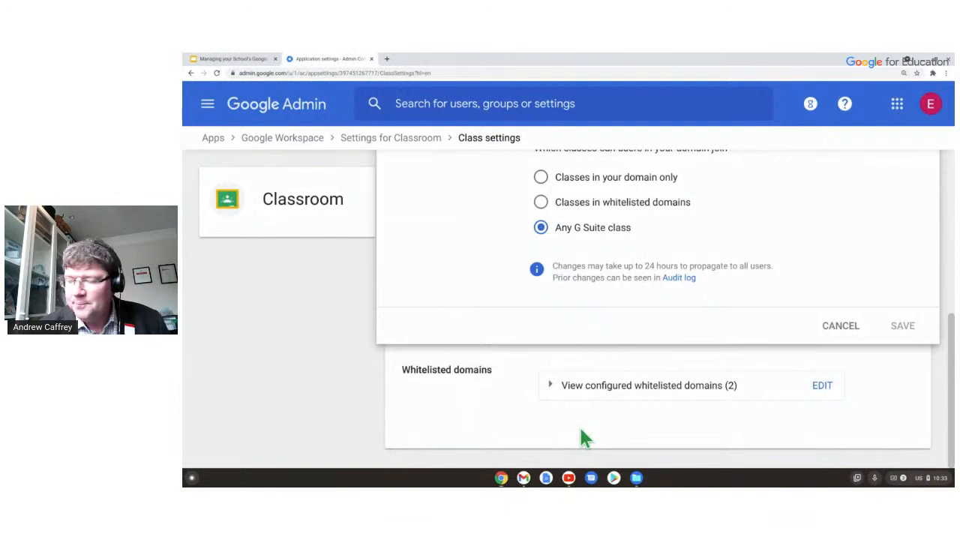
Check Classroom's data access showing the Classroom API on, then return to Google Workspace services.
{"action": "left_click", "coordinate": [390, 145]}
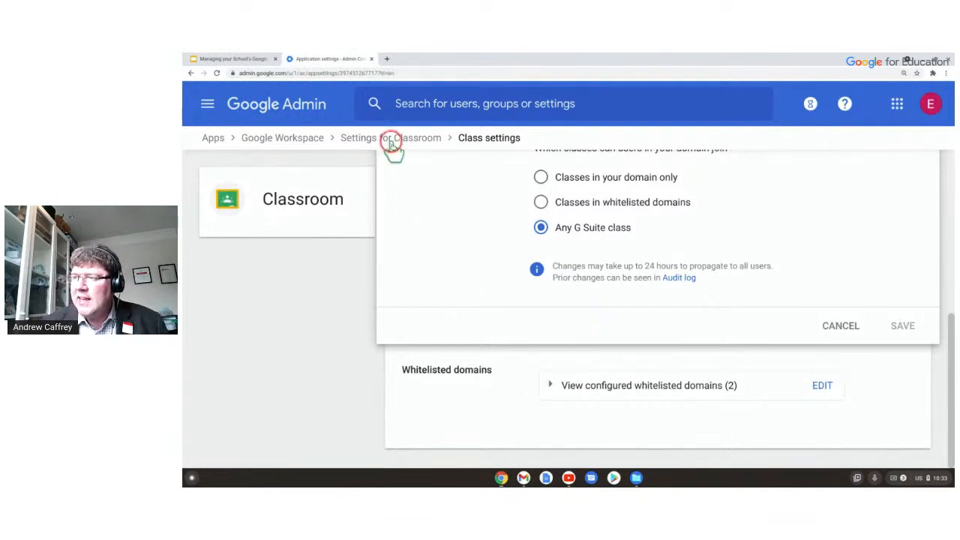
{"action": "scroll", "coordinate": [540, 285], "scroll_direction": "down", "scroll_amount": 2}
{"action": "scroll", "coordinate": [529, 311], "scroll_direction": "down", "scroll_amount": 5}
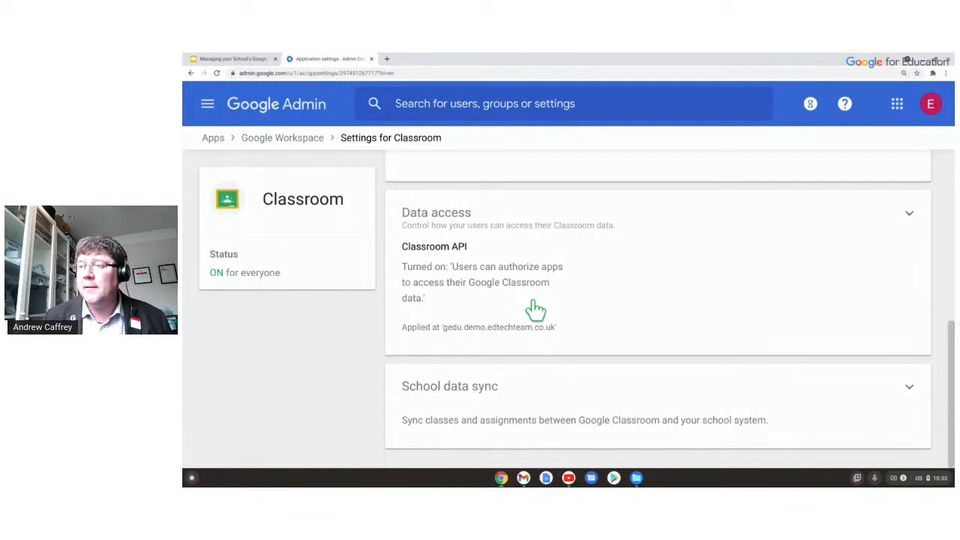
{"action": "left_click", "coordinate": [275, 140]}
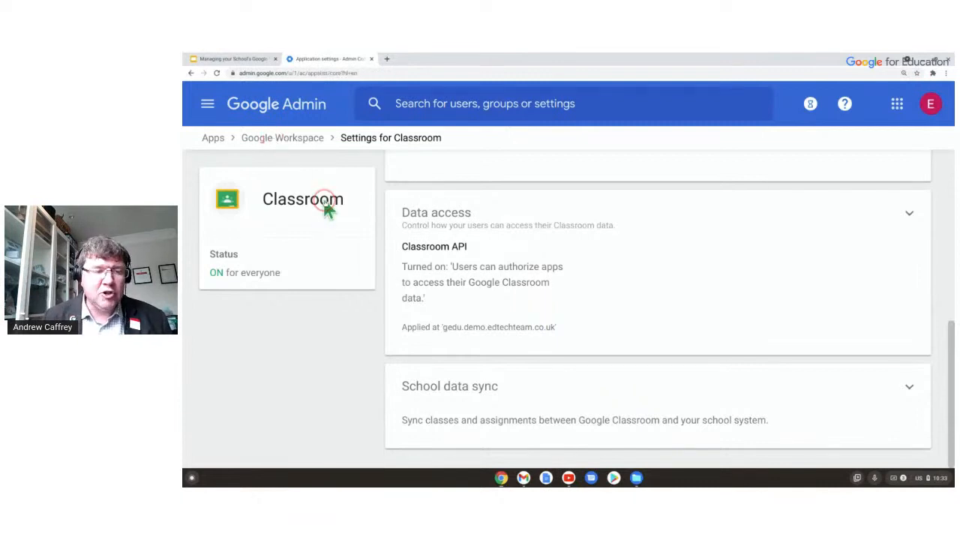
{"action": "scroll", "coordinate": [568, 265], "scroll_direction": "down", "scroll_amount": 2}
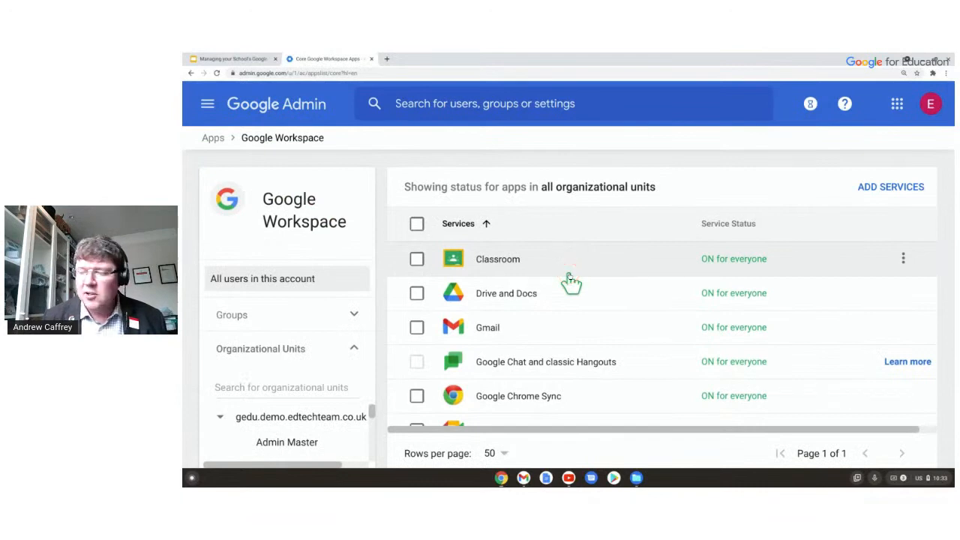
{"action": "scroll", "coordinate": [538, 272], "scroll_direction": "down", "scroll_amount": 1}
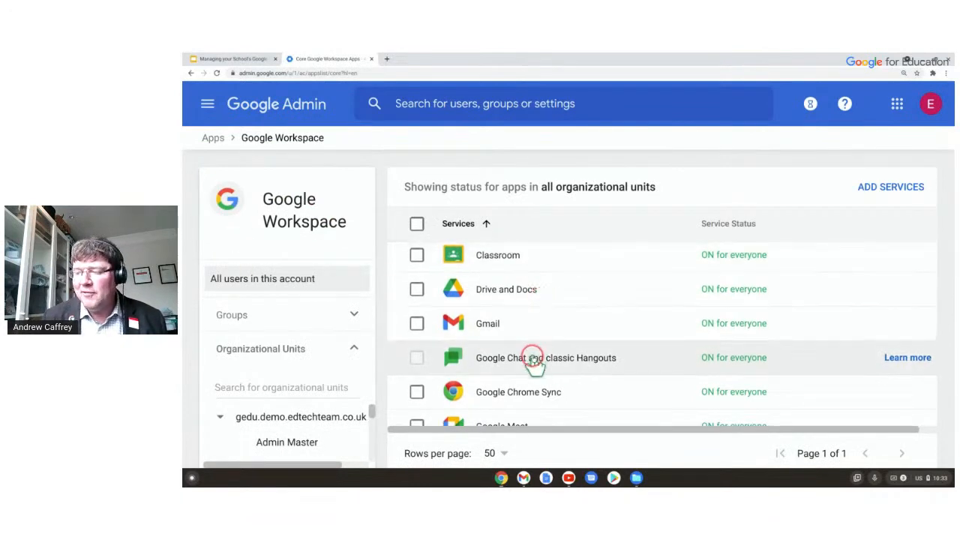
Open Drive and Docs settings, showing service status ON for everyone and its sharing settings.
{"action": "left_click", "coordinate": [501, 294]}
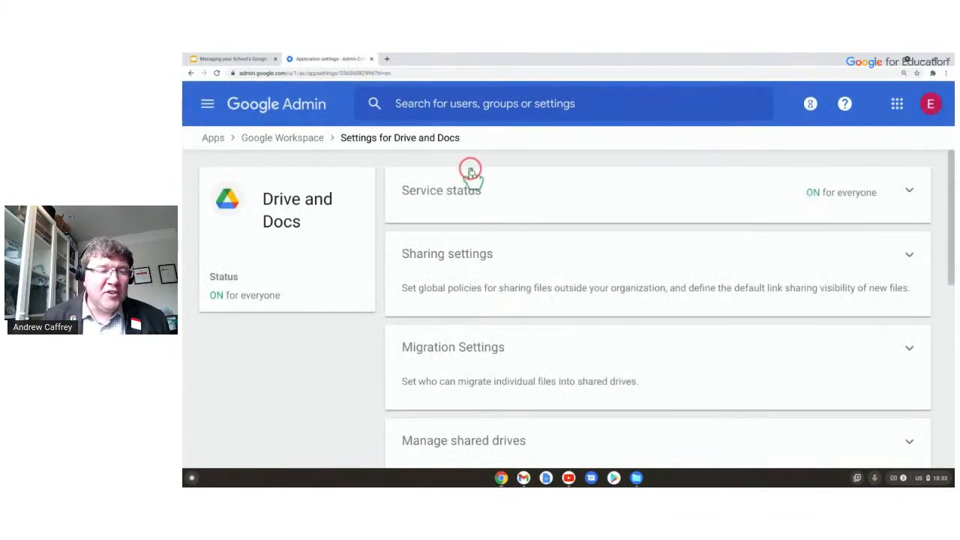
{"action": "scroll", "coordinate": [470, 175], "scroll_direction": "down", "scroll_amount": 1}
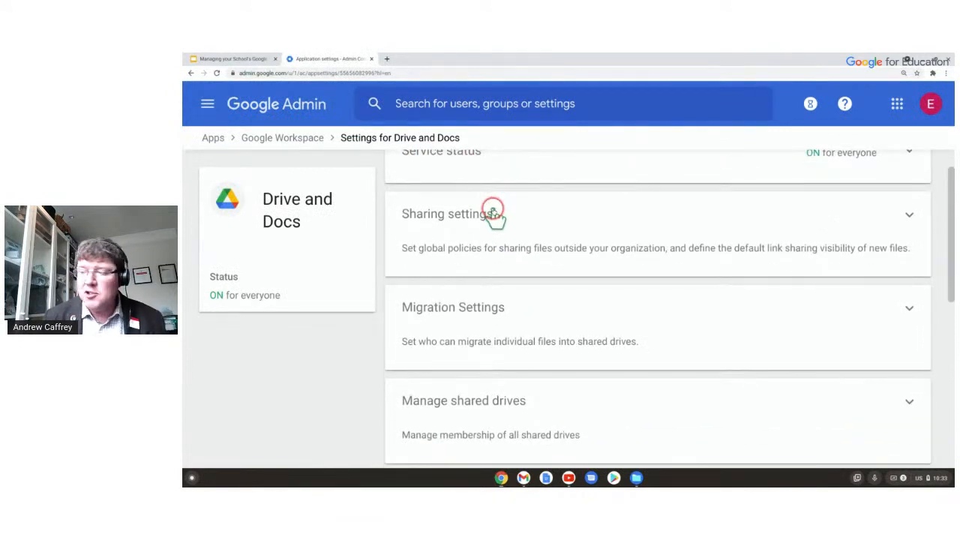
{"action": "scroll", "coordinate": [491, 218], "scroll_direction": "down", "scroll_amount": 1}
Review Drive and Docs sharing: external sharing and web publishing ON, all shared drive restrictions OFF.
{"action": "left_click", "coordinate": [467, 249]}
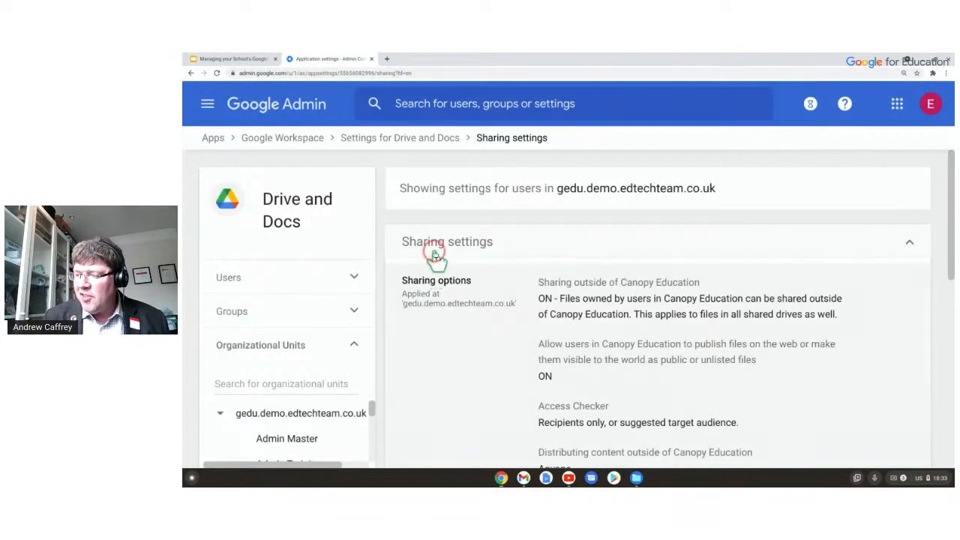
{"action": "scroll", "coordinate": [251, 450], "scroll_direction": "down", "scroll_amount": 1}
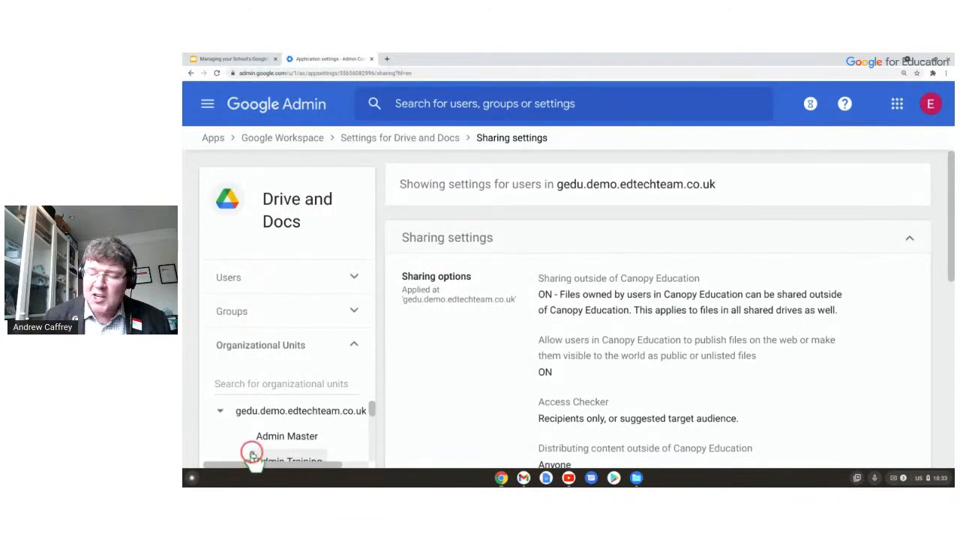
{"action": "scroll", "coordinate": [540, 371], "scroll_direction": "down", "scroll_amount": 1}
{"action": "scroll", "coordinate": [510, 371], "scroll_direction": "up", "scroll_amount": 1}
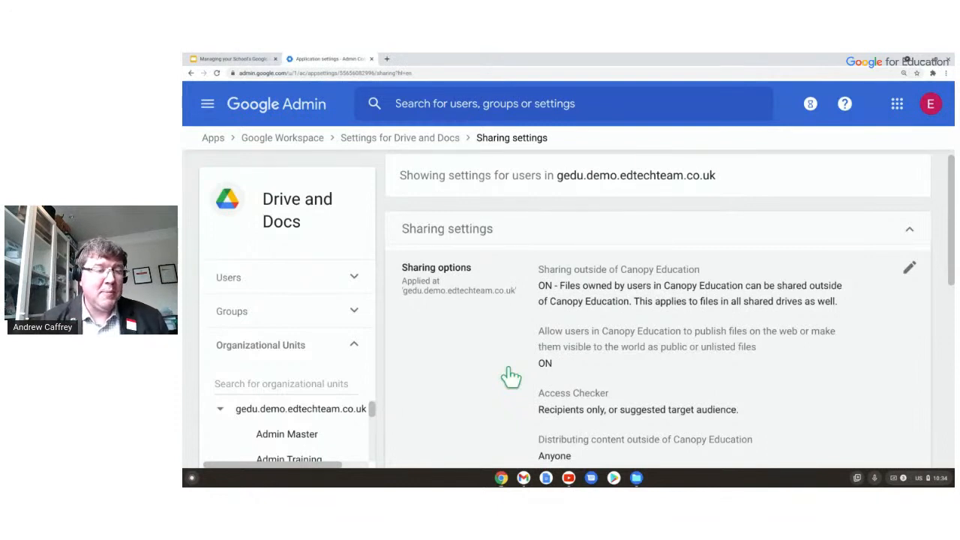
{"action": "left_click", "coordinate": [361, 331]}
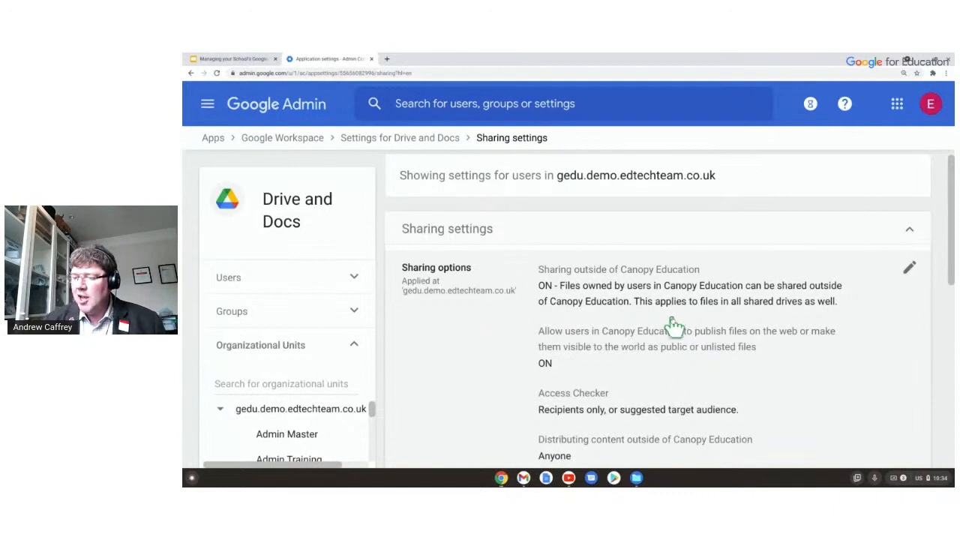
{"action": "scroll", "coordinate": [589, 285], "scroll_direction": "down", "scroll_amount": 3}
{"action": "scroll", "coordinate": [589, 285], "scroll_direction": "down", "scroll_amount": 5}
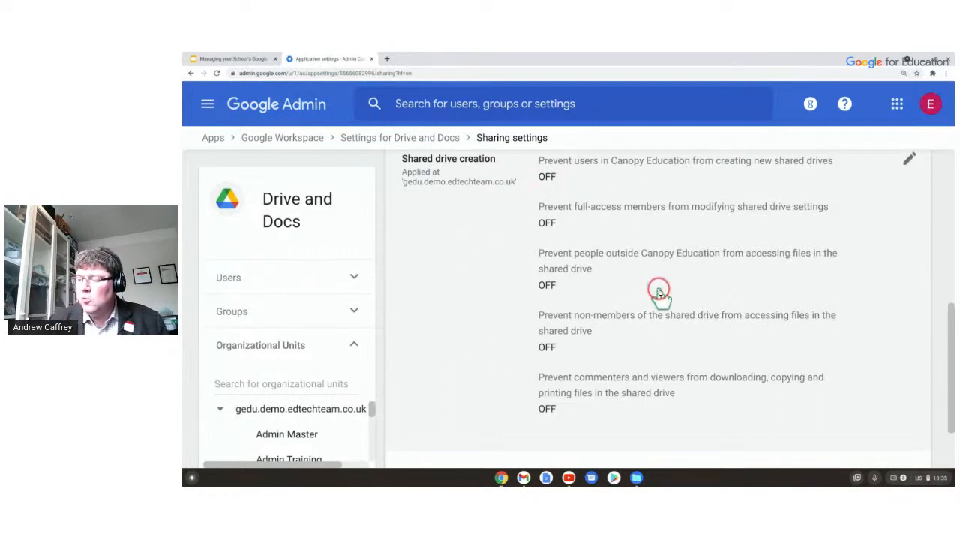
{"action": "scroll", "coordinate": [652, 300], "scroll_direction": "down", "scroll_amount": 2}
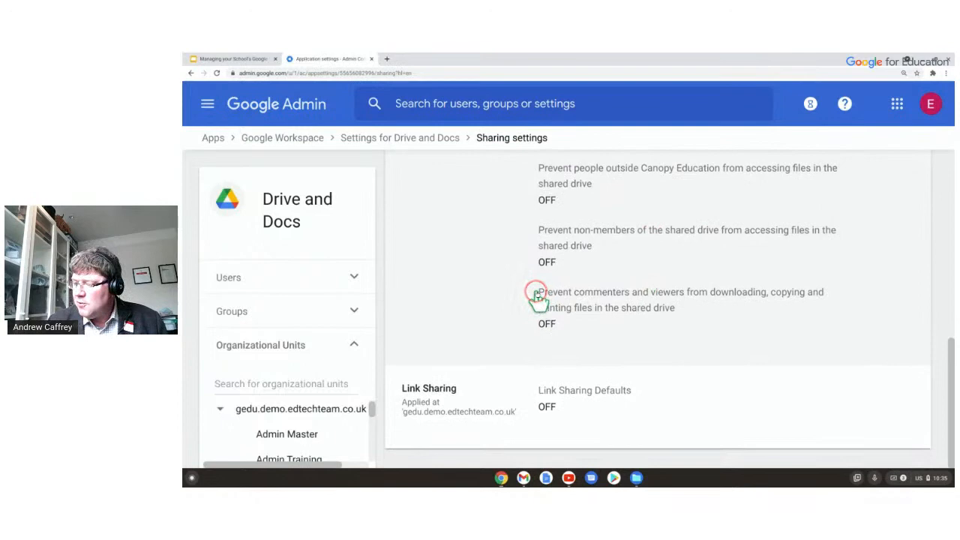
{"action": "left_click", "coordinate": [539, 298]}
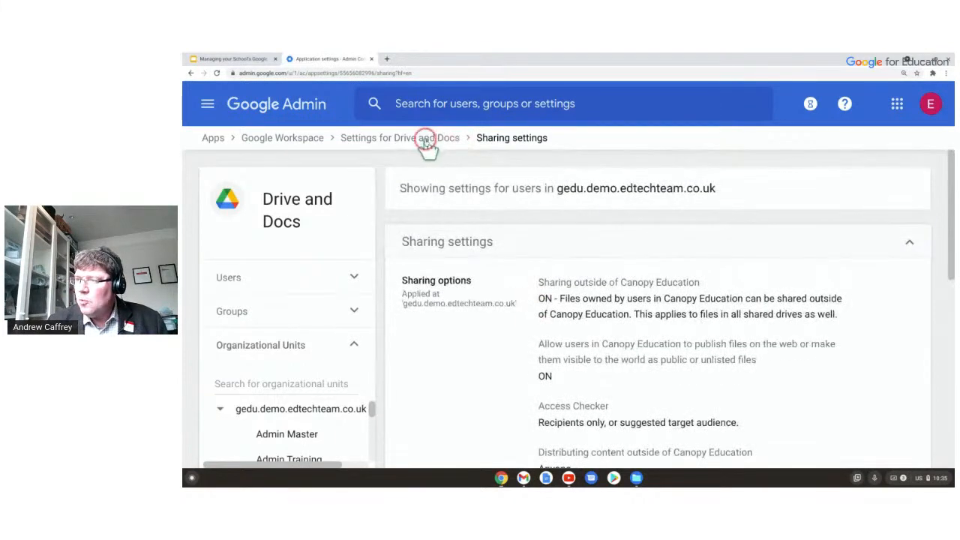
Go back to the Drive and Docs settings overview and scroll to Templates and Activity dashboard settings.
{"action": "key", "text": "alt+Left"}
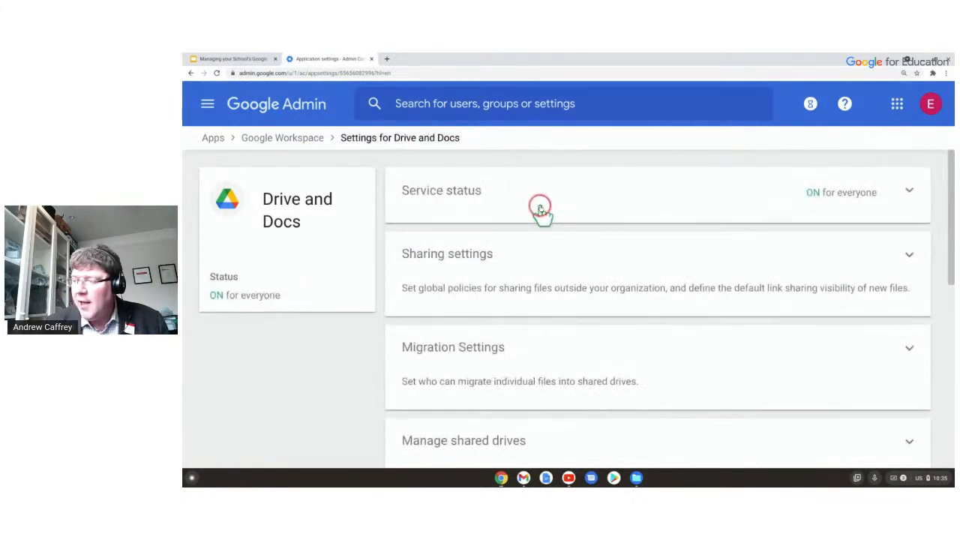
{"action": "scroll", "coordinate": [654, 217], "scroll_direction": "down", "scroll_amount": 3}
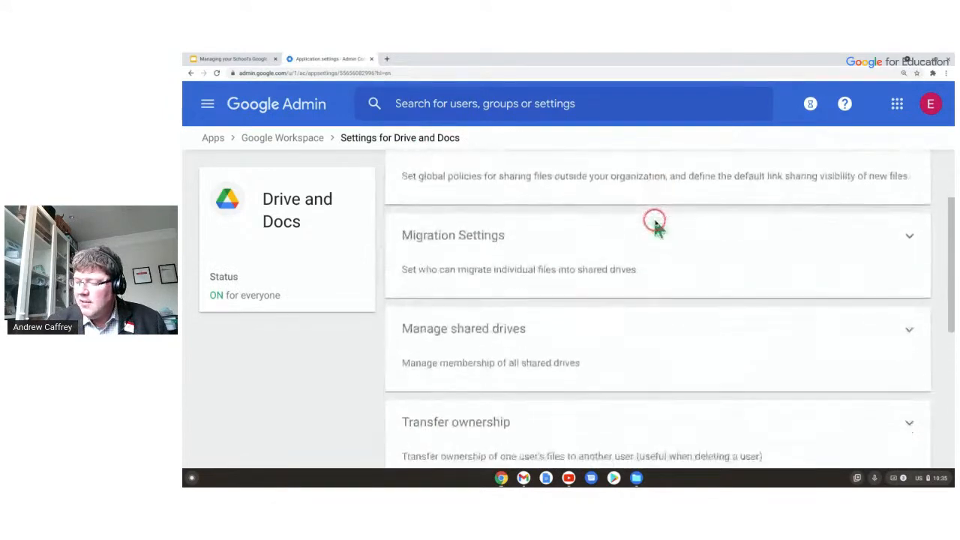
{"action": "scroll", "coordinate": [652, 219], "scroll_direction": "down", "scroll_amount": 4}
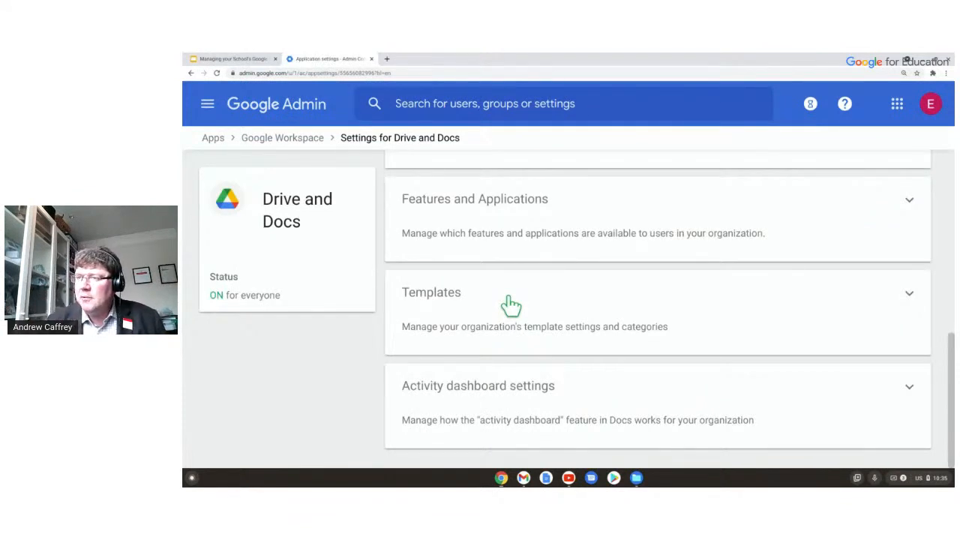
Return to the Google Workspace services list and scroll down to Gmail, Chat, Meet and Vault.
{"action": "left_click", "coordinate": [311, 135]}
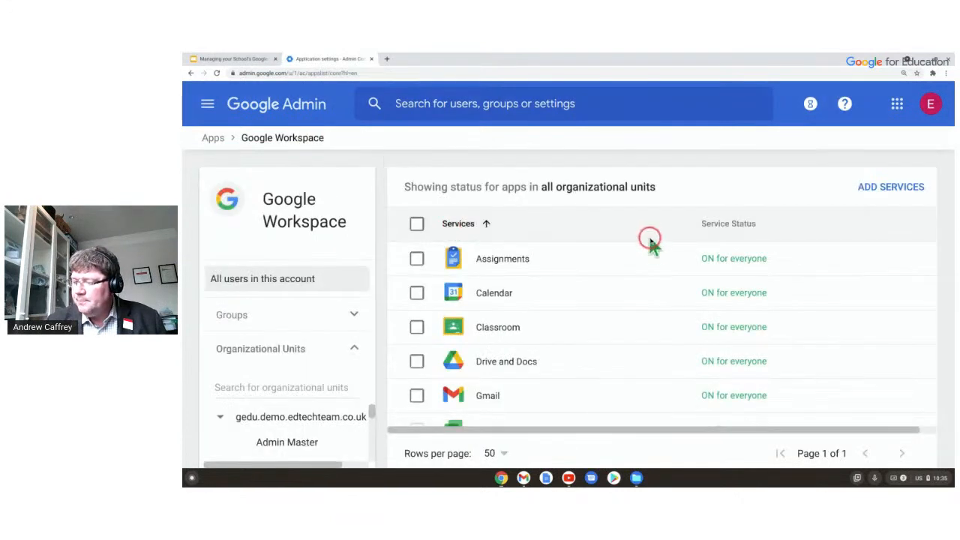
{"action": "scroll", "coordinate": [618, 305], "scroll_direction": "down", "scroll_amount": 4}
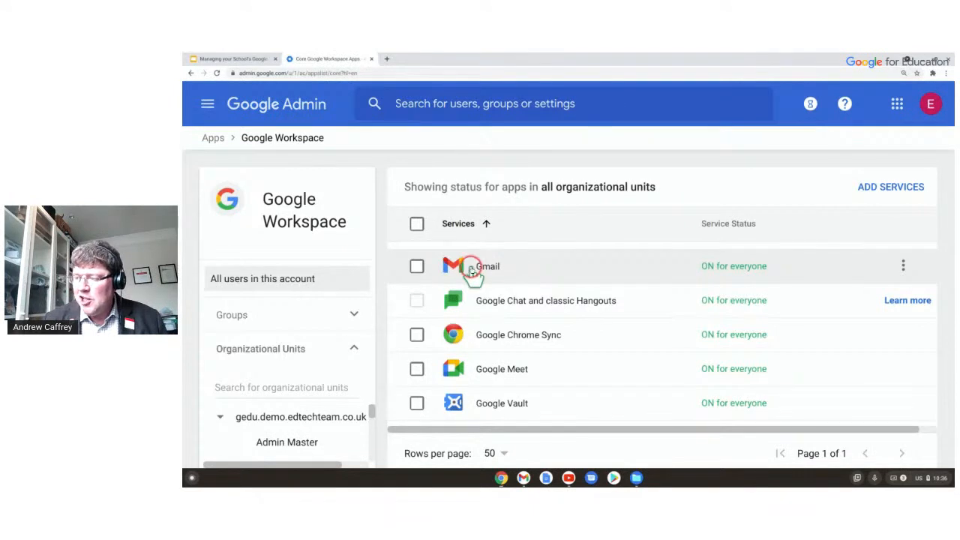
{"action": "left_click", "coordinate": [519, 328]}
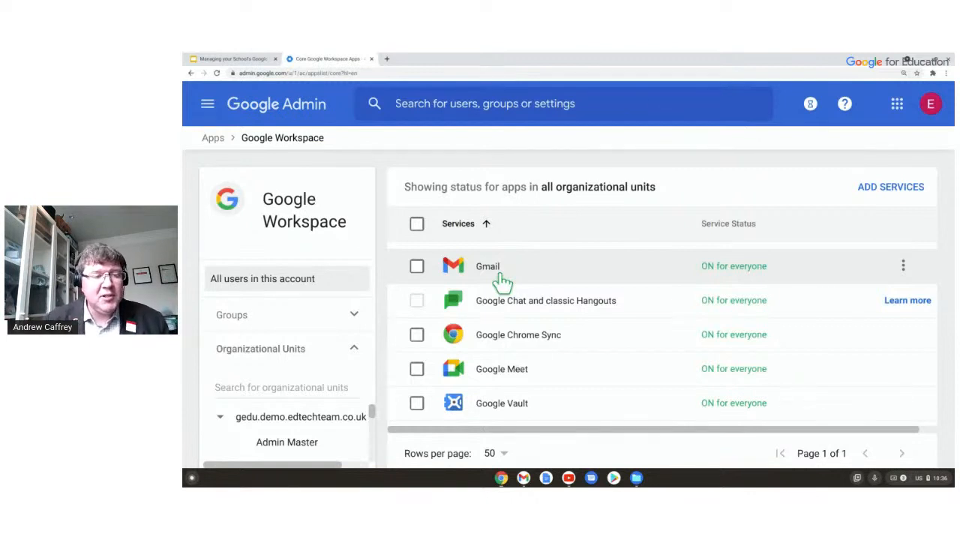
Open Google Meet's settings from the services list, then enter the detailed Meet video settings.
{"action": "scroll", "coordinate": [562, 283], "scroll_direction": "down", "scroll_amount": 1}
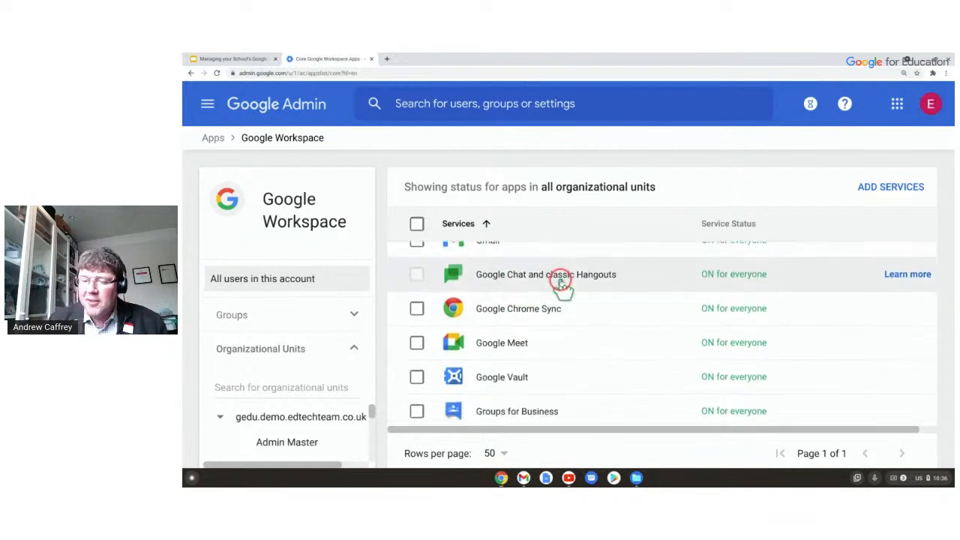
{"action": "left_click", "coordinate": [512, 348]}
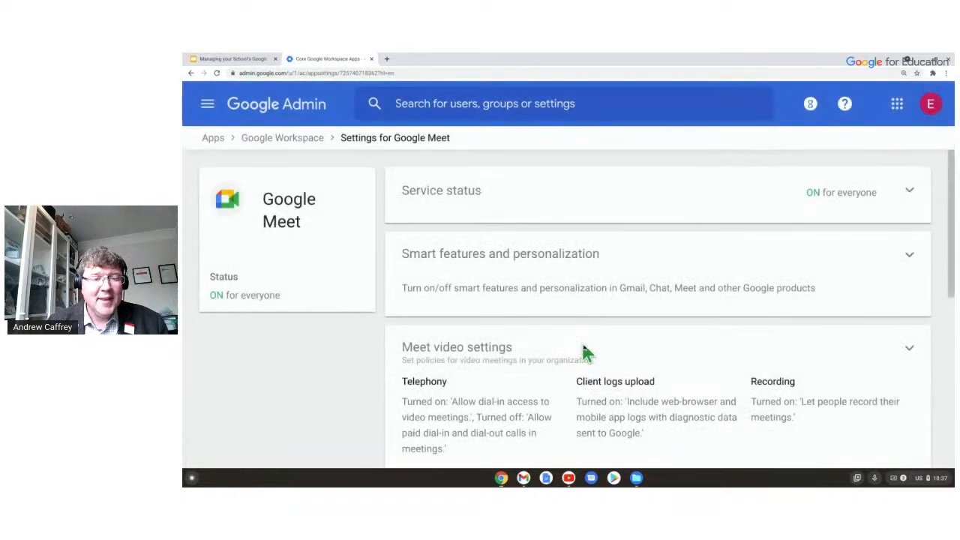
{"action": "scroll", "coordinate": [564, 191], "scroll_direction": "down", "scroll_amount": 2}
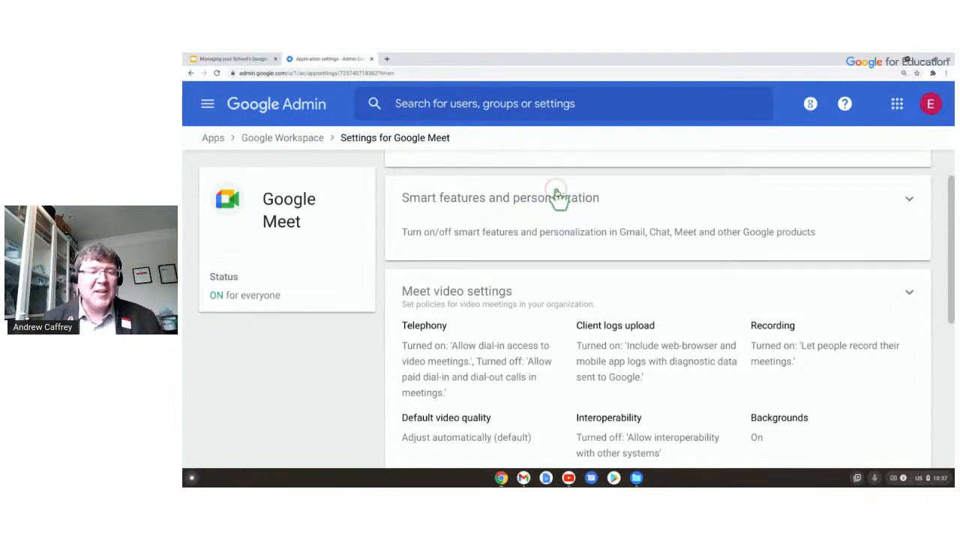
{"action": "scroll", "coordinate": [553, 252], "scroll_direction": "up", "scroll_amount": 1}
{"action": "scroll", "coordinate": [553, 253], "scroll_direction": "down", "scroll_amount": 4}
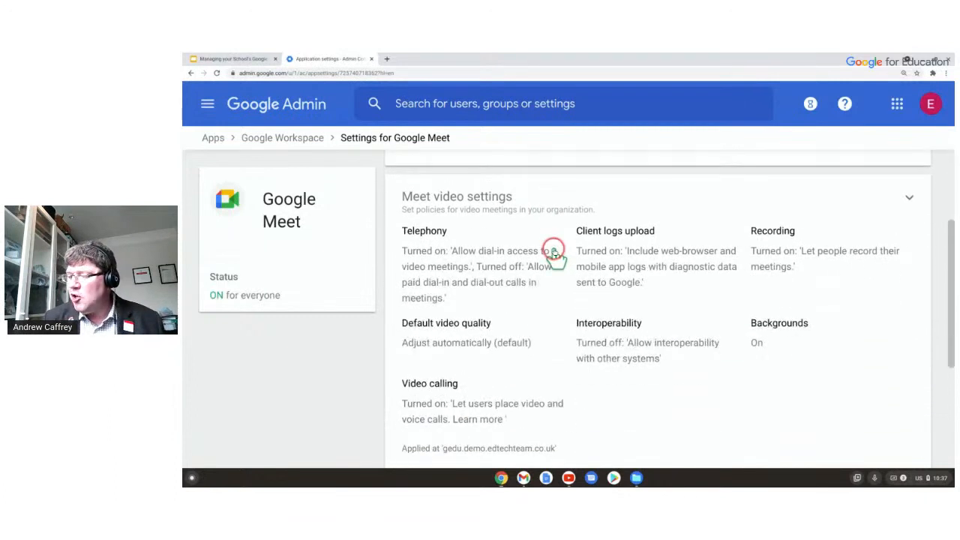
{"action": "scroll", "coordinate": [551, 254], "scroll_direction": "up", "scroll_amount": 2}
{"action": "scroll", "coordinate": [551, 253], "scroll_direction": "down", "scroll_amount": 3}
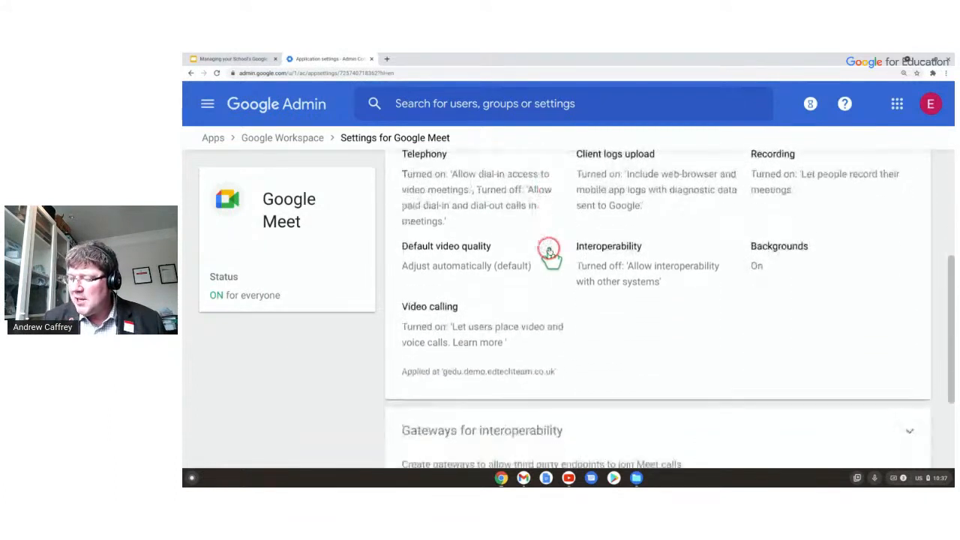
{"action": "scroll", "coordinate": [550, 255], "scroll_direction": "up", "scroll_amount": 2}
{"action": "left_click", "coordinate": [514, 212]}
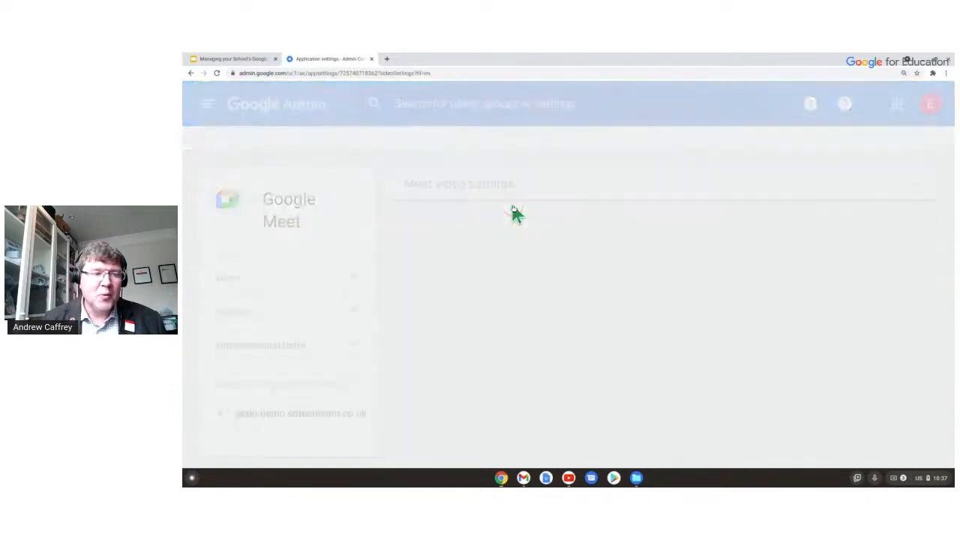
Review the Telephony, Recording, Backgrounds and Video calling options, then return to Settings for Google Meet.
{"action": "scroll", "coordinate": [625, 220], "scroll_direction": "down", "scroll_amount": 3}
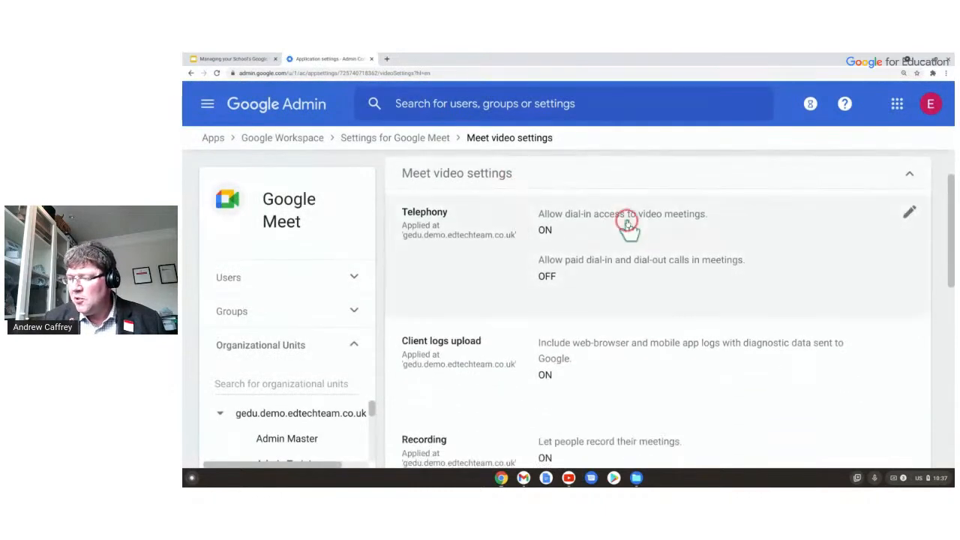
{"action": "scroll", "coordinate": [592, 273], "scroll_direction": "up", "scroll_amount": 1}
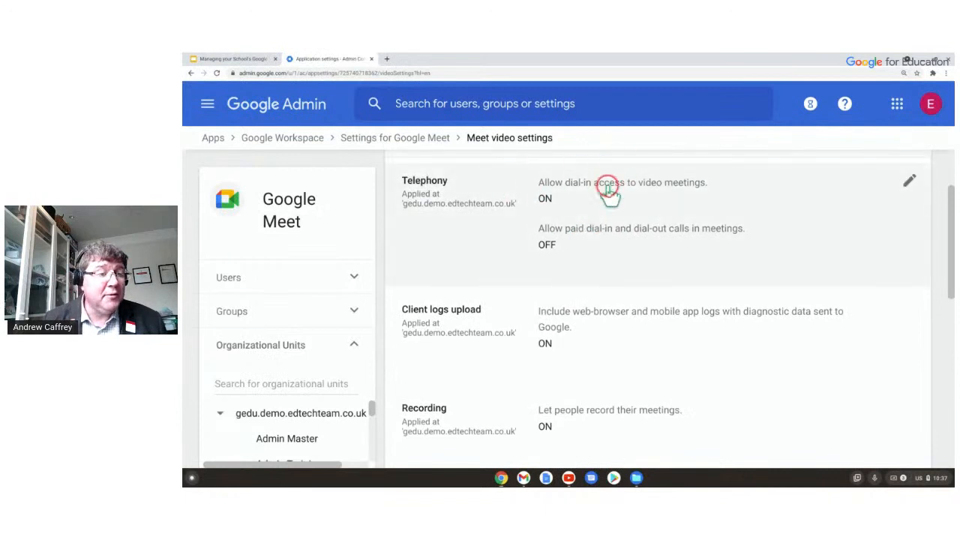
{"action": "scroll", "coordinate": [605, 215], "scroll_direction": "down", "scroll_amount": 5}
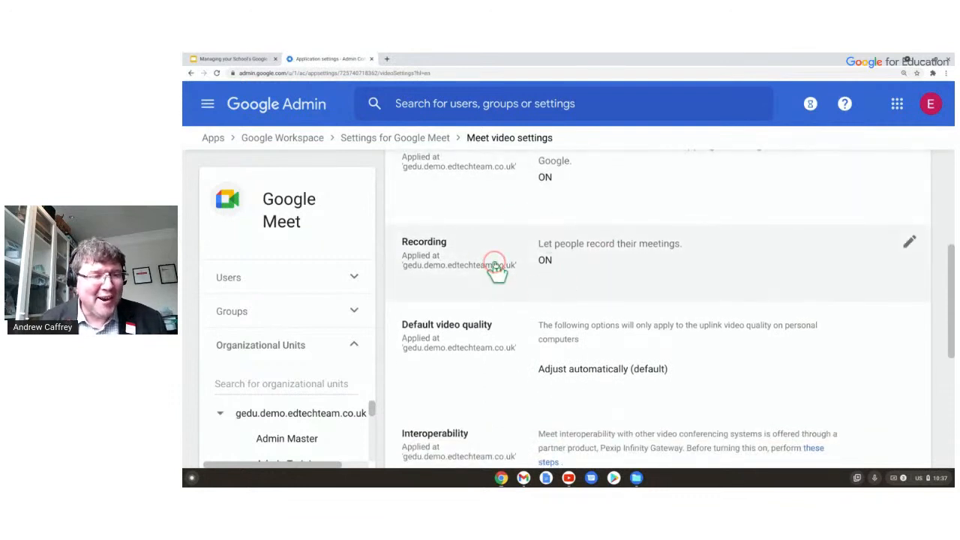
{"action": "scroll", "coordinate": [581, 262], "scroll_direction": "down", "scroll_amount": 1}
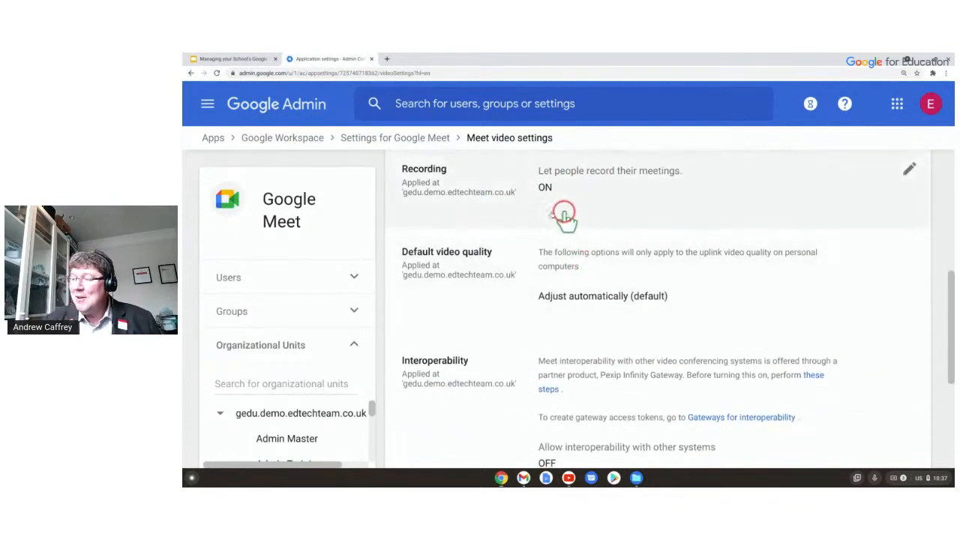
{"action": "scroll", "coordinate": [563, 223], "scroll_direction": "down", "scroll_amount": 1}
{"action": "scroll", "coordinate": [555, 250], "scroll_direction": "down", "scroll_amount": 2}
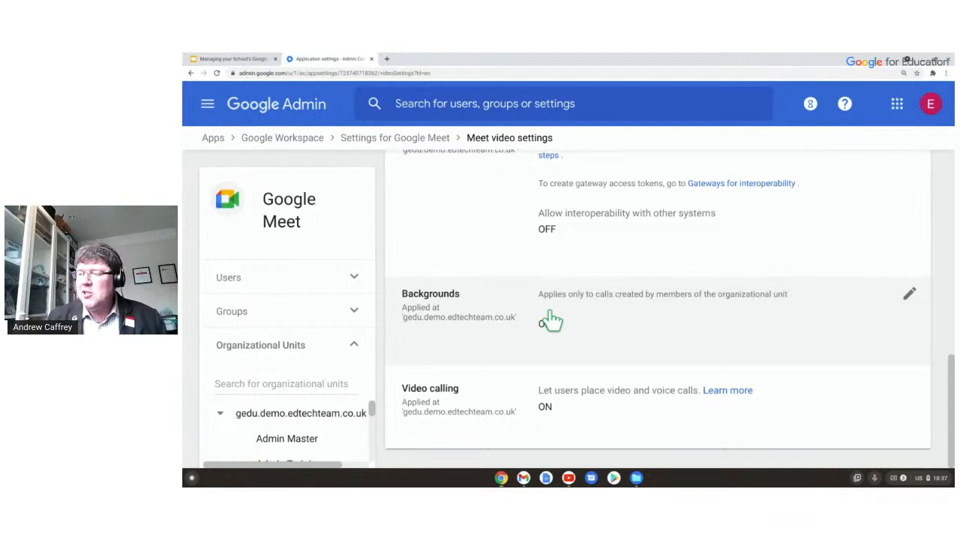
{"action": "left_click", "coordinate": [309, 413]}
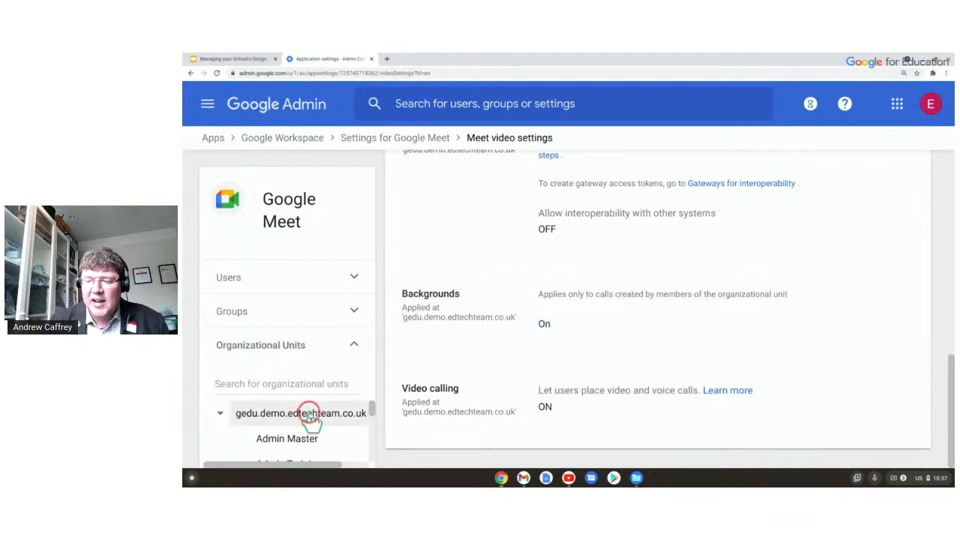
{"action": "left_click", "coordinate": [291, 361]}
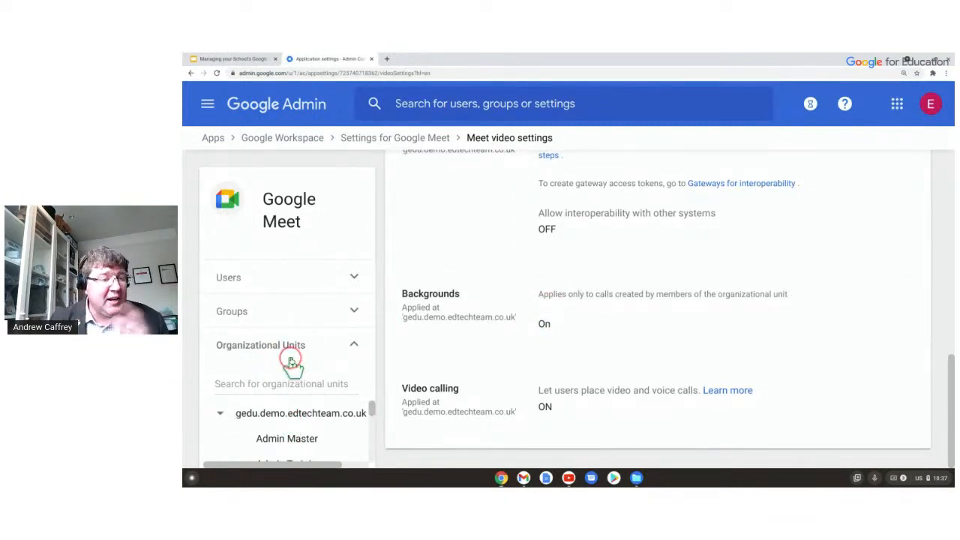
{"action": "left_click", "coordinate": [555, 320]}
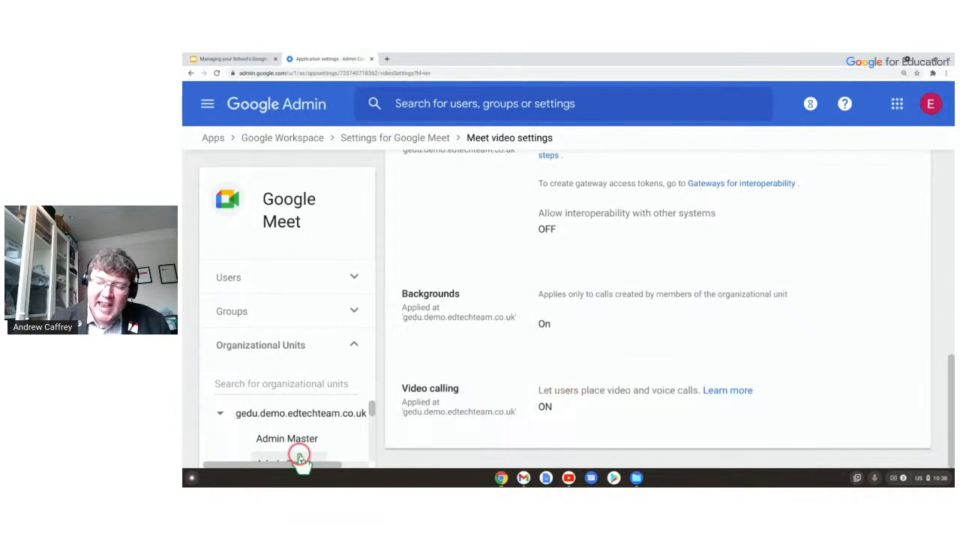
{"action": "scroll", "coordinate": [550, 324], "scroll_direction": "up", "scroll_amount": 10}
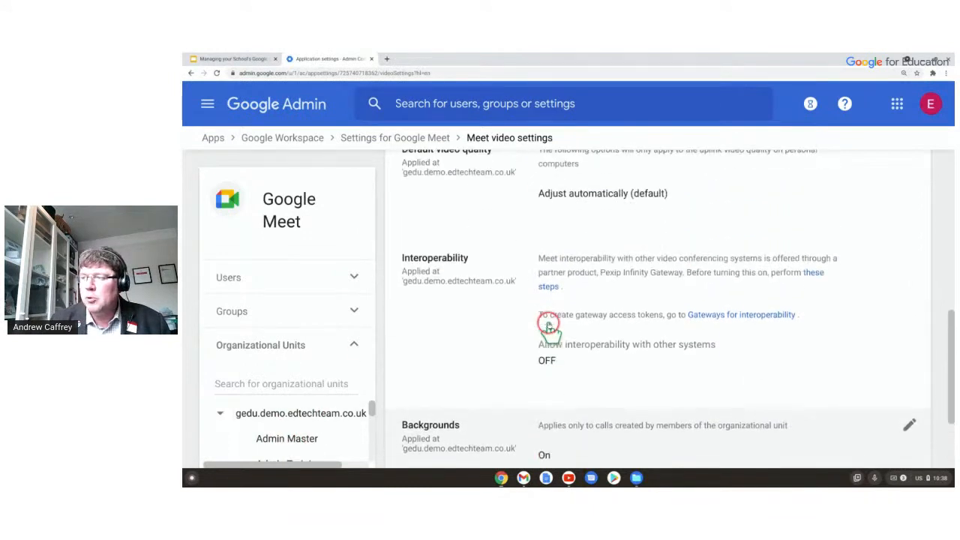
{"action": "left_click", "coordinate": [396, 138]}
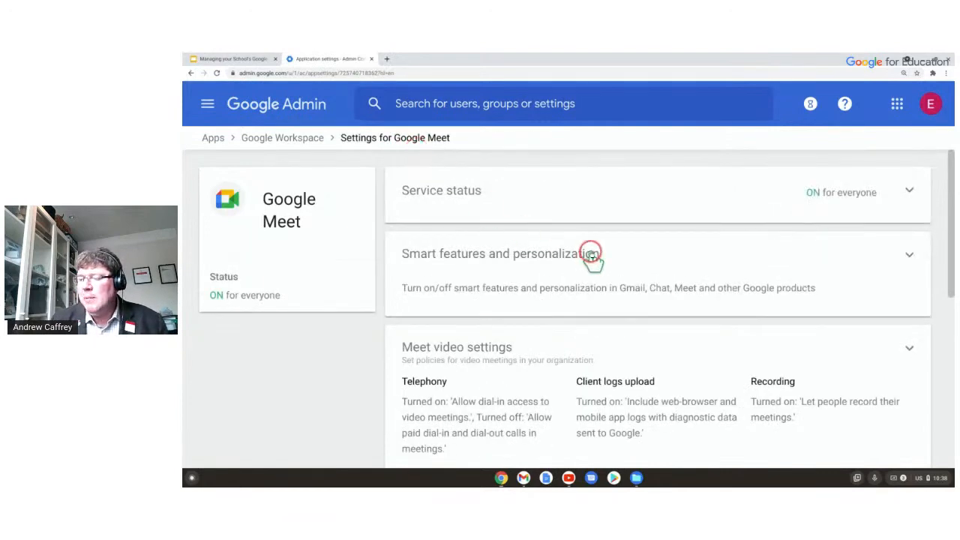
Go back to the Google Workspace services list and scroll down to Jamboard, Keep and Sites.
{"action": "scroll", "coordinate": [592, 262], "scroll_direction": "down", "scroll_amount": 5}
{"action": "scroll", "coordinate": [591, 264], "scroll_direction": "up", "scroll_amount": 10}
{"action": "left_click", "coordinate": [316, 144]}
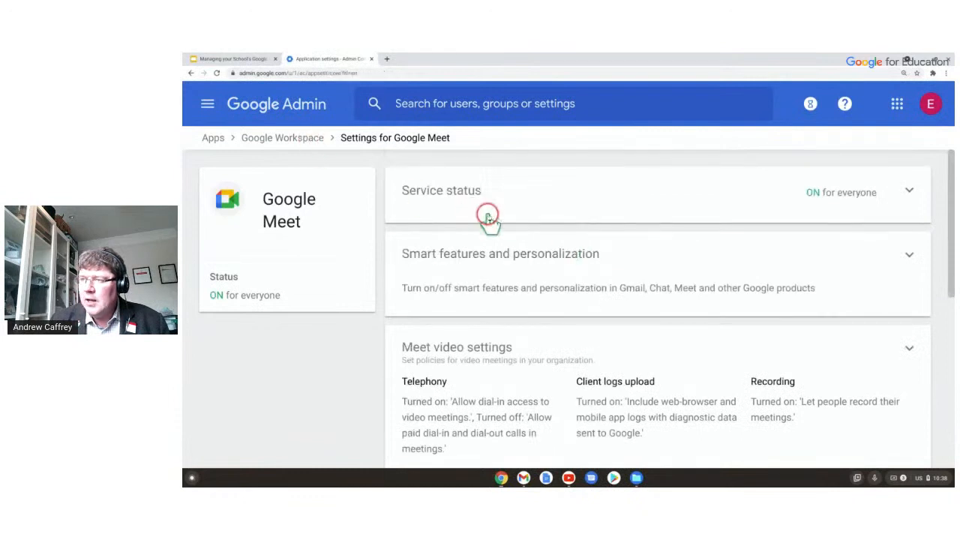
{"action": "scroll", "coordinate": [588, 262], "scroll_direction": "down", "scroll_amount": 4}
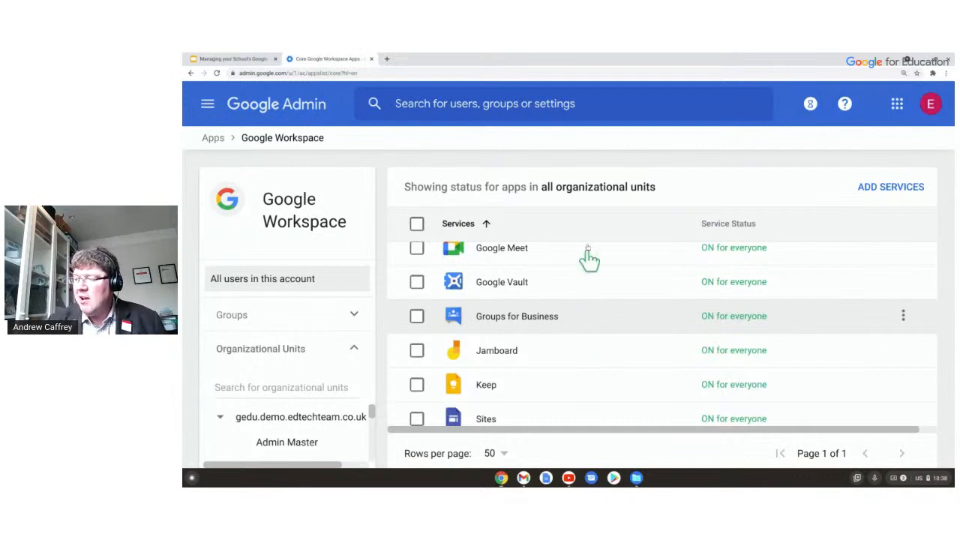
Return to the Apps overview showing Google Workspace (14 services) and Additional Google services (57).
{"action": "left_click", "coordinate": [754, 287]}
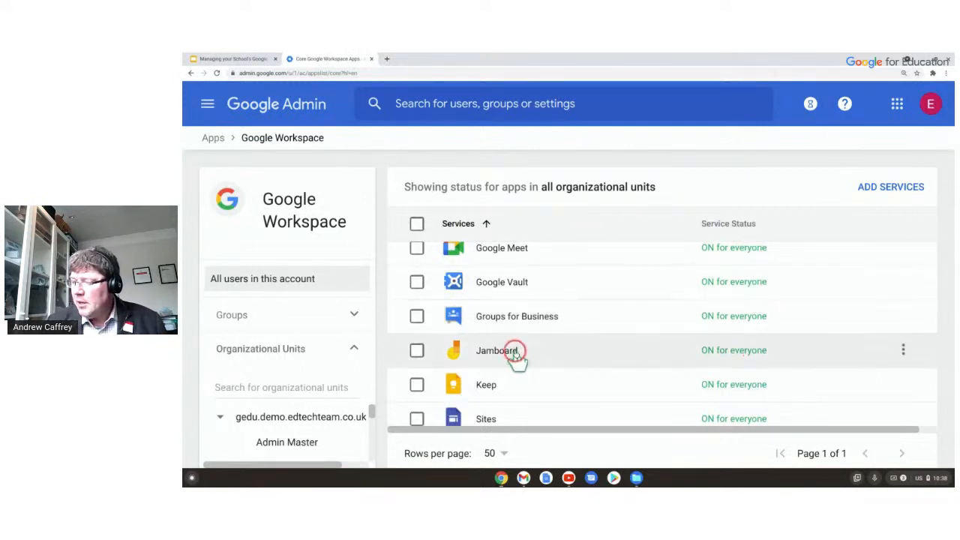
{"action": "scroll", "coordinate": [606, 337], "scroll_direction": "down", "scroll_amount": 1}
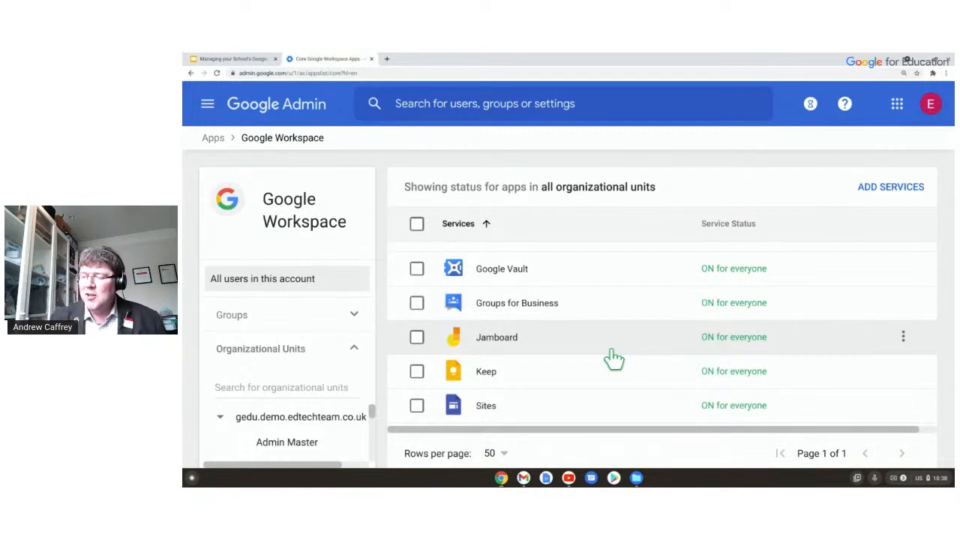
{"action": "left_click", "coordinate": [417, 374]}
{"action": "left_click_drag", "start_coordinate": [417, 378], "coordinate": [388, 368]}
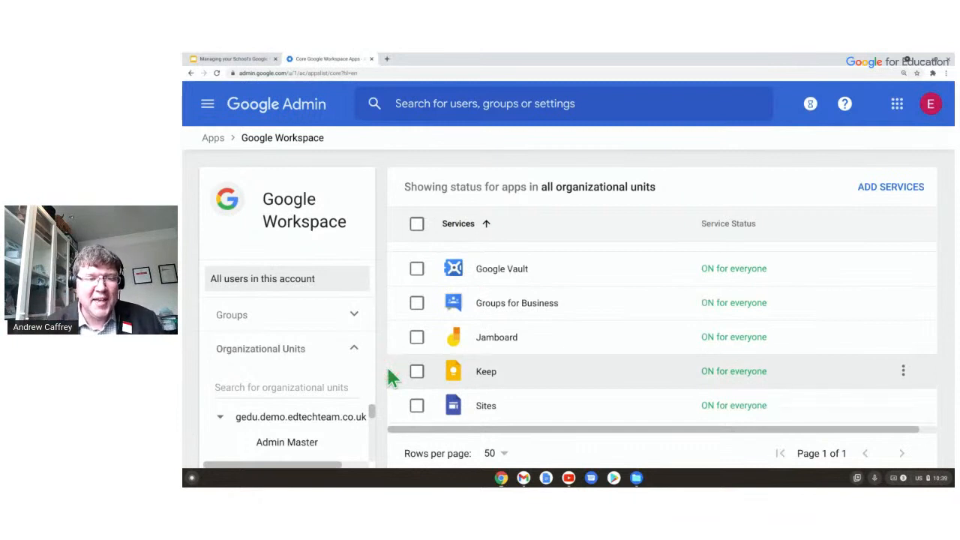
{"action": "left_click", "coordinate": [191, 270]}
{"action": "left_click", "coordinate": [218, 140]}
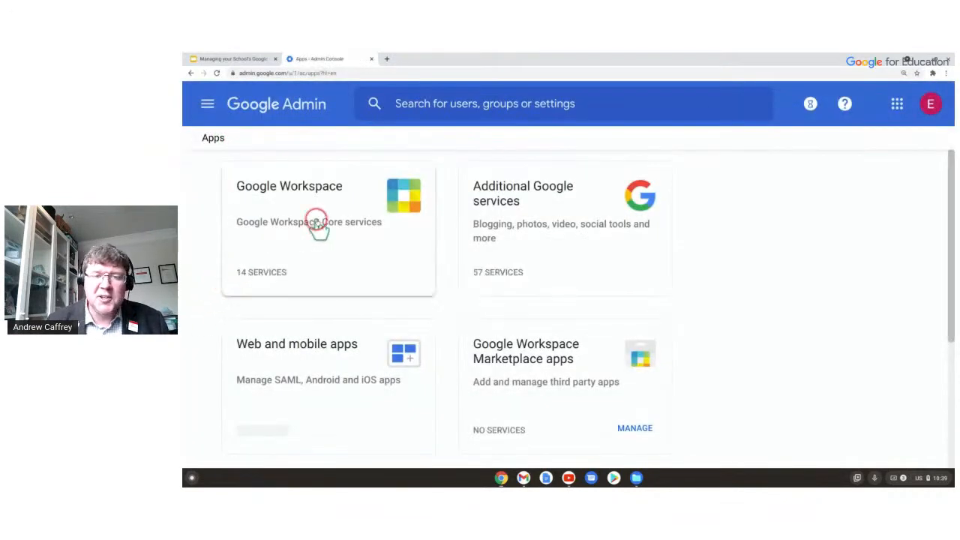
Open the Additional Google services list showing Applied Digital Skills, Blogger and App Maker statuses.
{"action": "left_click", "coordinate": [502, 227]}
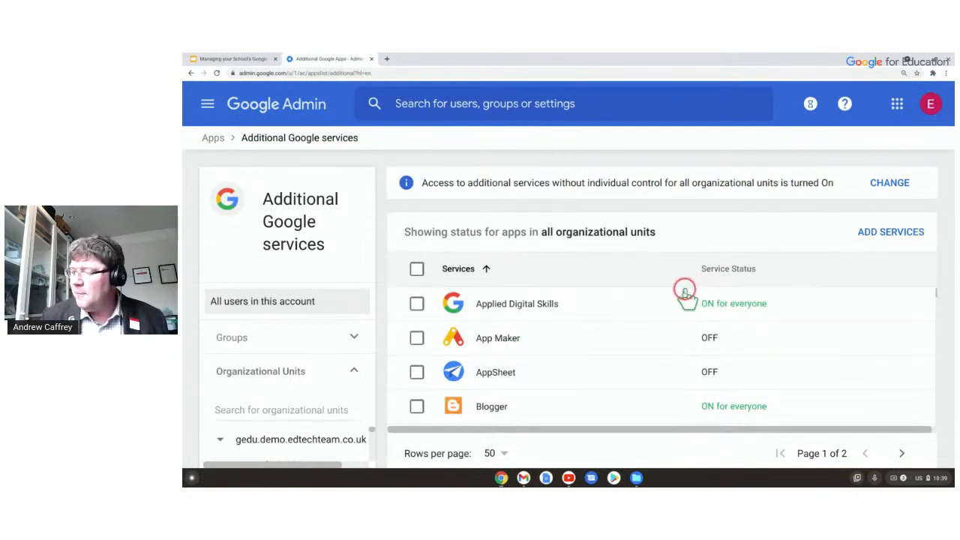
{"action": "scroll", "coordinate": [621, 313], "scroll_direction": "down", "scroll_amount": 2}
{"action": "scroll", "coordinate": [612, 321], "scroll_direction": "down", "scroll_amount": 1}
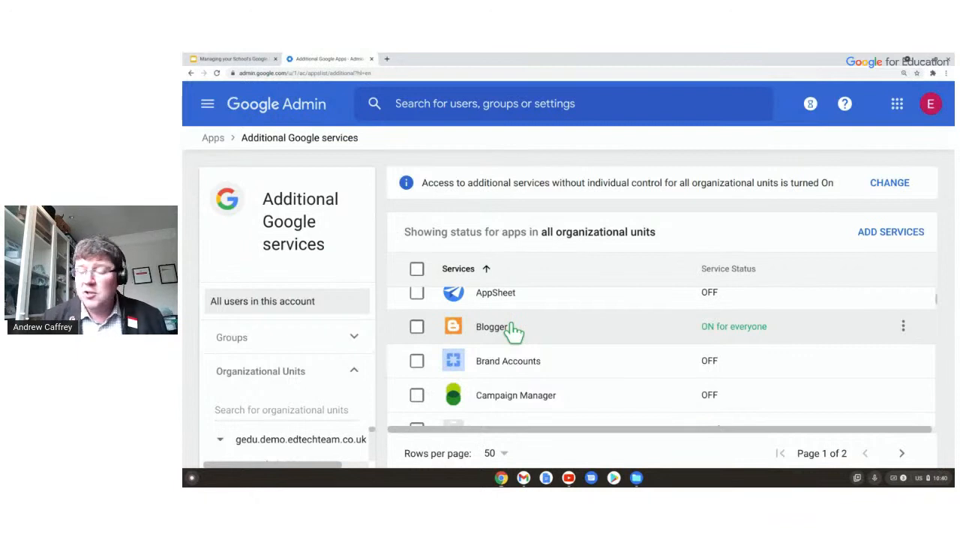
{"action": "left_click_drag", "start_coordinate": [718, 330], "coordinate": [635, 330]}
{"action": "scroll", "coordinate": [635, 331], "scroll_direction": "down", "scroll_amount": 1}
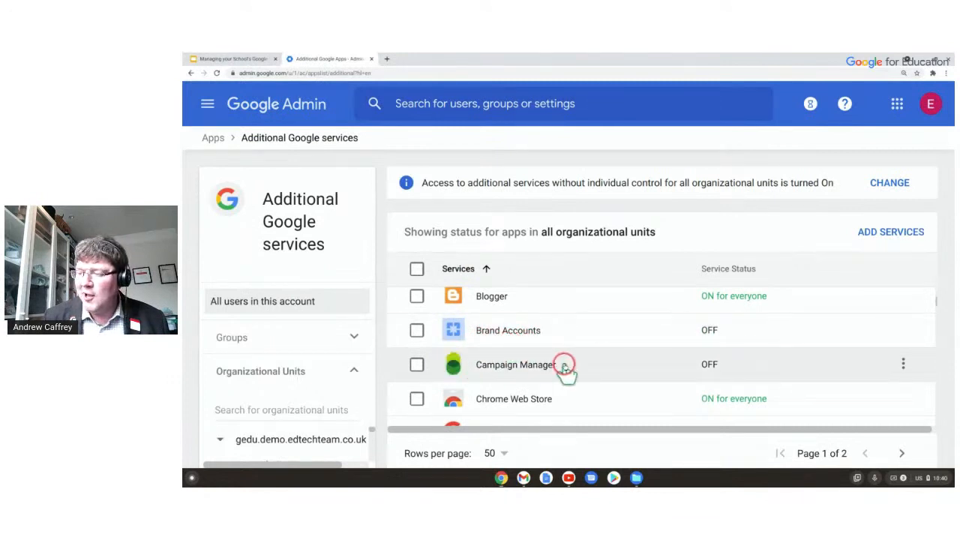
{"action": "scroll", "coordinate": [592, 335], "scroll_direction": "down", "scroll_amount": 2}
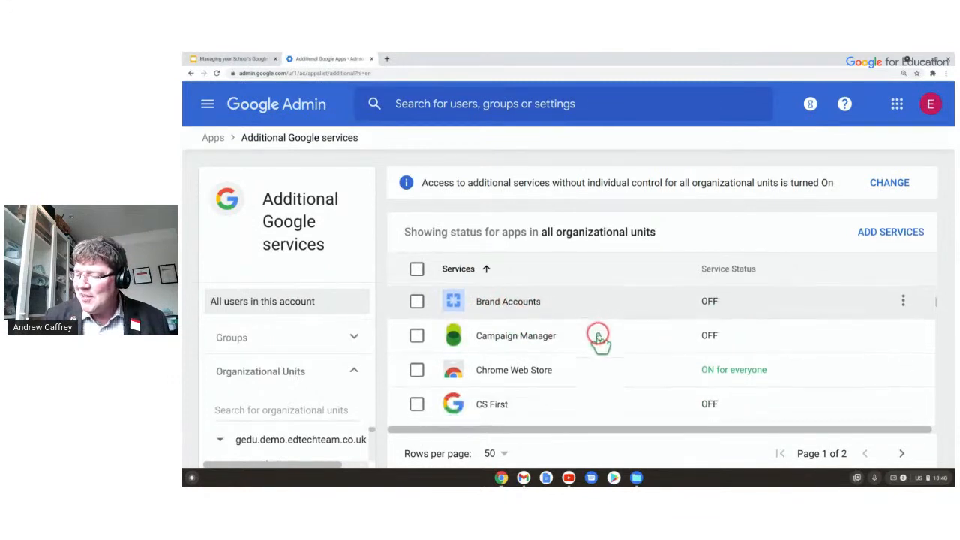
{"action": "scroll", "coordinate": [551, 330], "scroll_direction": "down", "scroll_amount": 2}
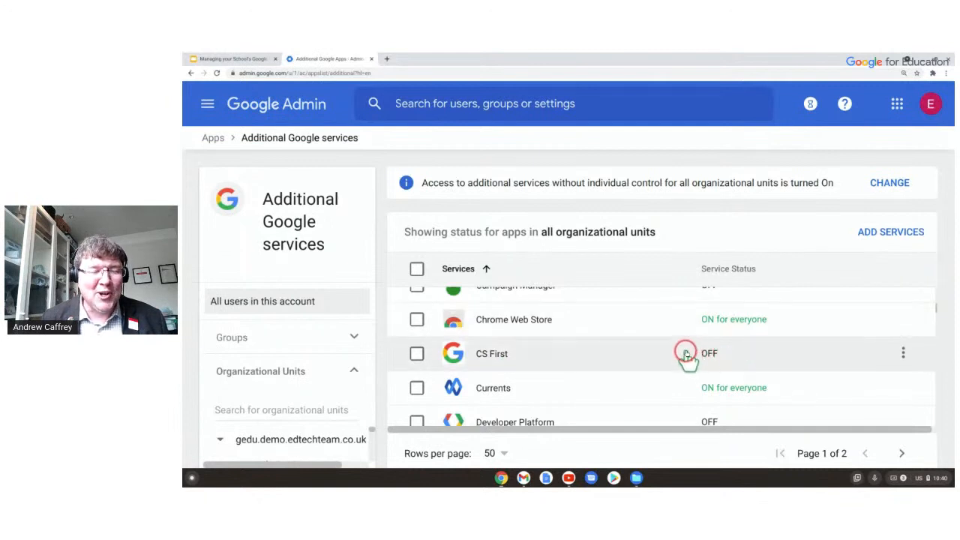
{"action": "scroll", "coordinate": [725, 352], "scroll_direction": "down", "scroll_amount": 3}
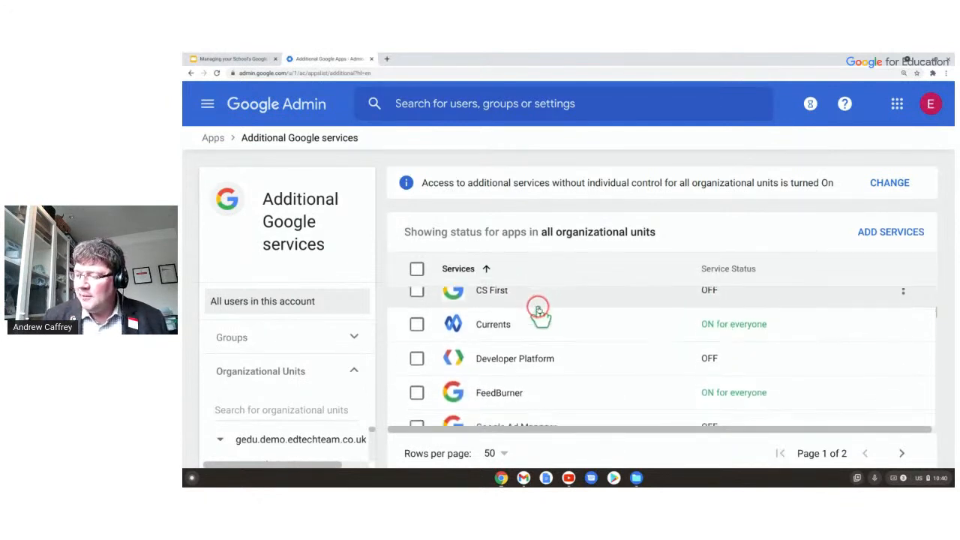
{"action": "scroll", "coordinate": [422, 317], "scroll_direction": "up", "scroll_amount": 1}
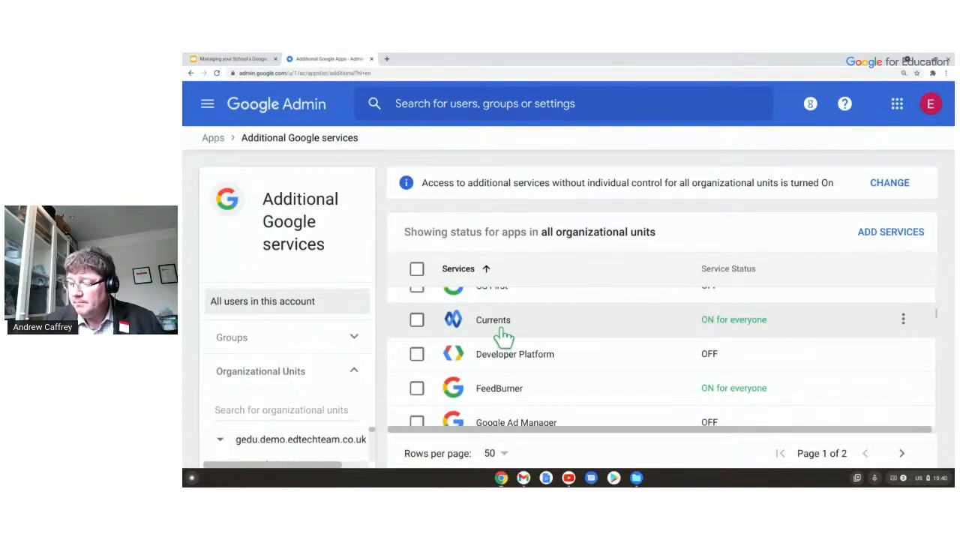
{"action": "scroll", "coordinate": [504, 330], "scroll_direction": "down", "scroll_amount": 2}
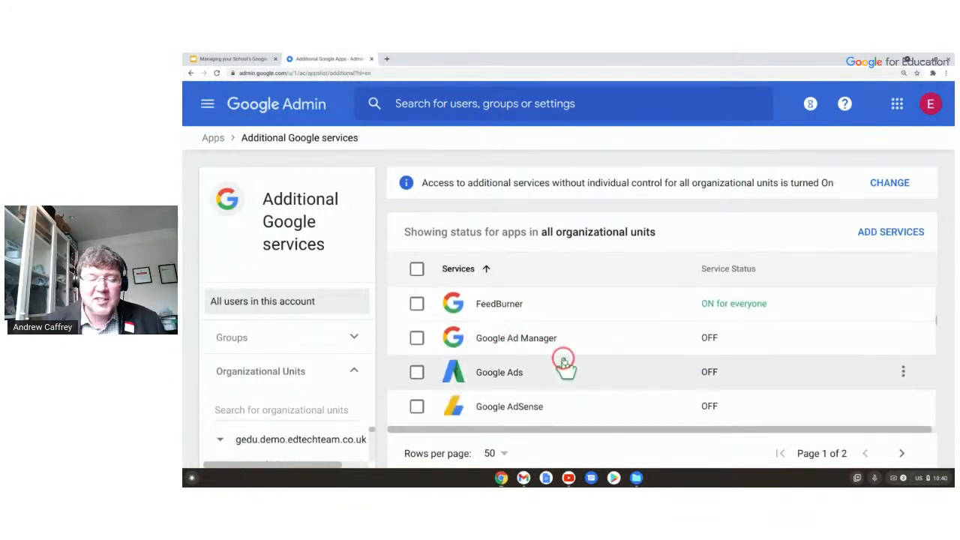
{"action": "scroll", "coordinate": [566, 356], "scroll_direction": "down", "scroll_amount": 3}
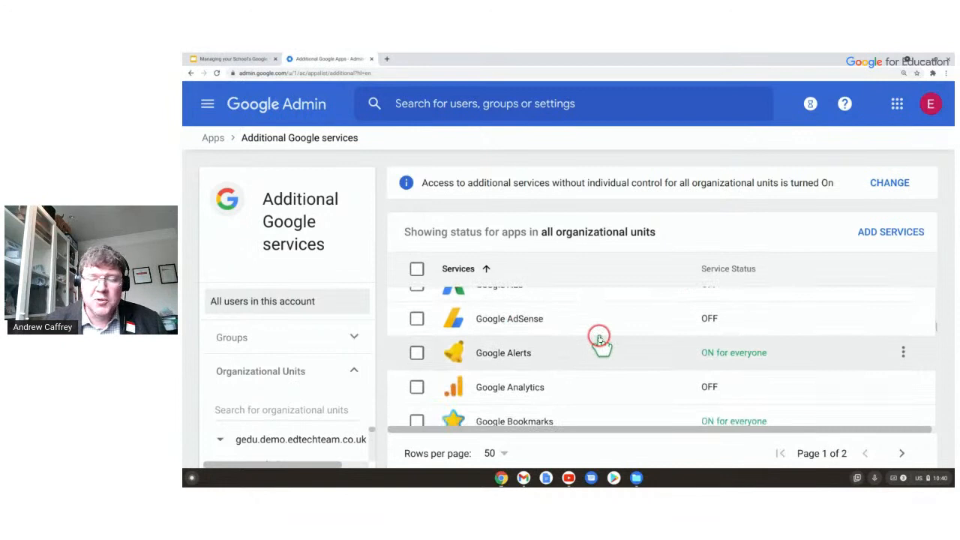
{"action": "scroll", "coordinate": [584, 351], "scroll_direction": "down", "scroll_amount": 2}
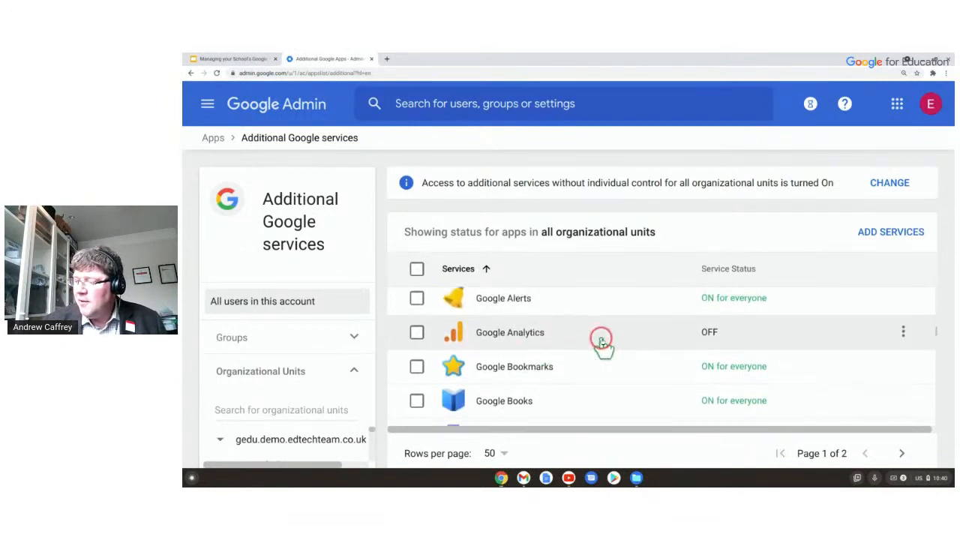
{"action": "scroll", "coordinate": [596, 341], "scroll_direction": "down", "scroll_amount": 2}
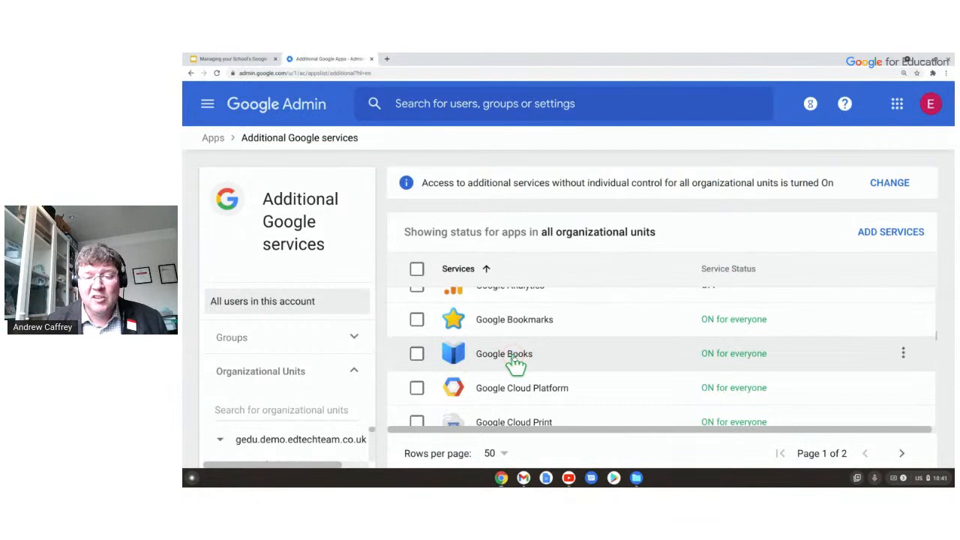
{"action": "scroll", "coordinate": [517, 362], "scroll_direction": "down", "scroll_amount": 1}
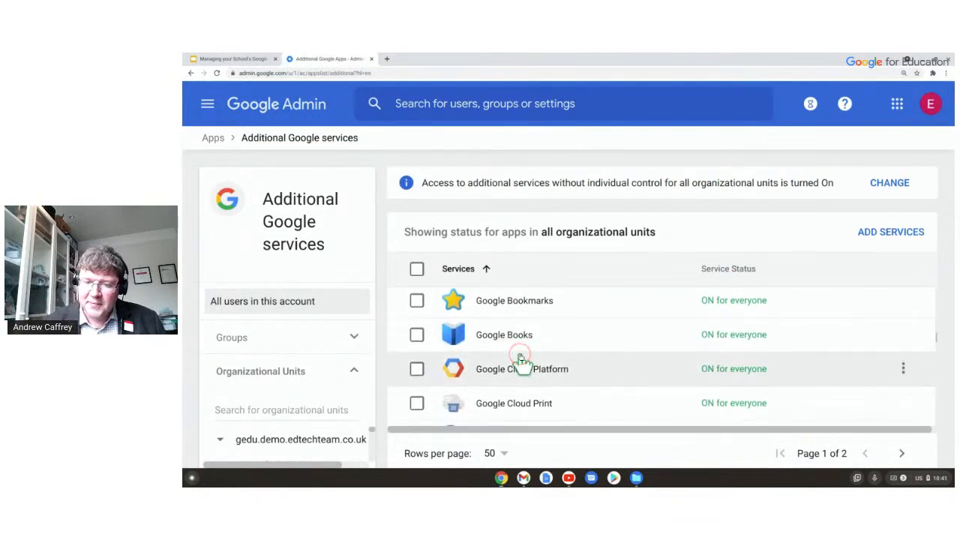
{"action": "scroll", "coordinate": [521, 362], "scroll_direction": "down", "scroll_amount": 5}
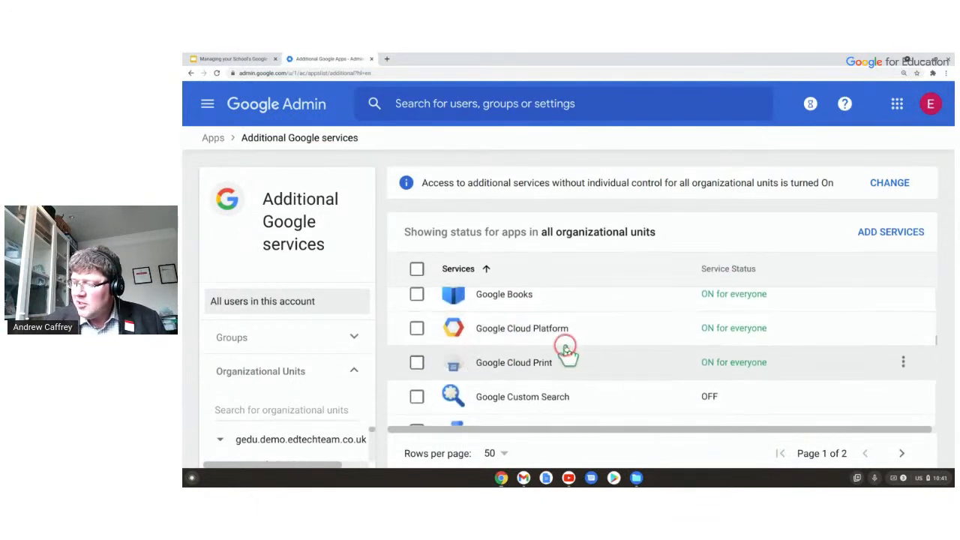
{"action": "scroll", "coordinate": [567, 354], "scroll_direction": "down", "scroll_amount": 2}
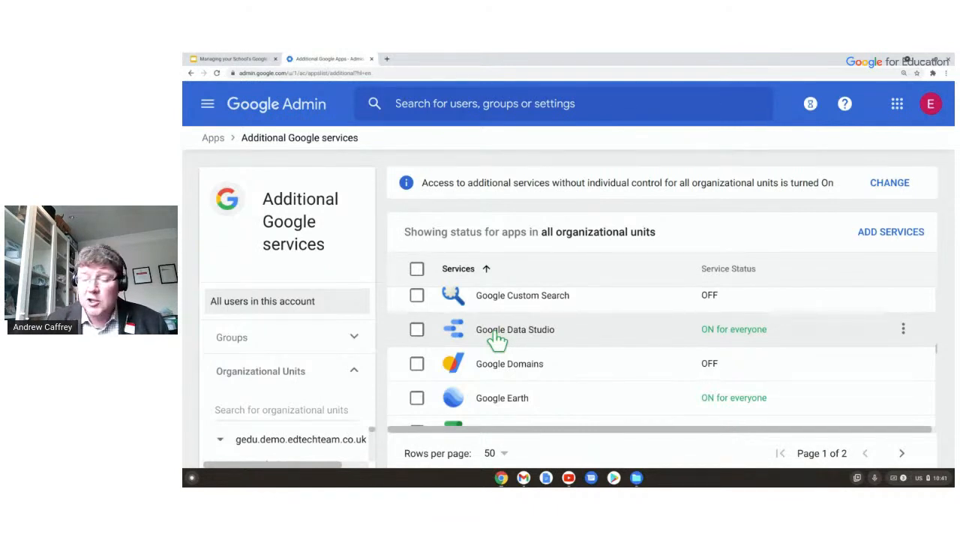
{"action": "scroll", "coordinate": [497, 339], "scroll_direction": "down", "scroll_amount": 1}
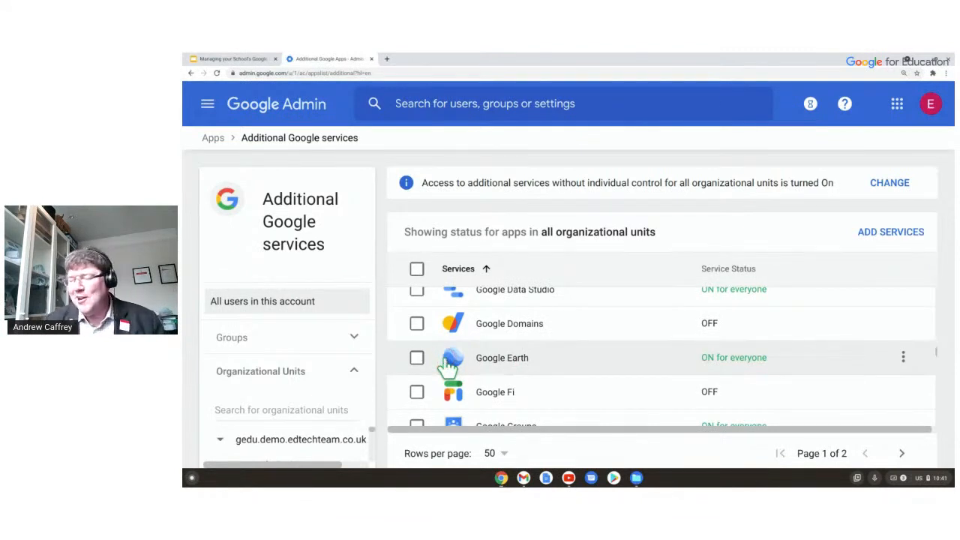
{"action": "scroll", "coordinate": [448, 365], "scroll_direction": "down", "scroll_amount": 3}
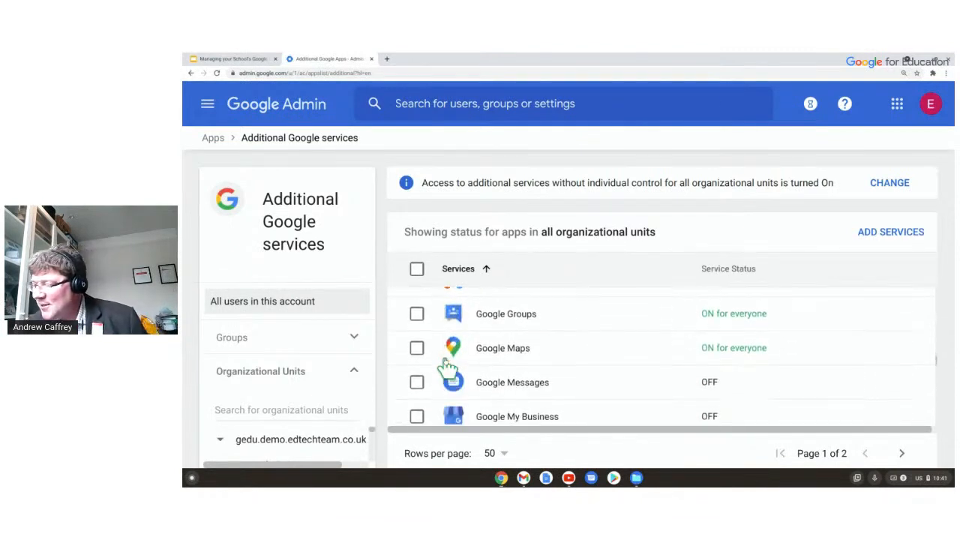
{"action": "scroll", "coordinate": [450, 367], "scroll_direction": "down", "scroll_amount": 1}
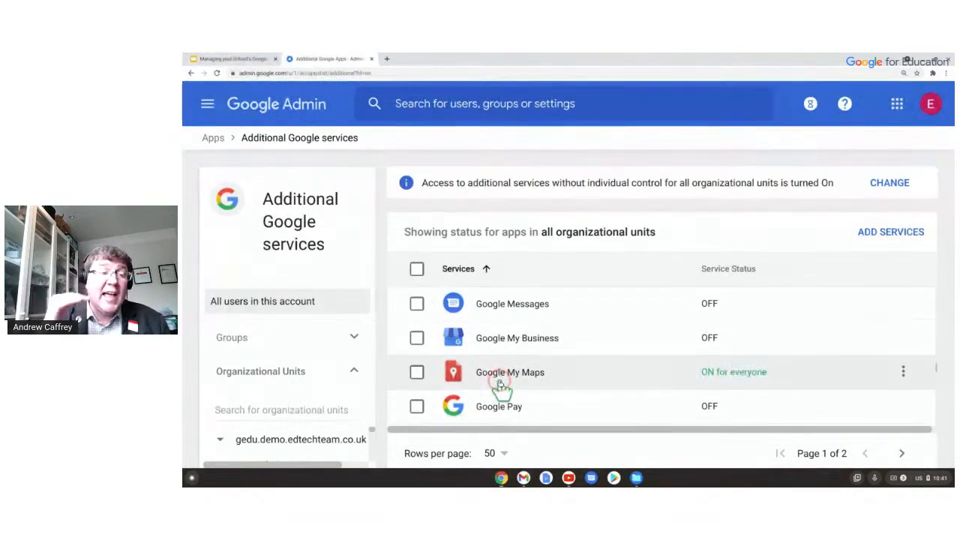
{"action": "scroll", "coordinate": [498, 379], "scroll_direction": "down", "scroll_amount": 1}
{"action": "scroll", "coordinate": [494, 371], "scroll_direction": "down", "scroll_amount": 3}
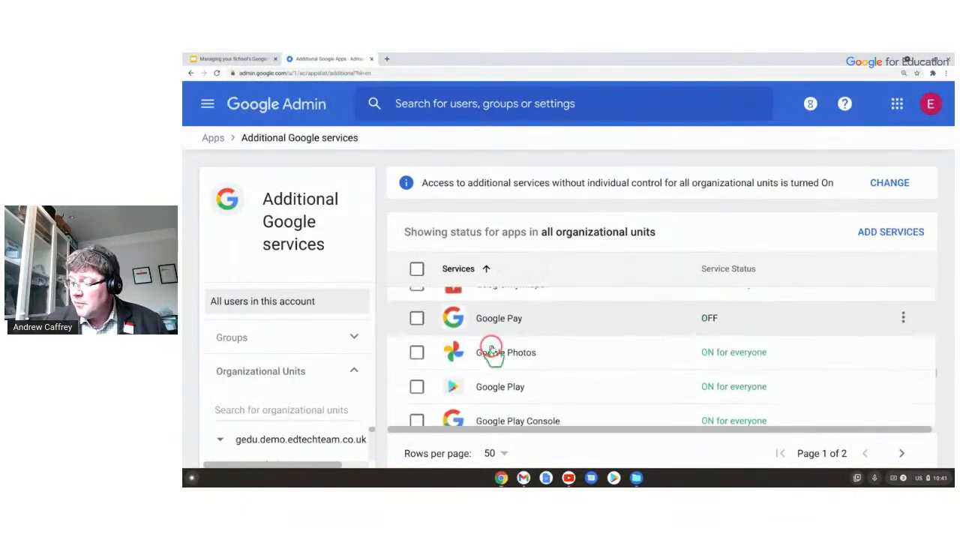
{"action": "scroll", "coordinate": [550, 360], "scroll_direction": "down", "scroll_amount": 1}
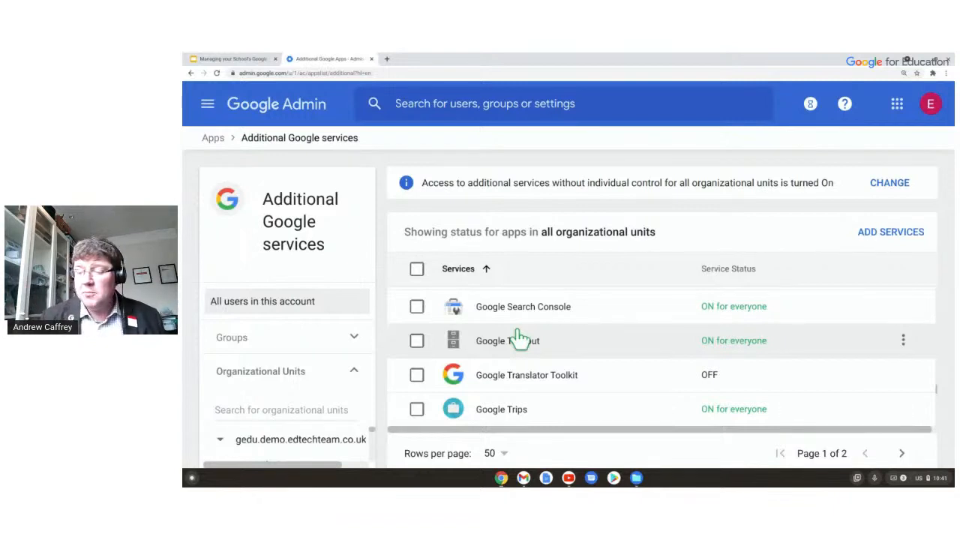
{"action": "left_click", "coordinate": [617, 338]}
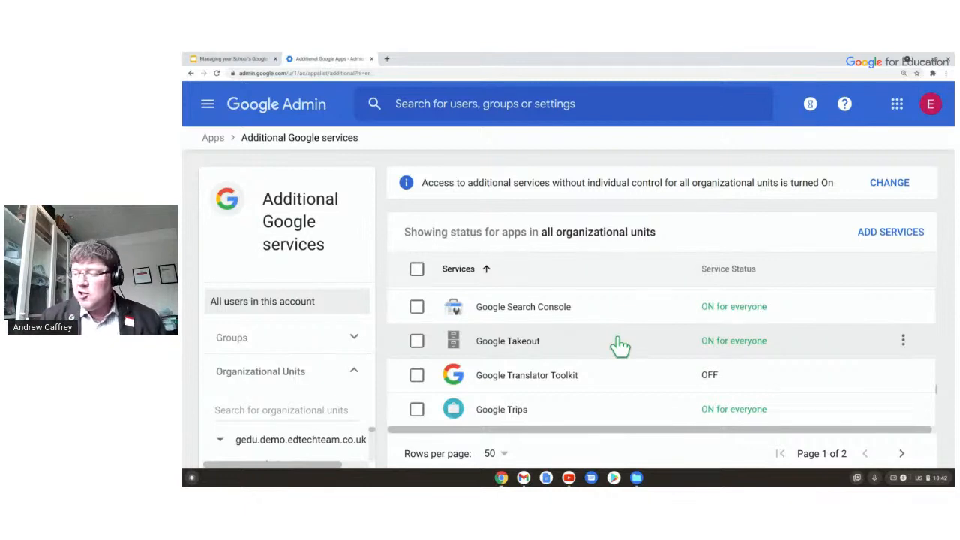
{"action": "left_click", "coordinate": [234, 315]}
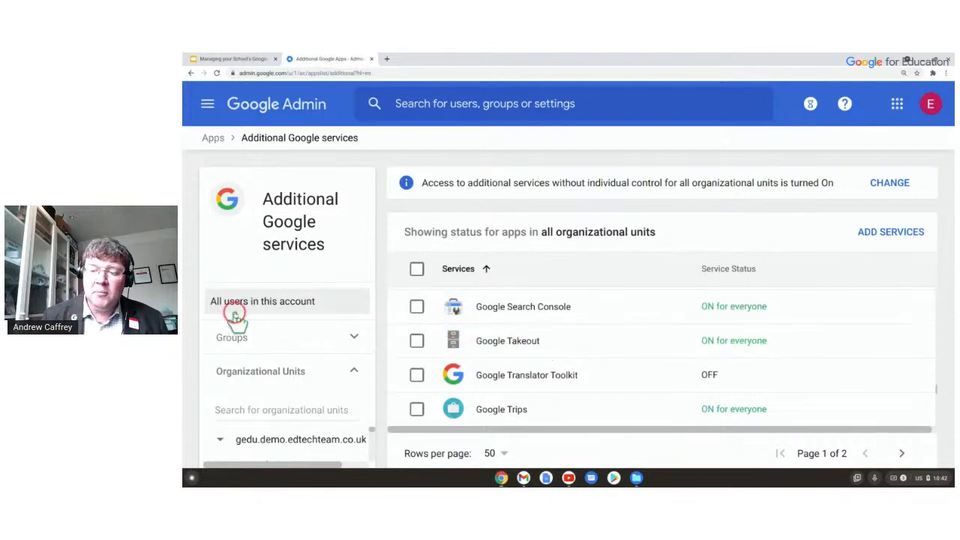
Move to page 2 of the Additional Google services list and scroll down to YouTube.
{"action": "left_click", "coordinate": [261, 407]}
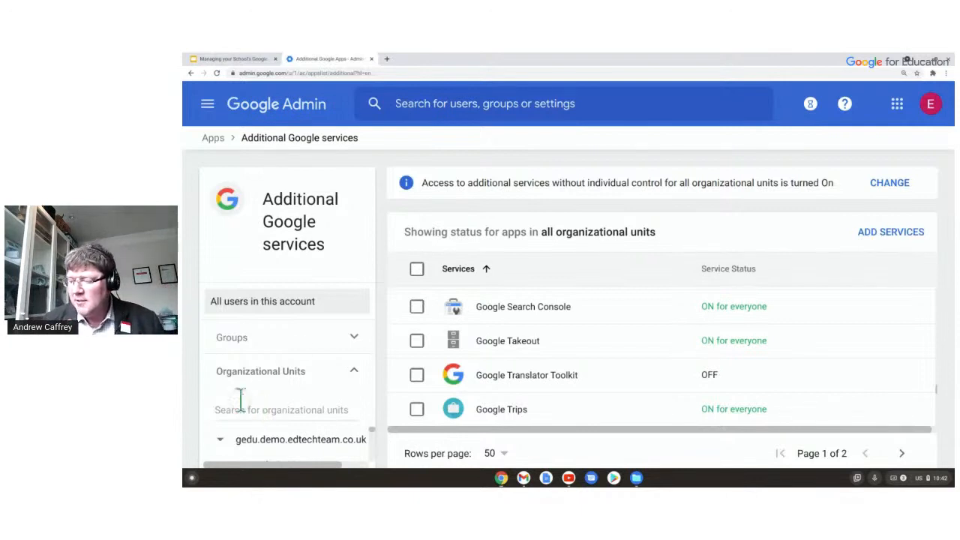
{"action": "scroll", "coordinate": [516, 383], "scroll_direction": "down", "scroll_amount": 3}
{"action": "scroll", "coordinate": [580, 341], "scroll_direction": "down", "scroll_amount": 6}
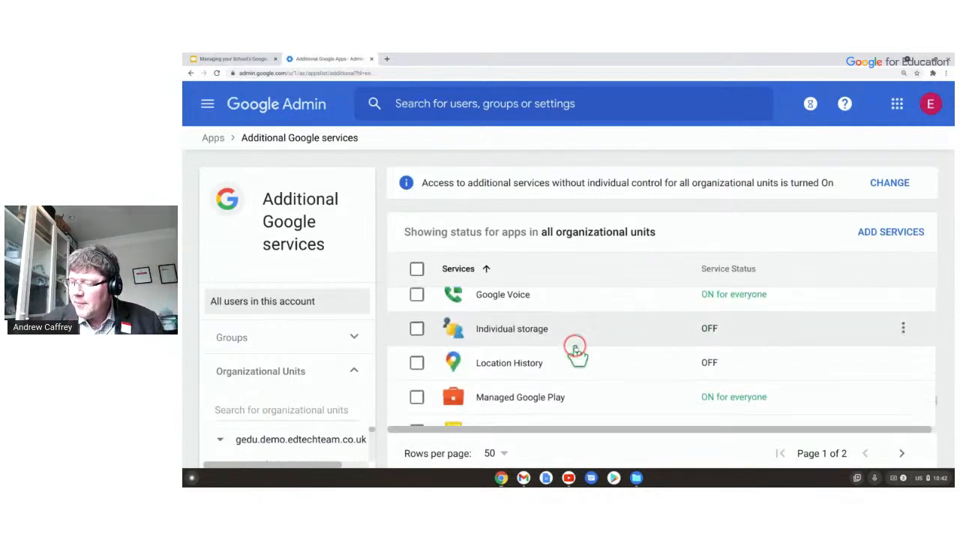
{"action": "scroll", "coordinate": [574, 350], "scroll_direction": "down", "scroll_amount": 2}
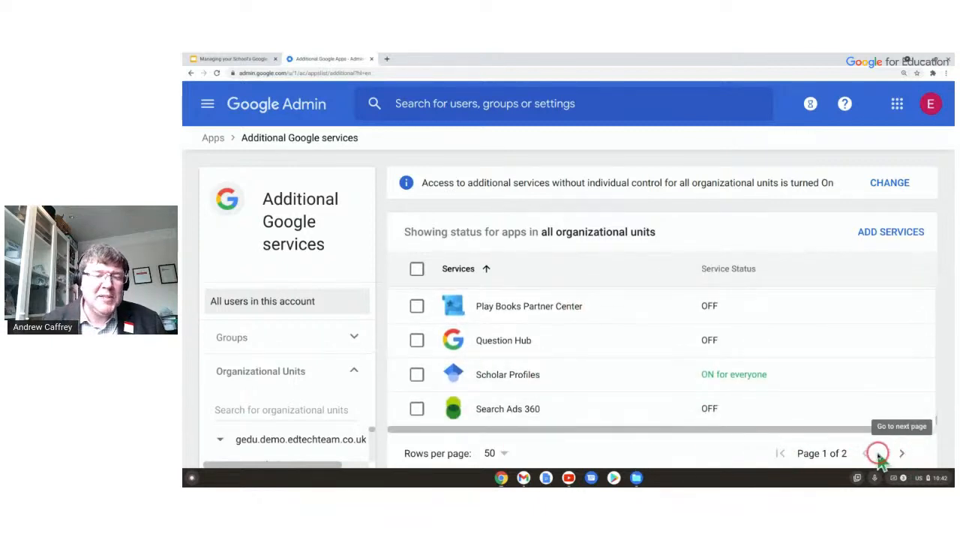
{"action": "left_click", "coordinate": [900, 455]}
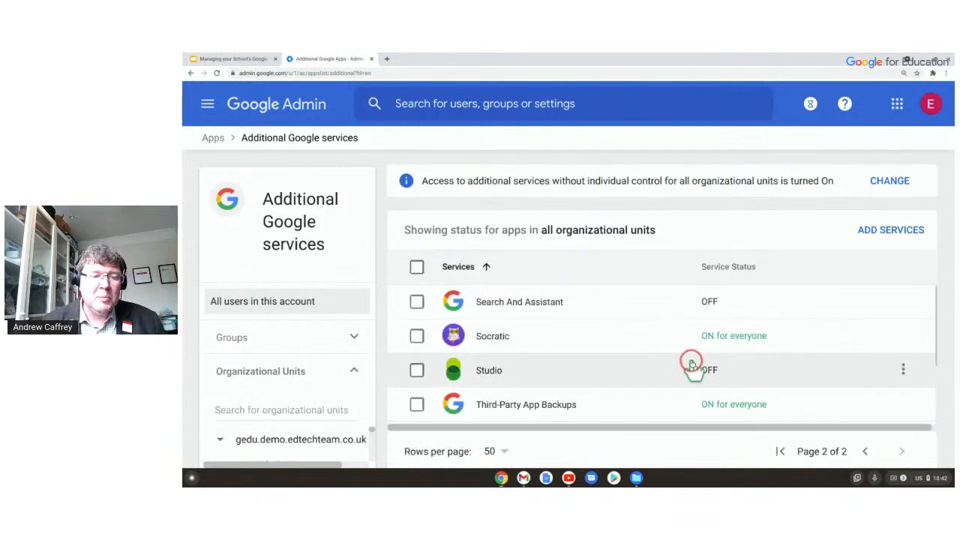
{"action": "scroll", "coordinate": [659, 319], "scroll_direction": "down", "scroll_amount": 1}
{"action": "scroll", "coordinate": [592, 330], "scroll_direction": "up", "scroll_amount": 1}
{"action": "scroll", "coordinate": [551, 334], "scroll_direction": "down", "scroll_amount": 3}
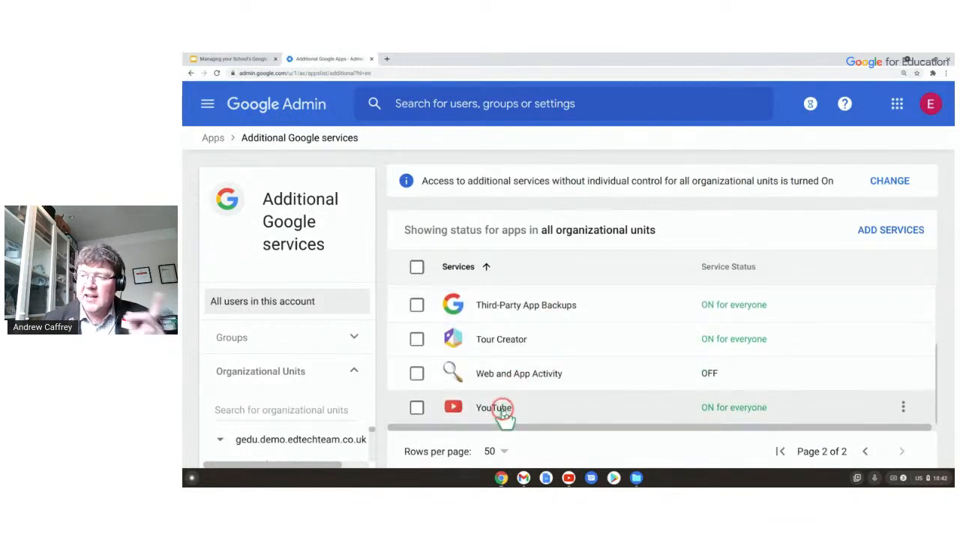
Open Settings for YouTube and go into its Permissions card.
{"action": "left_click", "coordinate": [495, 408]}
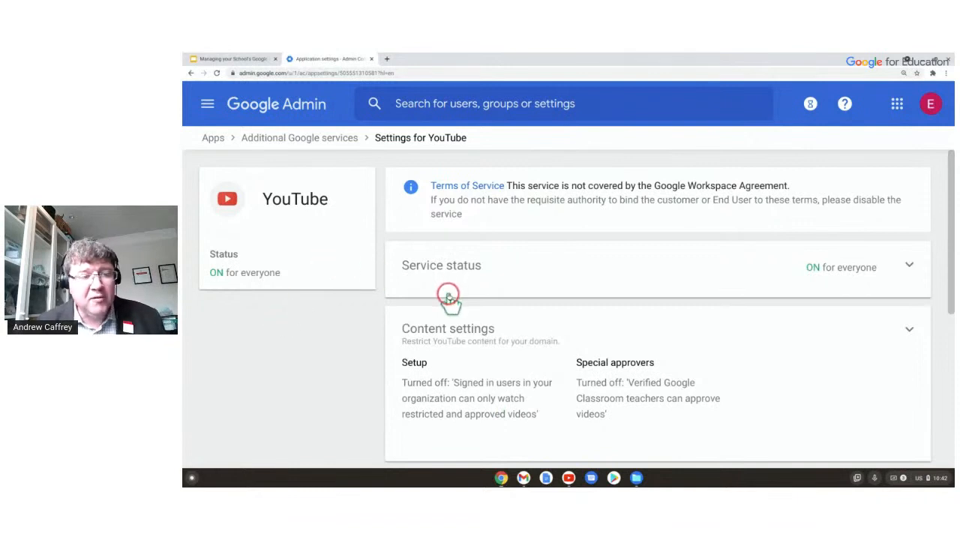
{"action": "scroll", "coordinate": [449, 298], "scroll_direction": "down", "scroll_amount": 2}
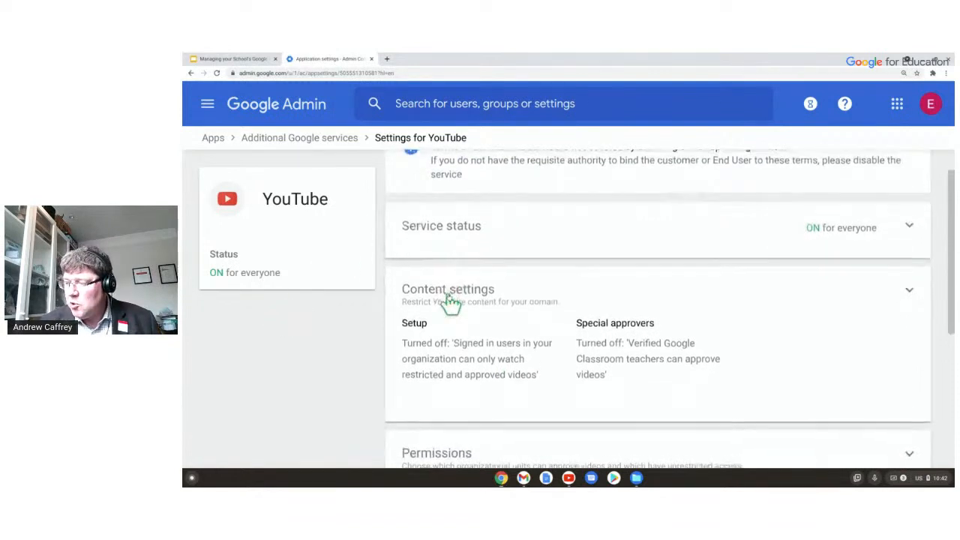
{"action": "scroll", "coordinate": [448, 297], "scroll_direction": "down", "scroll_amount": 3}
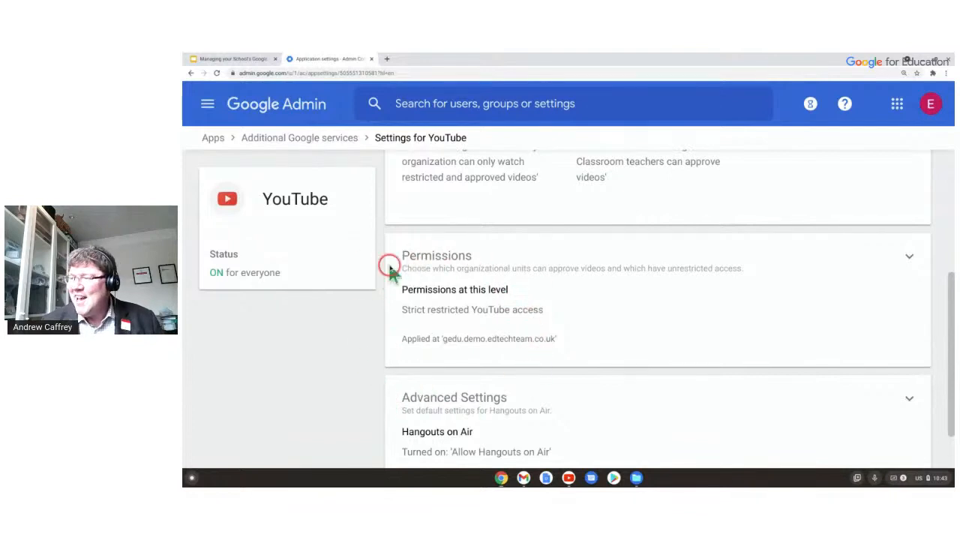
{"action": "left_click", "coordinate": [488, 296]}
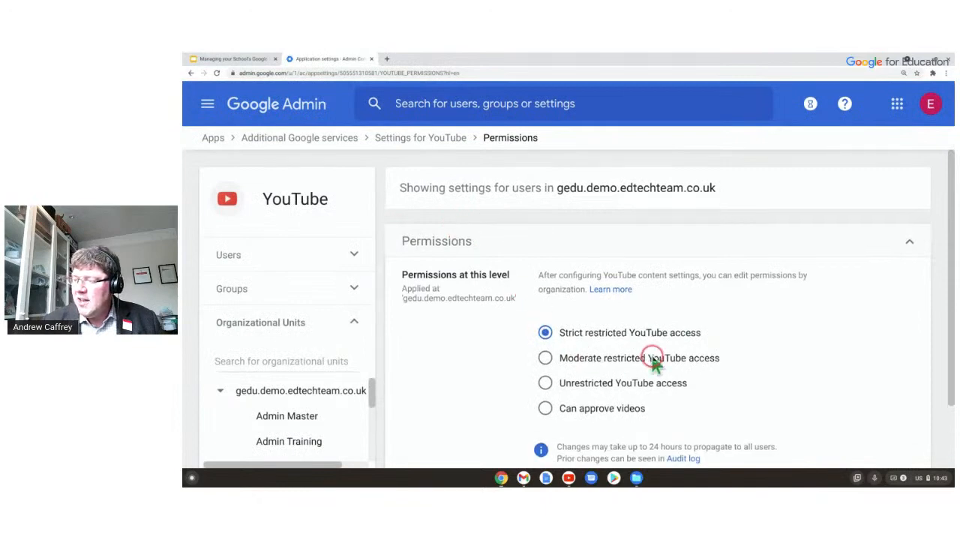
Review the YouTube permission levels, leaving Strict restricted YouTube access for the top-level organization.
{"action": "scroll", "coordinate": [600, 322], "scroll_direction": "down", "scroll_amount": 1}
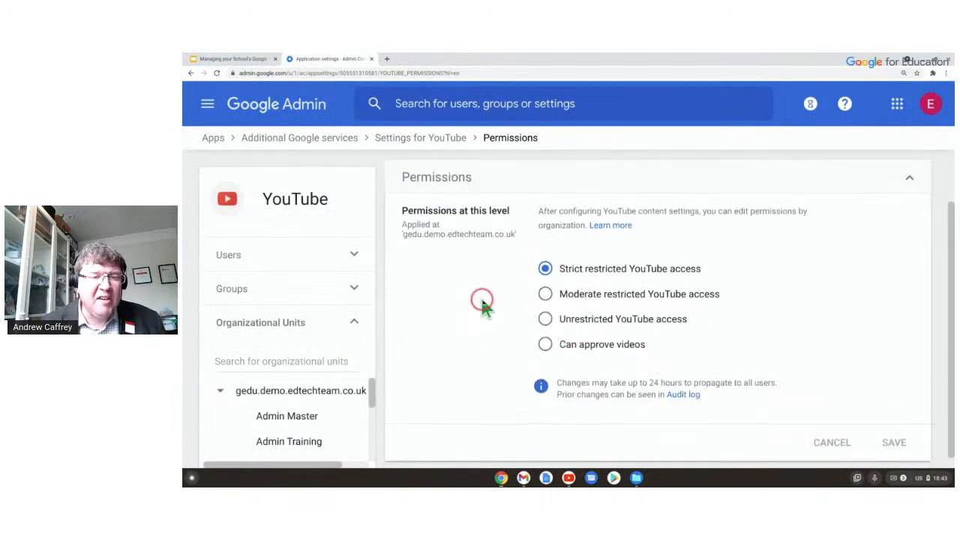
{"action": "scroll", "coordinate": [484, 303], "scroll_direction": "up", "scroll_amount": 1}
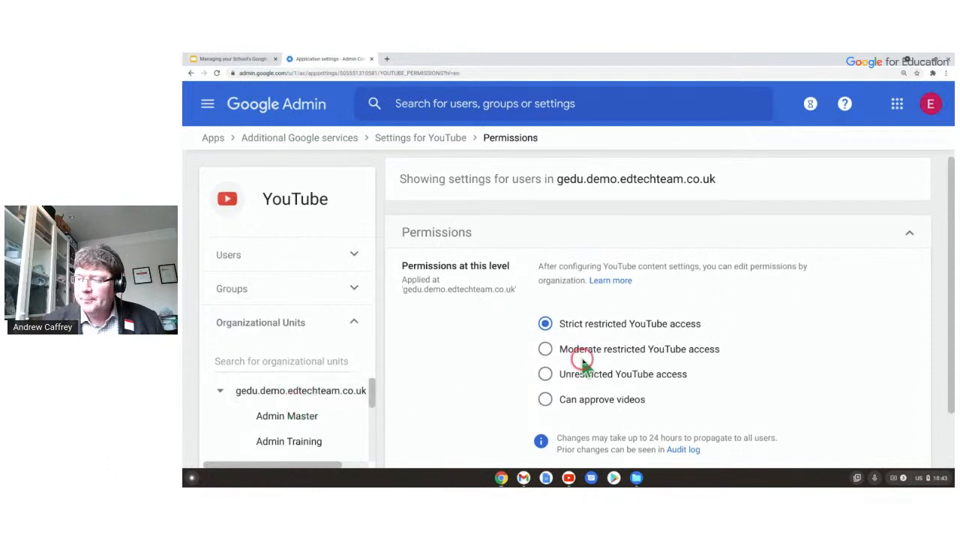
{"action": "scroll", "coordinate": [573, 364], "scroll_direction": "down", "scroll_amount": 1}
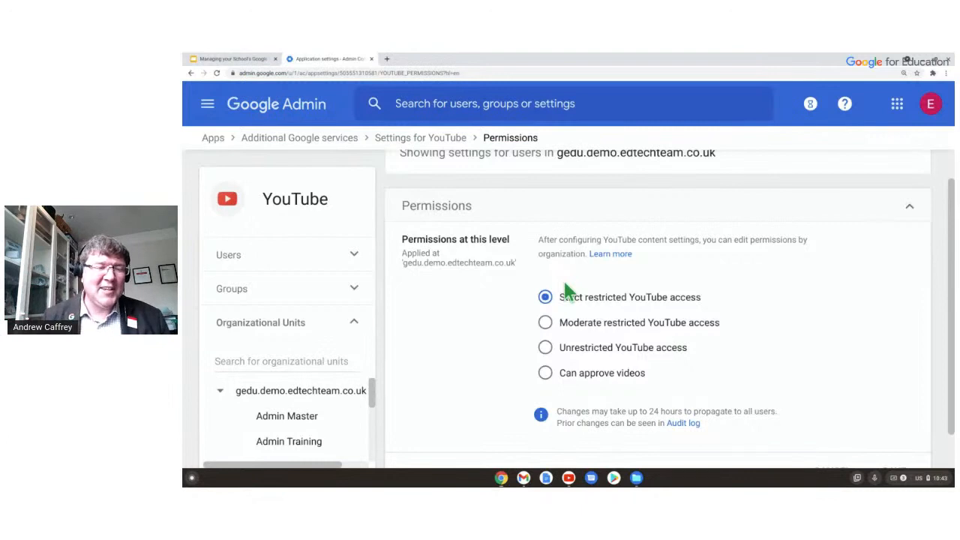
{"action": "scroll", "coordinate": [675, 225], "scroll_direction": "up", "scroll_amount": 1}
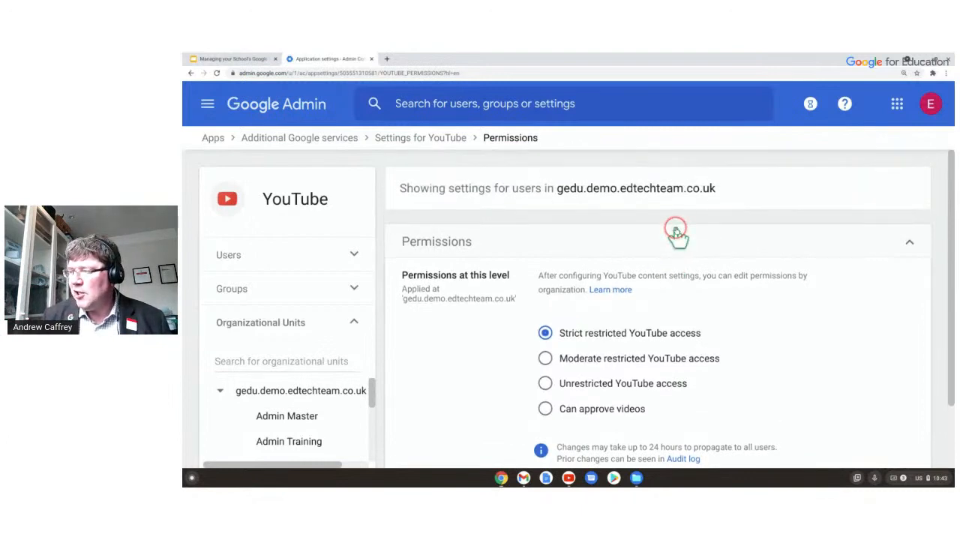
Back out of the YouTube settings through Additional Google services to the Admin console home.
{"action": "left_click", "coordinate": [427, 142]}
{"action": "scroll", "coordinate": [598, 308], "scroll_direction": "down", "scroll_amount": 5}
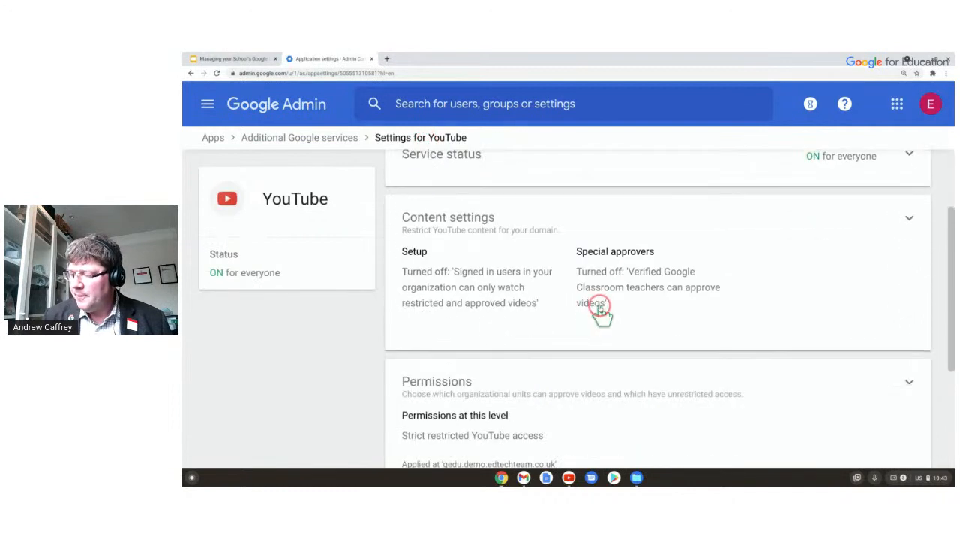
{"action": "scroll", "coordinate": [597, 307], "scroll_direction": "down", "scroll_amount": 2}
{"action": "left_click", "coordinate": [287, 143]}
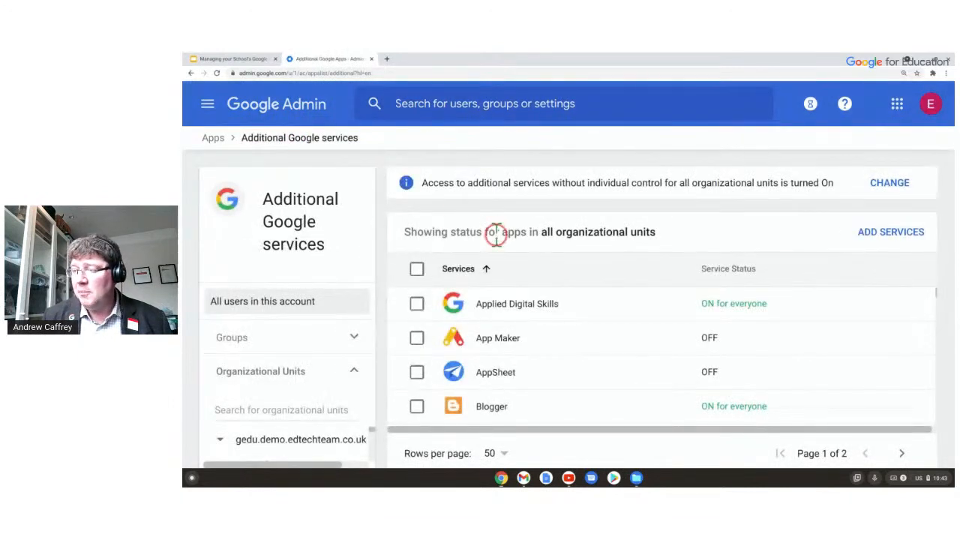
{"action": "left_click", "coordinate": [299, 107]}
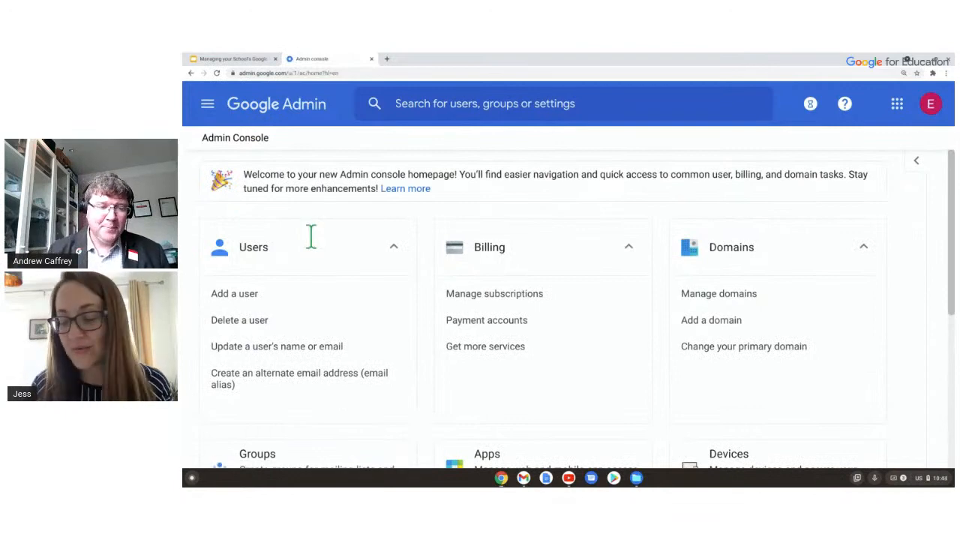
Return to the Google Slides presentation and advance to the Questions slide showing bit.ly/AdminQA.
{"action": "left_click", "coordinate": [245, 59]}
{"action": "left_click", "coordinate": [416, 262]}
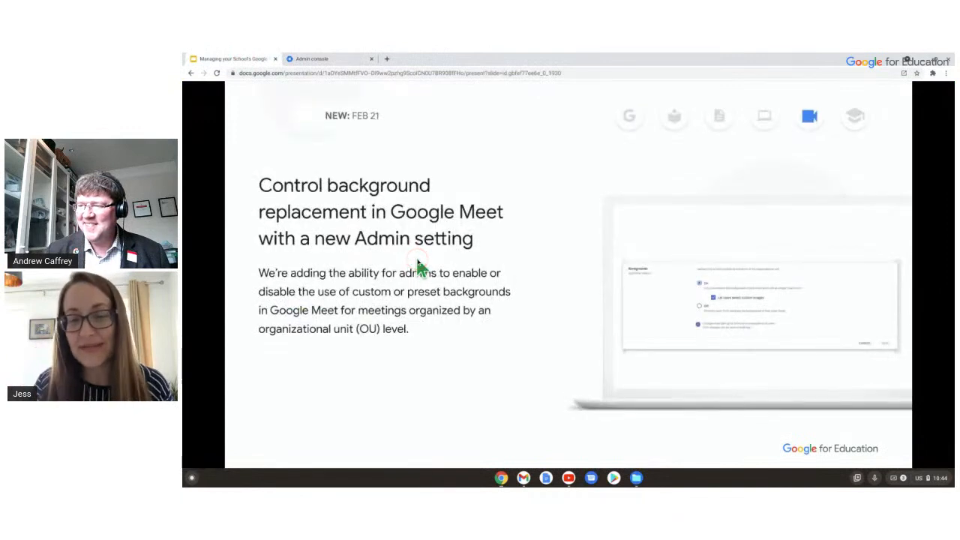
{"action": "left_click", "coordinate": [416, 262]}
{"action": "left_click", "coordinate": [417, 262]}
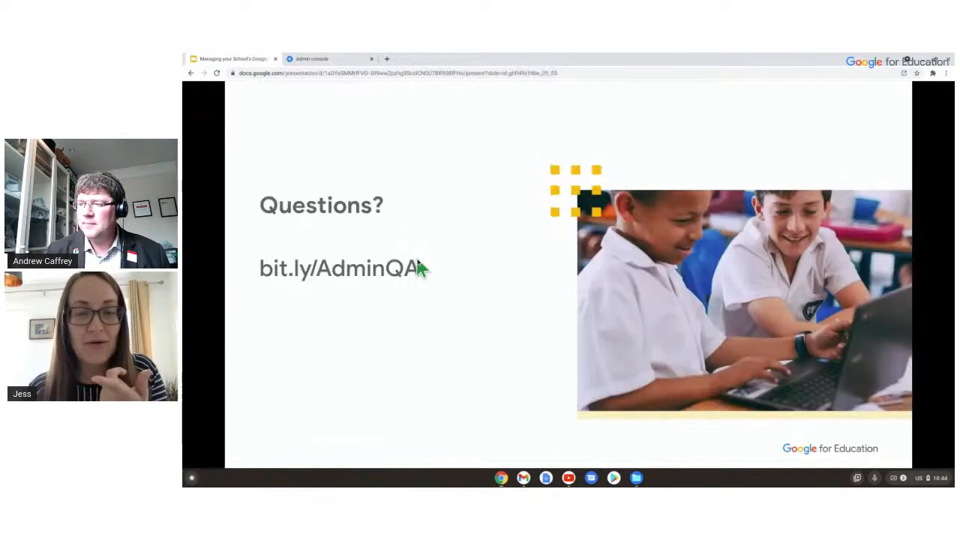
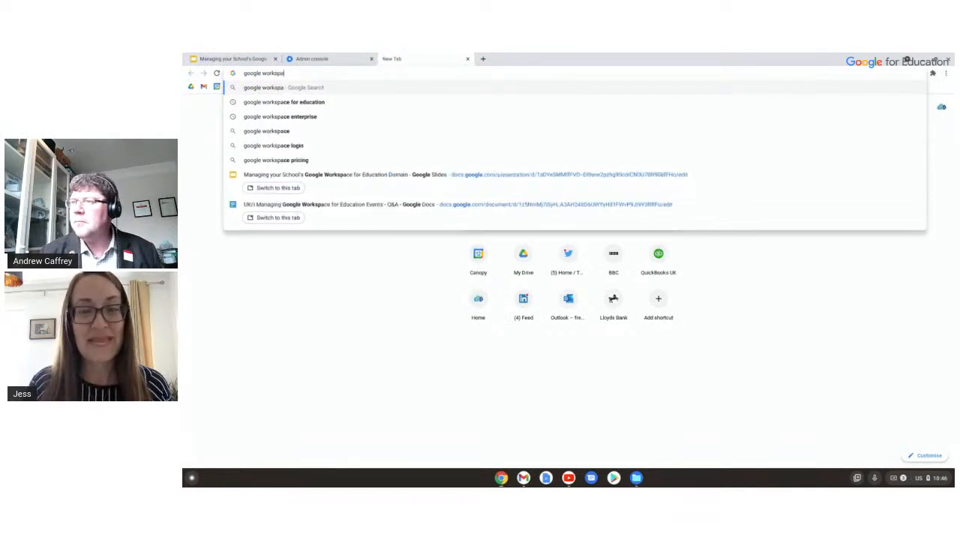
Search 'google workspace updates blog' and open the blog at its Meet meeting code expiry post.
{"action": "type", "text": "c"}
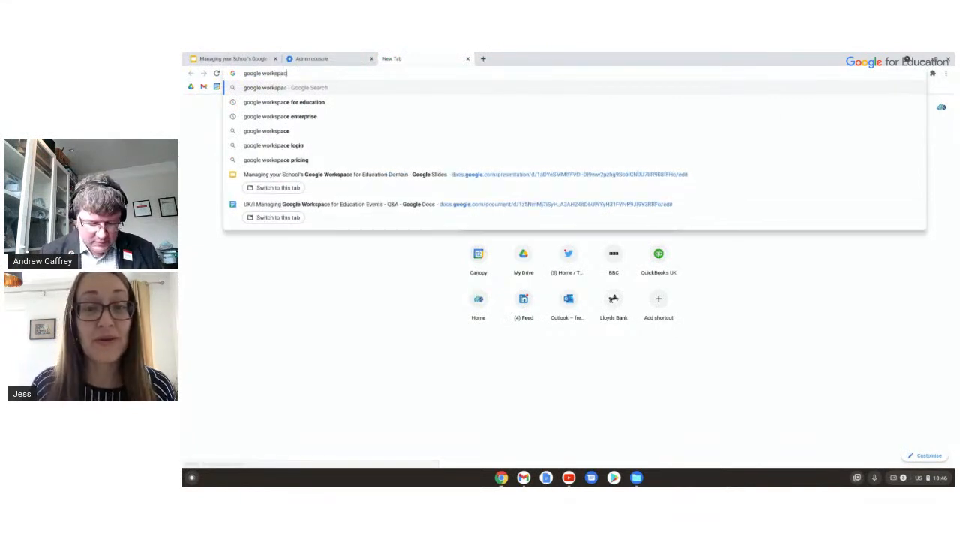
{"action": "type", "text": "e updates"}
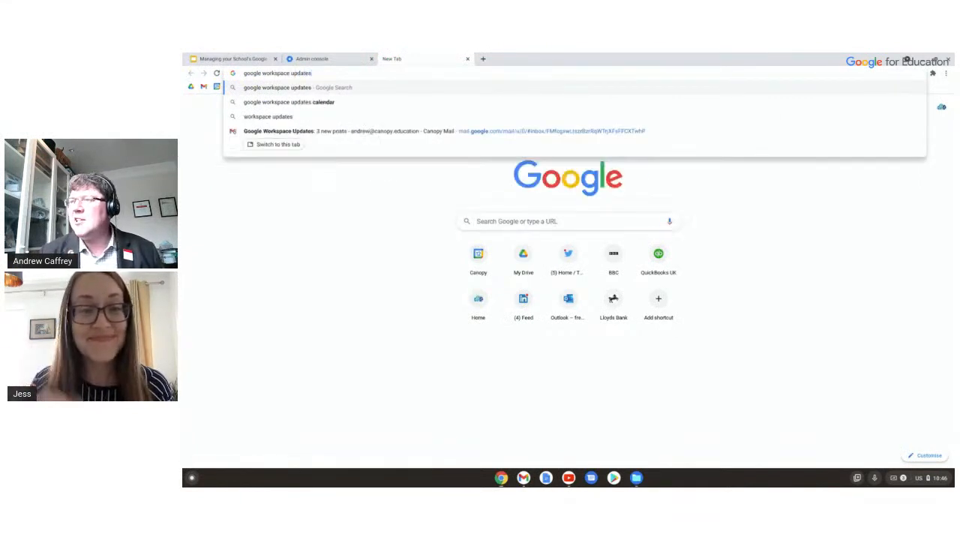
{"action": "key", "text": "BackSpace"}
{"action": "type", "text": "s"}
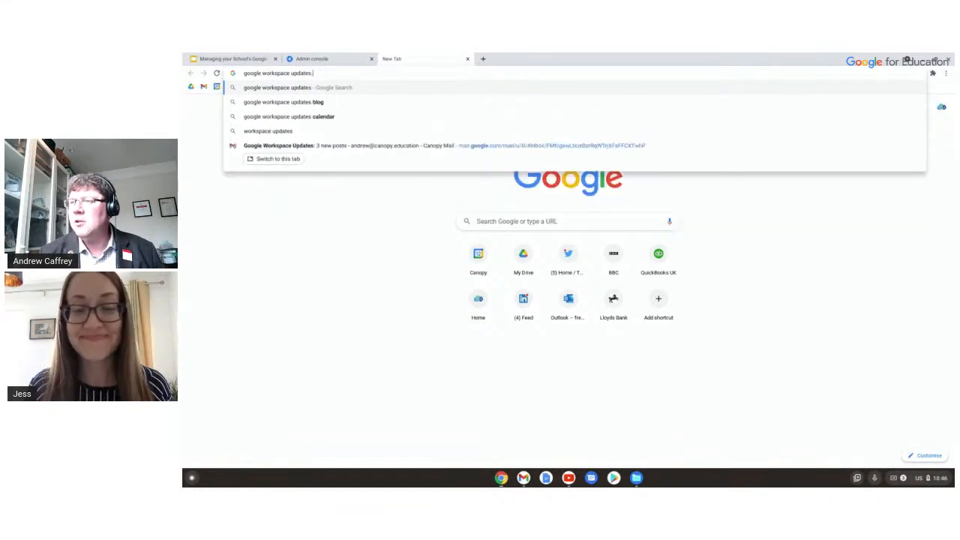
{"action": "key", "text": "Down"}
{"action": "key", "text": "Down"}
{"action": "key", "text": "Return"}
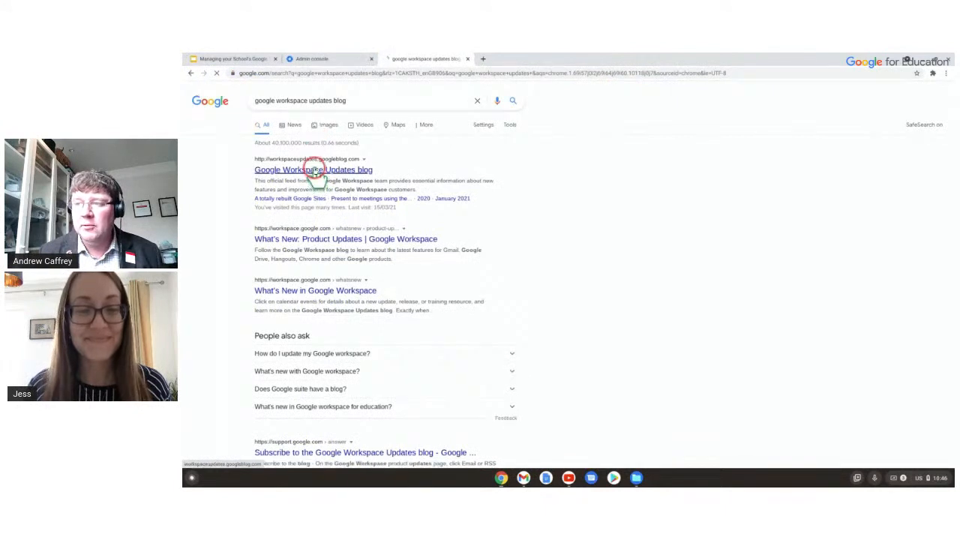
{"action": "left_click", "coordinate": [347, 178]}
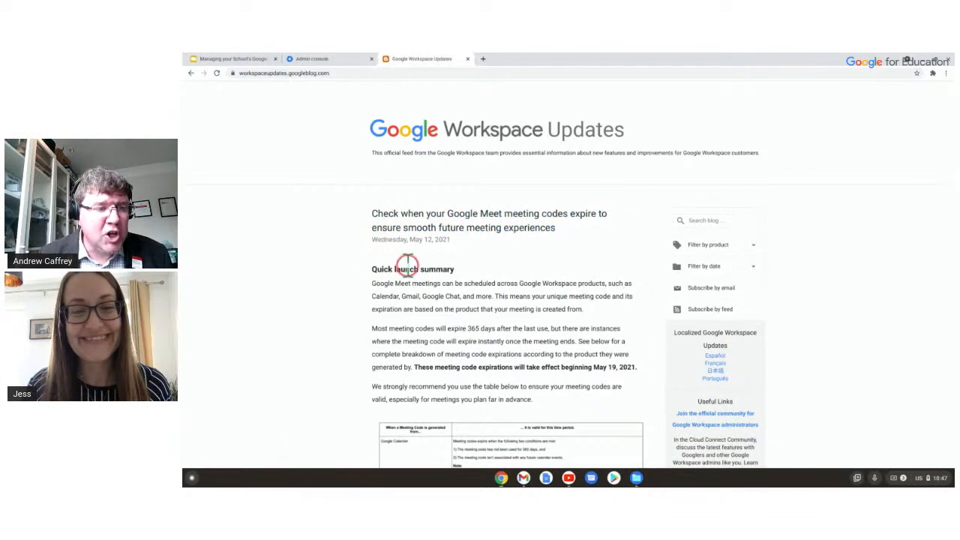
Scroll the post and open the meeting code expiry table image in its own tab.
{"action": "scroll", "coordinate": [443, 240], "scroll_direction": "down", "scroll_amount": 2}
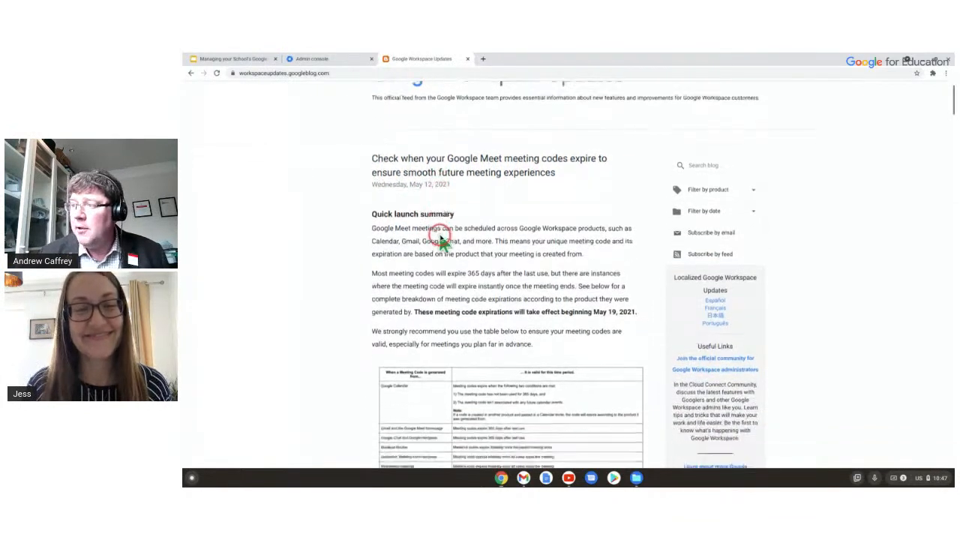
{"action": "scroll", "coordinate": [467, 321], "scroll_direction": "down", "scroll_amount": 2}
{"action": "left_click", "coordinate": [462, 336]}
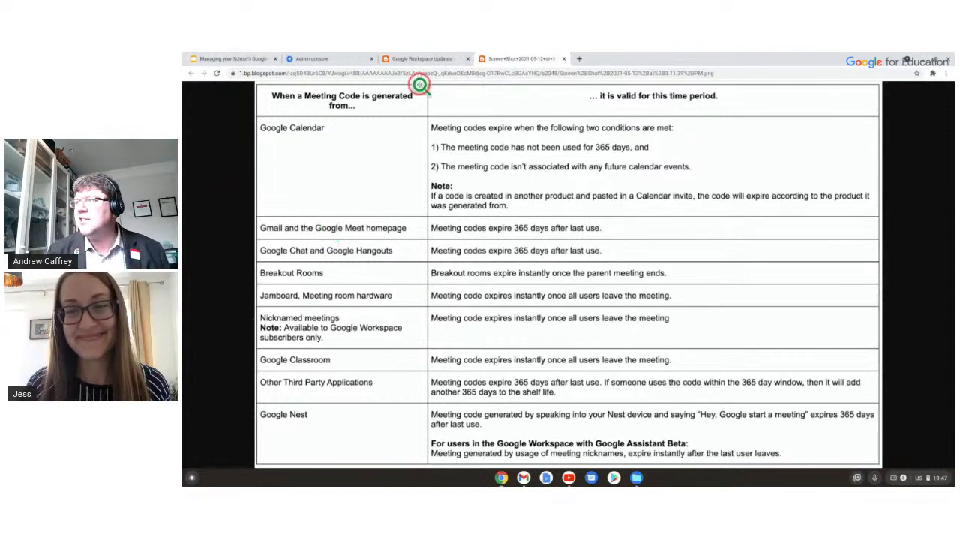
Back on the post, highlight the May 19, 2021 date and gradual rollout sentence, then return to Admin.
{"action": "left_click", "coordinate": [425, 59]}
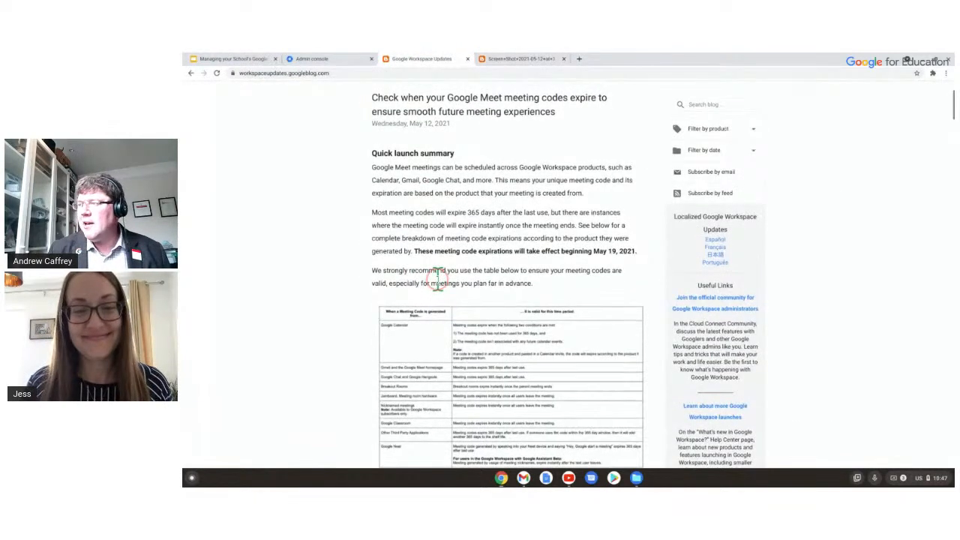
{"action": "left_click_drag", "start_coordinate": [635, 252], "coordinate": [593, 251]}
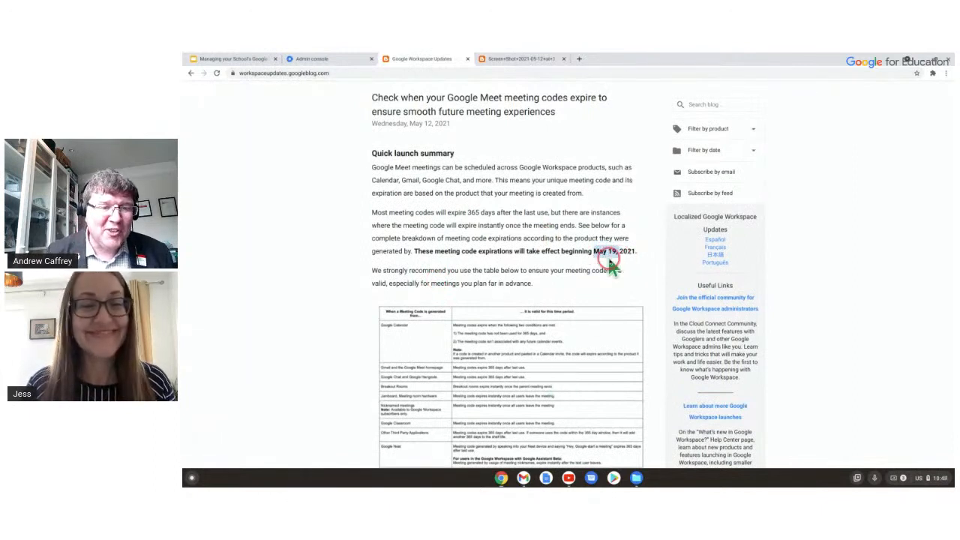
{"action": "scroll", "coordinate": [627, 269], "scroll_direction": "down", "scroll_amount": 5}
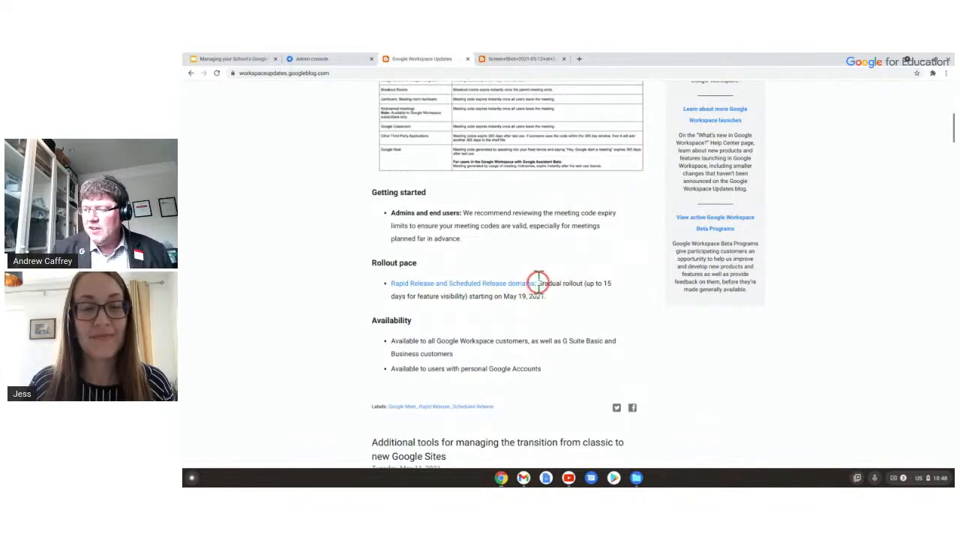
{"action": "left_click_drag", "start_coordinate": [538, 284], "coordinate": [552, 302]}
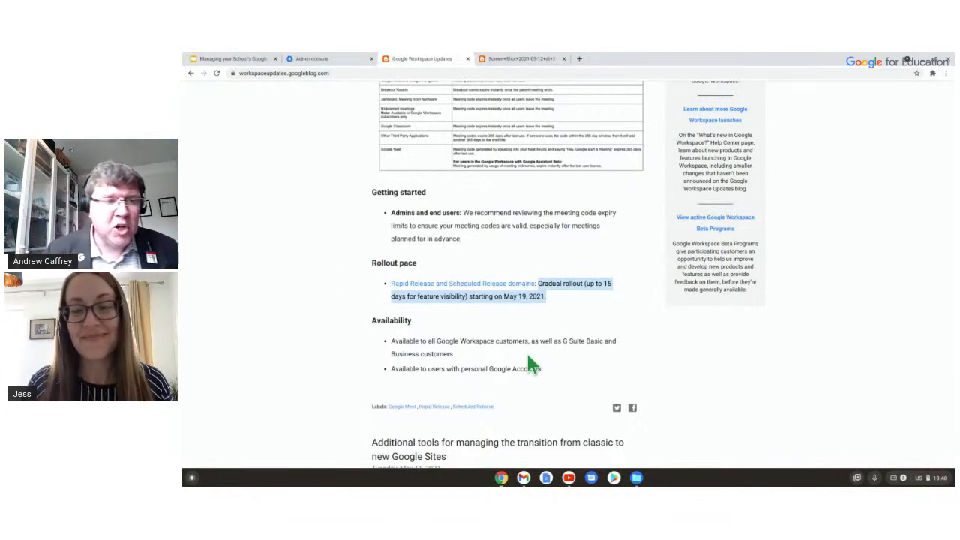
{"action": "scroll", "coordinate": [518, 285], "scroll_direction": "up", "scroll_amount": 10}
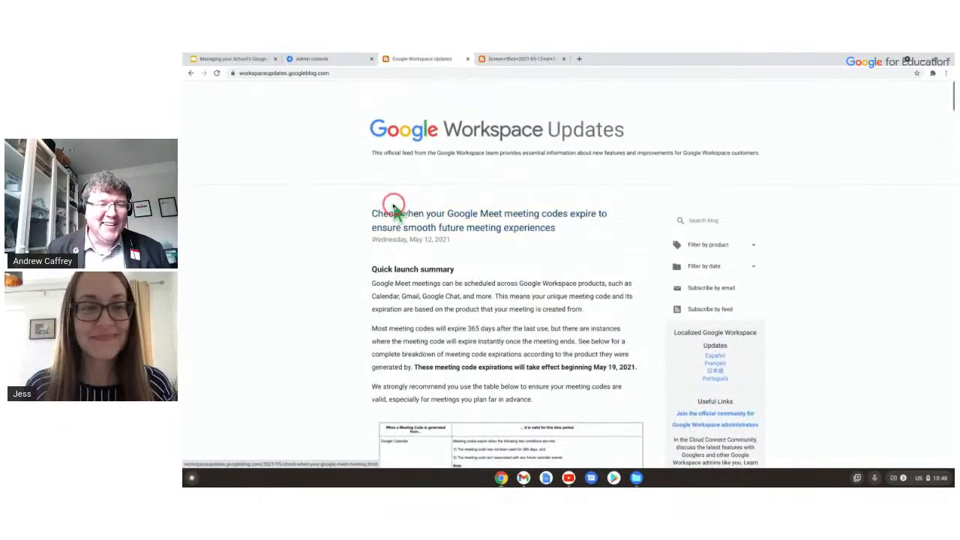
{"action": "left_click", "coordinate": [330, 59]}
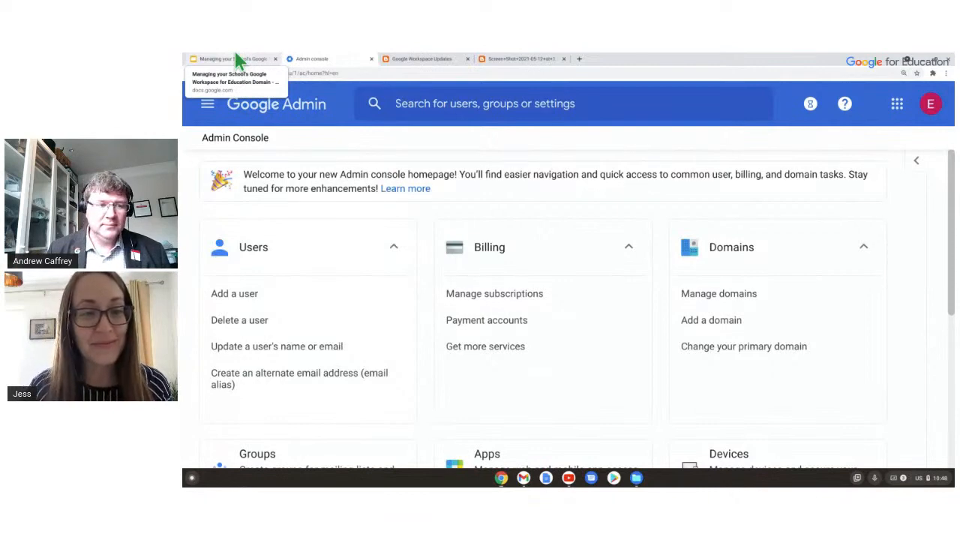
Advance the Slides deck past Questions to the Chrome Management slide, then return to Admin home.
{"action": "left_click", "coordinate": [239, 60]}
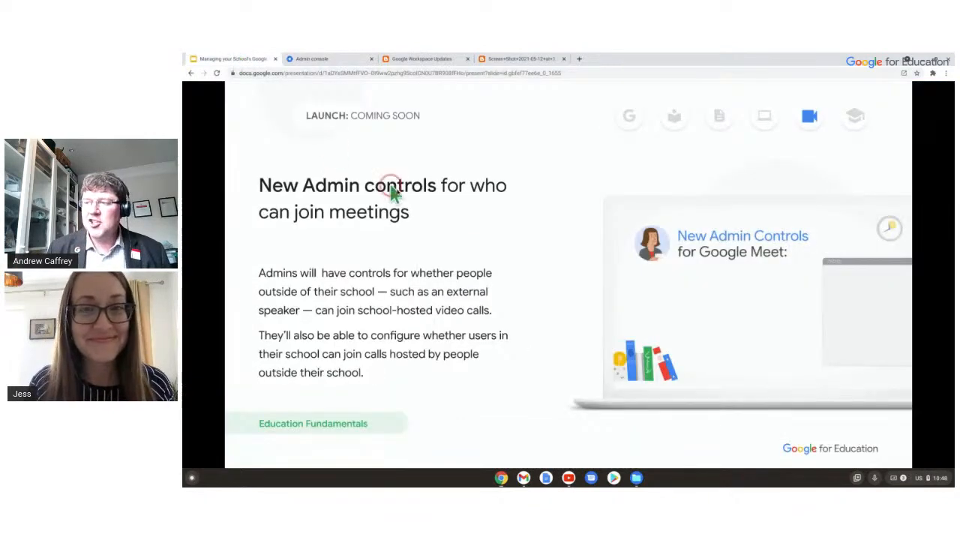
{"action": "key", "text": "Right"}
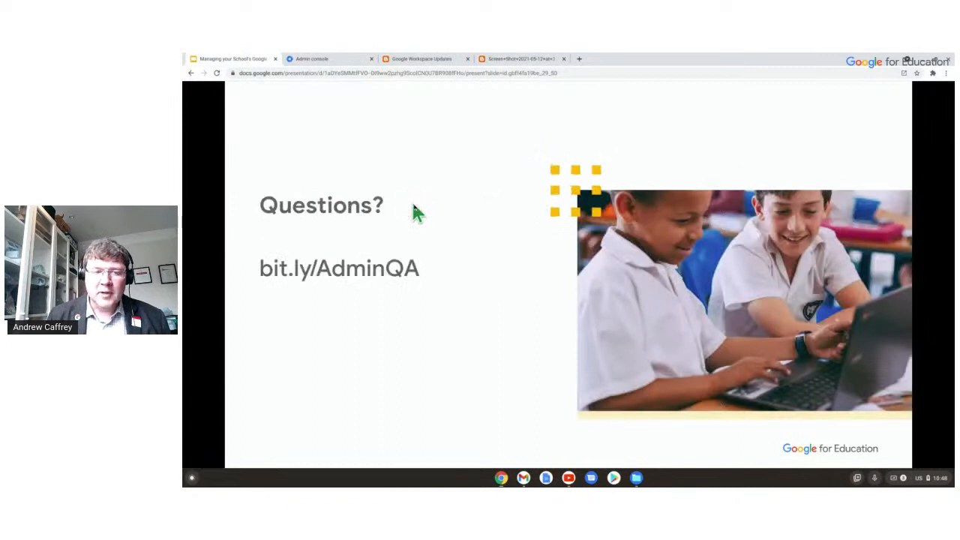
{"action": "key", "text": "Right"}
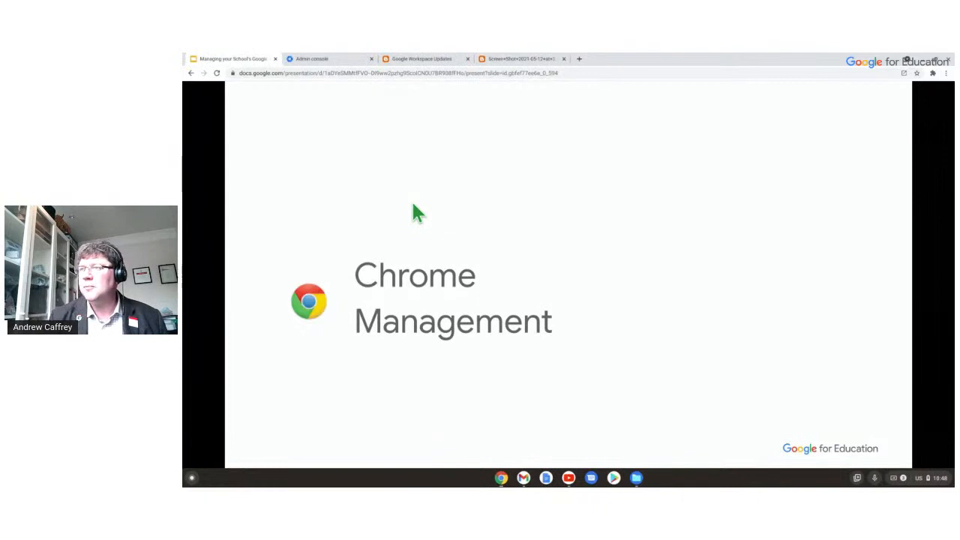
{"action": "left_click", "coordinate": [323, 59]}
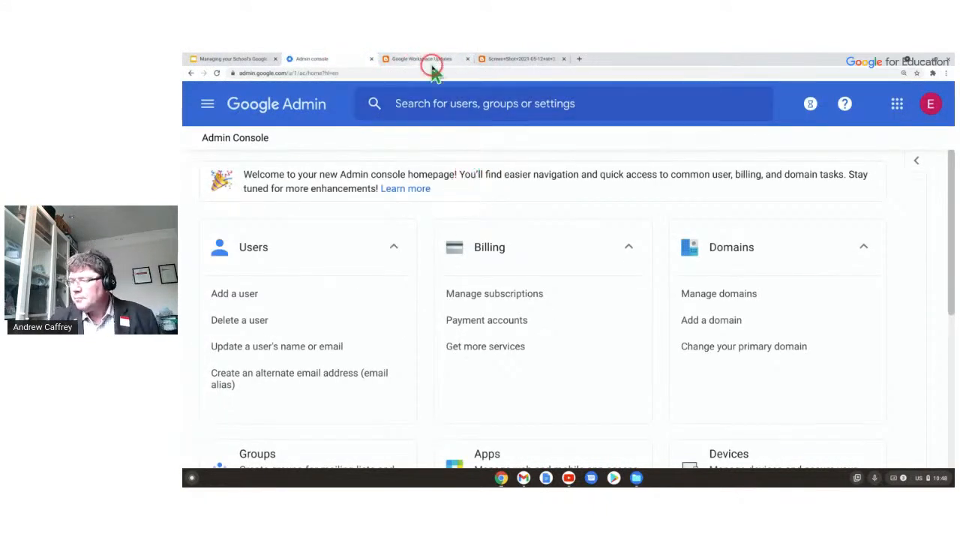
Open Devices, view the 2 provisioned Chrome devices, then go up to Chrome Management.
{"action": "scroll", "coordinate": [600, 253], "scroll_direction": "down", "scroll_amount": 2}
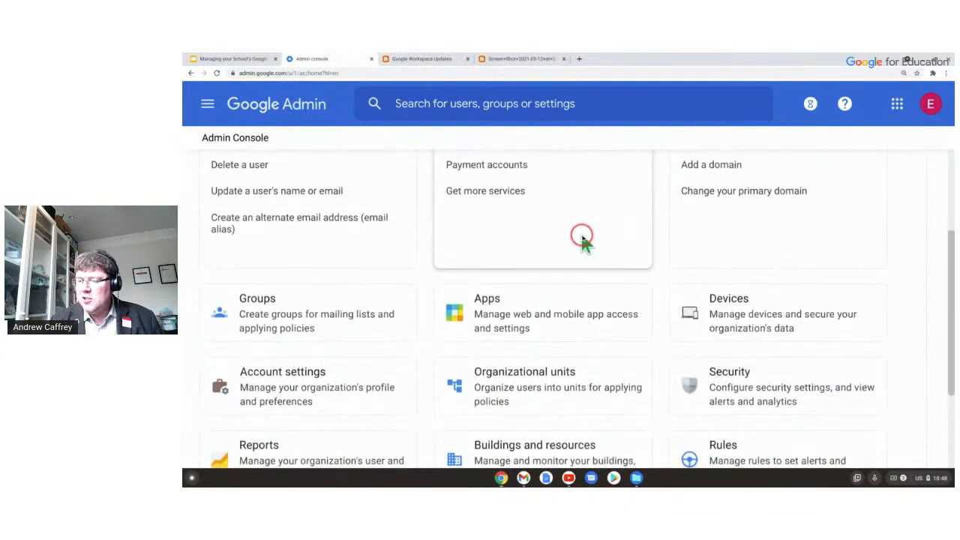
{"action": "scroll", "coordinate": [582, 240], "scroll_direction": "down", "scroll_amount": 1}
{"action": "left_click", "coordinate": [630, 296]}
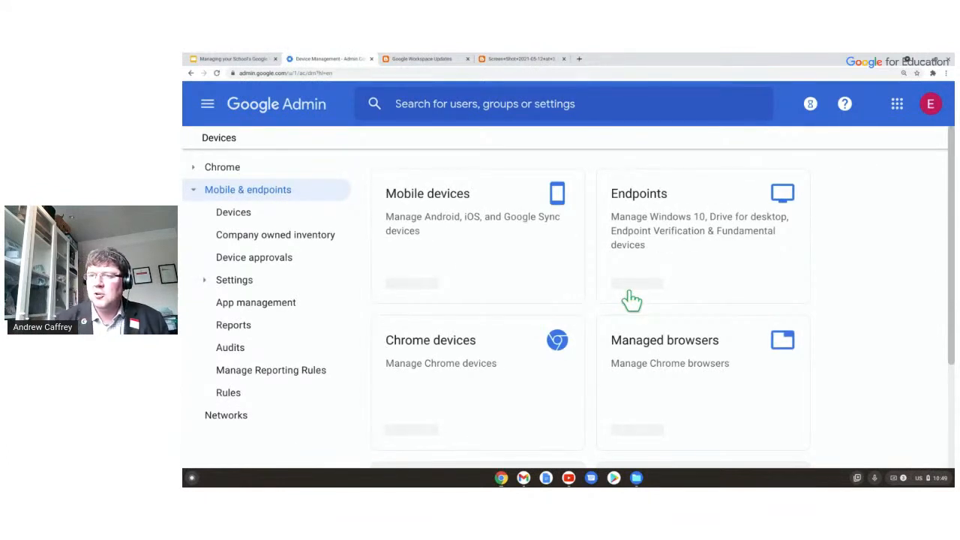
{"action": "left_click", "coordinate": [427, 393]}
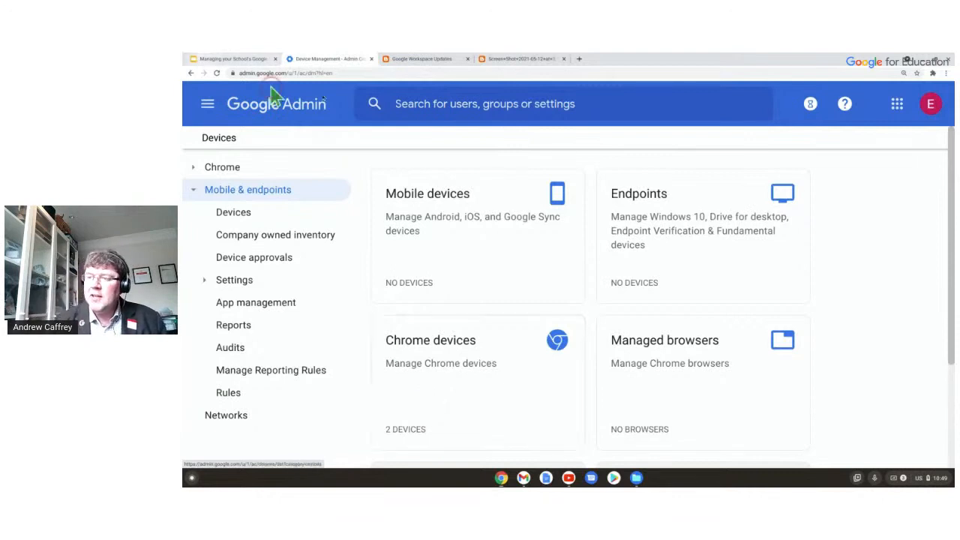
{"action": "left_click", "coordinate": [429, 345]}
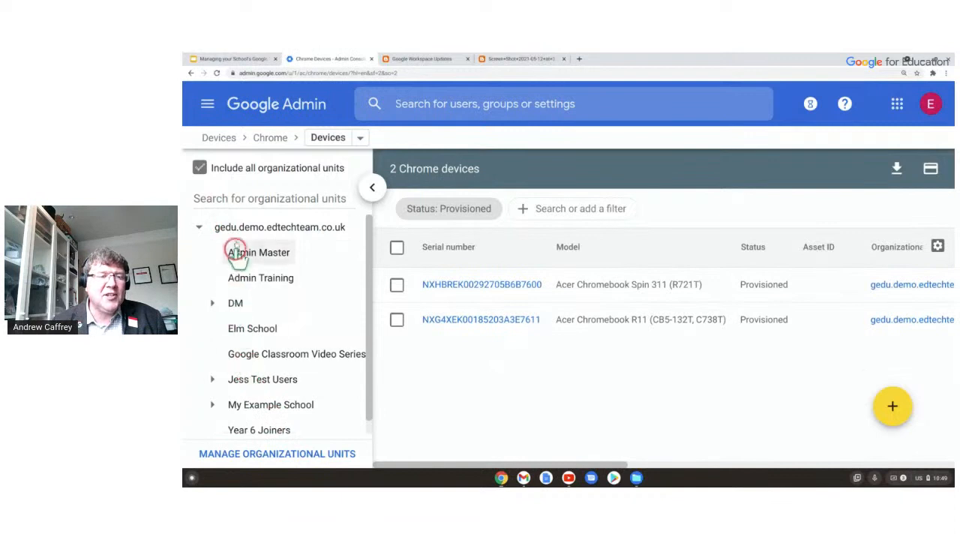
{"action": "left_click", "coordinate": [255, 397]}
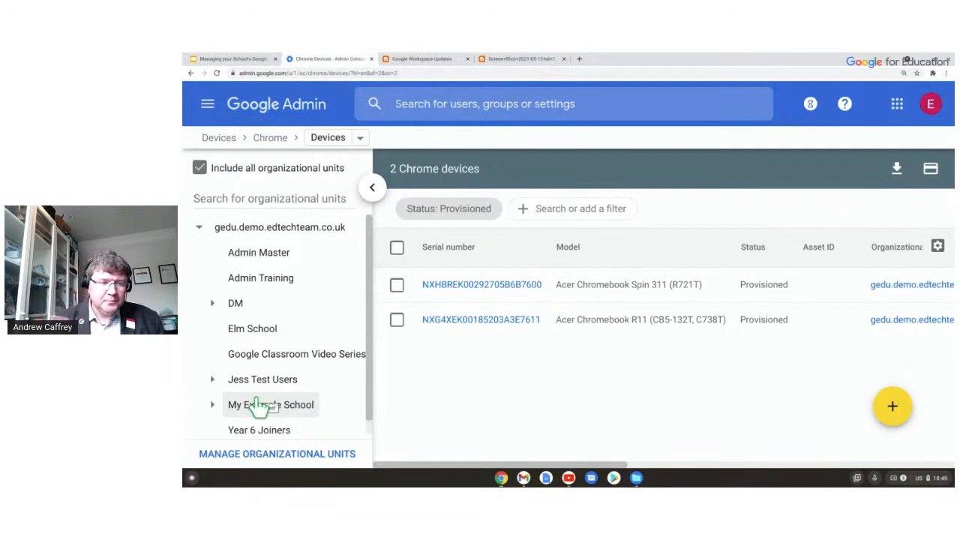
{"action": "left_click", "coordinate": [293, 258]}
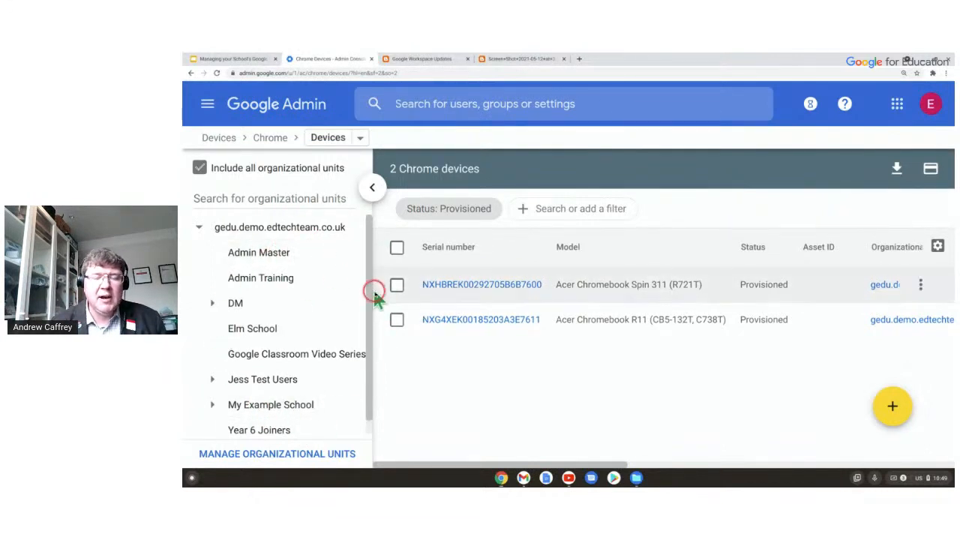
{"action": "left_click", "coordinate": [272, 140]}
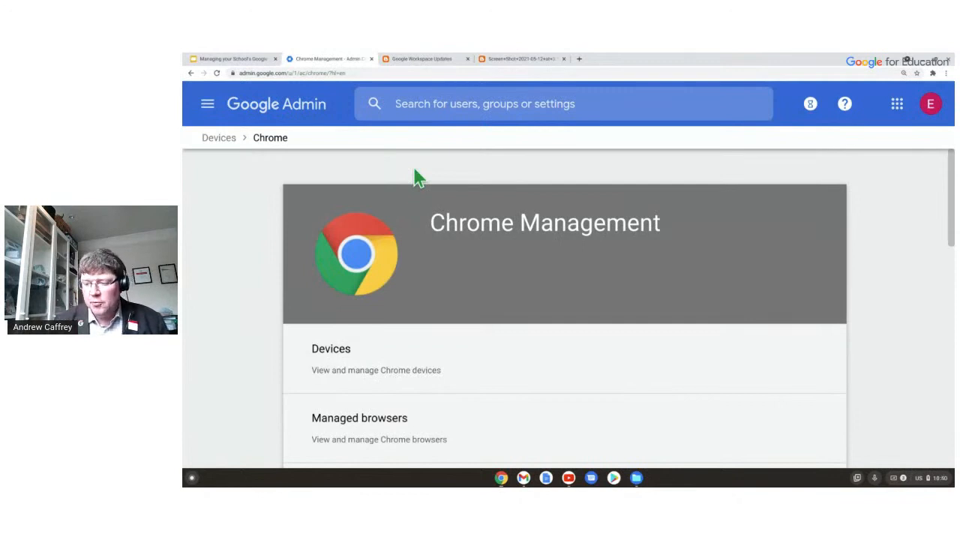
Open the Chrome User & browser settings from Chrome Management.
{"action": "scroll", "coordinate": [418, 195], "scroll_direction": "down", "scroll_amount": 5}
{"action": "left_click", "coordinate": [413, 218]}
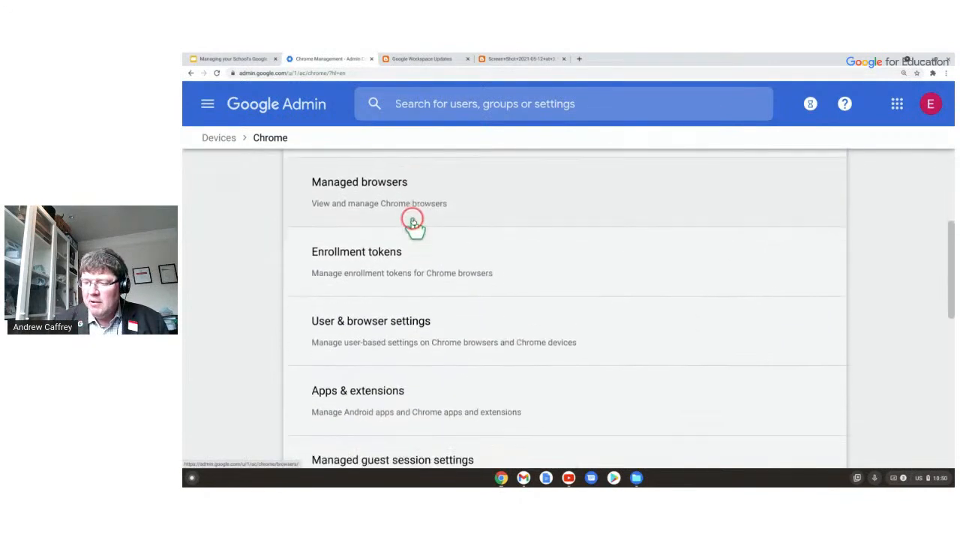
{"action": "left_click", "coordinate": [430, 321]}
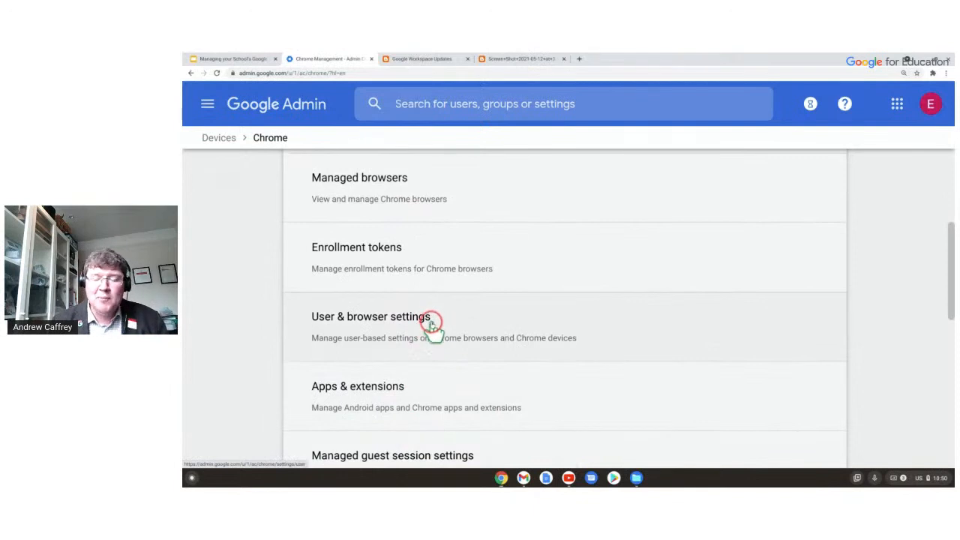
{"action": "scroll", "coordinate": [432, 324], "scroll_direction": "down", "scroll_amount": 1}
{"action": "scroll", "coordinate": [434, 331], "scroll_direction": "up", "scroll_amount": 1}
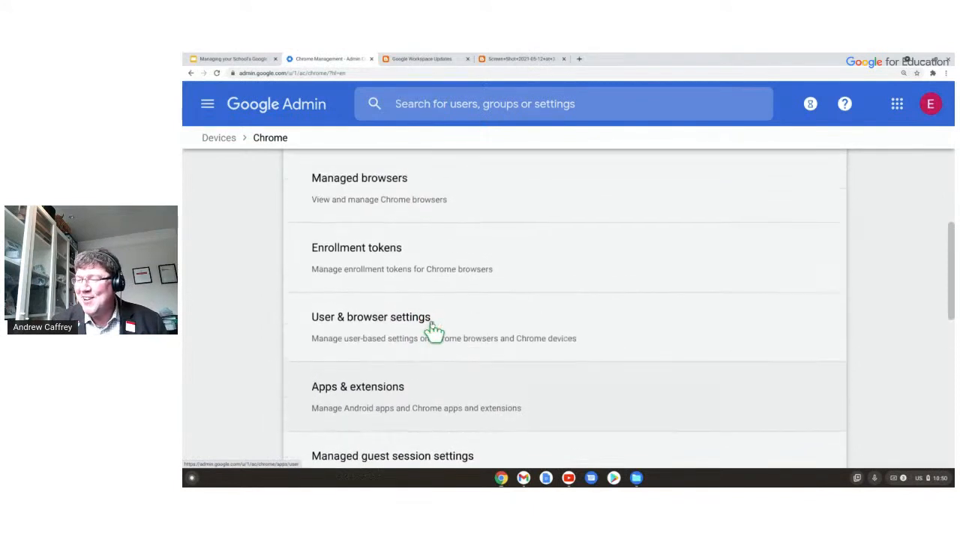
{"action": "left_click", "coordinate": [463, 327]}
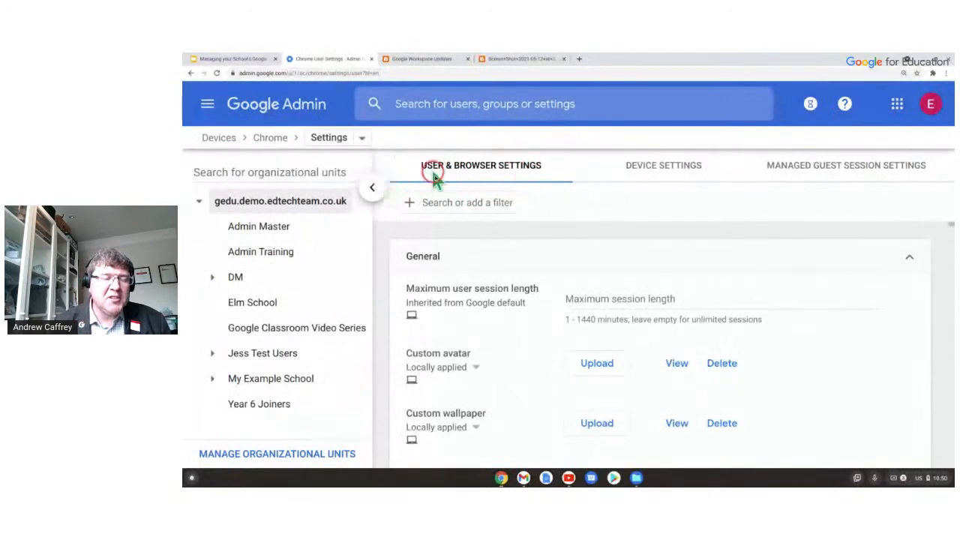
Switch over to the device-wide Chrome Device settings tab.
{"action": "left_click", "coordinate": [516, 169]}
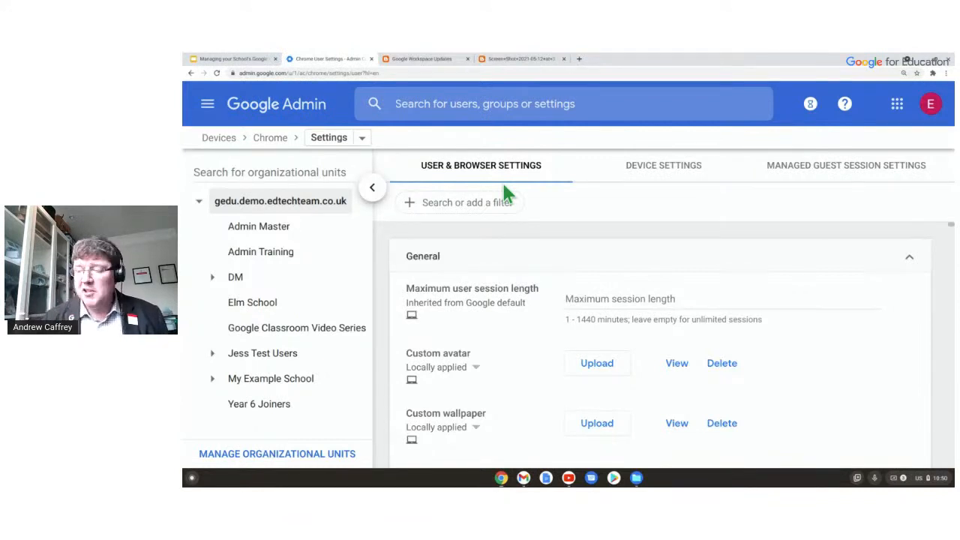
{"action": "left_click", "coordinate": [439, 160]}
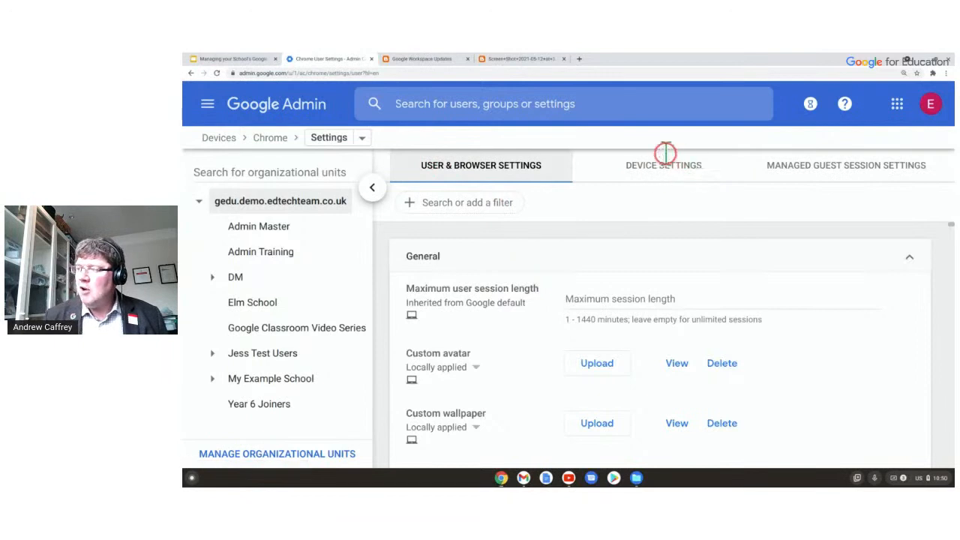
{"action": "left_click", "coordinate": [515, 160]}
{"action": "left_click", "coordinate": [660, 167]}
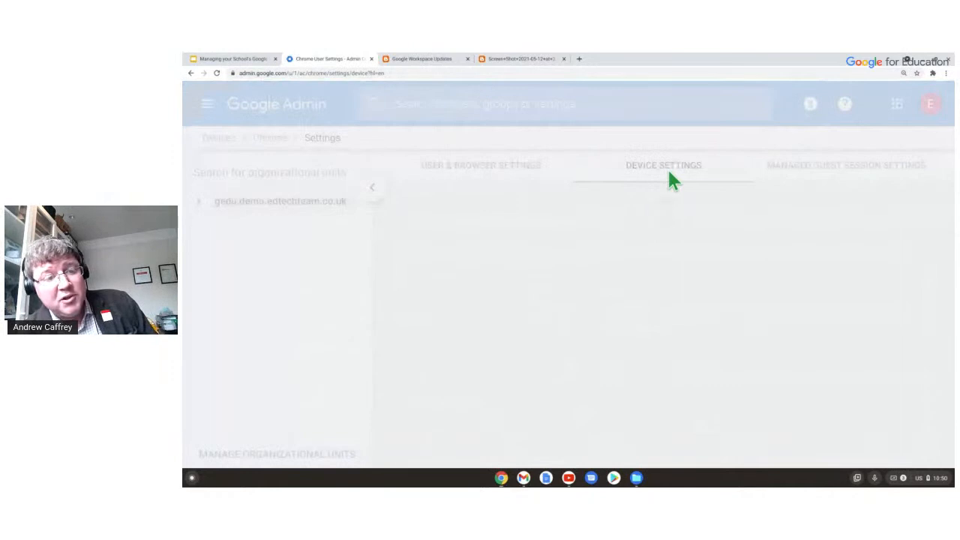
{"action": "left_click", "coordinate": [622, 168]}
{"action": "left_click", "coordinate": [656, 158]}
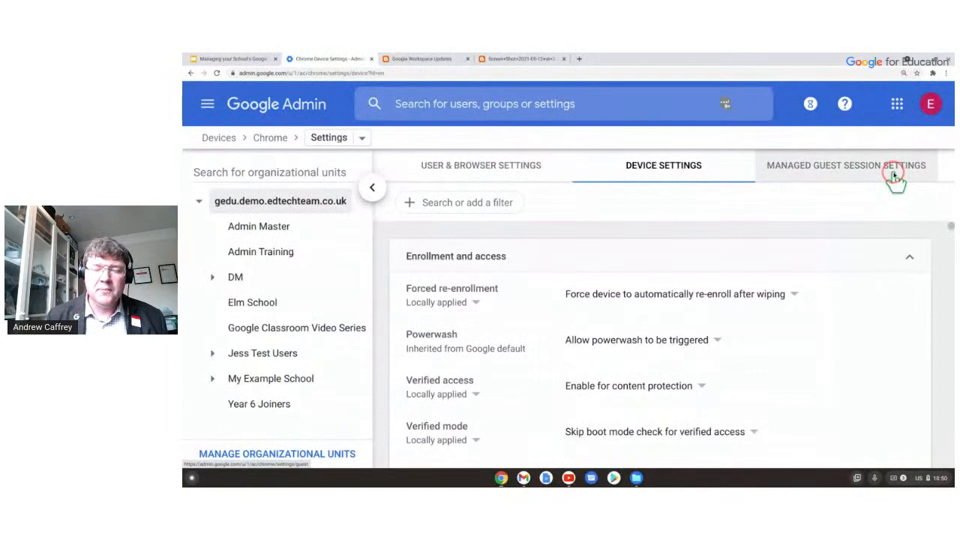
Return to User & browser settings and scroll down to the Sign-in settings.
{"action": "left_click", "coordinate": [515, 177]}
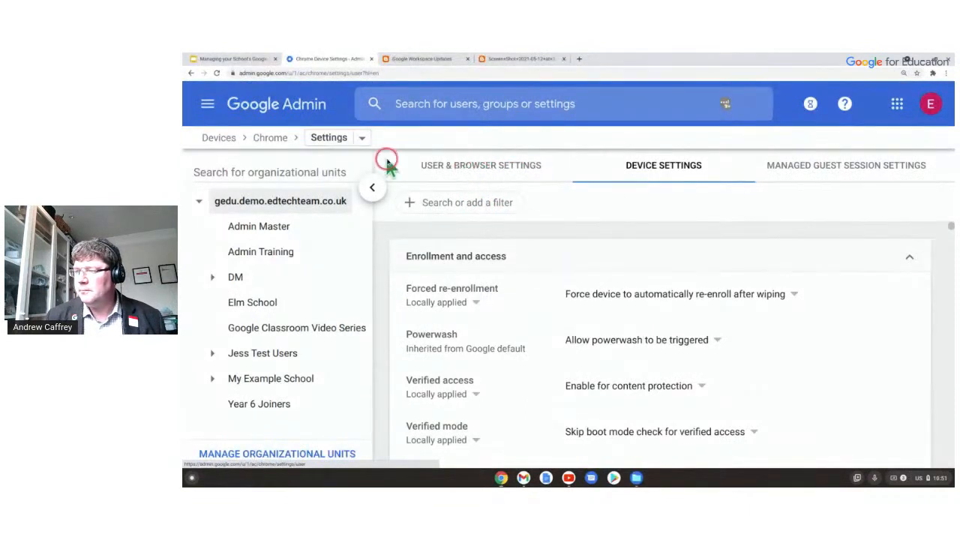
{"action": "left_click", "coordinate": [375, 73]}
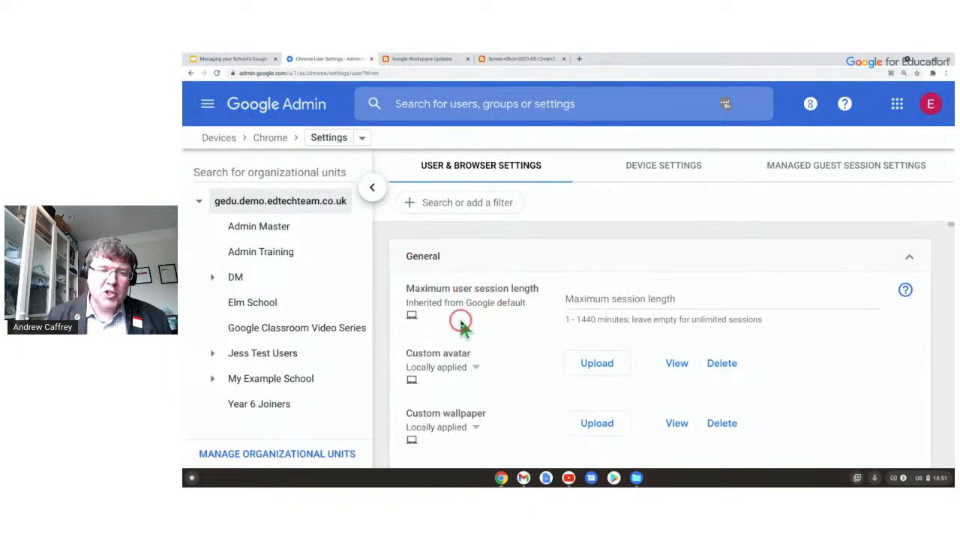
{"action": "scroll", "coordinate": [416, 319], "scroll_direction": "down", "scroll_amount": 4}
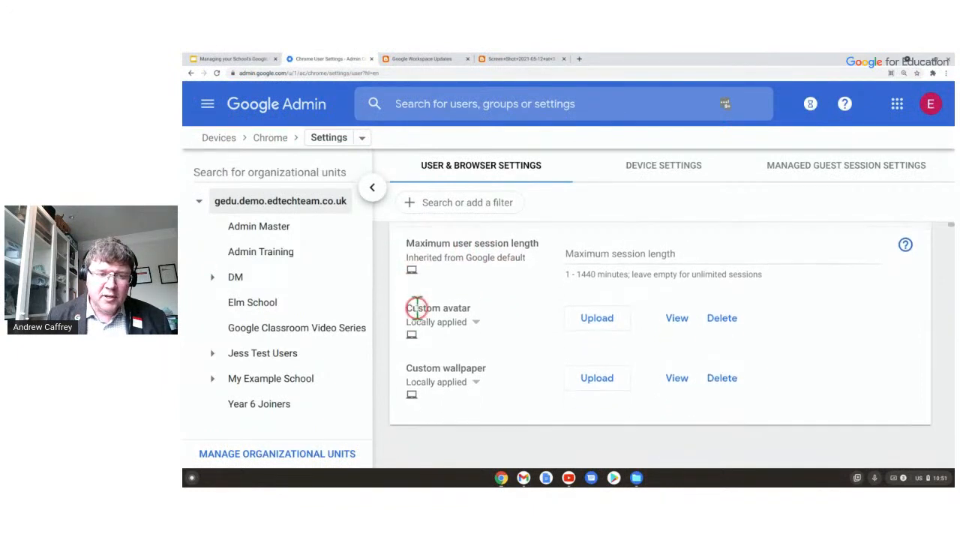
{"action": "scroll", "coordinate": [427, 328], "scroll_direction": "down", "scroll_amount": 1}
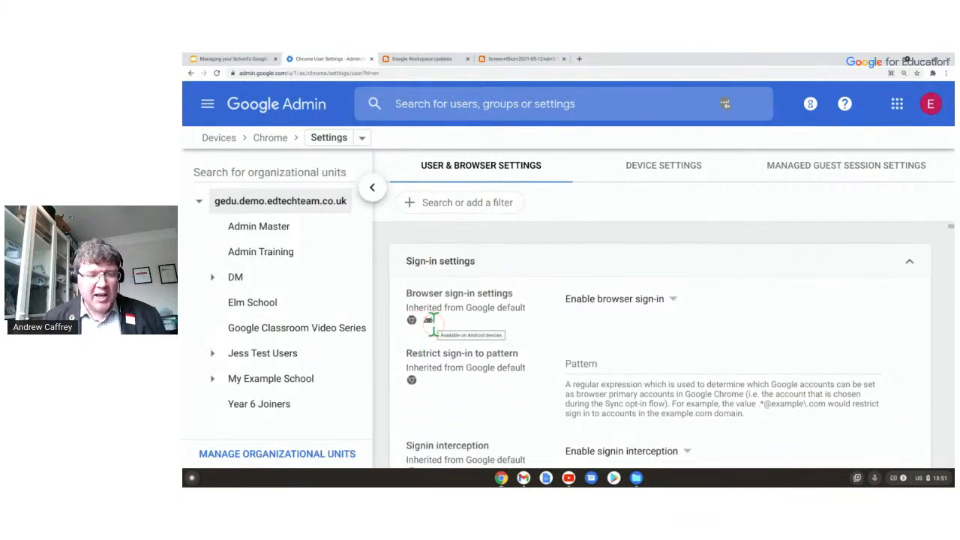
{"action": "scroll", "coordinate": [432, 321], "scroll_direction": "down", "scroll_amount": 1}
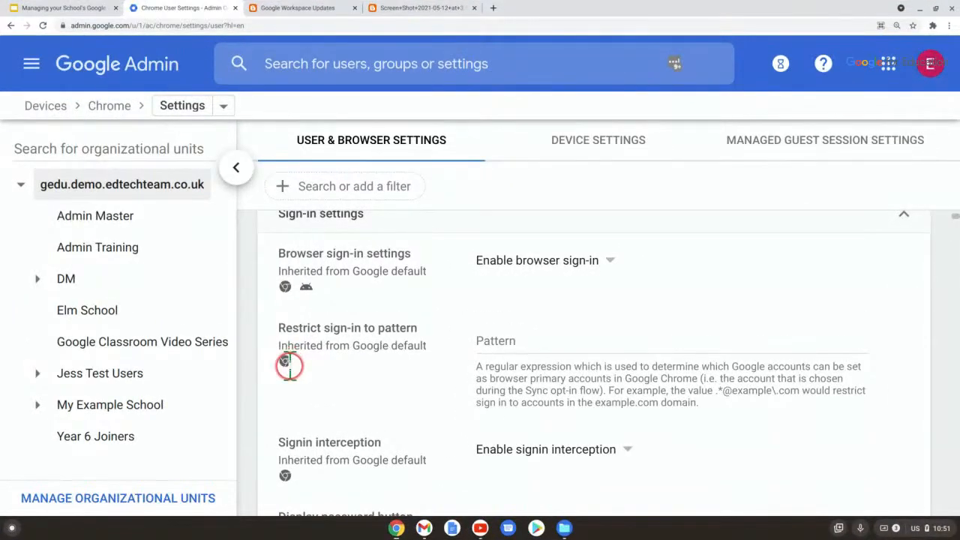
{"action": "mouse_move", "coordinate": [409, 344]}
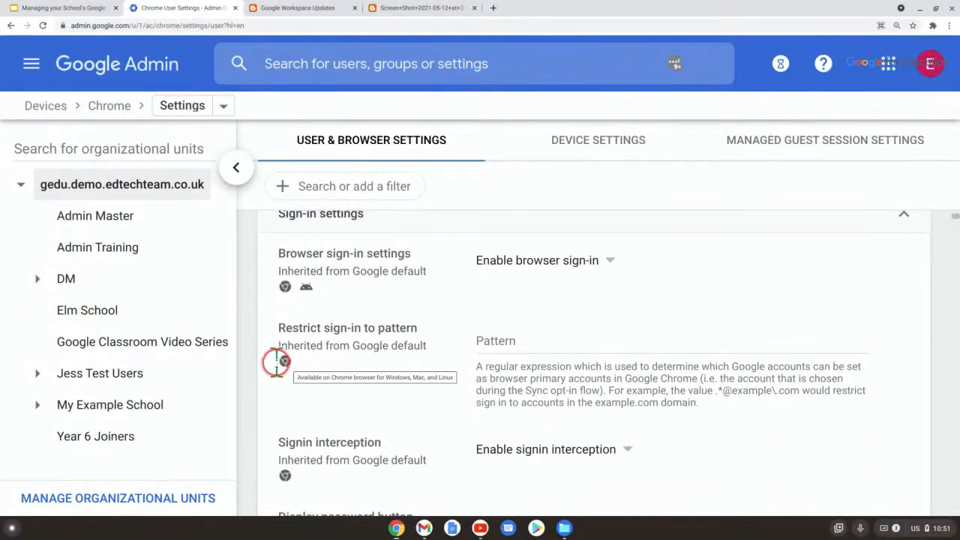
{"action": "scroll", "coordinate": [323, 338], "scroll_direction": "up", "scroll_amount": 1}
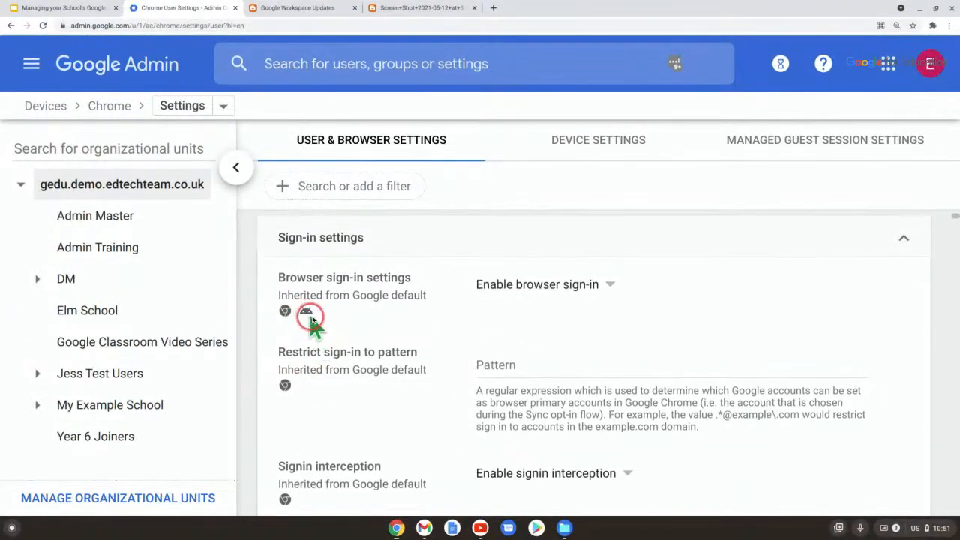
{"action": "scroll", "coordinate": [304, 309], "scroll_direction": "up", "scroll_amount": 2}
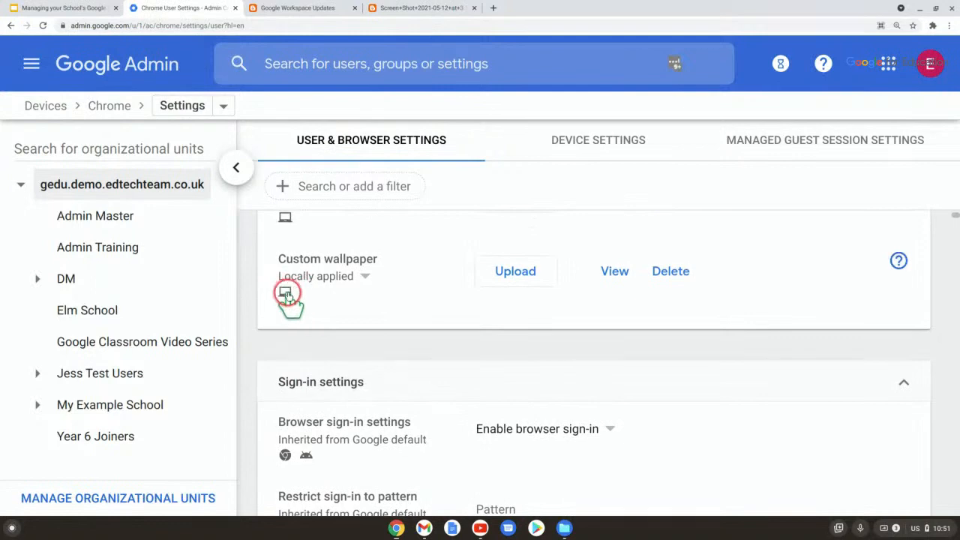
{"action": "scroll", "coordinate": [358, 293], "scroll_direction": "down", "scroll_amount": 6}
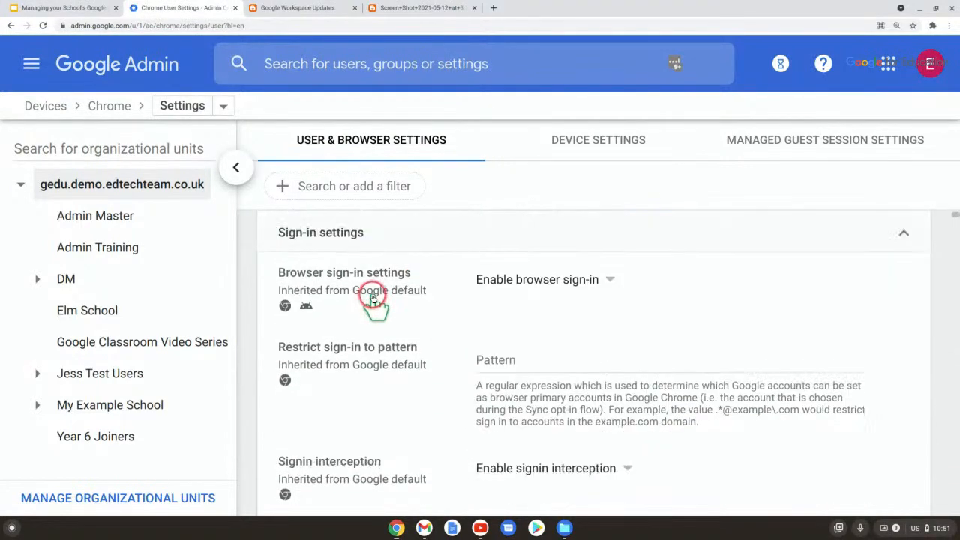
{"action": "scroll", "coordinate": [373, 300], "scroll_direction": "down", "scroll_amount": 6}
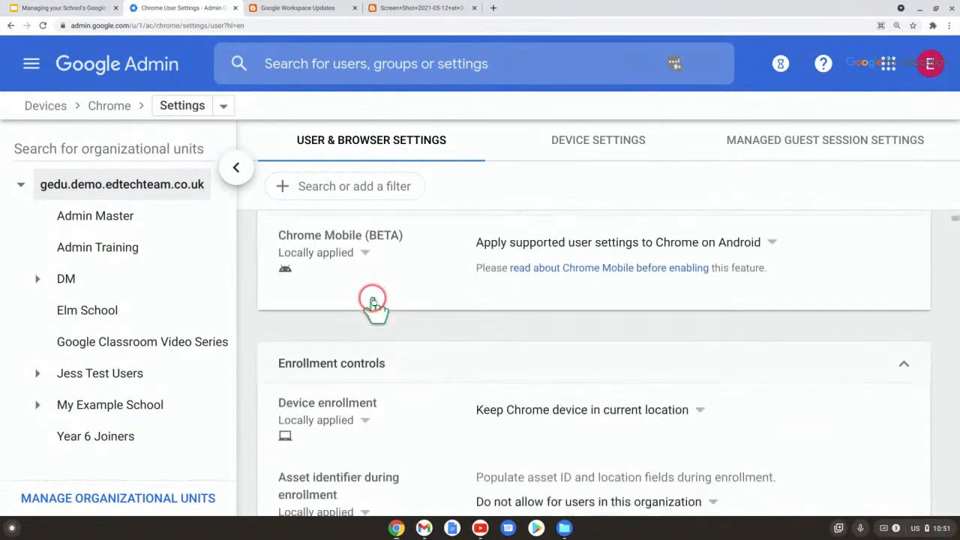
{"action": "scroll", "coordinate": [375, 315], "scroll_direction": "down", "scroll_amount": 8}
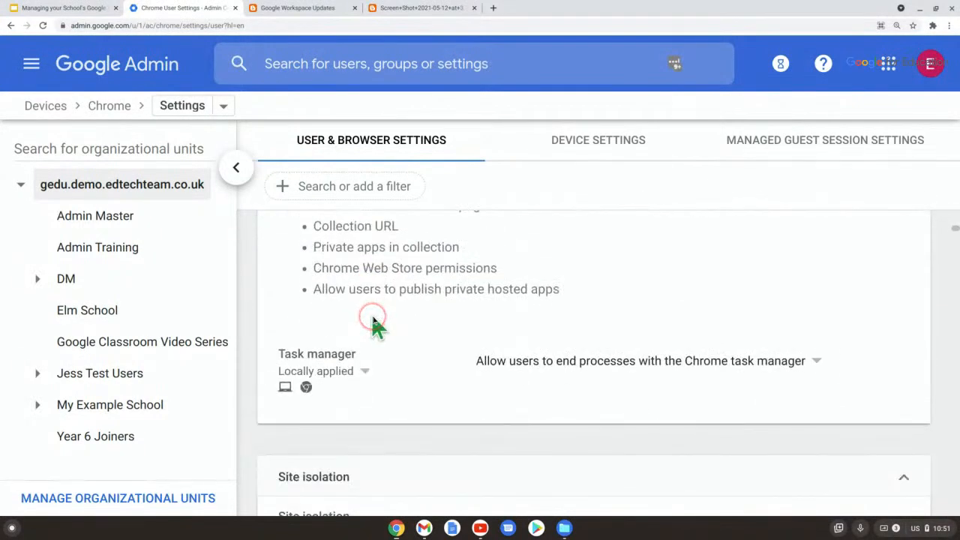
{"action": "scroll", "coordinate": [371, 317], "scroll_direction": "down", "scroll_amount": 4}
{"action": "scroll", "coordinate": [358, 332], "scroll_direction": "down", "scroll_amount": 5}
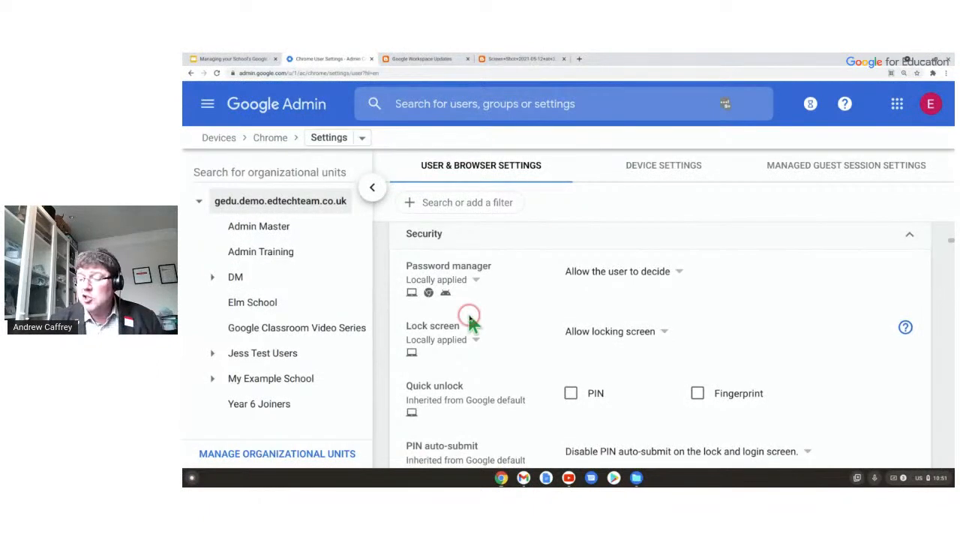
Scroll past network and Android settings to Startup's Home button and Homepage policies.
{"action": "scroll", "coordinate": [473, 322], "scroll_direction": "down", "scroll_amount": 3}
{"action": "scroll", "coordinate": [472, 323], "scroll_direction": "down", "scroll_amount": 5}
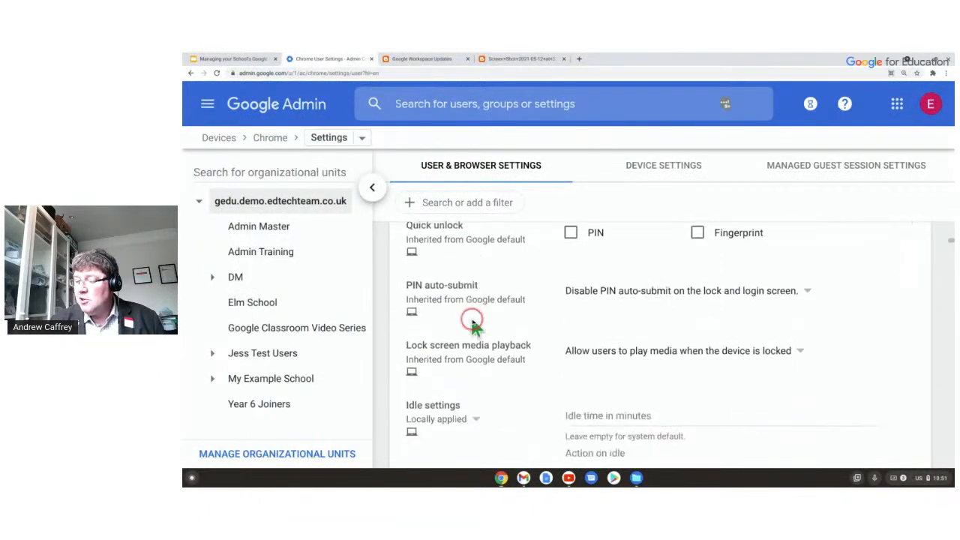
{"action": "scroll", "coordinate": [472, 319], "scroll_direction": "down", "scroll_amount": 10}
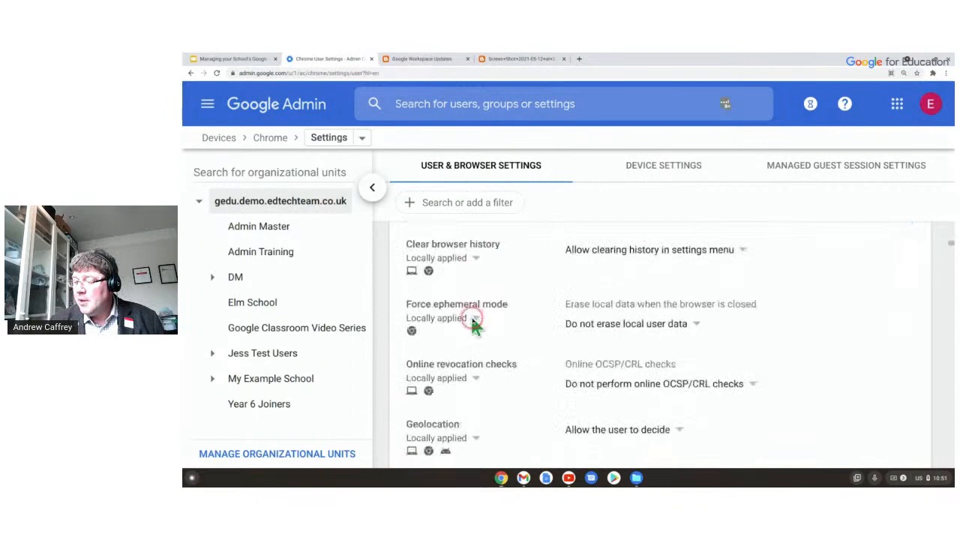
{"action": "scroll", "coordinate": [473, 322], "scroll_direction": "down", "scroll_amount": 10}
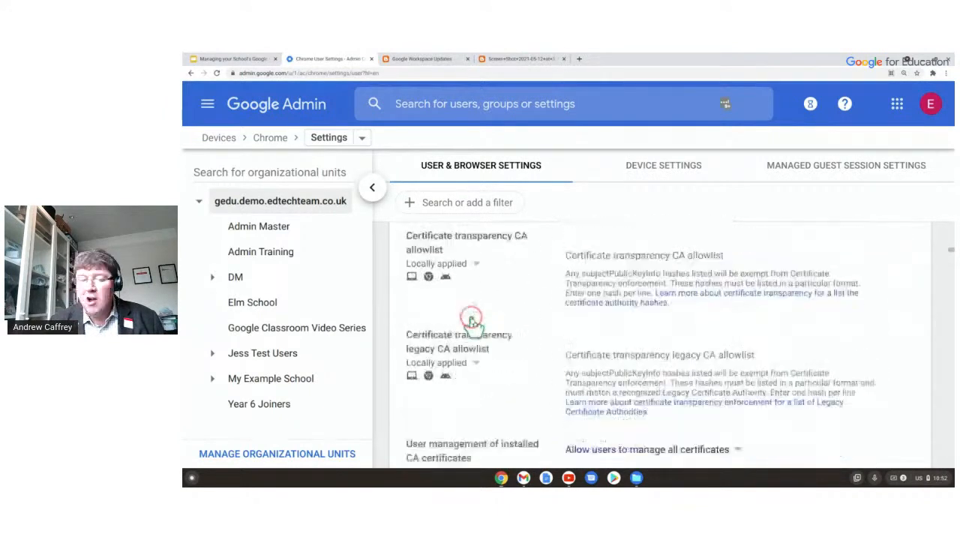
{"action": "scroll", "coordinate": [472, 325], "scroll_direction": "down", "scroll_amount": 8}
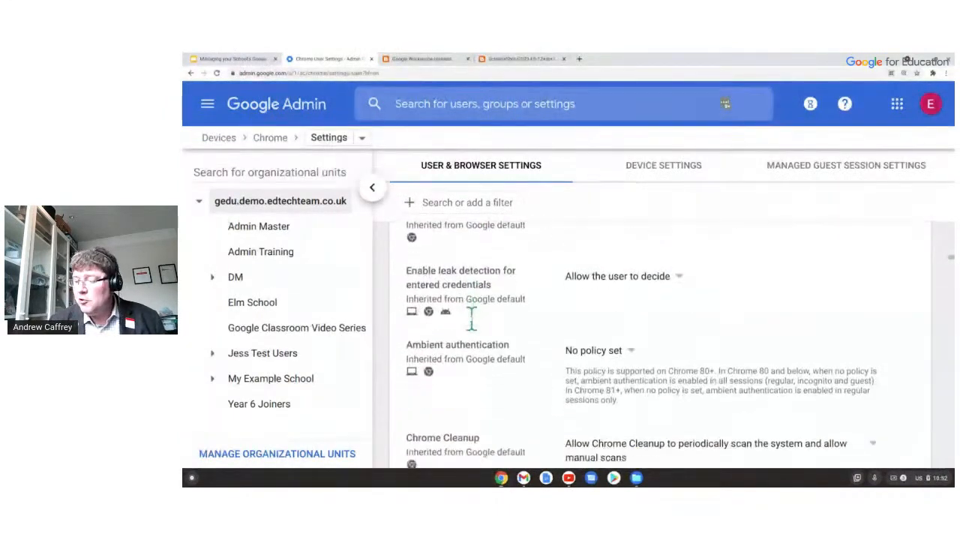
{"action": "scroll", "coordinate": [473, 326], "scroll_direction": "down", "scroll_amount": 5}
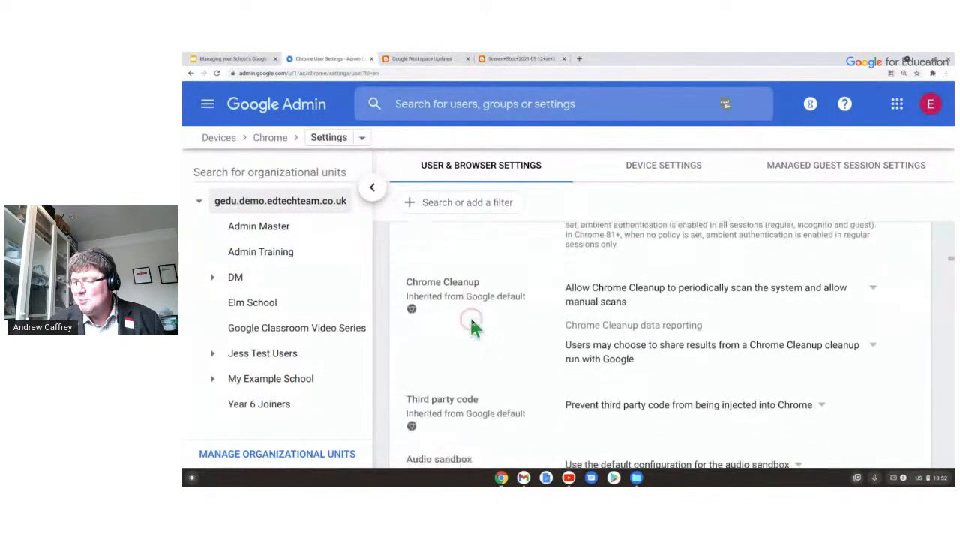
{"action": "scroll", "coordinate": [471, 322], "scroll_direction": "down", "scroll_amount": 8}
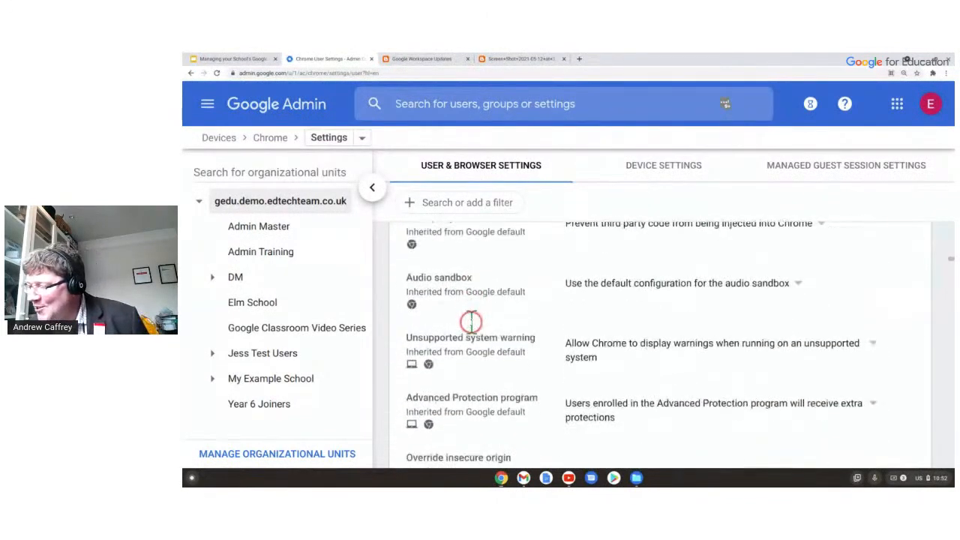
{"action": "scroll", "coordinate": [473, 341], "scroll_direction": "down", "scroll_amount": 6}
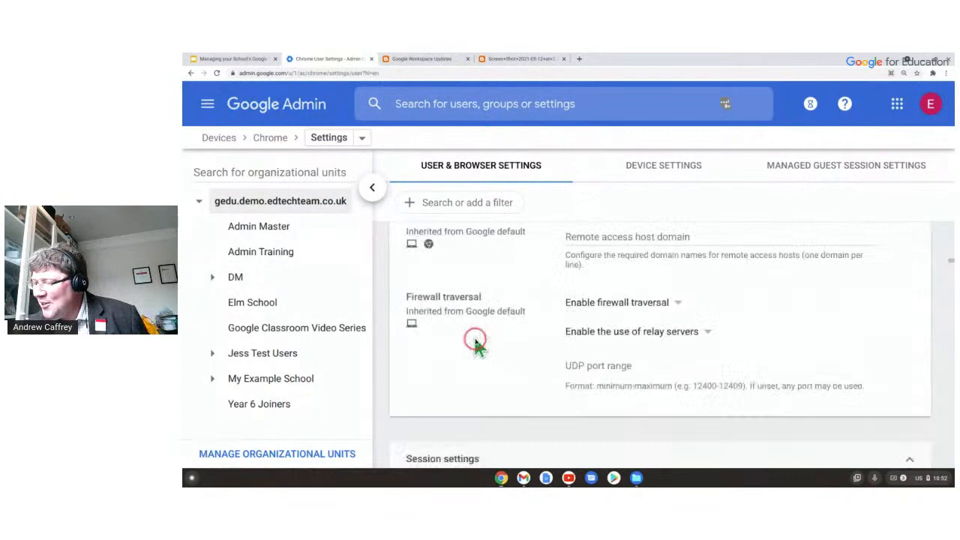
{"action": "scroll", "coordinate": [475, 349], "scroll_direction": "down", "scroll_amount": 8}
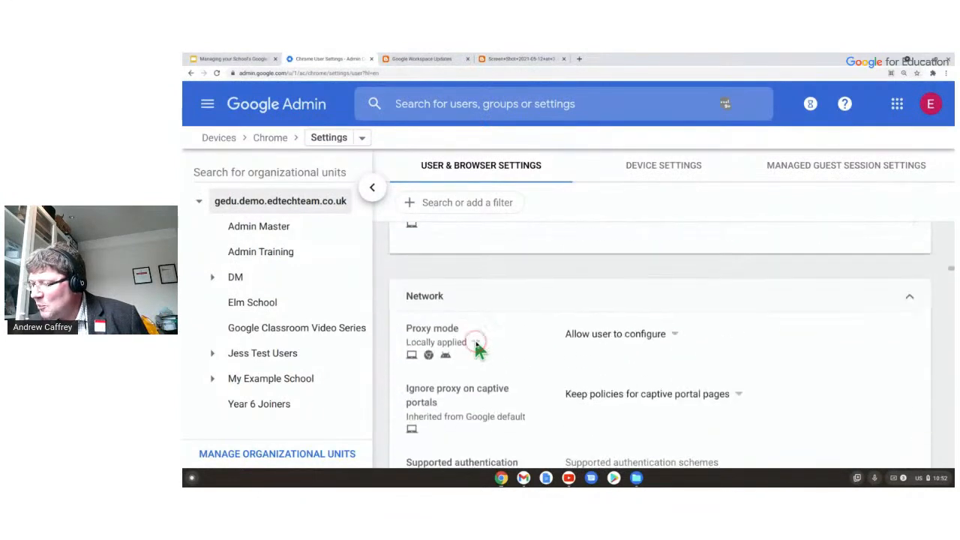
{"action": "scroll", "coordinate": [477, 349], "scroll_direction": "down", "scroll_amount": 10}
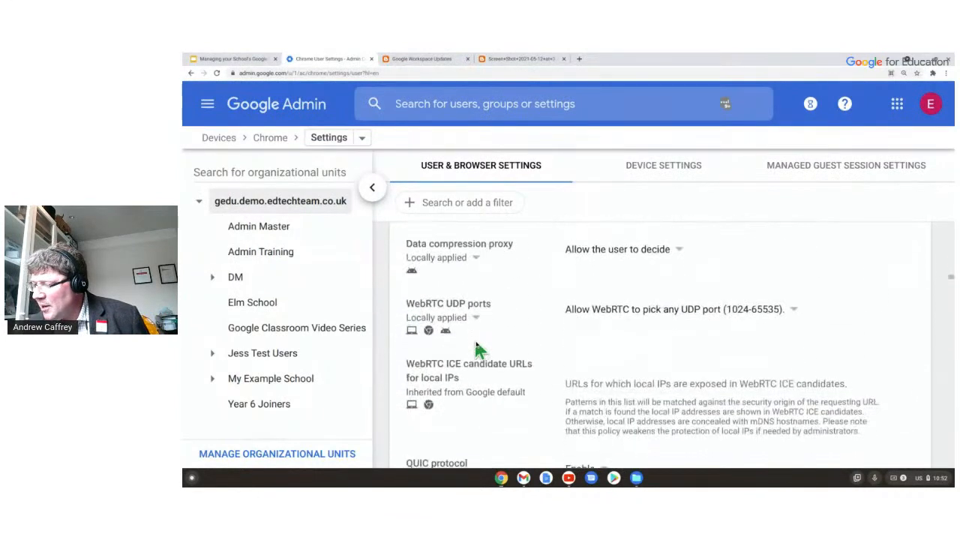
{"action": "scroll", "coordinate": [477, 349], "scroll_direction": "down", "scroll_amount": 10}
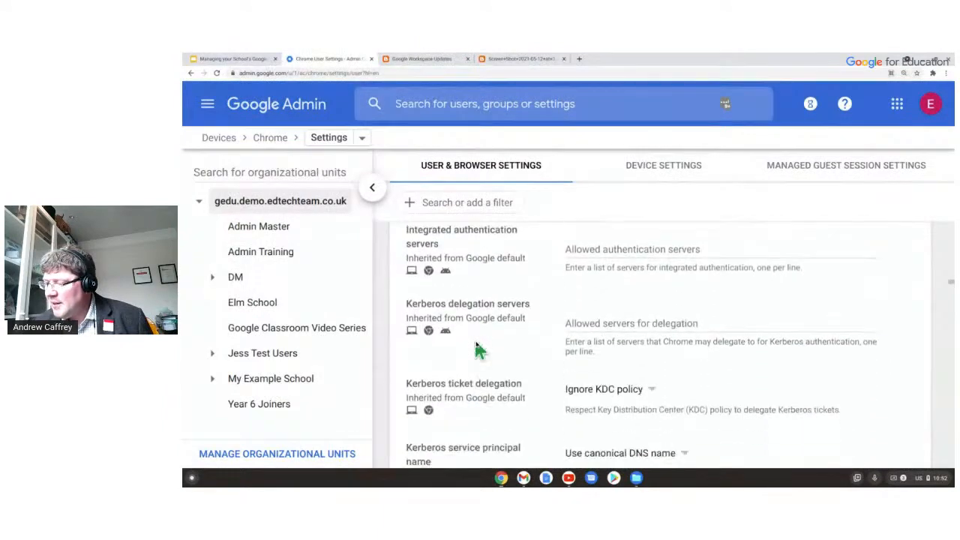
{"action": "scroll", "coordinate": [480, 350], "scroll_direction": "down", "scroll_amount": 10}
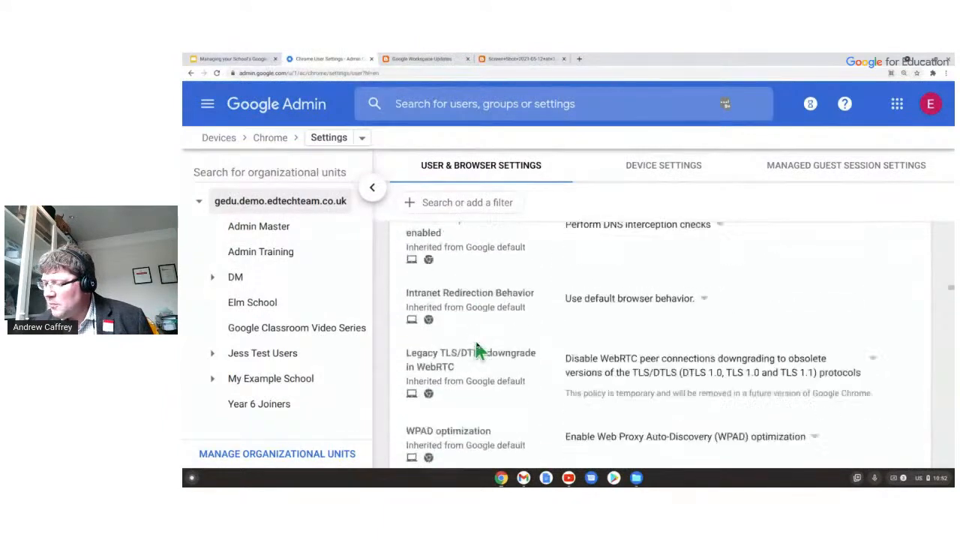
{"action": "scroll", "coordinate": [474, 337], "scroll_direction": "up", "scroll_amount": 2}
{"action": "scroll", "coordinate": [473, 338], "scroll_direction": "down", "scroll_amount": 10}
{"action": "scroll", "coordinate": [475, 347], "scroll_direction": "up", "scroll_amount": 3}
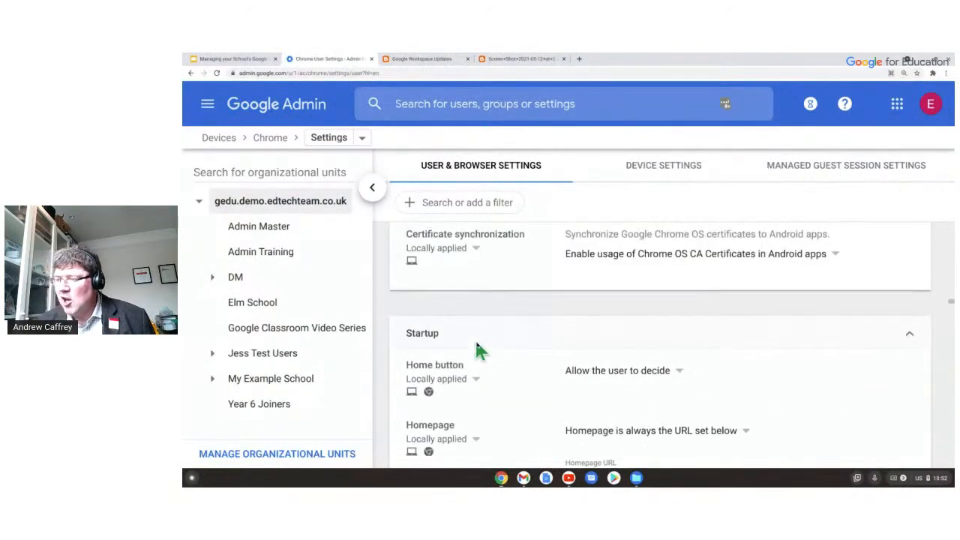
{"action": "scroll", "coordinate": [478, 351], "scroll_direction": "down", "scroll_amount": 1}
{"action": "left_click", "coordinate": [476, 343]}
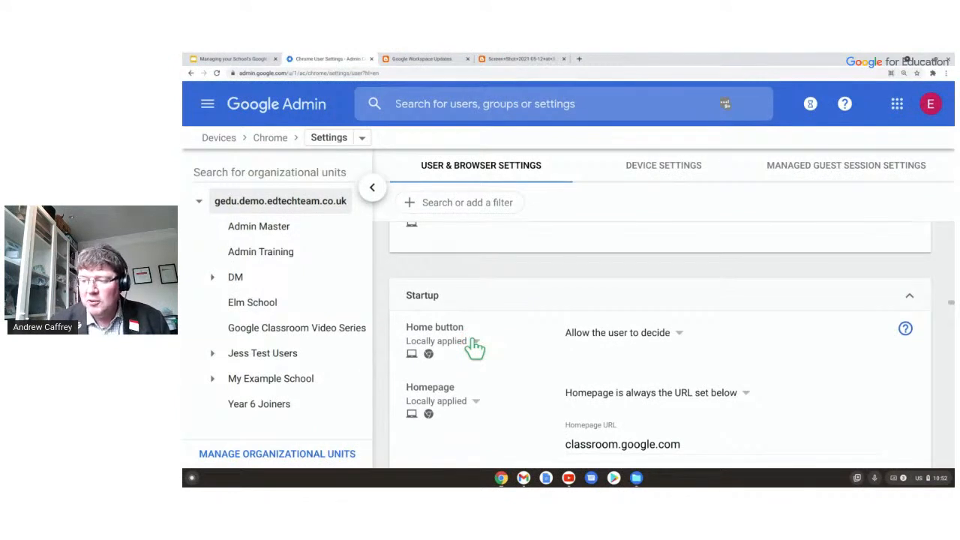
{"action": "left_click", "coordinate": [428, 353]}
{"action": "left_click", "coordinate": [416, 352]}
{"action": "scroll", "coordinate": [448, 368], "scroll_direction": "down", "scroll_amount": 1}
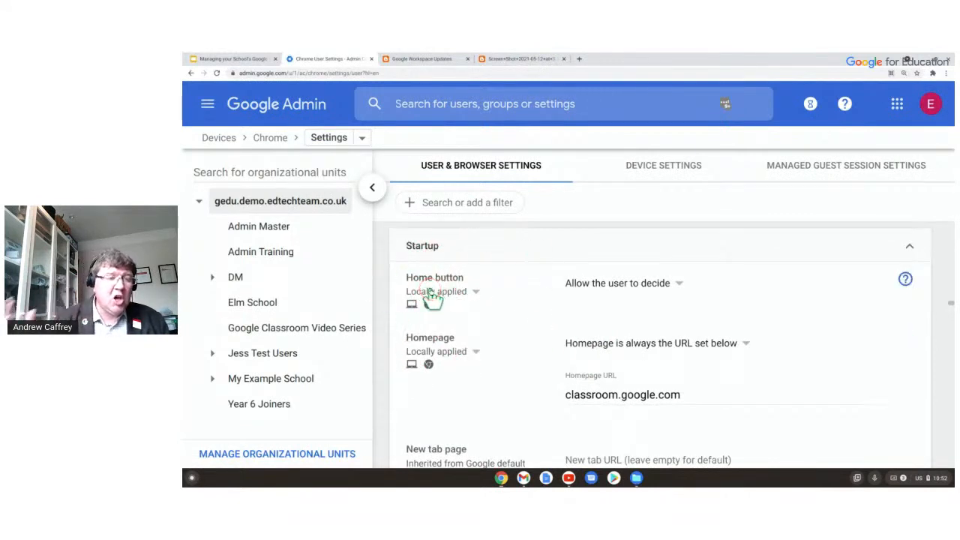
{"action": "scroll", "coordinate": [433, 298], "scroll_direction": "down", "scroll_amount": 2}
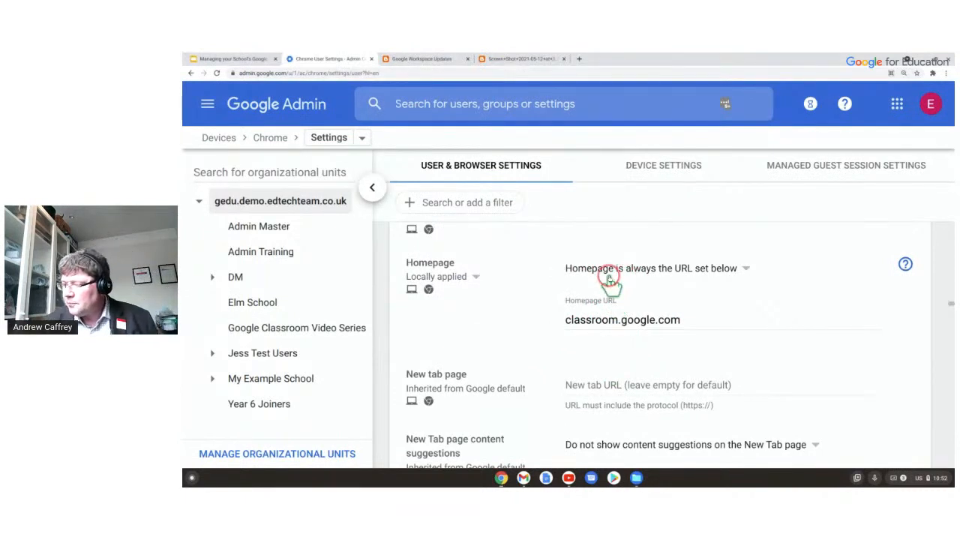
{"action": "scroll", "coordinate": [607, 321], "scroll_direction": "down", "scroll_amount": 2}
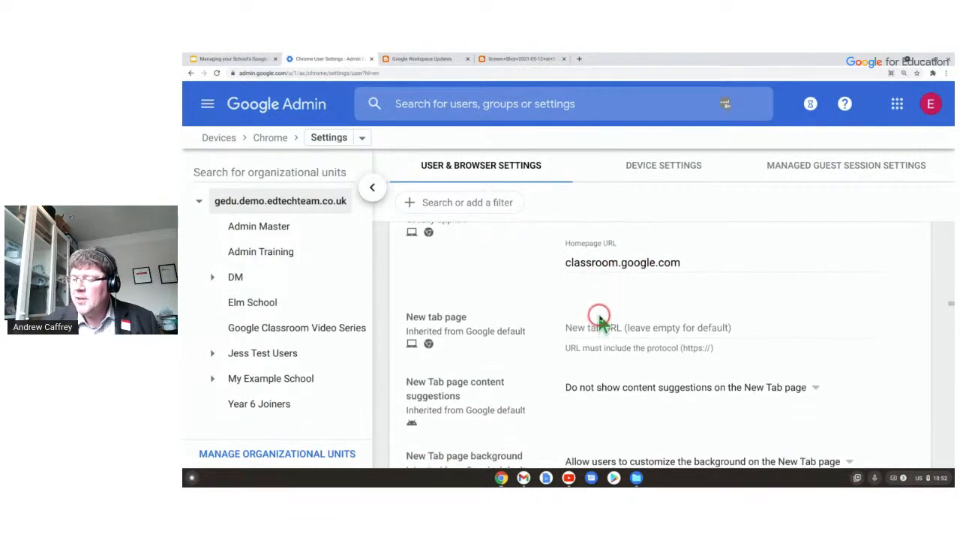
{"action": "scroll", "coordinate": [585, 247], "scroll_direction": "down", "scroll_amount": 5}
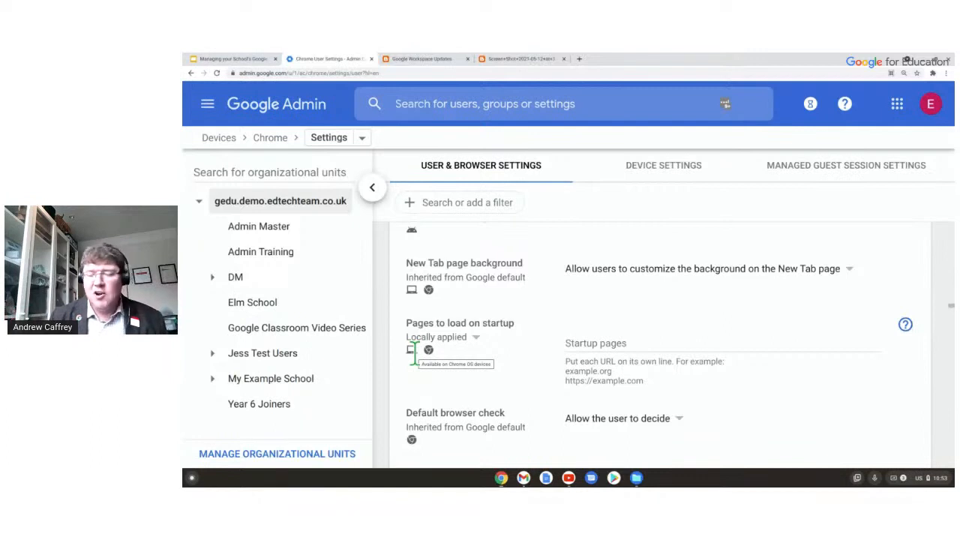
Scroll through the Content and security policies of the Chrome user and browser settings.
{"action": "scroll", "coordinate": [589, 360], "scroll_direction": "up", "scroll_amount": 1}
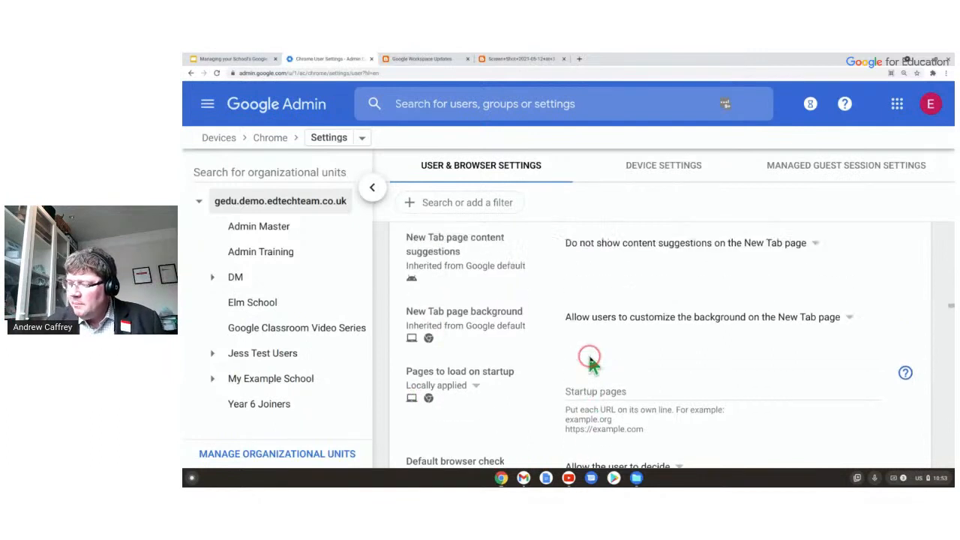
{"action": "scroll", "coordinate": [583, 289], "scroll_direction": "down", "scroll_amount": 2}
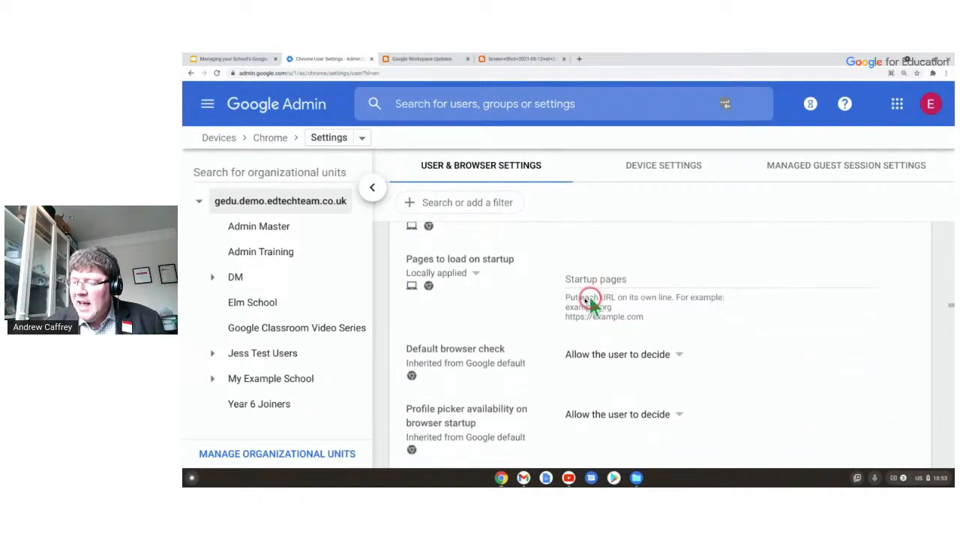
{"action": "scroll", "coordinate": [576, 289], "scroll_direction": "down", "scroll_amount": 2}
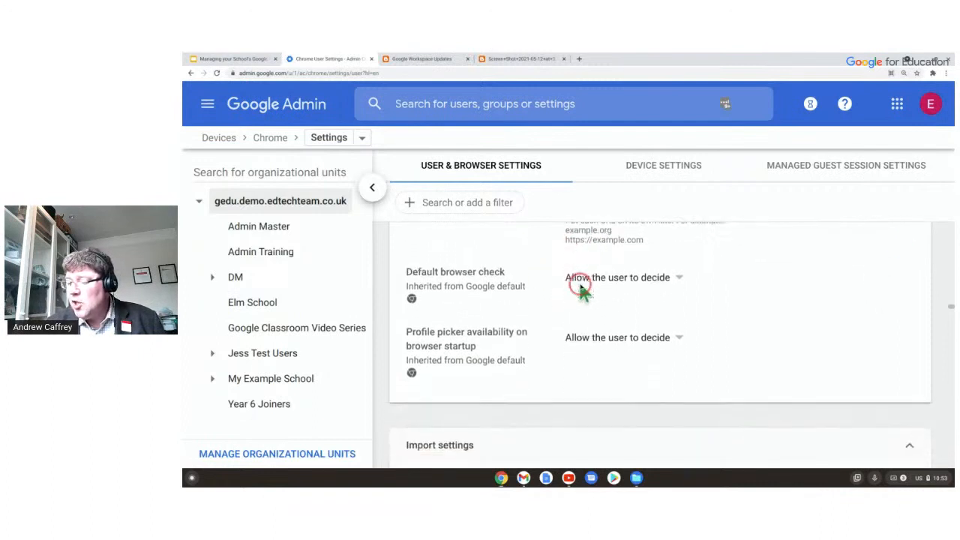
{"action": "scroll", "coordinate": [580, 277], "scroll_direction": "down", "scroll_amount": 8}
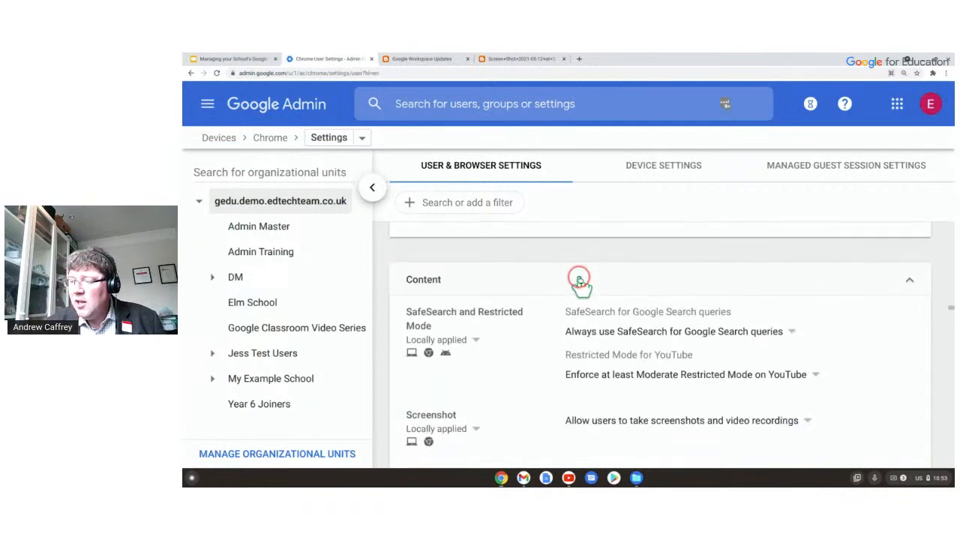
{"action": "scroll", "coordinate": [579, 281], "scroll_direction": "down", "scroll_amount": 1}
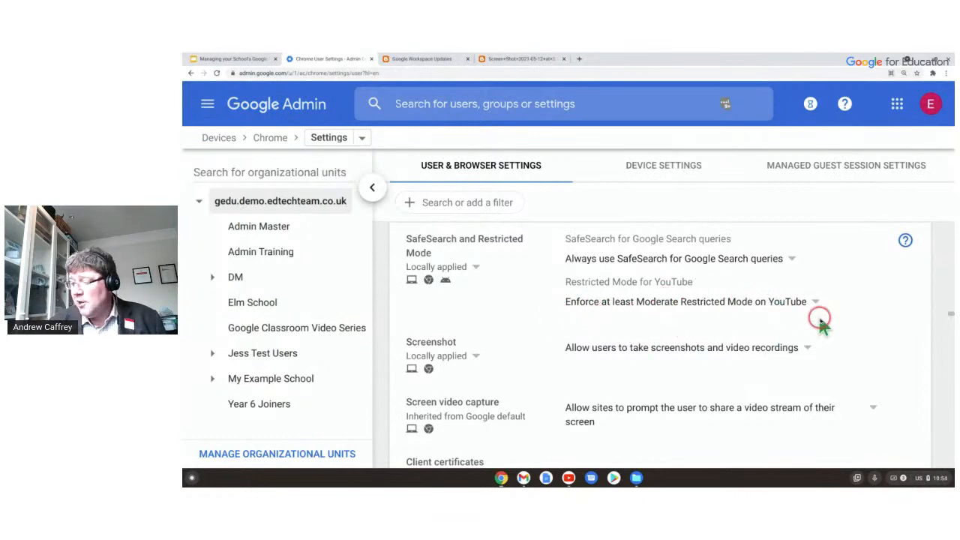
{"action": "scroll", "coordinate": [821, 322], "scroll_direction": "down", "scroll_amount": 5}
{"action": "scroll", "coordinate": [813, 321], "scroll_direction": "down", "scroll_amount": 10}
{"action": "scroll", "coordinate": [809, 311], "scroll_direction": "down", "scroll_amount": 10}
{"action": "scroll", "coordinate": [808, 315], "scroll_direction": "down", "scroll_amount": 8}
{"action": "scroll", "coordinate": [776, 324], "scroll_direction": "down", "scroll_amount": 2}
{"action": "scroll", "coordinate": [774, 328], "scroll_direction": "down", "scroll_amount": 3}
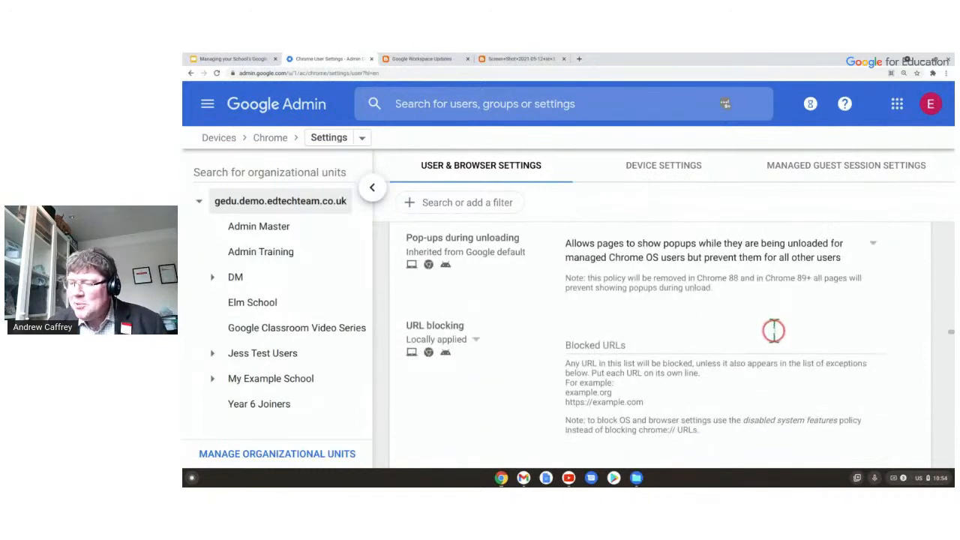
{"action": "scroll", "coordinate": [631, 391], "scroll_direction": "down", "scroll_amount": 2}
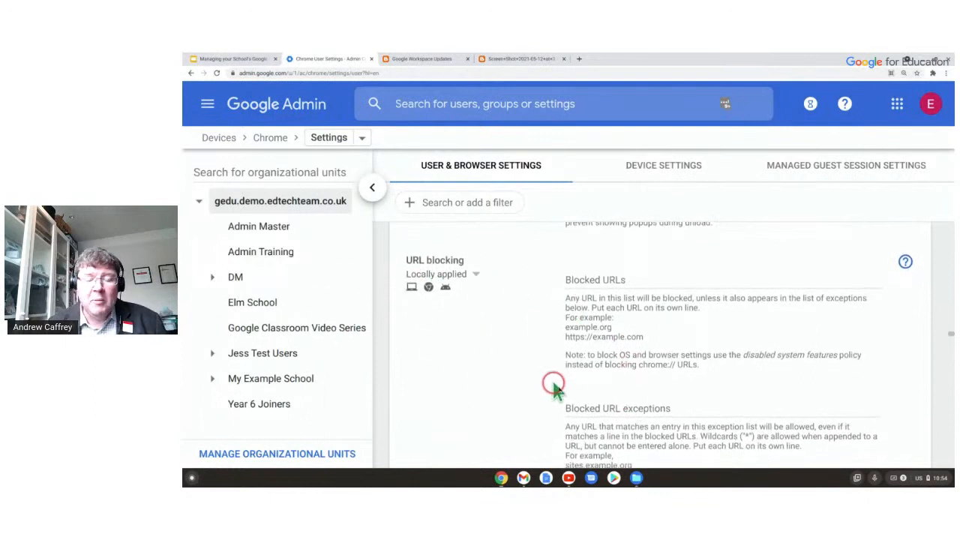
{"action": "scroll", "coordinate": [565, 390], "scroll_direction": "down", "scroll_amount": 5}
{"action": "scroll", "coordinate": [568, 391], "scroll_direction": "down", "scroll_amount": 5}
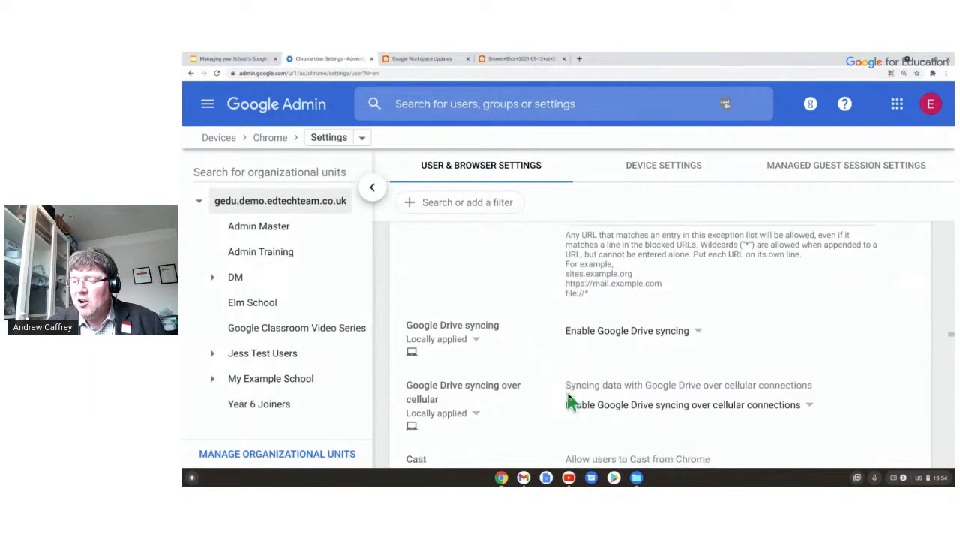
{"action": "scroll", "coordinate": [564, 392], "scroll_direction": "down", "scroll_amount": 2}
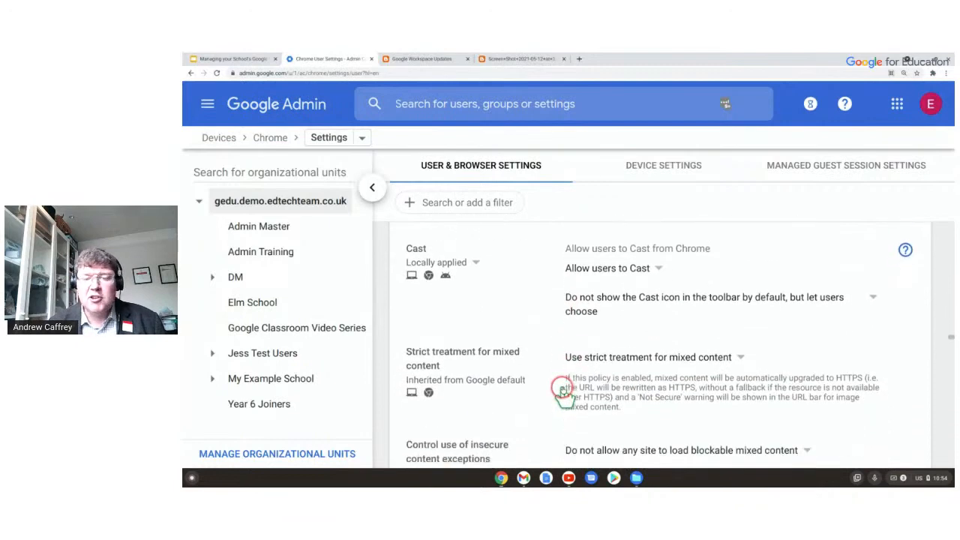
{"action": "scroll", "coordinate": [564, 394], "scroll_direction": "down", "scroll_amount": 2}
{"action": "scroll", "coordinate": [563, 396], "scroll_direction": "down", "scroll_amount": 7}
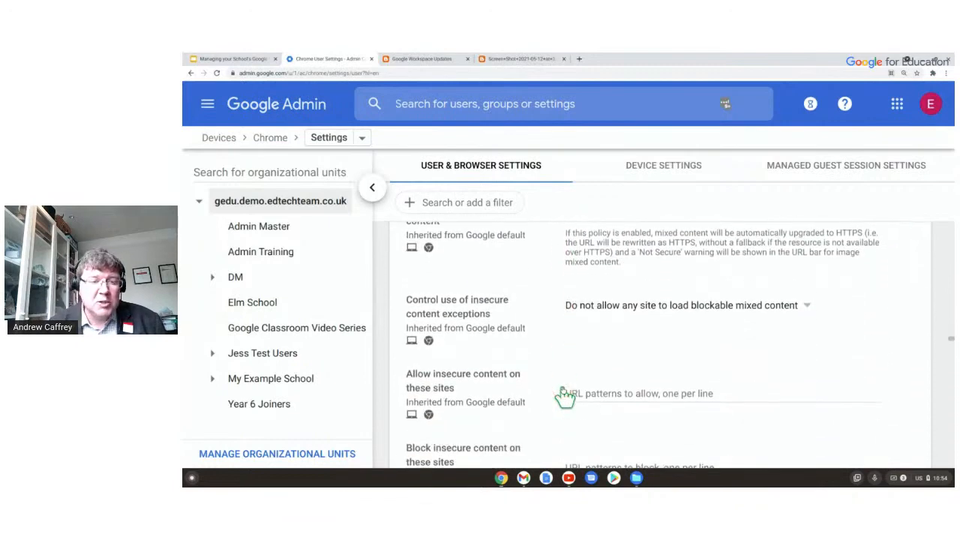
{"action": "scroll", "coordinate": [562, 390], "scroll_direction": "down", "scroll_amount": 20}
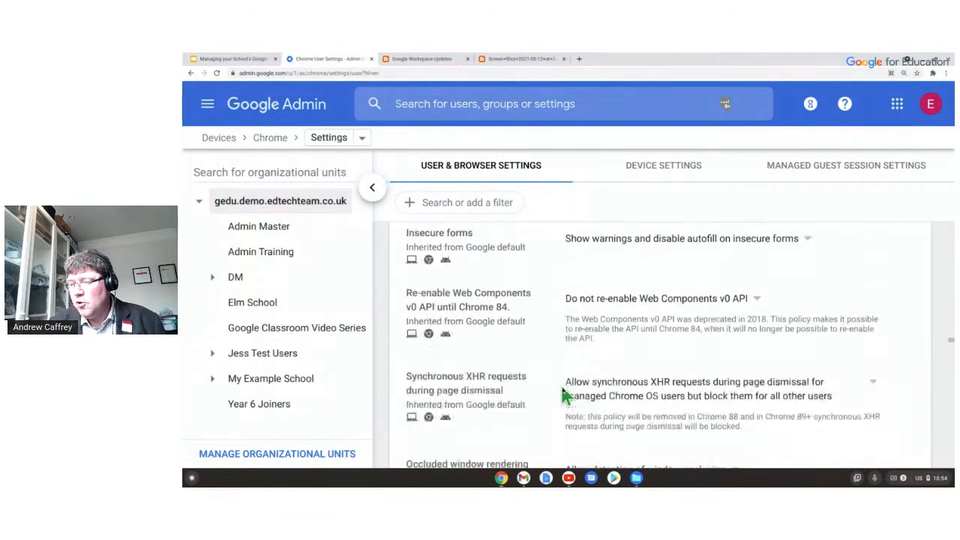
{"action": "scroll", "coordinate": [560, 383], "scroll_direction": "up", "scroll_amount": 20}
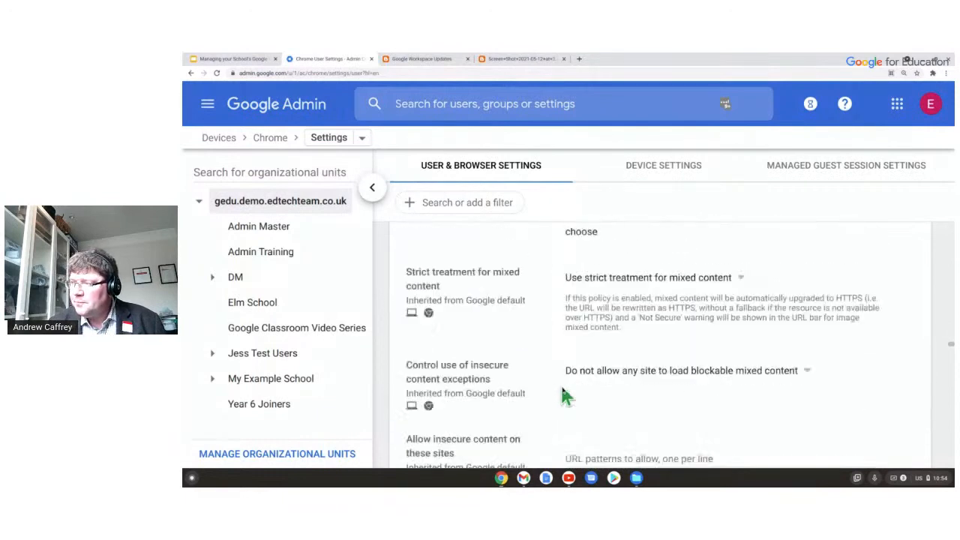
{"action": "scroll", "coordinate": [536, 413], "scroll_direction": "up", "scroll_amount": 10}
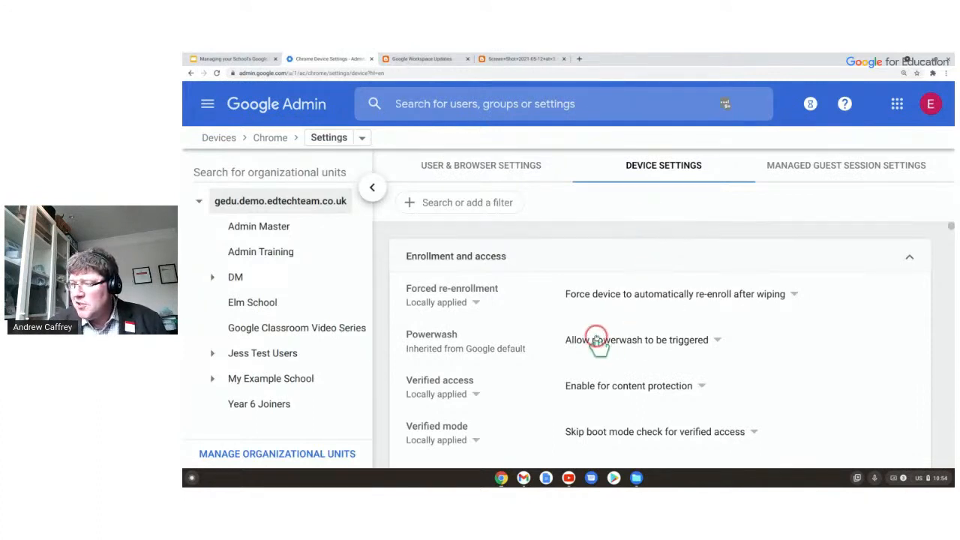
{"action": "scroll", "coordinate": [560, 276], "scroll_direction": "down", "scroll_amount": 4}
{"action": "scroll", "coordinate": [561, 275], "scroll_direction": "down", "scroll_amount": 10}
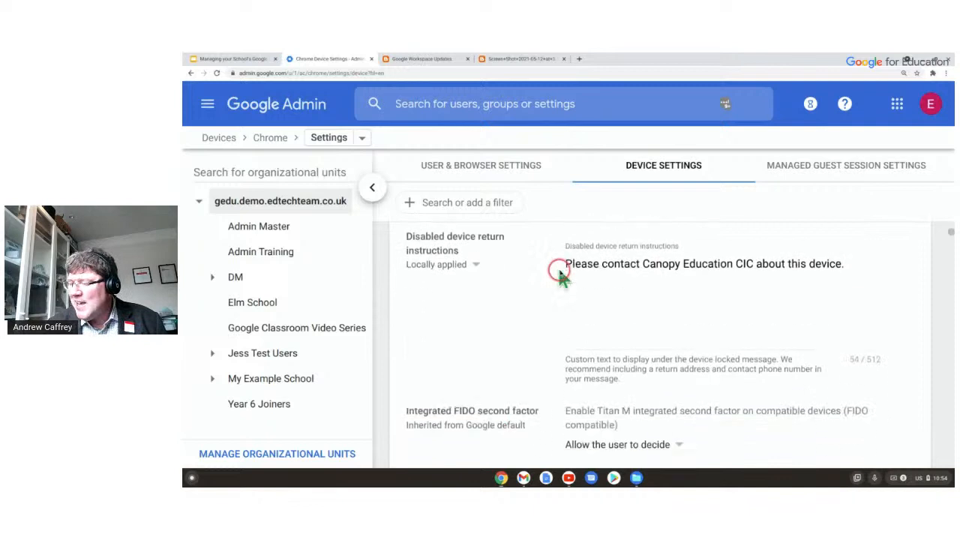
{"action": "scroll", "coordinate": [561, 276], "scroll_direction": "down", "scroll_amount": 1}
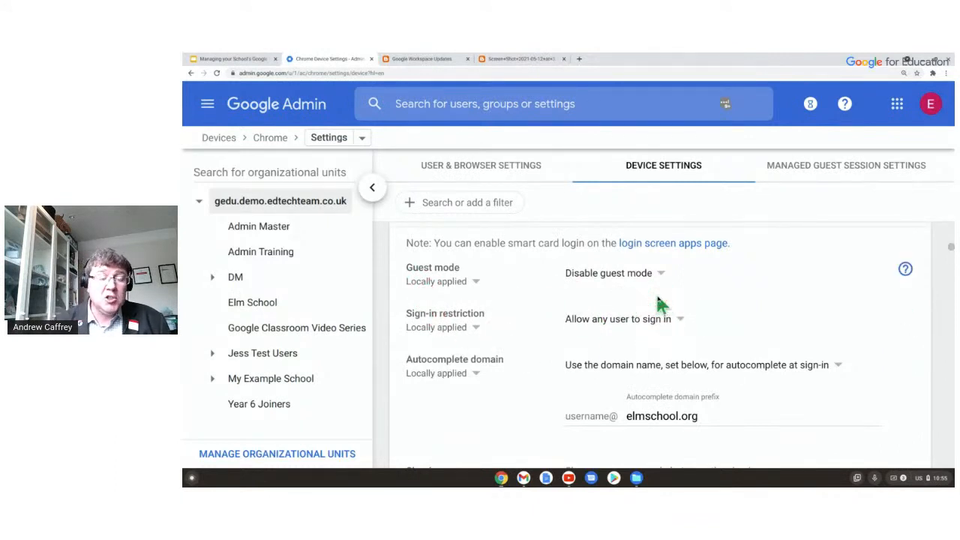
{"action": "scroll", "coordinate": [592, 278], "scroll_direction": "down", "scroll_amount": 2}
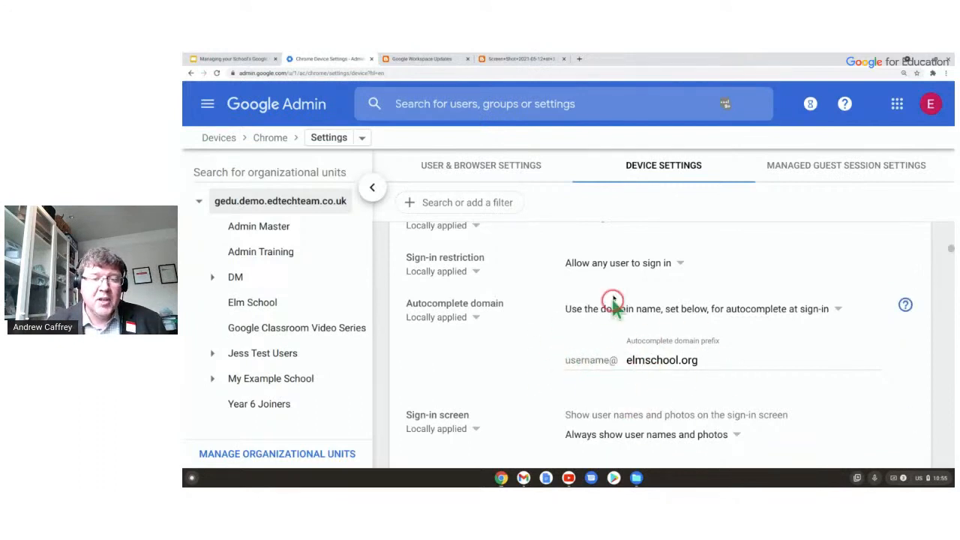
{"action": "scroll", "coordinate": [708, 375], "scroll_direction": "down", "scroll_amount": 3}
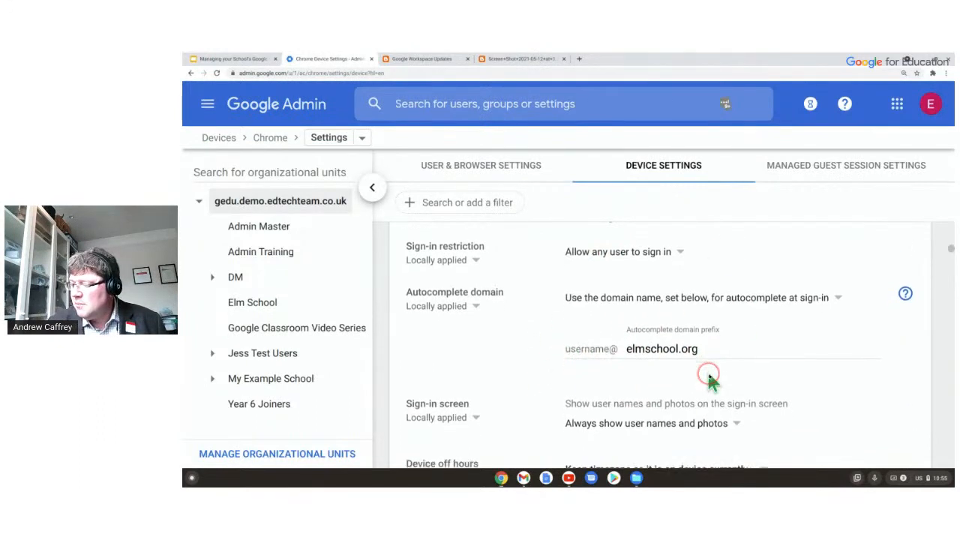
{"action": "scroll", "coordinate": [693, 318], "scroll_direction": "down", "scroll_amount": 1}
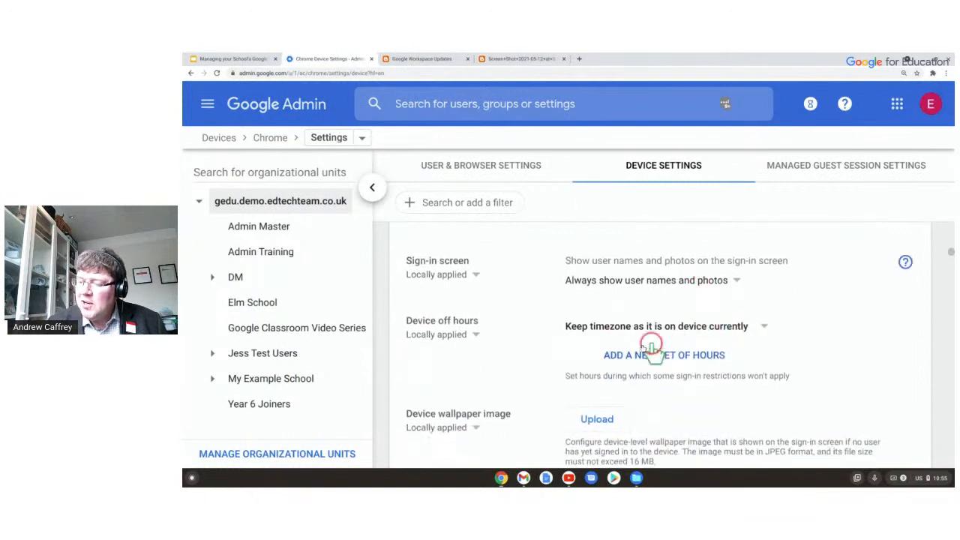
{"action": "scroll", "coordinate": [533, 413], "scroll_direction": "down", "scroll_amount": 2}
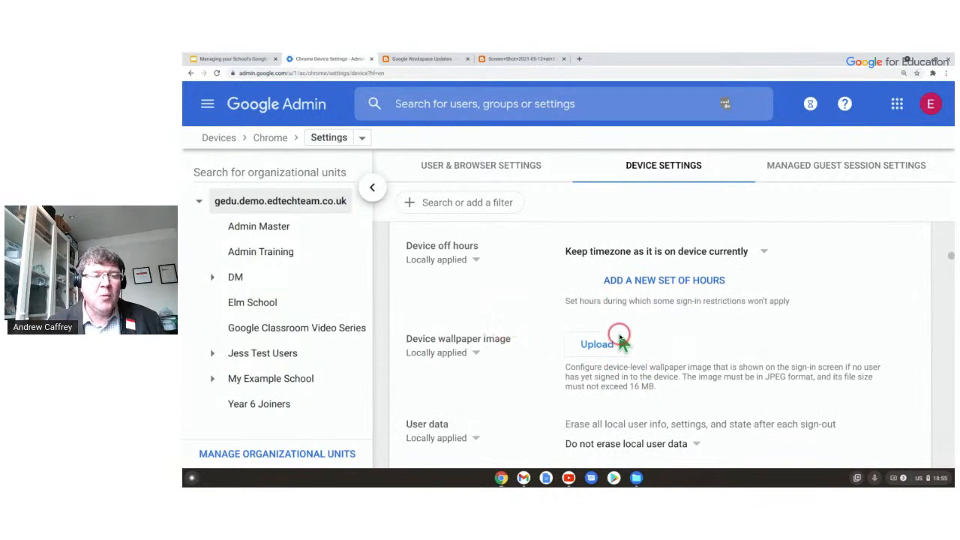
{"action": "left_click", "coordinate": [620, 339]}
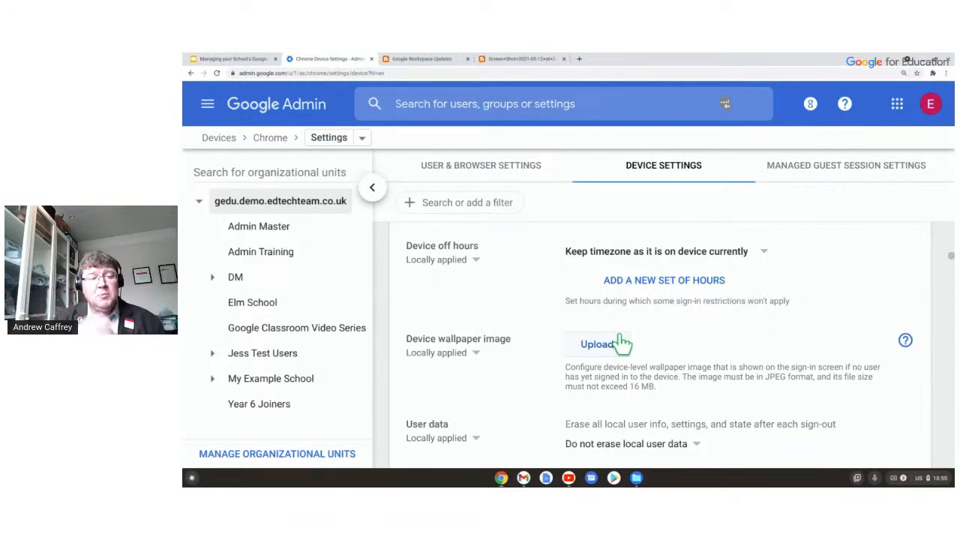
{"action": "left_click", "coordinate": [599, 363]}
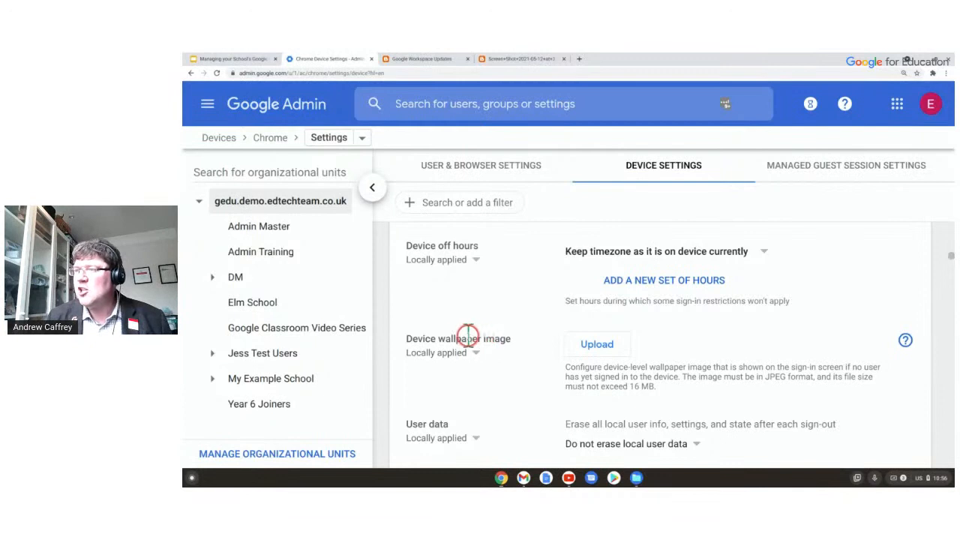
Return to Chrome Management via the breadcrumb and open Apps & extensions.
{"action": "left_click", "coordinate": [274, 139]}
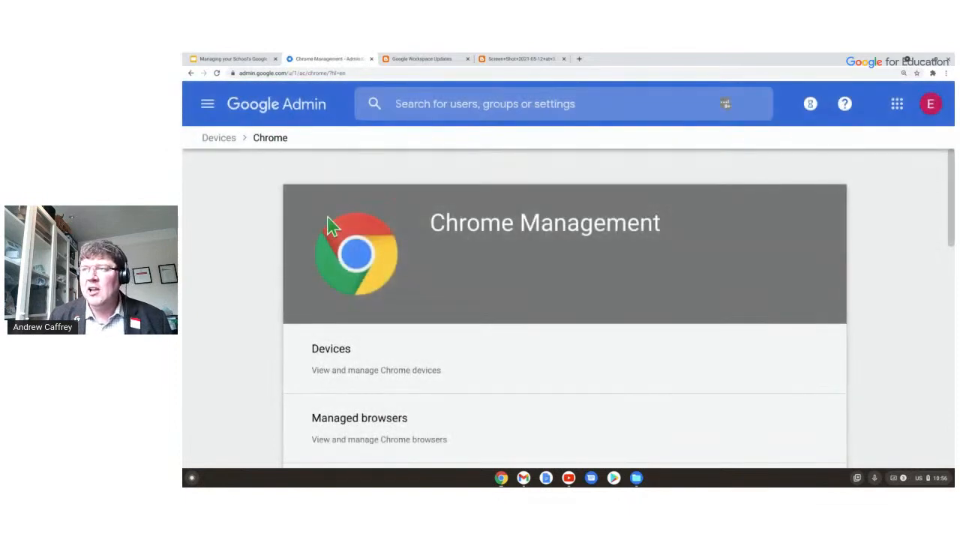
{"action": "scroll", "coordinate": [488, 258], "scroll_direction": "down", "scroll_amount": 4}
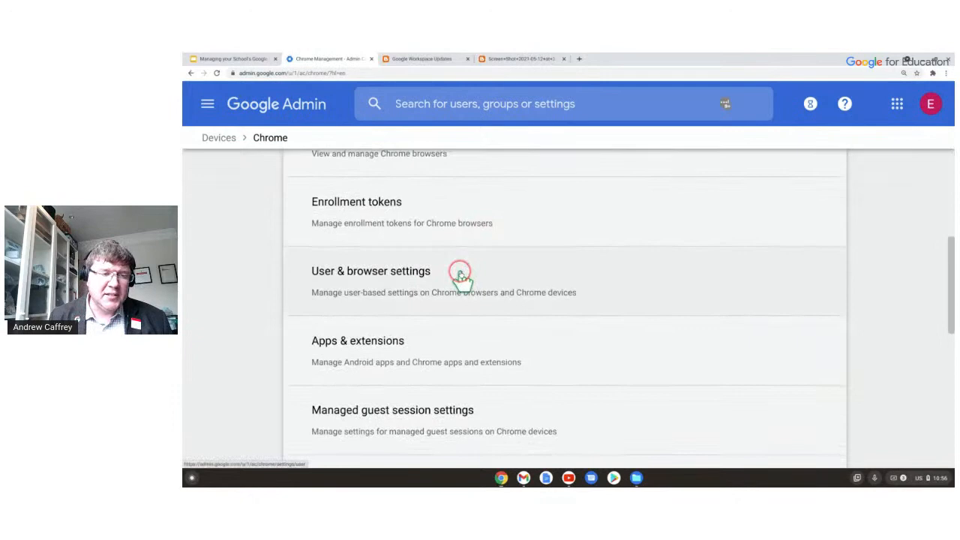
{"action": "left_click", "coordinate": [444, 351]}
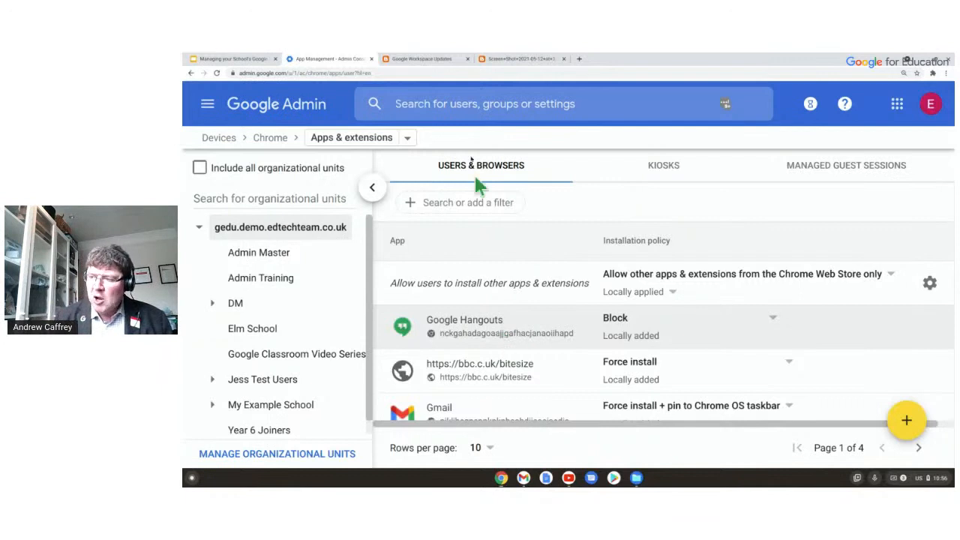
Highlight the other-apps install rule and blocked Google Hangouts, then review the Users & browsers list.
{"action": "mouse_move", "coordinate": [389, 282]}
{"action": "left_mouse_down"}
{"action": "mouse_move", "coordinate": [594, 285]}
{"action": "mouse_move", "coordinate": [394, 285]}
{"action": "left_mouse_up"}
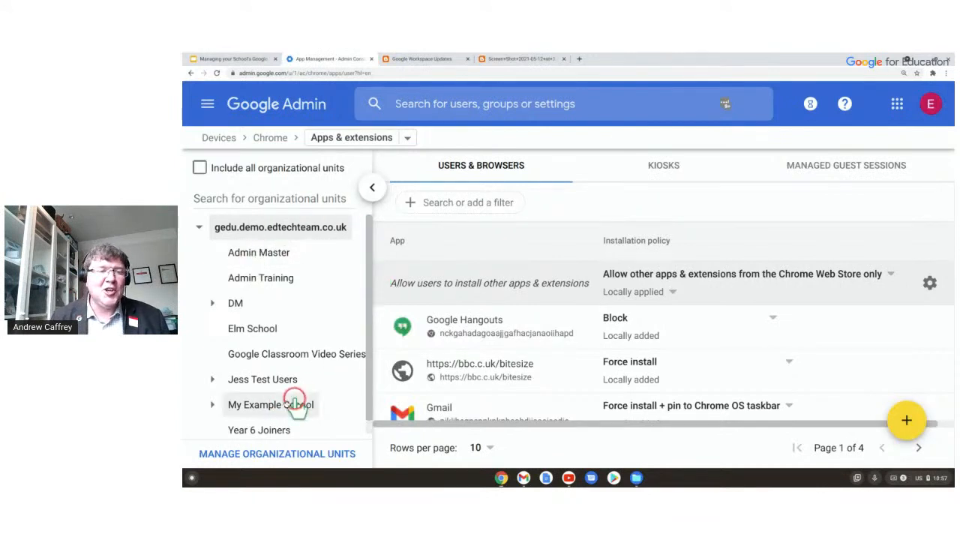
{"action": "left_click", "coordinate": [600, 299]}
{"action": "scroll", "coordinate": [602, 300], "scroll_direction": "down", "scroll_amount": 1}
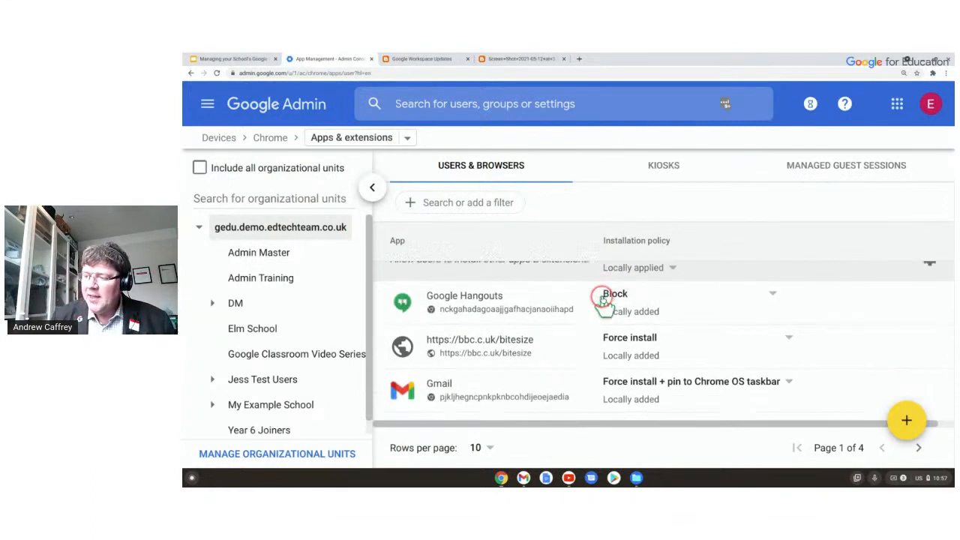
{"action": "scroll", "coordinate": [602, 301], "scroll_direction": "up", "scroll_amount": 1}
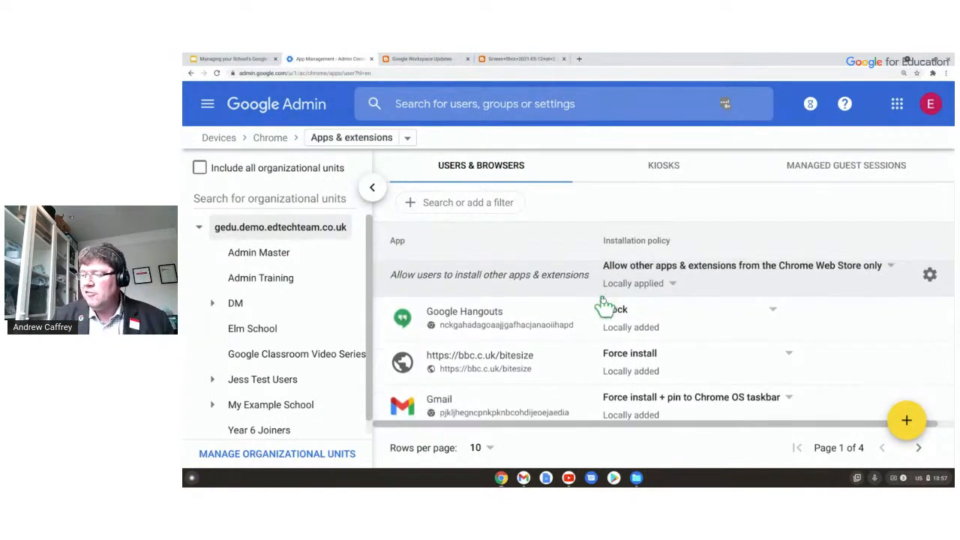
{"action": "scroll", "coordinate": [604, 304], "scroll_direction": "down", "scroll_amount": 1}
{"action": "scroll", "coordinate": [540, 338], "scroll_direction": "down", "scroll_amount": 4}
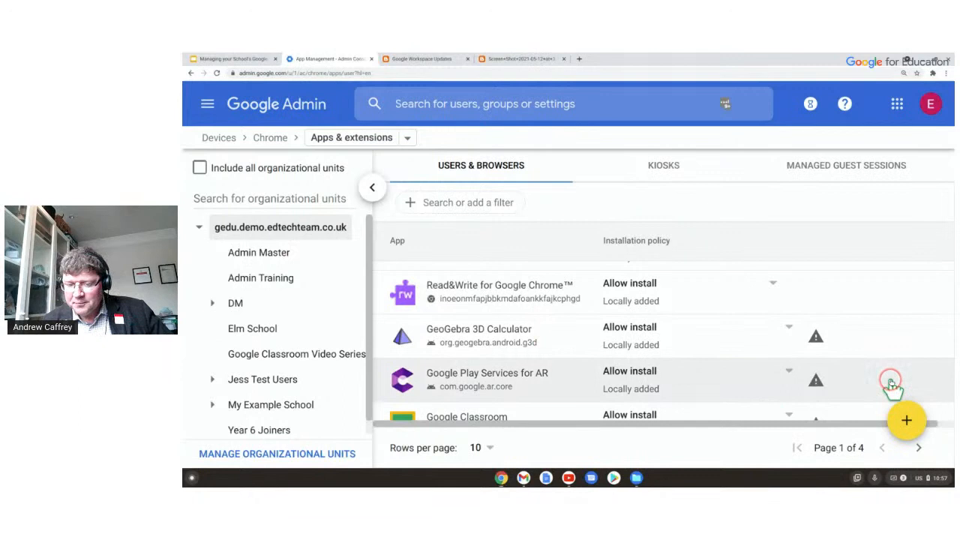
{"action": "mouse_move", "coordinate": [908, 422]}
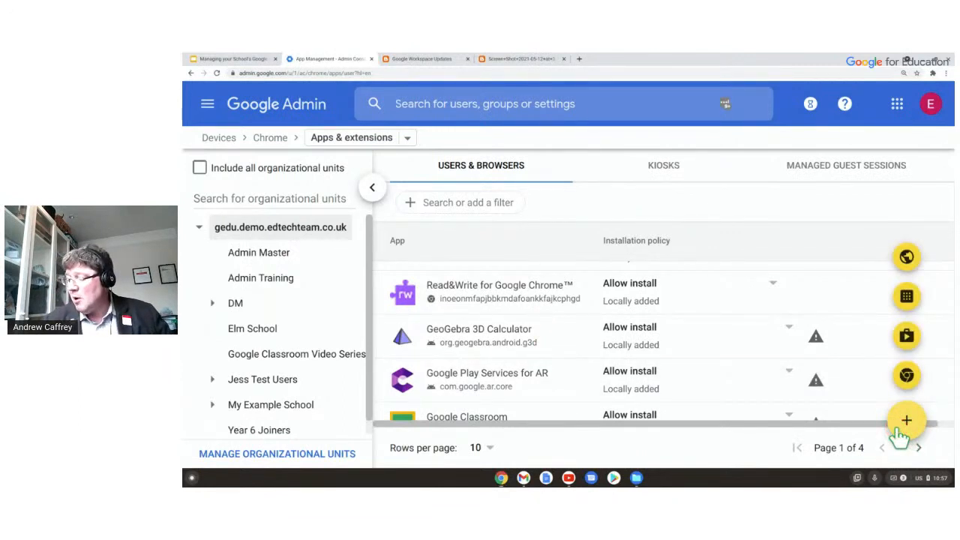
Search the Chrome Web Store for 'add to google classroom' and add it with Allow install.
{"action": "left_click", "coordinate": [904, 385]}
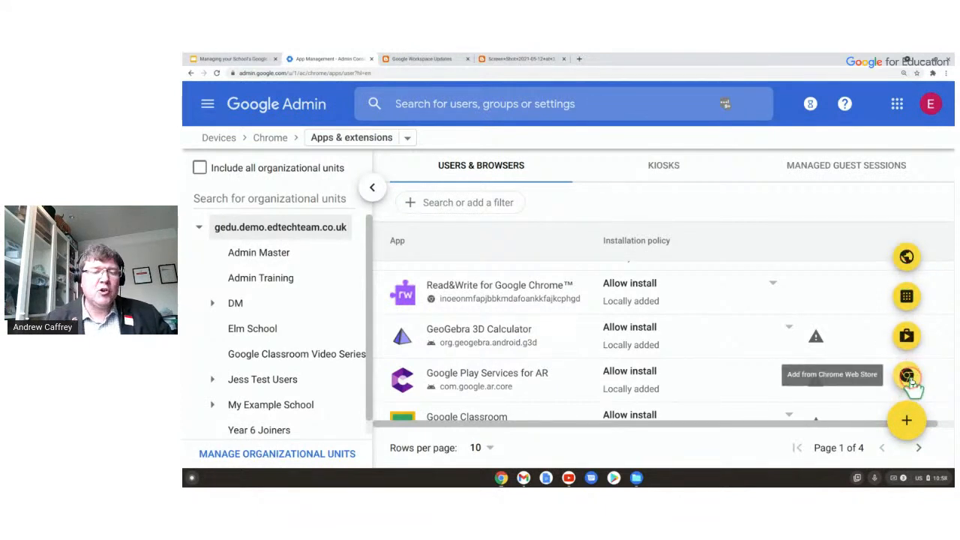
{"action": "left_click", "coordinate": [907, 377]}
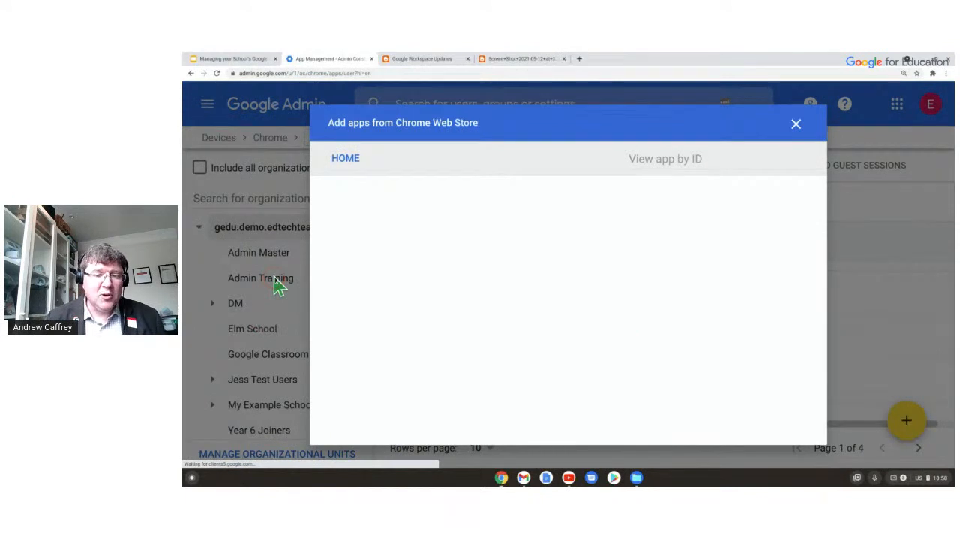
{"action": "left_click", "coordinate": [694, 192]}
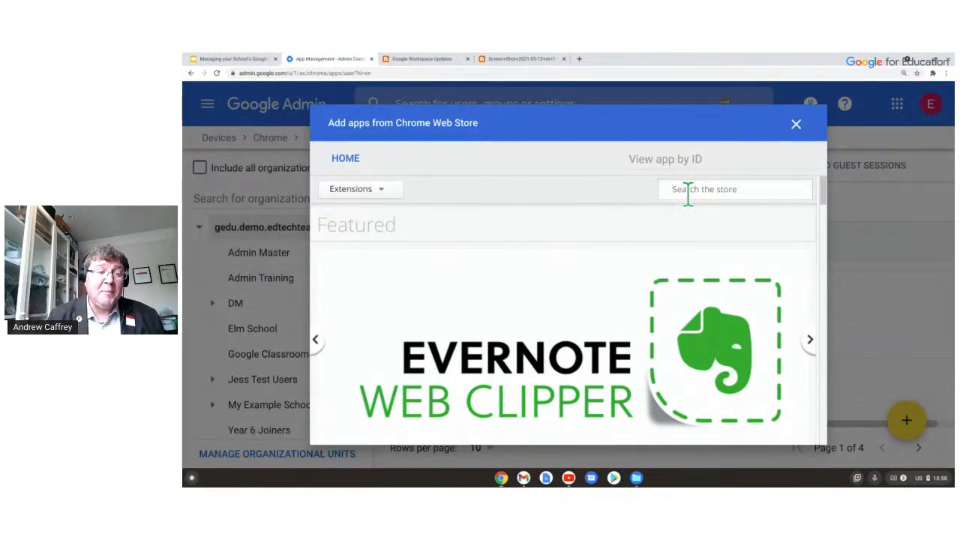
{"action": "type", "text": "add to "}
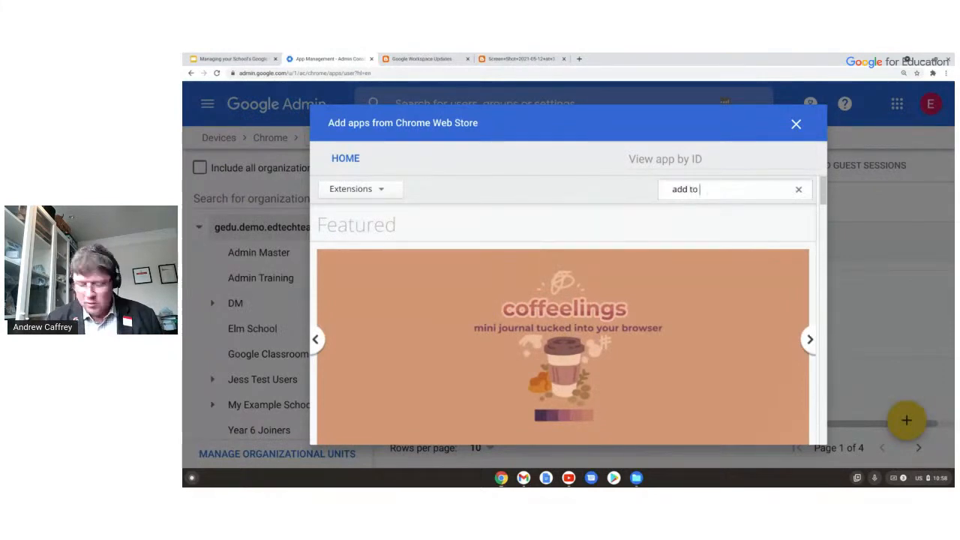
{"action": "type", "text": "google classroom"}
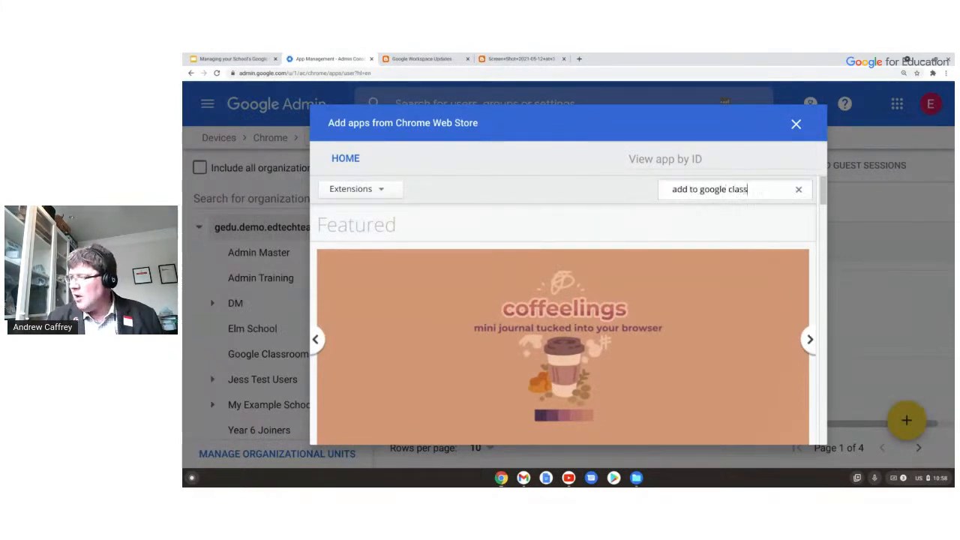
{"action": "key", "text": "Return"}
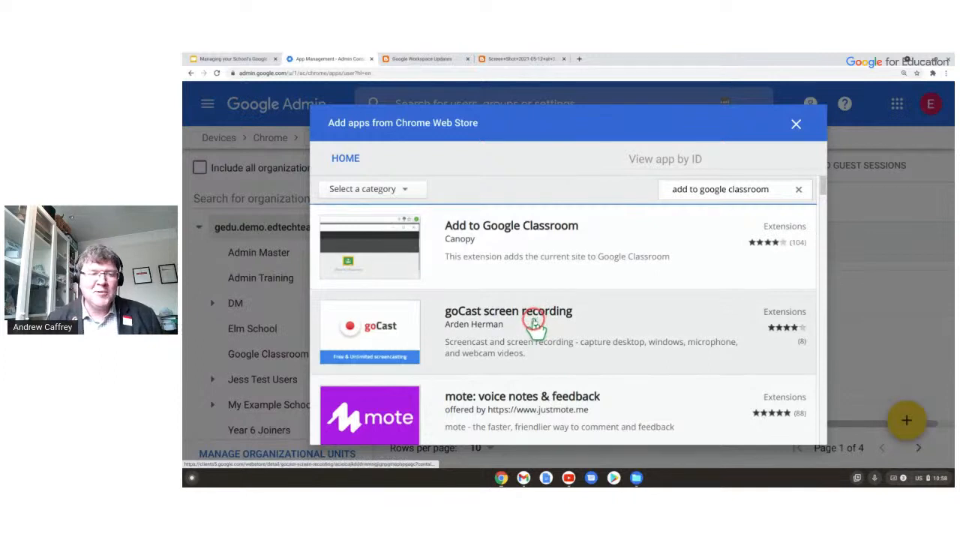
{"action": "left_click", "coordinate": [514, 256]}
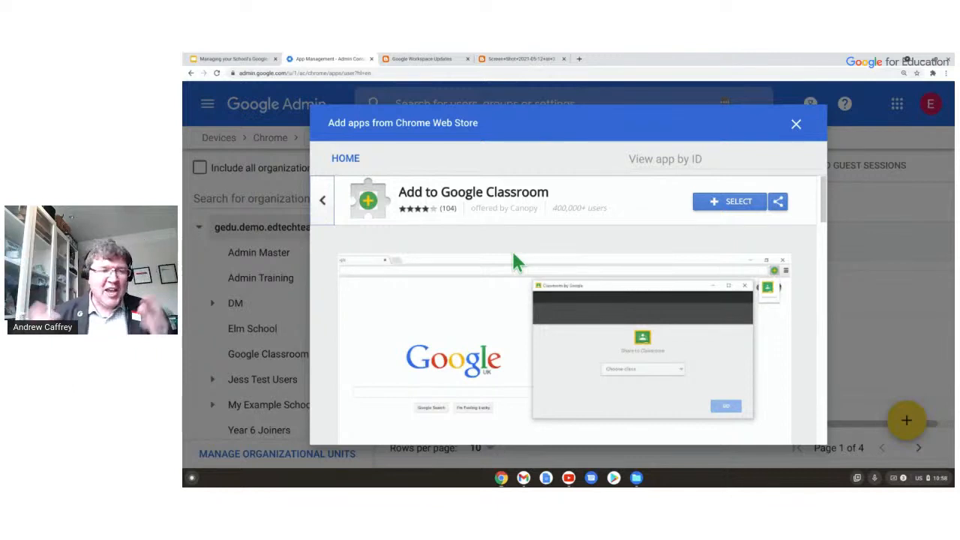
{"action": "left_click", "coordinate": [524, 259]}
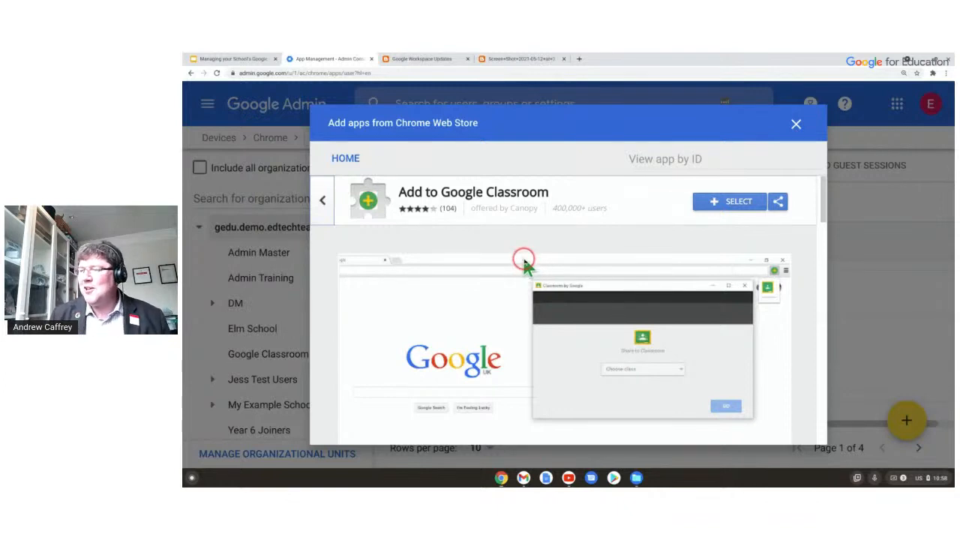
{"action": "left_click", "coordinate": [716, 201]}
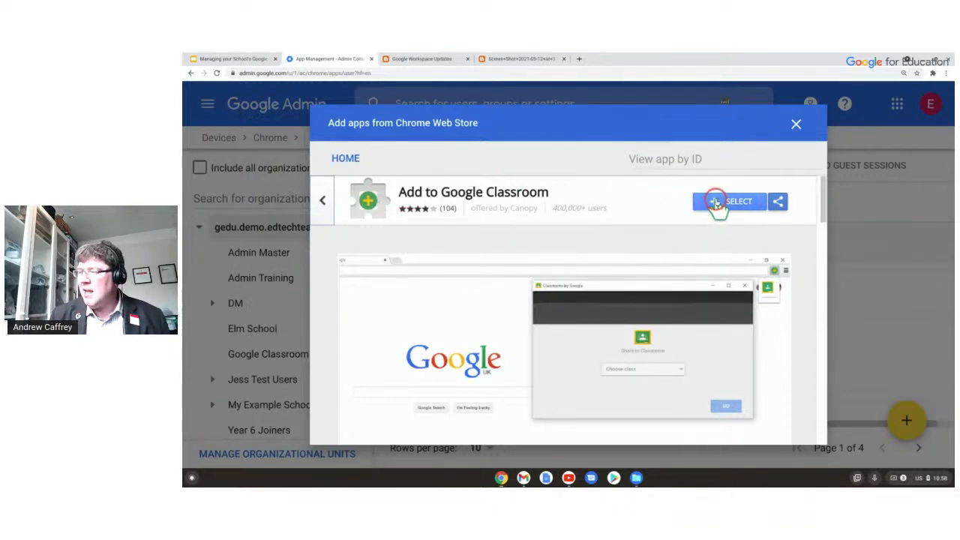
{"action": "left_click", "coordinate": [610, 289]}
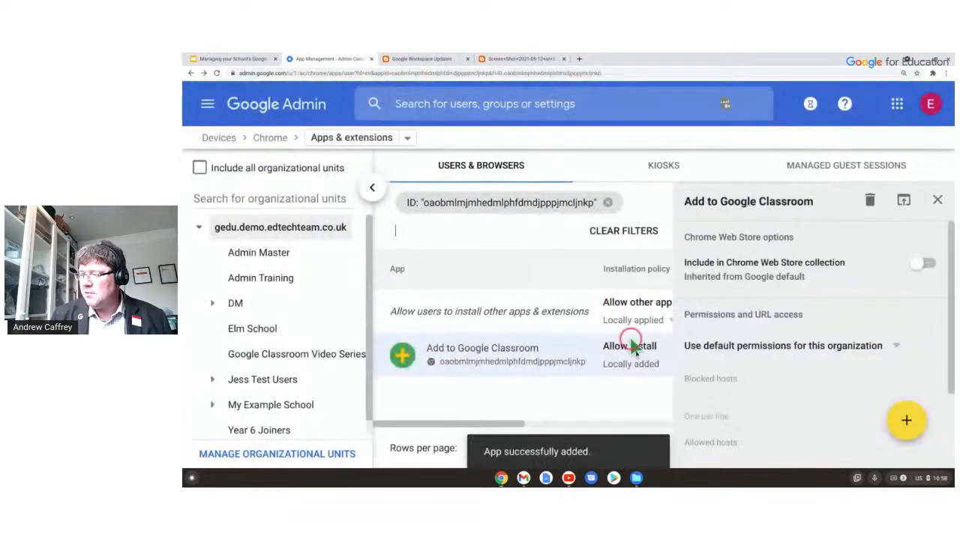
Close the extension's settings panel and open Add to Google Classroom's installation policy choices.
{"action": "left_click", "coordinate": [799, 188]}
{"action": "left_click", "coordinate": [937, 199]}
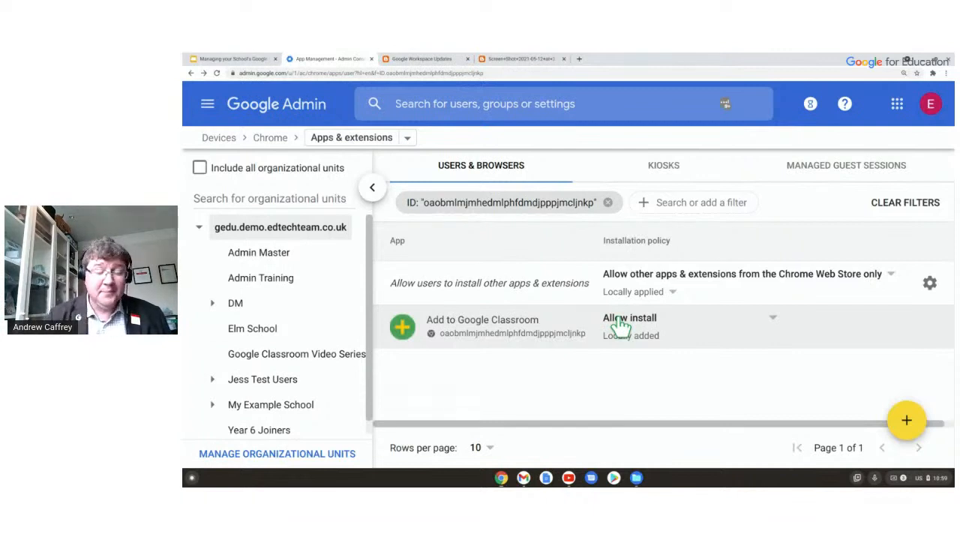
{"action": "left_click", "coordinate": [631, 322]}
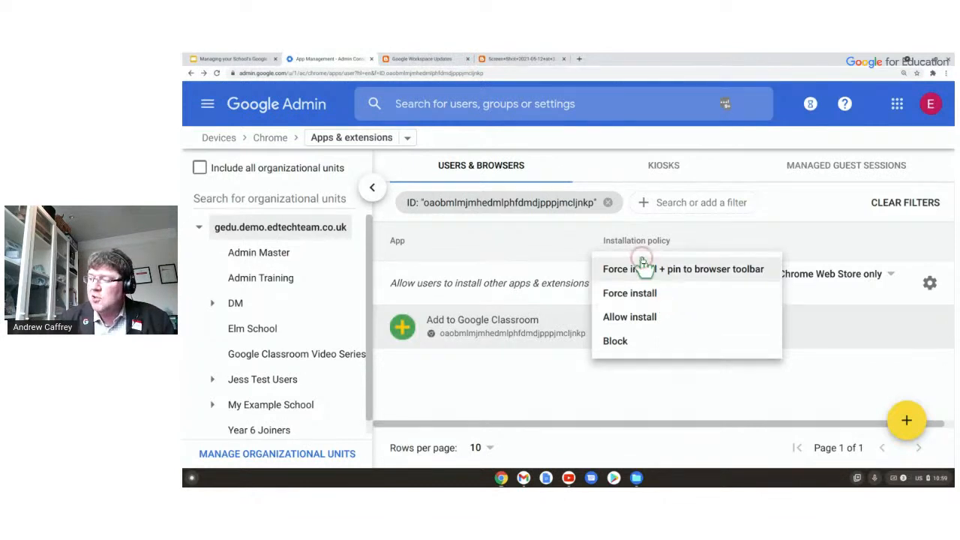
{"action": "left_click", "coordinate": [673, 274]}
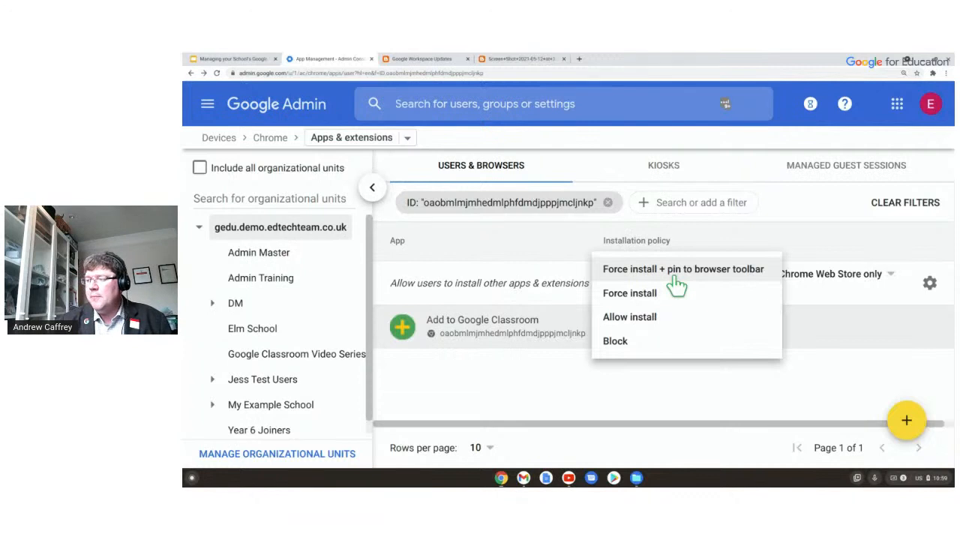
{"action": "left_click", "coordinate": [673, 315]}
{"action": "left_click", "coordinate": [669, 293]}
Trial Force install, revert it back to Allow install, and return to the Slides presentation.
{"action": "left_click", "coordinate": [671, 315]}
{"action": "left_click", "coordinate": [649, 292]}
{"action": "left_click", "coordinate": [653, 316]}
{"action": "left_click", "coordinate": [642, 339]}
{"action": "left_click", "coordinate": [641, 272]}
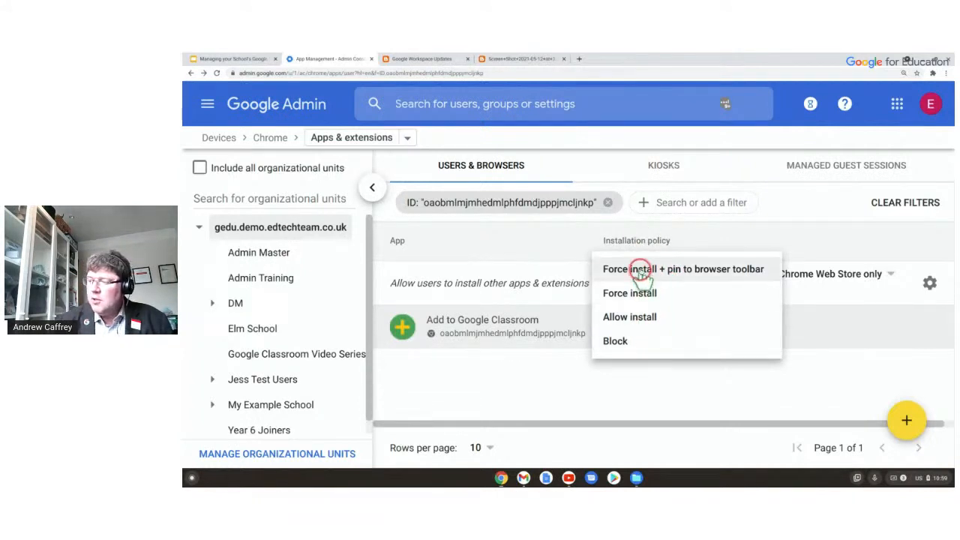
{"action": "left_click", "coordinate": [664, 295]}
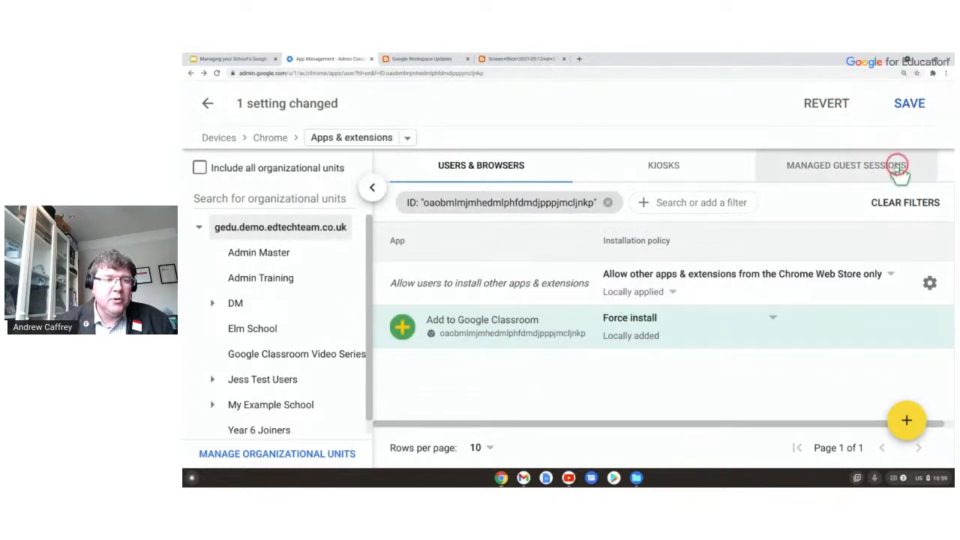
{"action": "left_click", "coordinate": [840, 103]}
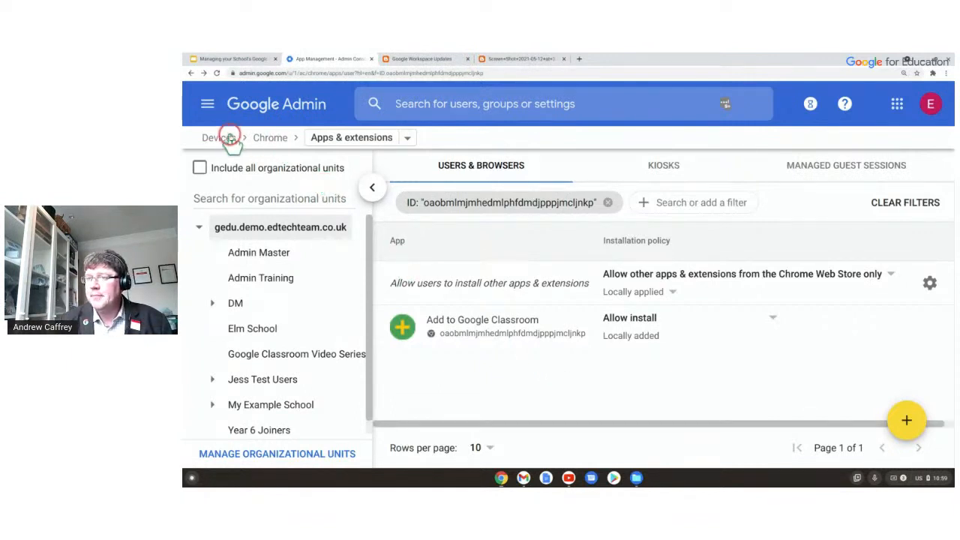
{"action": "left_click", "coordinate": [246, 59]}
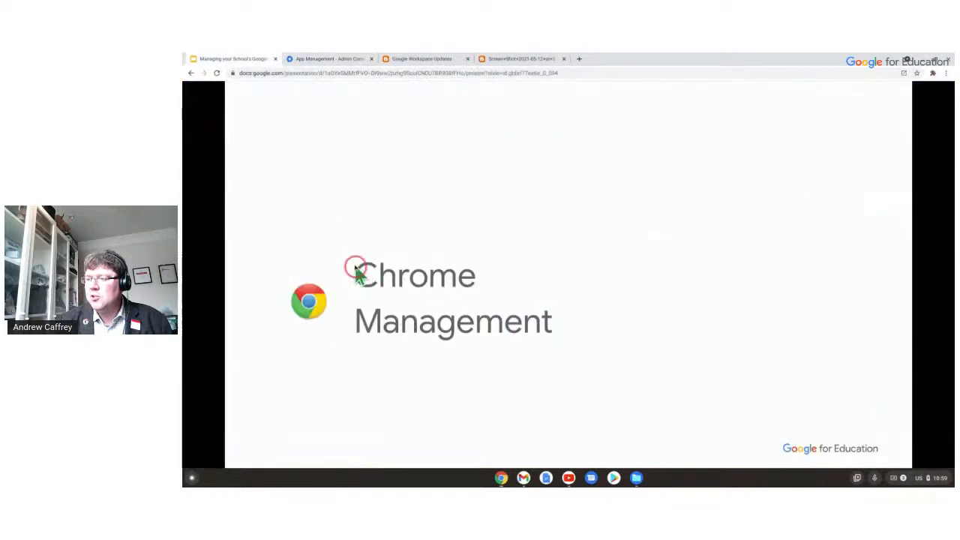
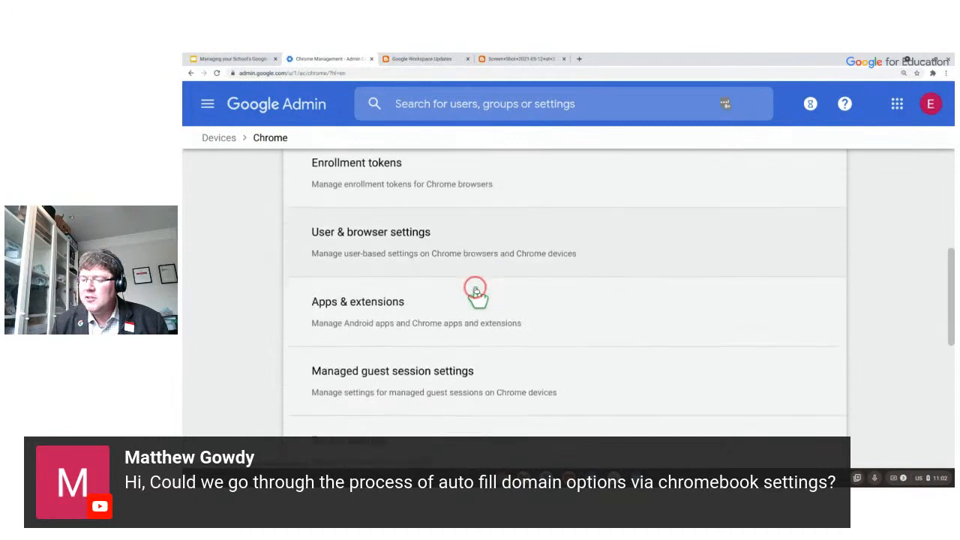
Open the Chrome device settings page in Google Admin.
{"action": "left_click", "coordinate": [344, 279]}
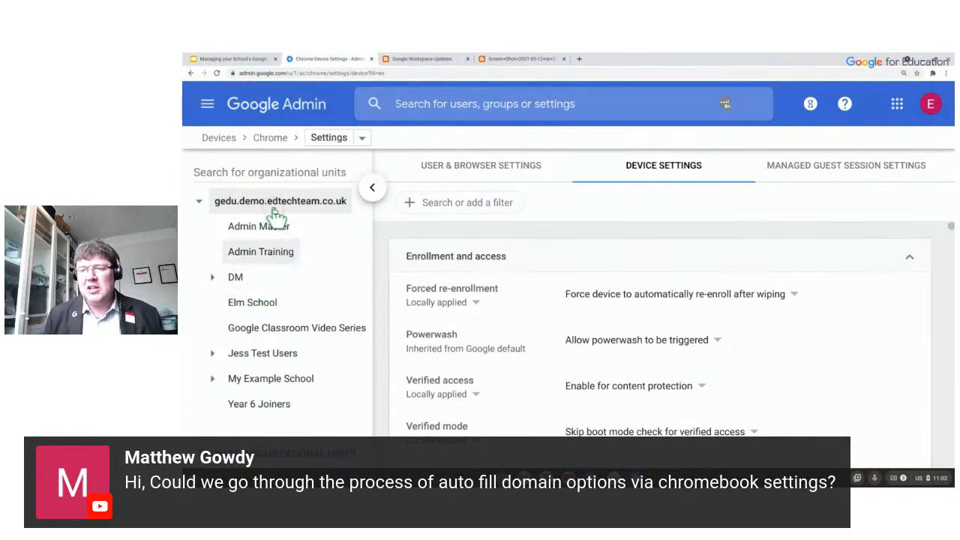
{"action": "left_click", "coordinate": [238, 193]}
{"action": "left_click", "coordinate": [622, 164]}
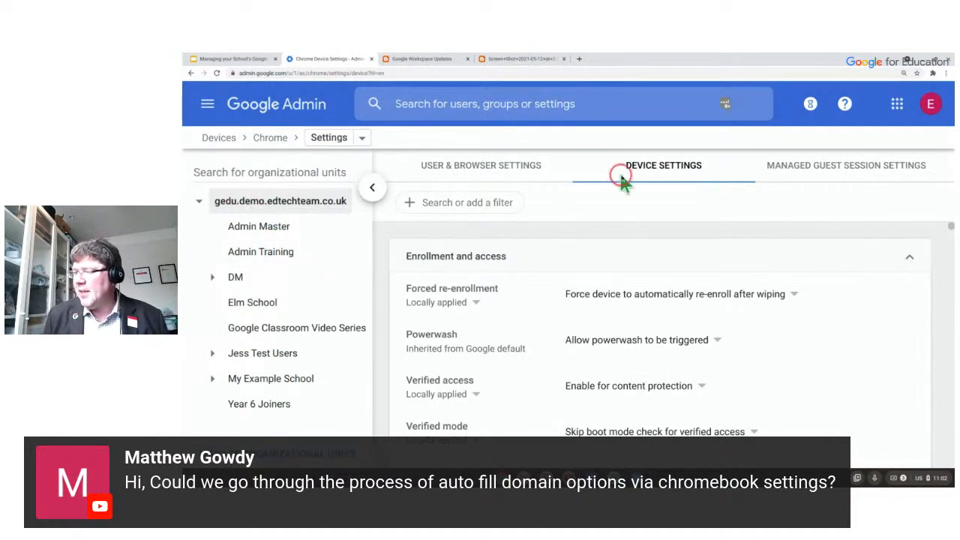
{"action": "left_click", "coordinate": [674, 163]}
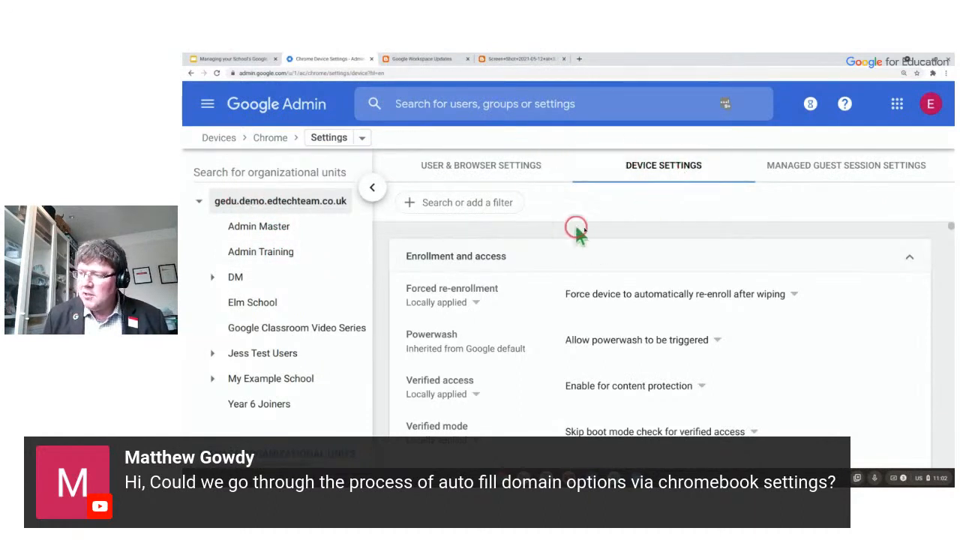
Scroll to Sign-in settings, where Autocomplete domain uses the elmschool.org prefix.
{"action": "scroll", "coordinate": [627, 255], "scroll_direction": "down", "scroll_amount": 5}
{"action": "scroll", "coordinate": [626, 252], "scroll_direction": "down", "scroll_amount": 8}
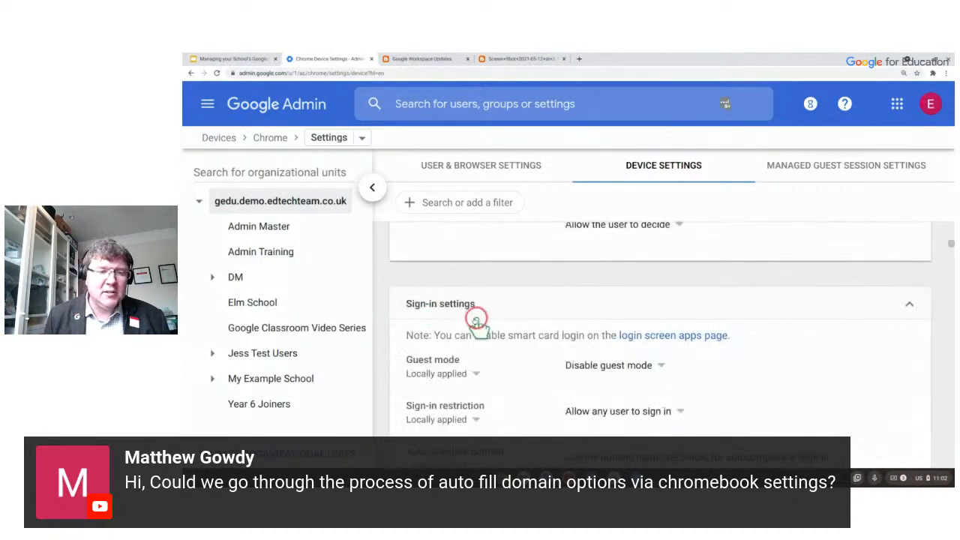
{"action": "scroll", "coordinate": [475, 314], "scroll_direction": "down", "scroll_amount": 2}
{"action": "scroll", "coordinate": [482, 319], "scroll_direction": "down", "scroll_amount": 1}
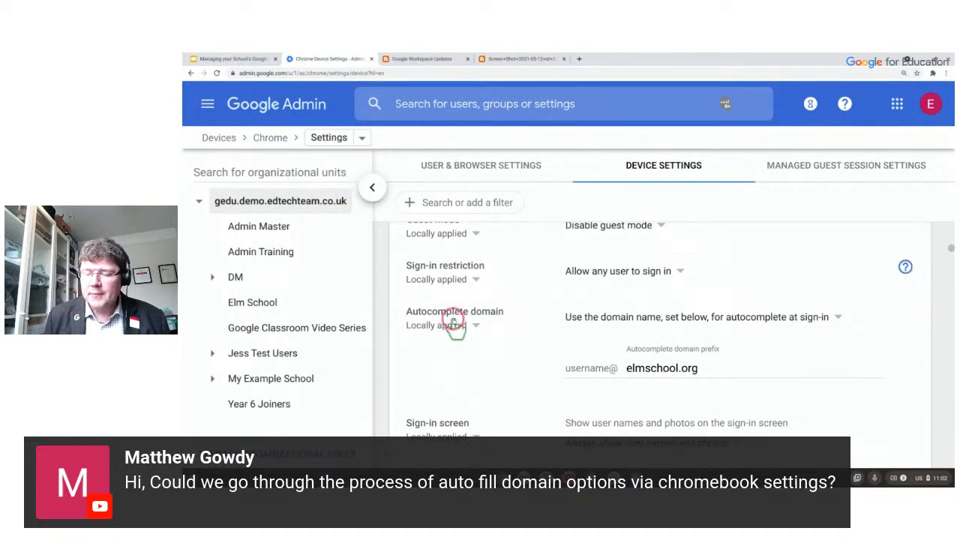
{"action": "scroll", "coordinate": [506, 297], "scroll_direction": "down", "scroll_amount": 1}
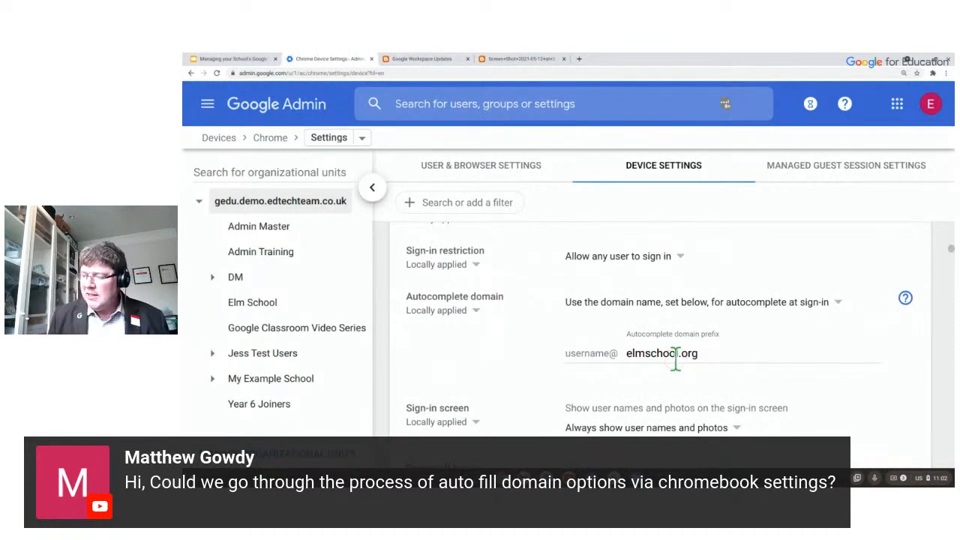
{"action": "left_click", "coordinate": [575, 357]}
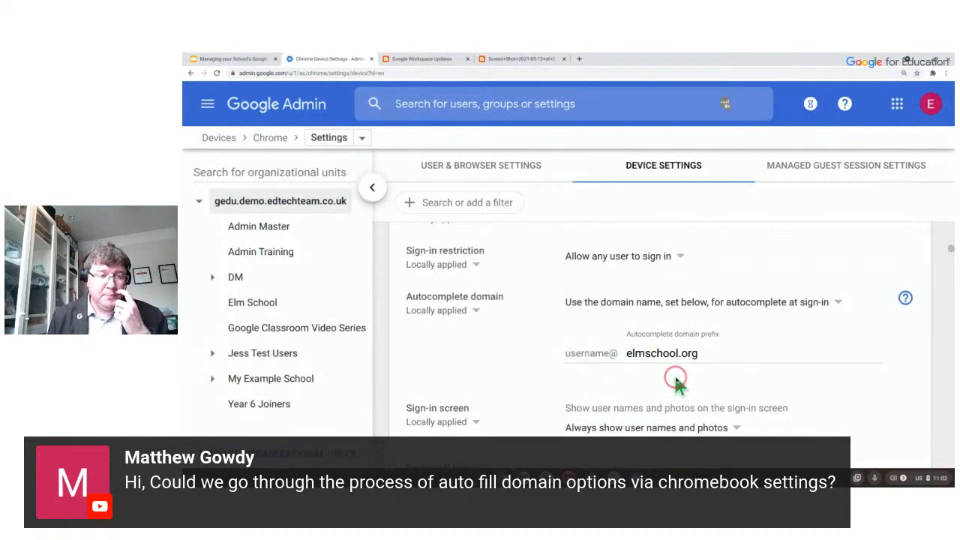
{"action": "scroll", "coordinate": [675, 384], "scroll_direction": "up", "scroll_amount": 1}
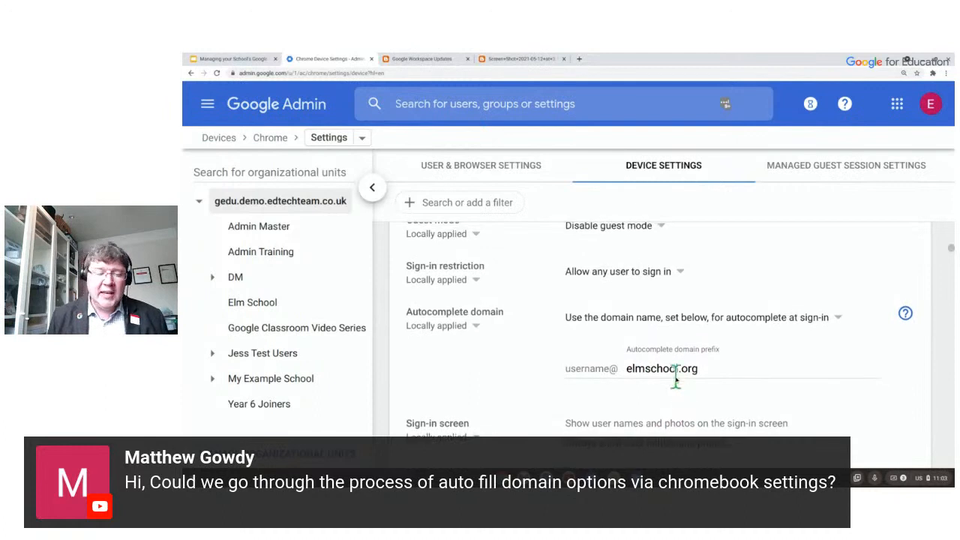
{"action": "scroll", "coordinate": [679, 367], "scroll_direction": "up", "scroll_amount": 1}
{"action": "scroll", "coordinate": [621, 280], "scroll_direction": "up", "scroll_amount": 1}
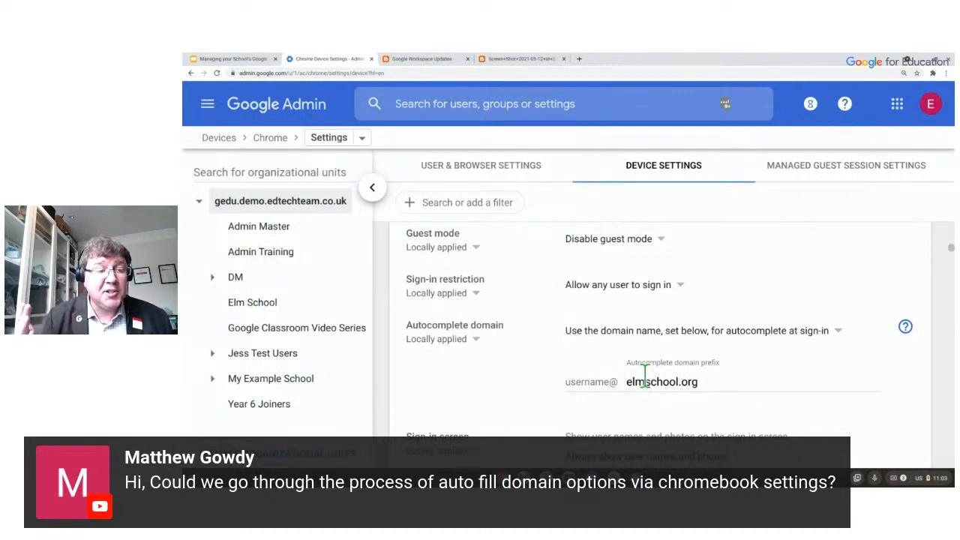
Keep the sign-in restriction set to 'Allow any user to sign in'.
{"action": "left_click", "coordinate": [613, 279]}
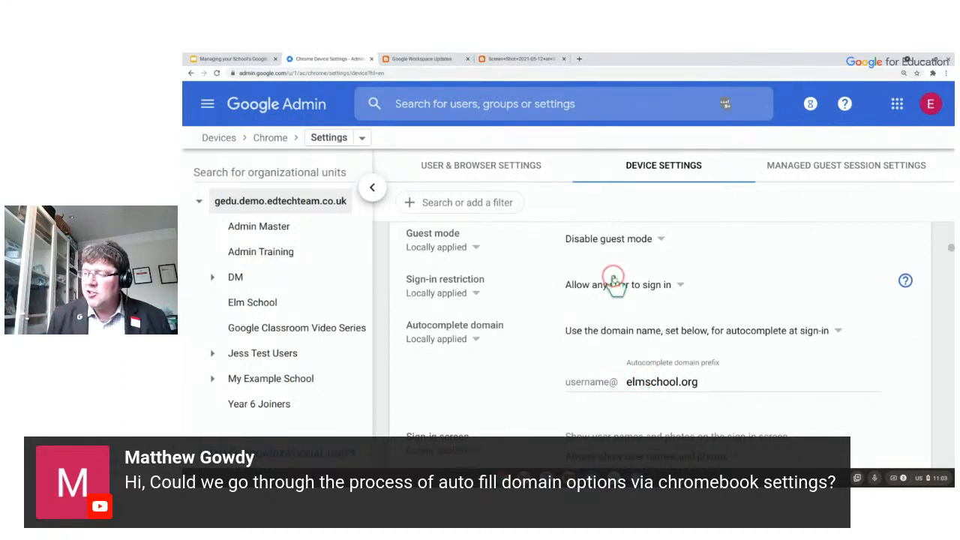
{"action": "left_click", "coordinate": [664, 264]}
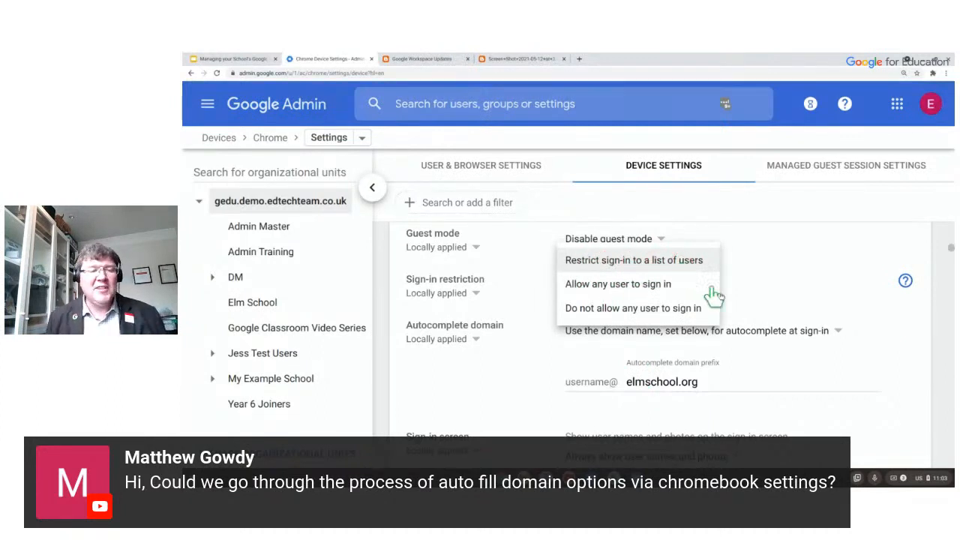
{"action": "left_click", "coordinate": [887, 314]}
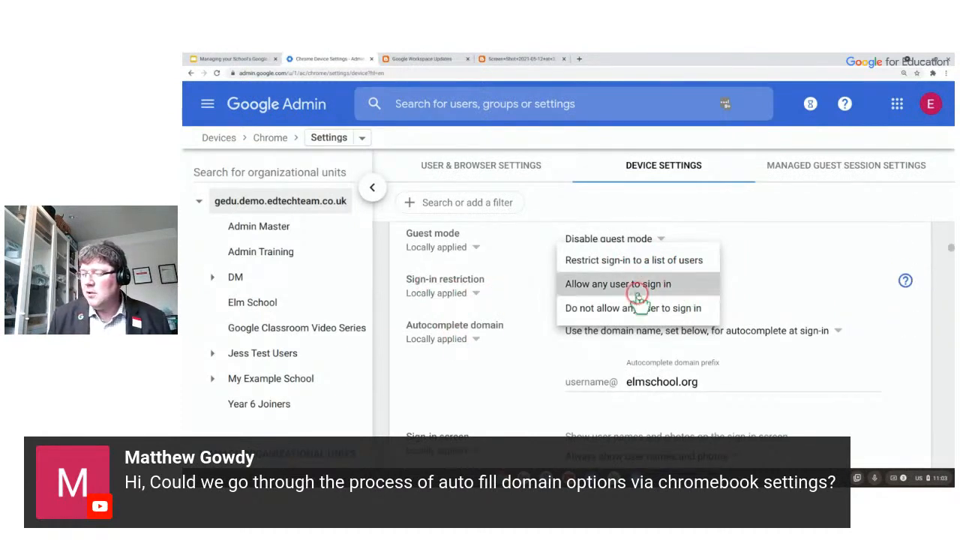
{"action": "left_click", "coordinate": [393, 371]}
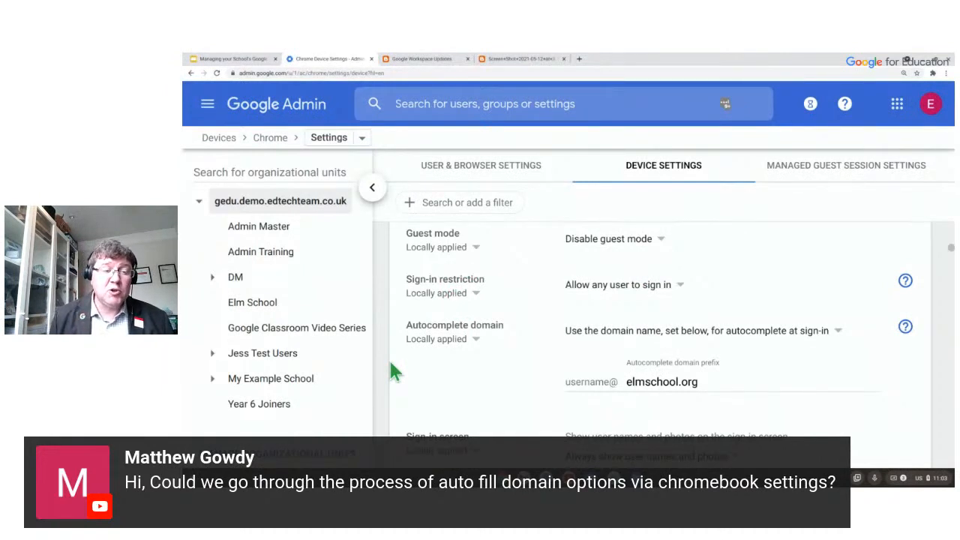
Return to the presentation and advance to the Reporting section slide.
{"action": "left_click_drag", "start_coordinate": [300, 293], "coordinate": [294, 324]}
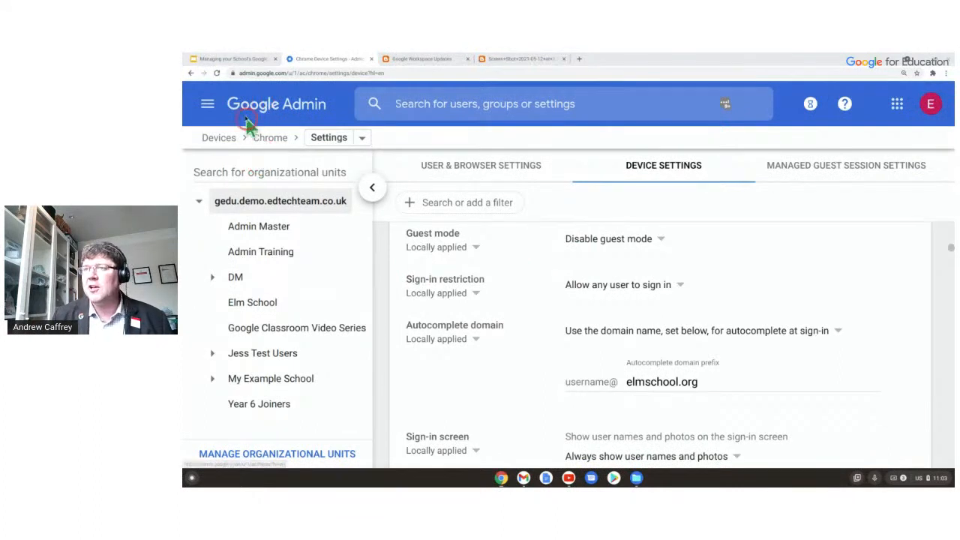
{"action": "left_click", "coordinate": [246, 58]}
{"action": "left_click", "coordinate": [373, 245]}
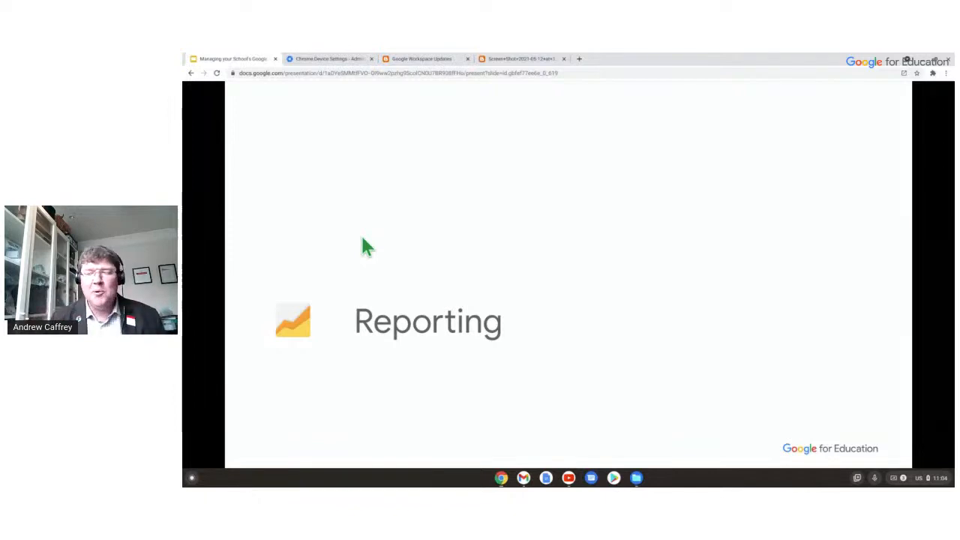
Go back to the Admin console home and open the Reports section.
{"action": "left_click", "coordinate": [338, 57]}
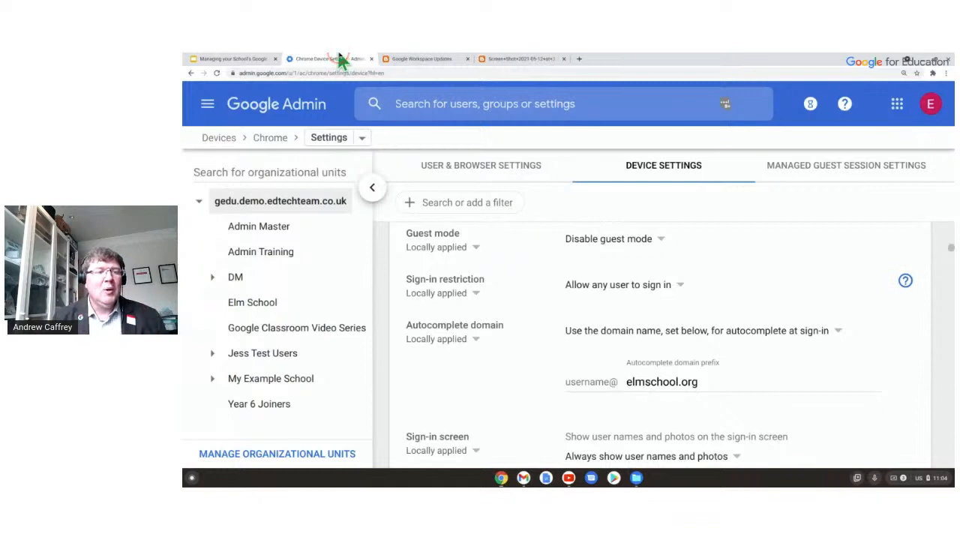
{"action": "left_click", "coordinate": [317, 106]}
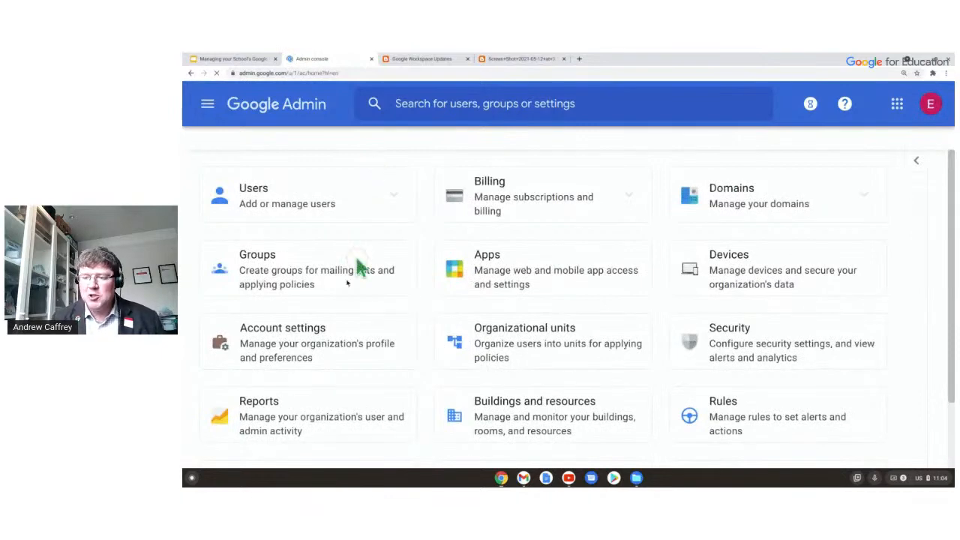
{"action": "left_click", "coordinate": [285, 422]}
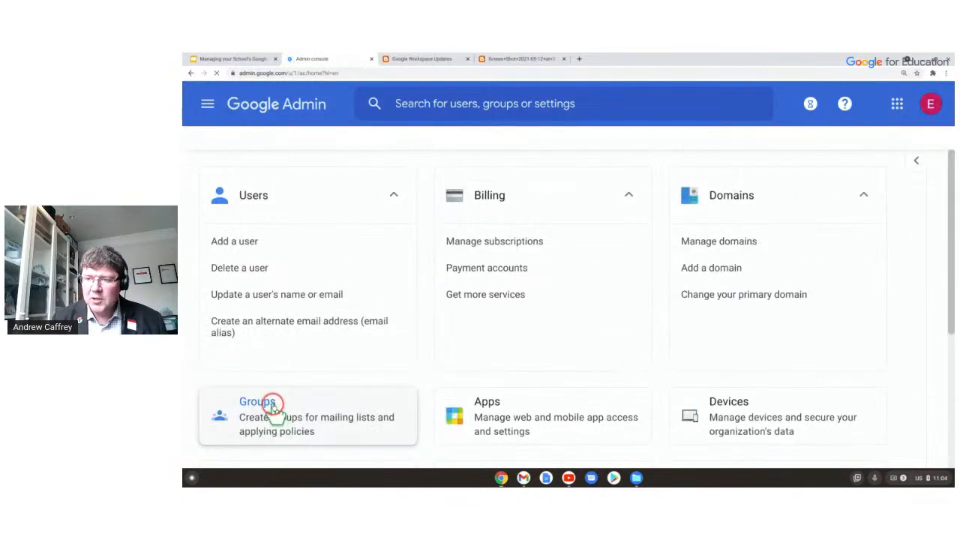
{"action": "scroll", "coordinate": [330, 345], "scroll_direction": "down", "scroll_amount": 3}
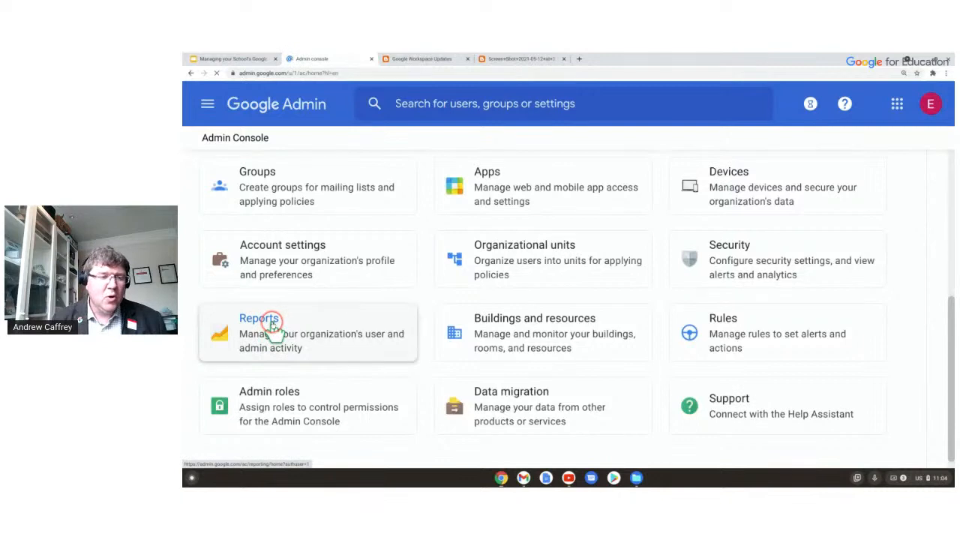
{"action": "left_click", "coordinate": [402, 312]}
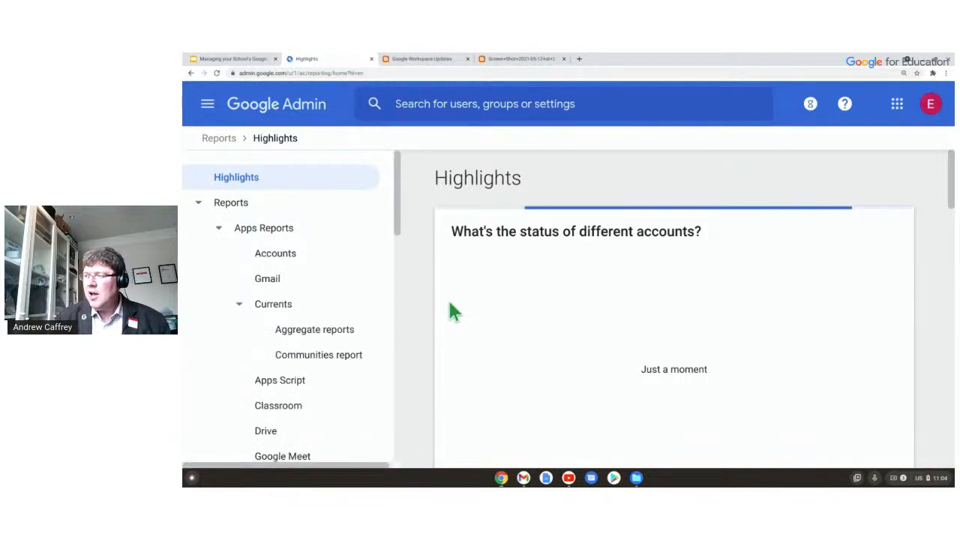
Scroll the Reports Highlights page to 'What's the user activity in different apps?'.
{"action": "left_click", "coordinate": [447, 304]}
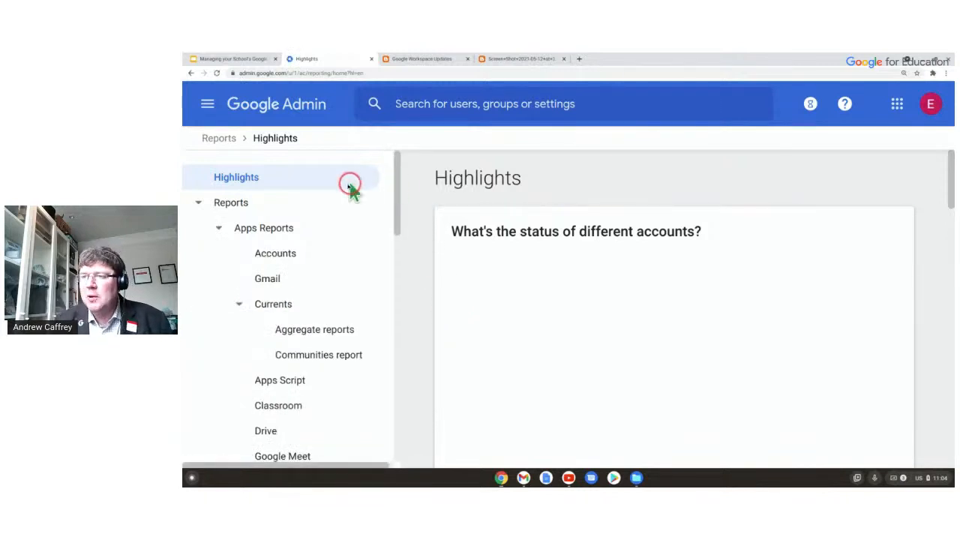
{"action": "scroll", "coordinate": [638, 198], "scroll_direction": "down", "scroll_amount": 5}
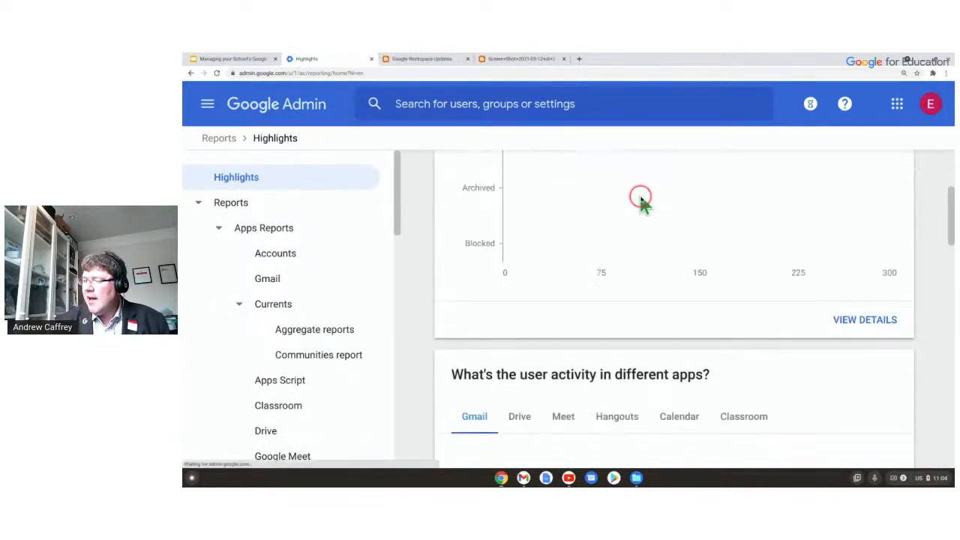
{"action": "scroll", "coordinate": [619, 246], "scroll_direction": "up", "scroll_amount": 5}
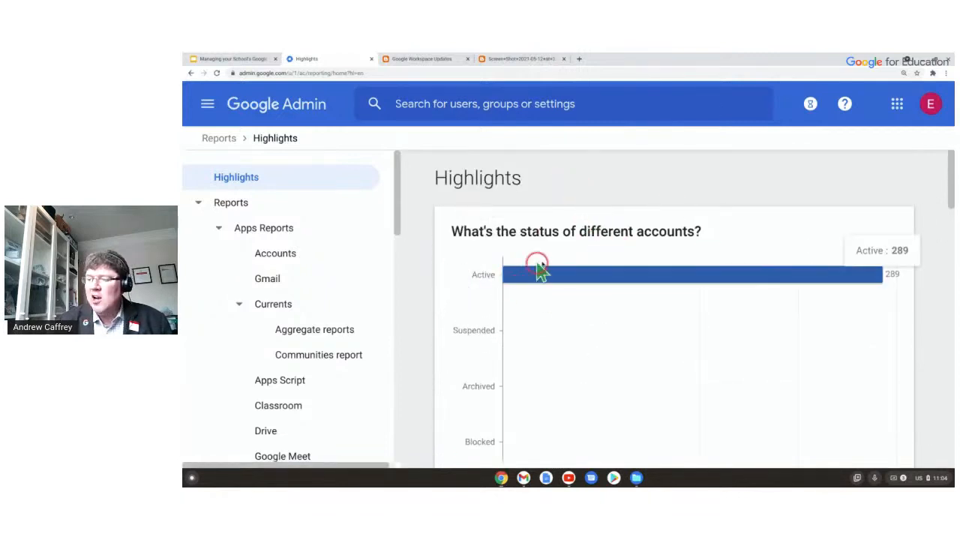
{"action": "scroll", "coordinate": [655, 251], "scroll_direction": "down", "scroll_amount": 1}
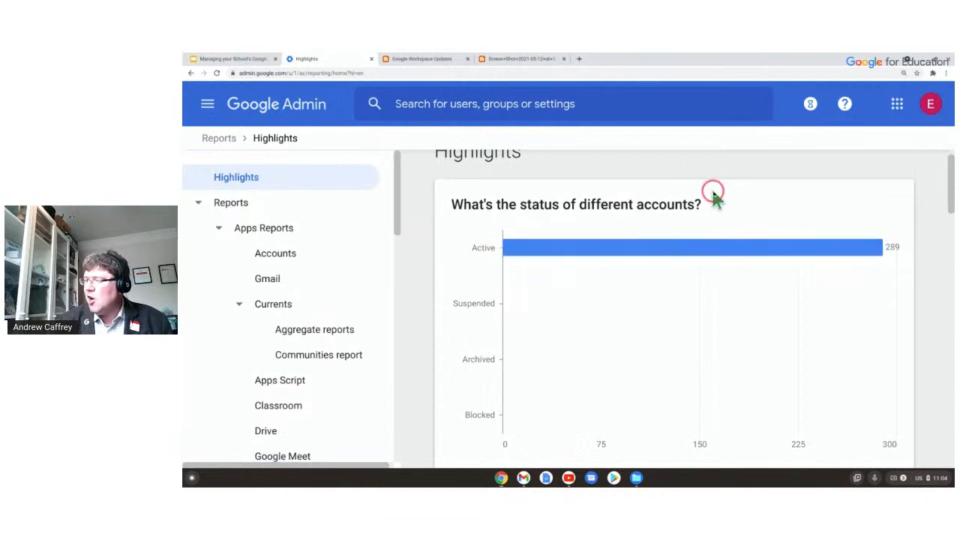
{"action": "scroll", "coordinate": [744, 237], "scroll_direction": "down", "scroll_amount": 1}
{"action": "scroll", "coordinate": [745, 237], "scroll_direction": "down", "scroll_amount": 3}
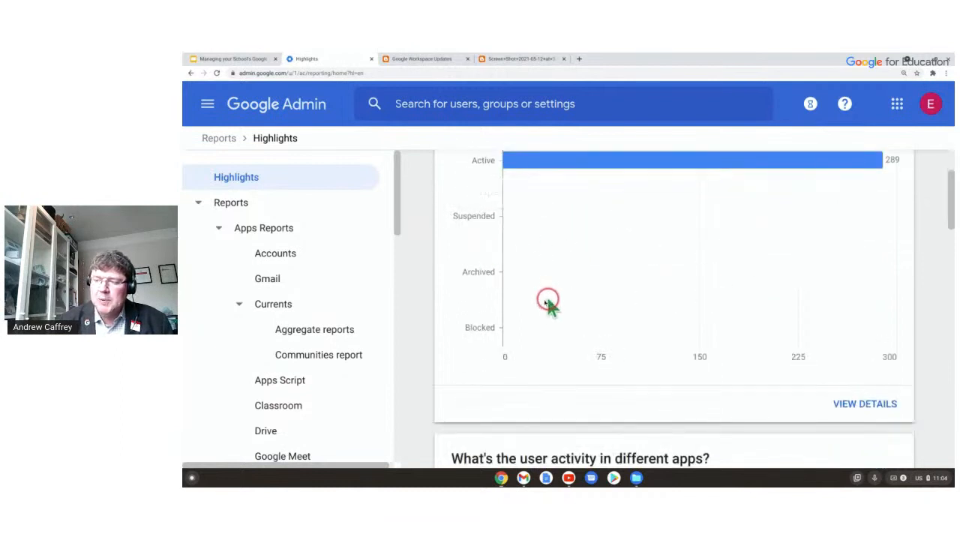
{"action": "scroll", "coordinate": [600, 371], "scroll_direction": "down", "scroll_amount": 8}
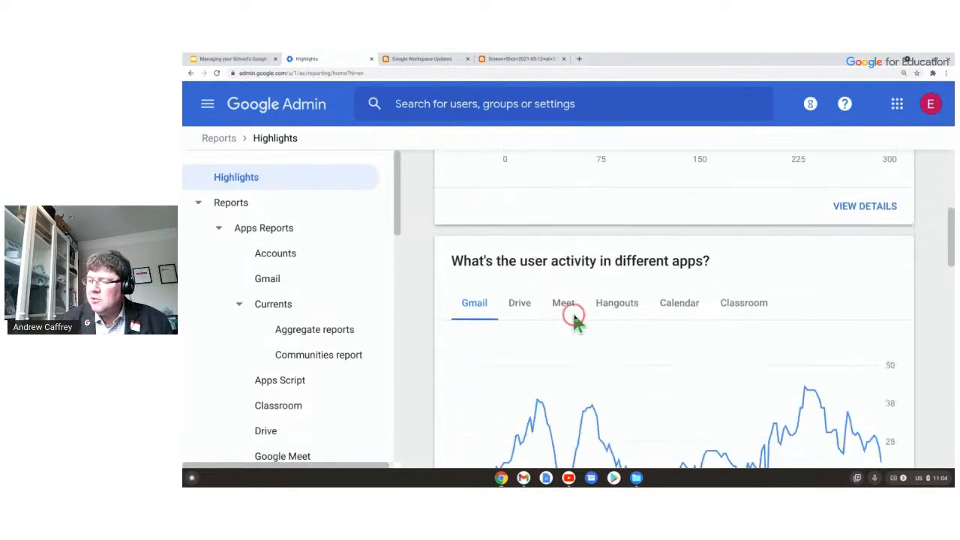
{"action": "scroll", "coordinate": [532, 281], "scroll_direction": "down", "scroll_amount": 3}
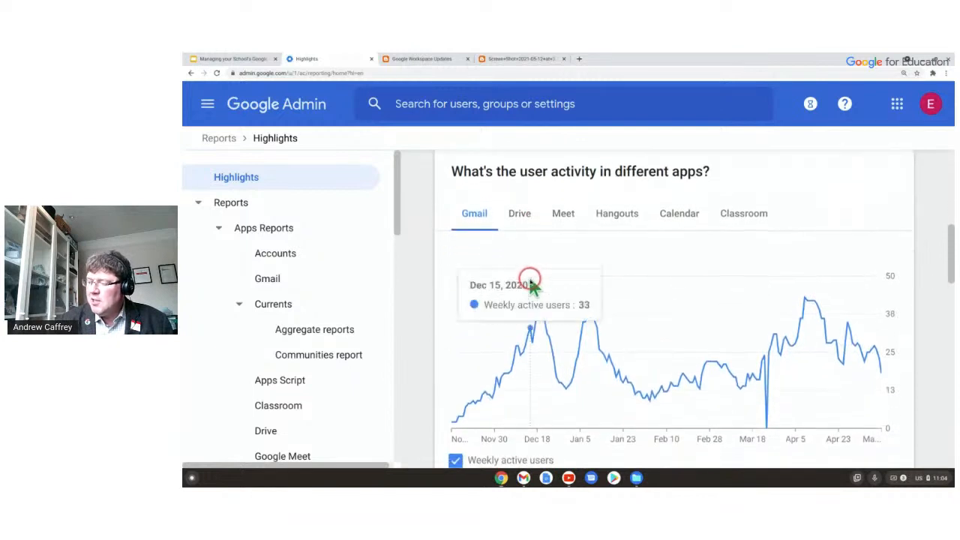
{"action": "scroll", "coordinate": [754, 359], "scroll_direction": "down", "scroll_amount": 1}
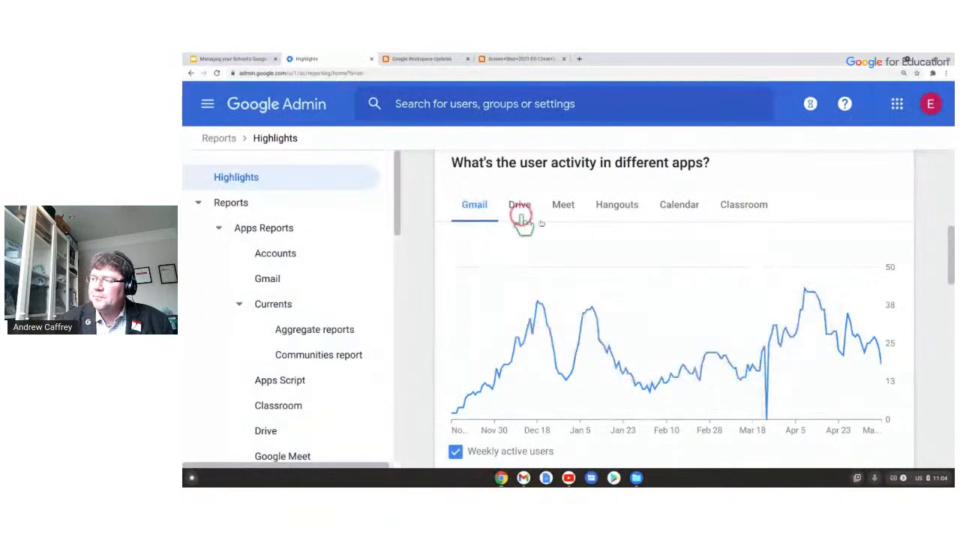
{"action": "scroll", "coordinate": [585, 225], "scroll_direction": "down", "scroll_amount": 1}
{"action": "scroll", "coordinate": [626, 229], "scroll_direction": "up", "scroll_amount": 2}
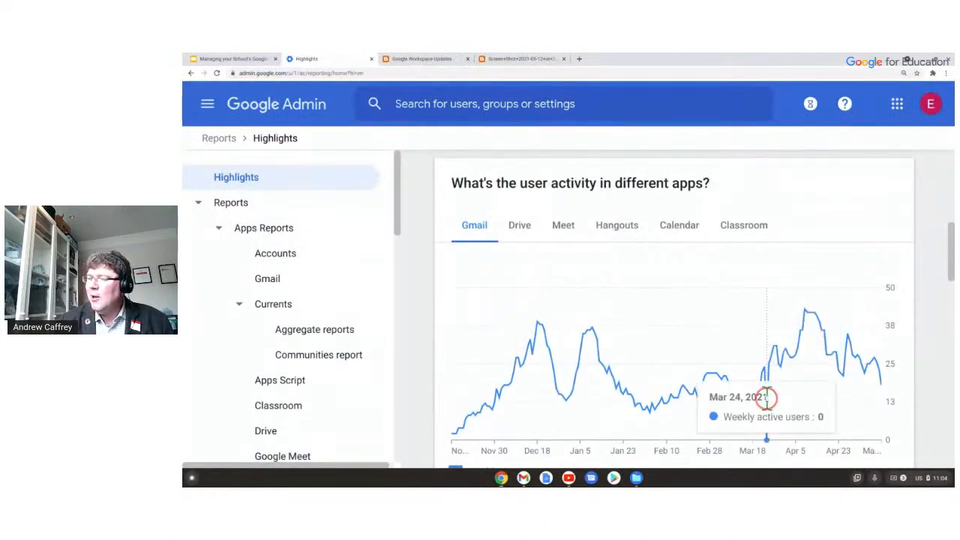
{"action": "scroll", "coordinate": [592, 262], "scroll_direction": "down", "scroll_amount": 4}
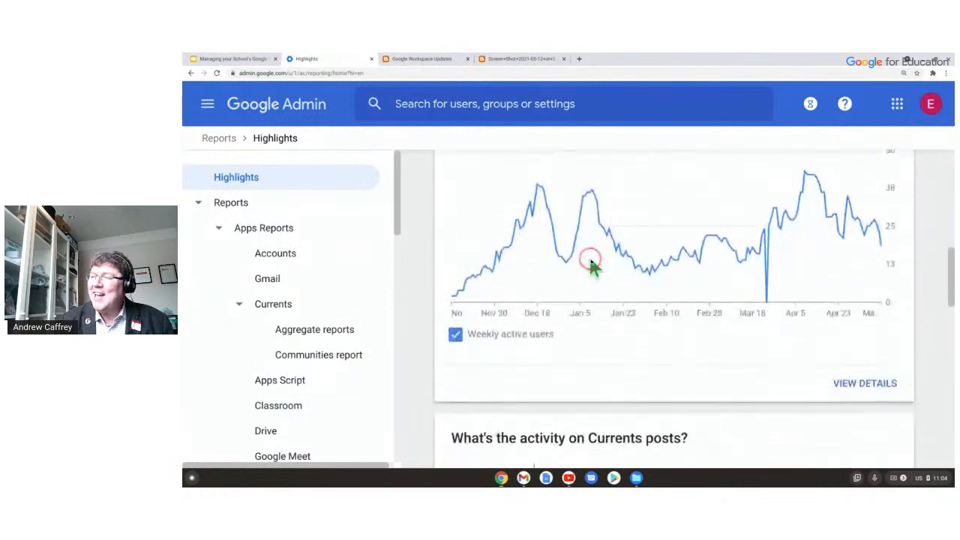
{"action": "scroll", "coordinate": [503, 197], "scroll_direction": "up", "scroll_amount": 3}
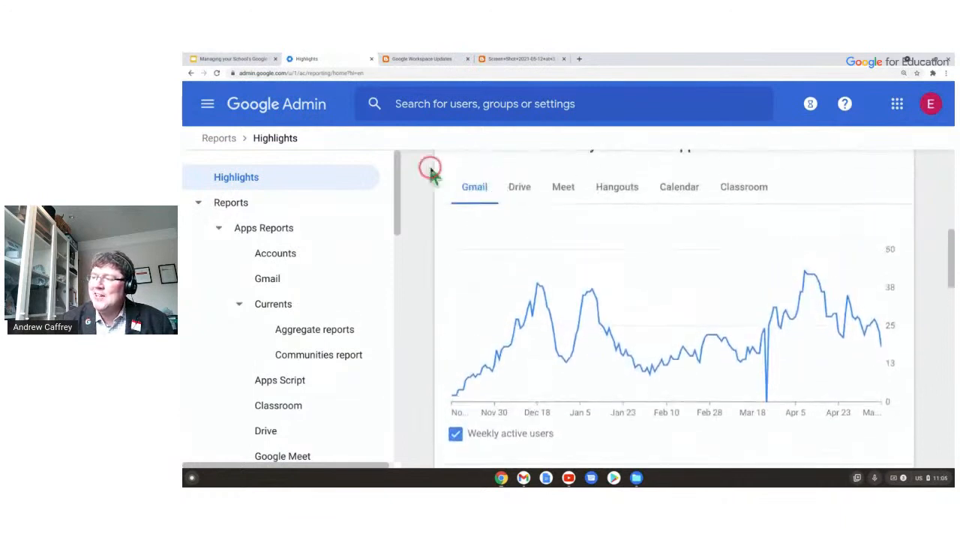
{"action": "scroll", "coordinate": [546, 193], "scroll_direction": "up", "scroll_amount": 2}
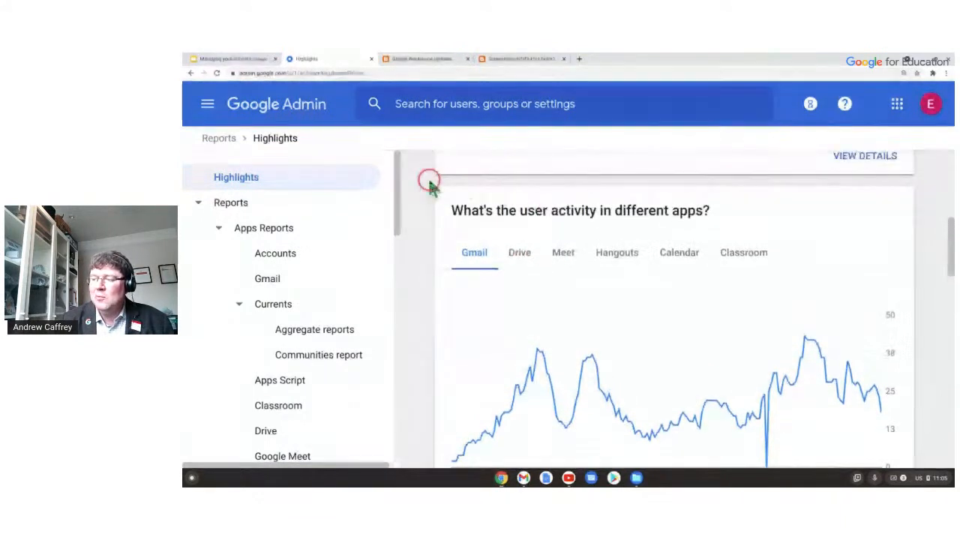
Switch the activity chart through Drive, Meet, Hangouts, Calendar, ending on Classroom weekly active users.
{"action": "left_click", "coordinate": [519, 255]}
{"action": "left_click", "coordinate": [563, 255]}
{"action": "left_click", "coordinate": [617, 255]}
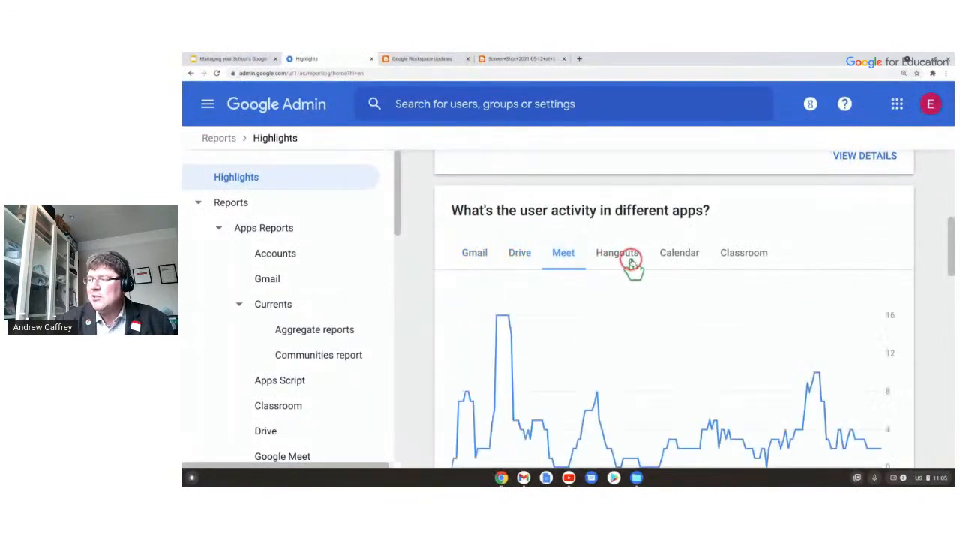
{"action": "left_click", "coordinate": [680, 257]}
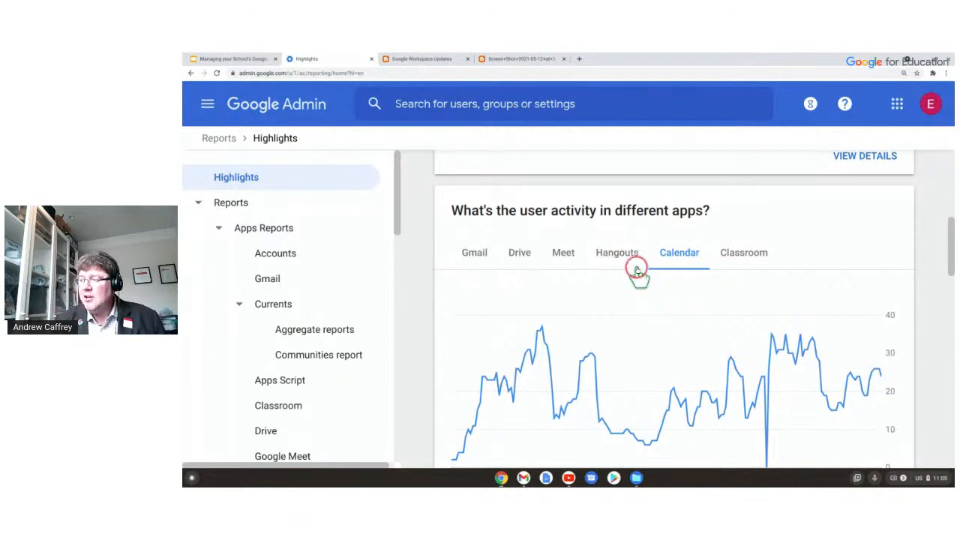
{"action": "left_click", "coordinate": [725, 264]}
{"action": "scroll", "coordinate": [648, 294], "scroll_direction": "down", "scroll_amount": 1}
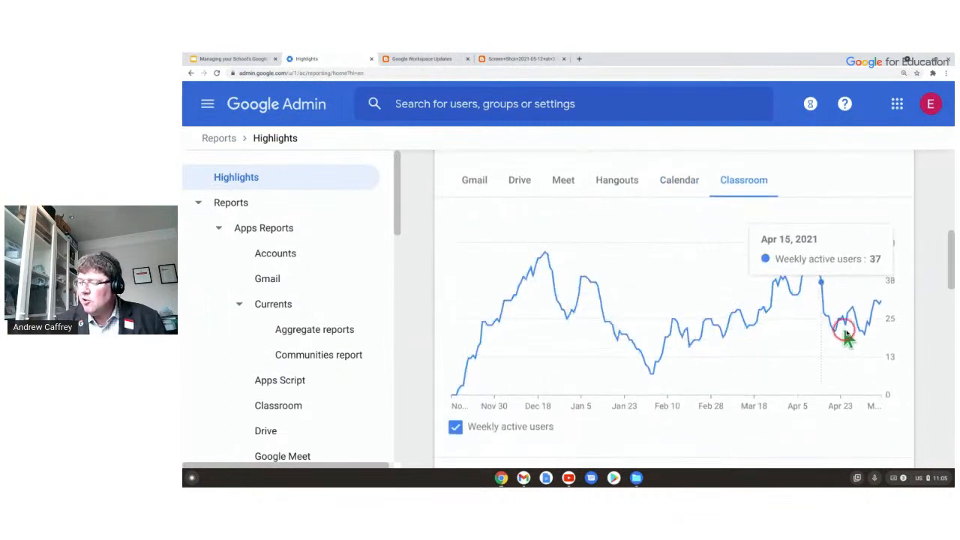
{"action": "scroll", "coordinate": [660, 360], "scroll_direction": "down", "scroll_amount": 1}
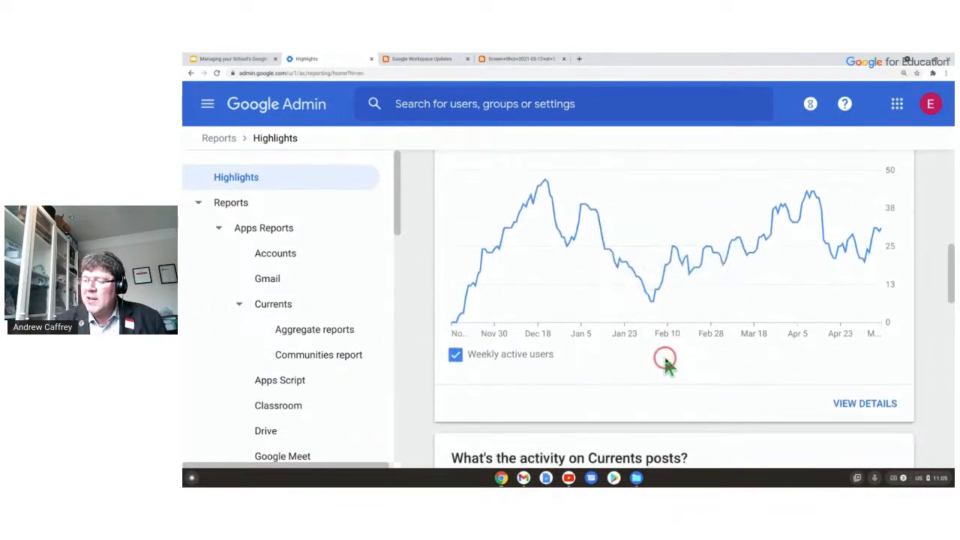
{"action": "scroll", "coordinate": [742, 328], "scroll_direction": "down", "scroll_amount": 1}
{"action": "scroll", "coordinate": [741, 328], "scroll_direction": "up", "scroll_amount": 3}
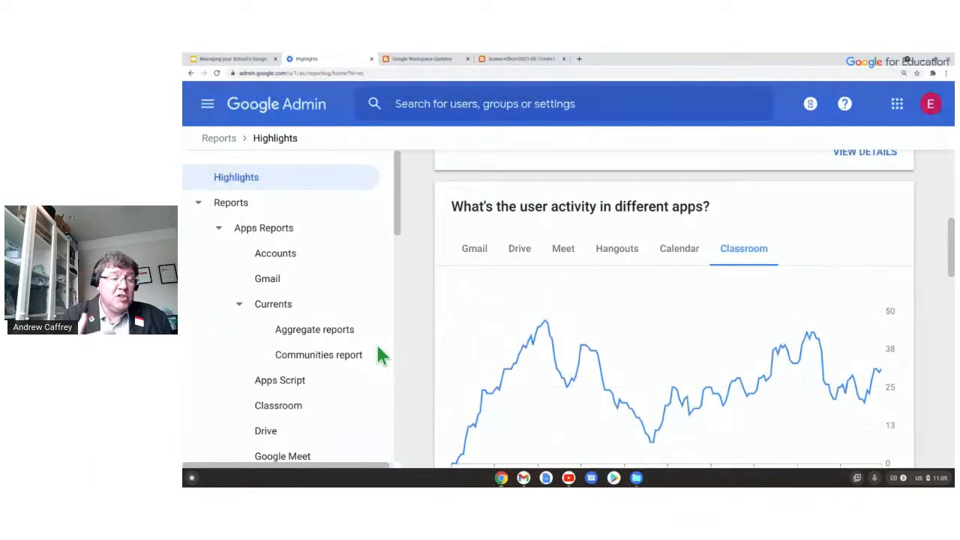
Open the Classroom apps report and scroll through its Active classes and Posts created charts.
{"action": "left_click", "coordinate": [394, 304]}
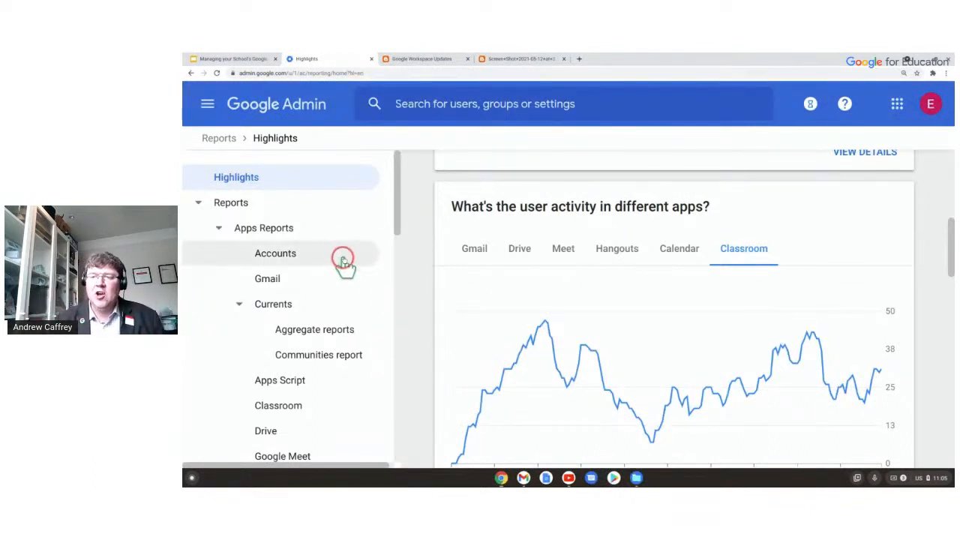
{"action": "scroll", "coordinate": [318, 244], "scroll_direction": "down", "scroll_amount": 2}
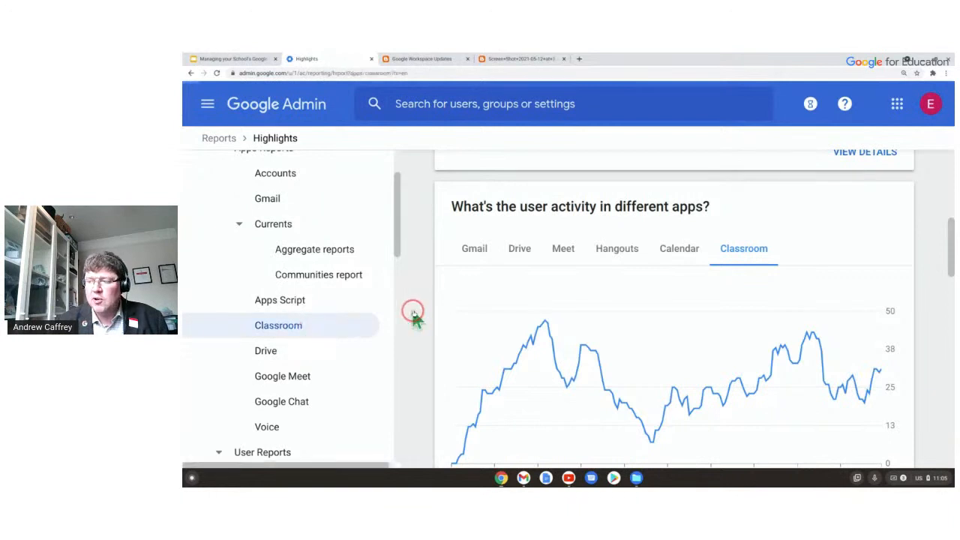
{"action": "scroll", "coordinate": [651, 254], "scroll_direction": "down", "scroll_amount": 1}
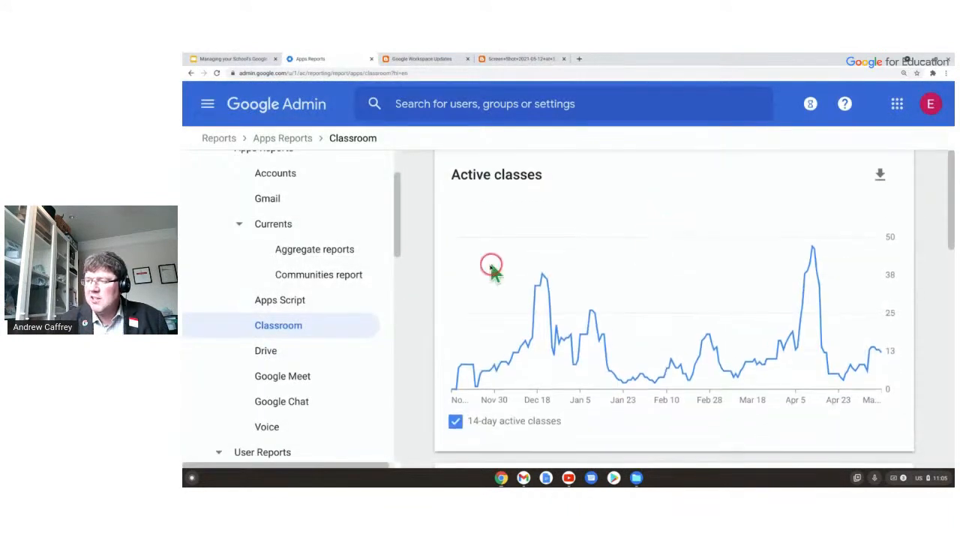
{"action": "scroll", "coordinate": [666, 268], "scroll_direction": "down", "scroll_amount": 4}
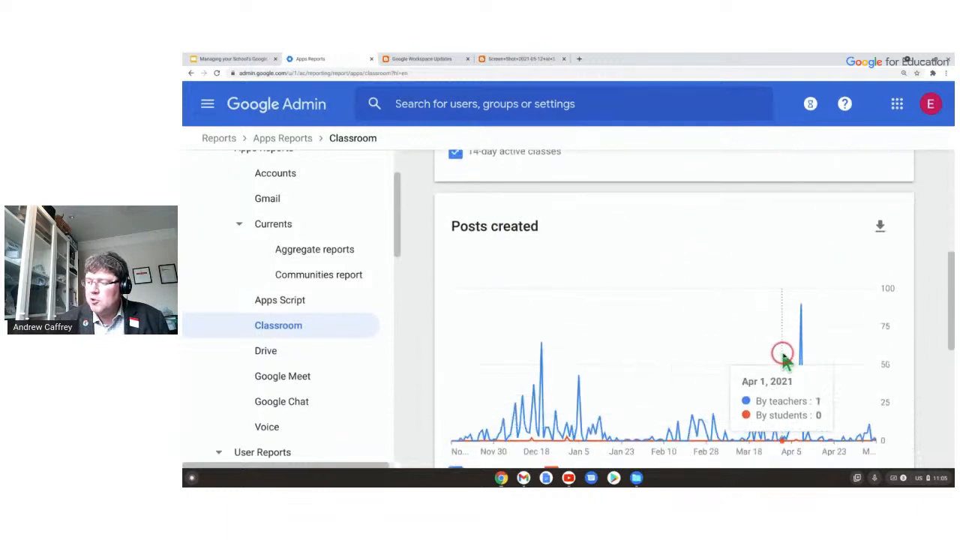
{"action": "scroll", "coordinate": [691, 358], "scroll_direction": "down", "scroll_amount": 2}
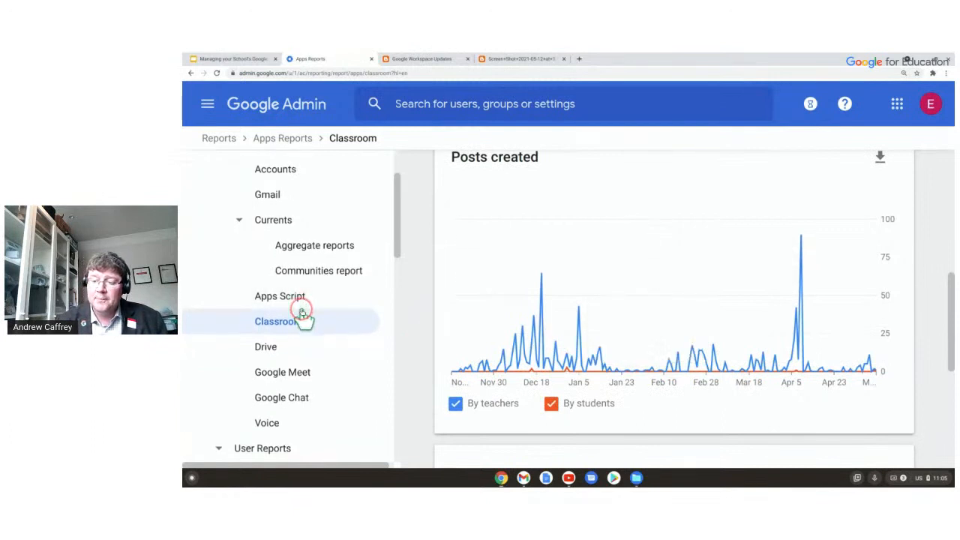
{"action": "scroll", "coordinate": [303, 315], "scroll_direction": "down", "scroll_amount": 1}
{"action": "scroll", "coordinate": [304, 318], "scroll_direction": "down", "scroll_amount": 5}
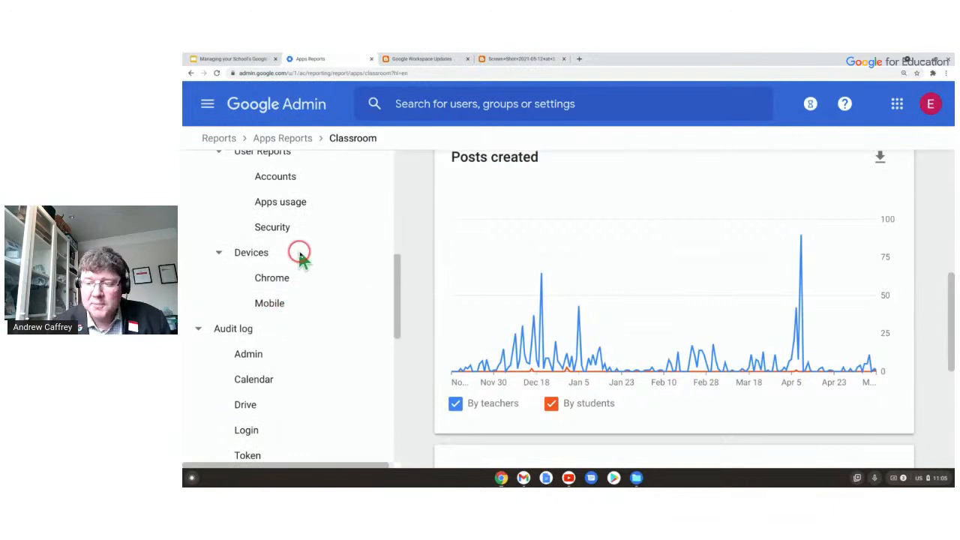
{"action": "scroll", "coordinate": [298, 248], "scroll_direction": "down", "scroll_amount": 2}
{"action": "scroll", "coordinate": [300, 257], "scroll_direction": "down", "scroll_amount": 1}
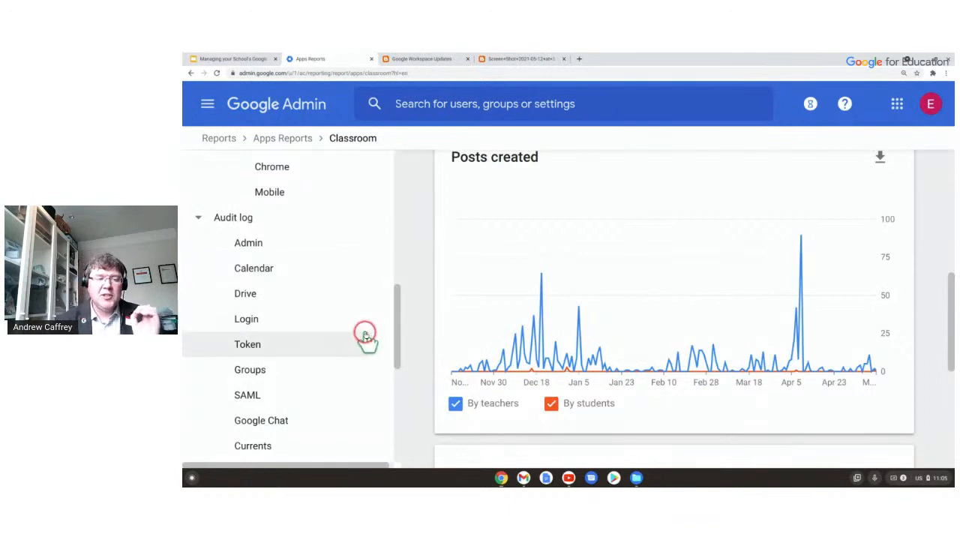
Review User Creation events in the Admin audit log, then advance the presentation to the Classroom audit logs slide.
{"action": "left_click", "coordinate": [229, 242]}
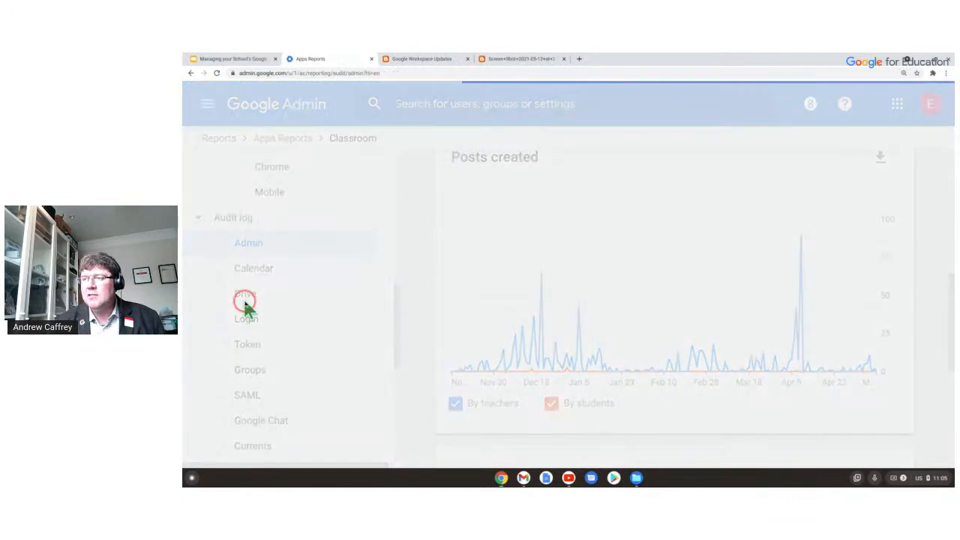
{"action": "scroll", "coordinate": [589, 188], "scroll_direction": "down", "scroll_amount": 2}
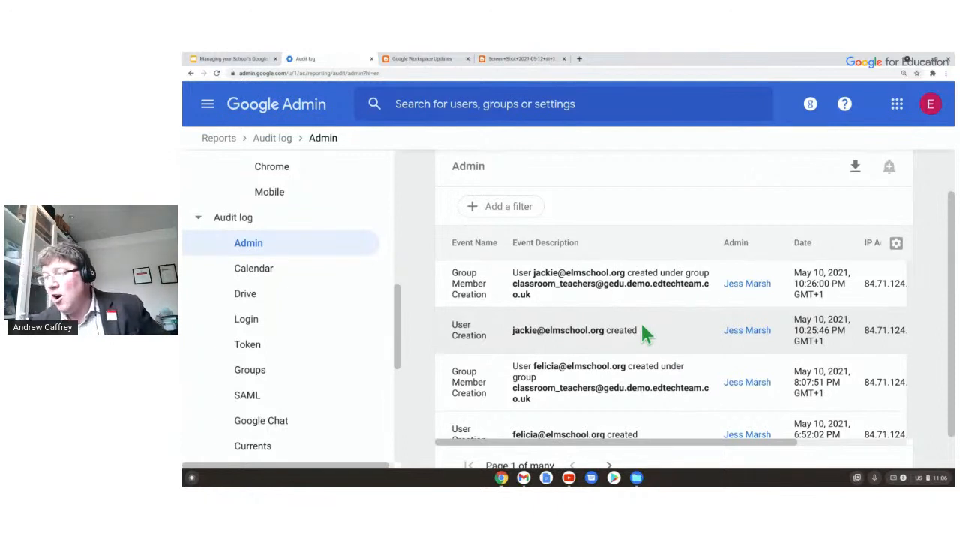
{"action": "left_click", "coordinate": [617, 331]}
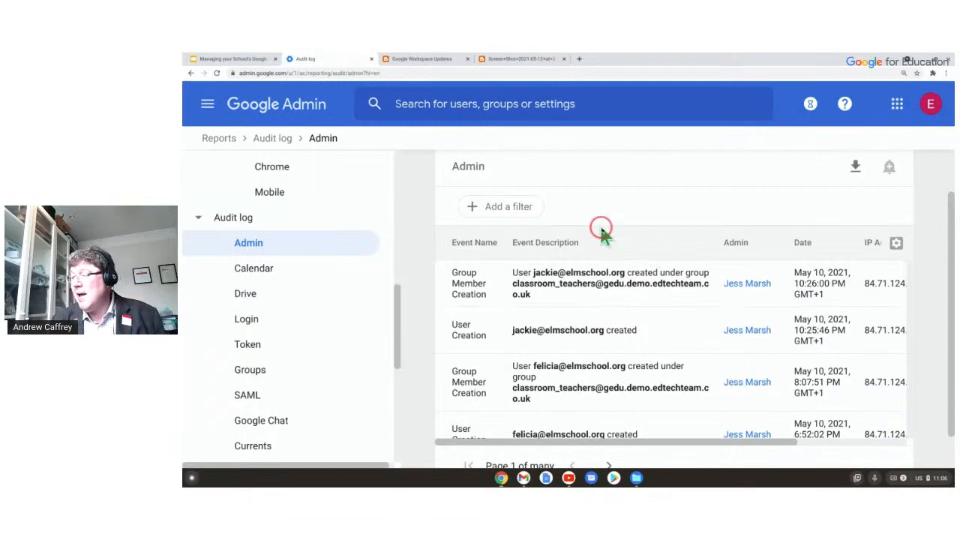
{"action": "scroll", "coordinate": [642, 283], "scroll_direction": "down", "scroll_amount": 5}
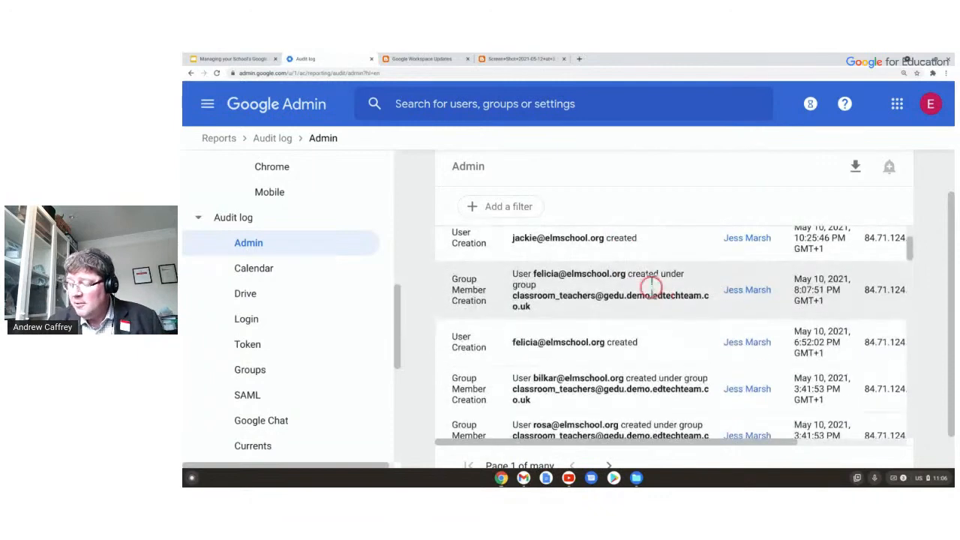
{"action": "scroll", "coordinate": [620, 289], "scroll_direction": "up", "scroll_amount": 5}
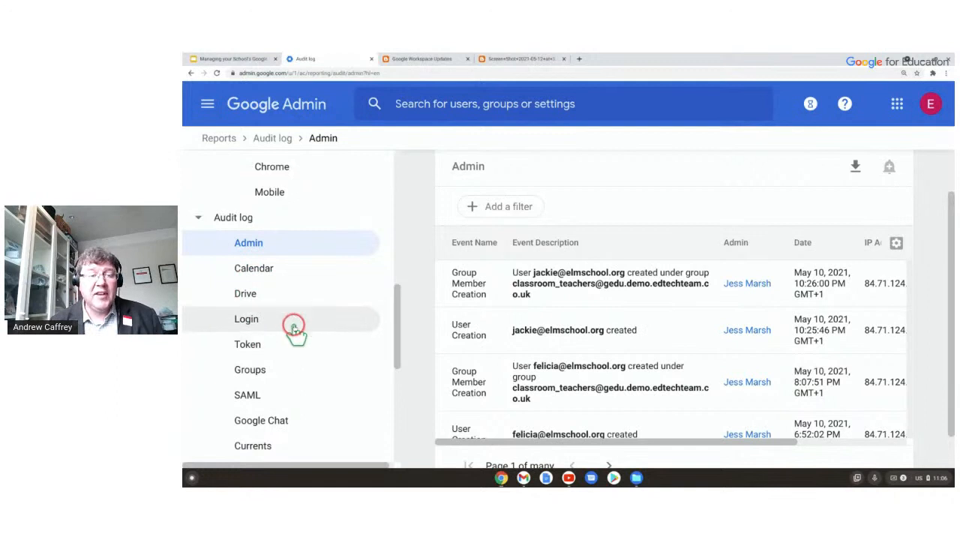
{"action": "left_click", "coordinate": [229, 59]}
{"action": "left_click", "coordinate": [365, 268]}
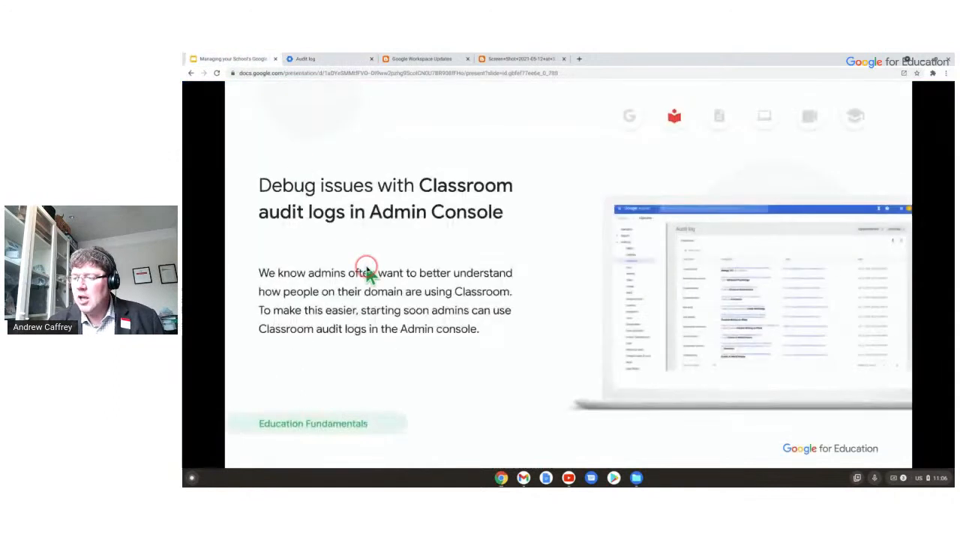
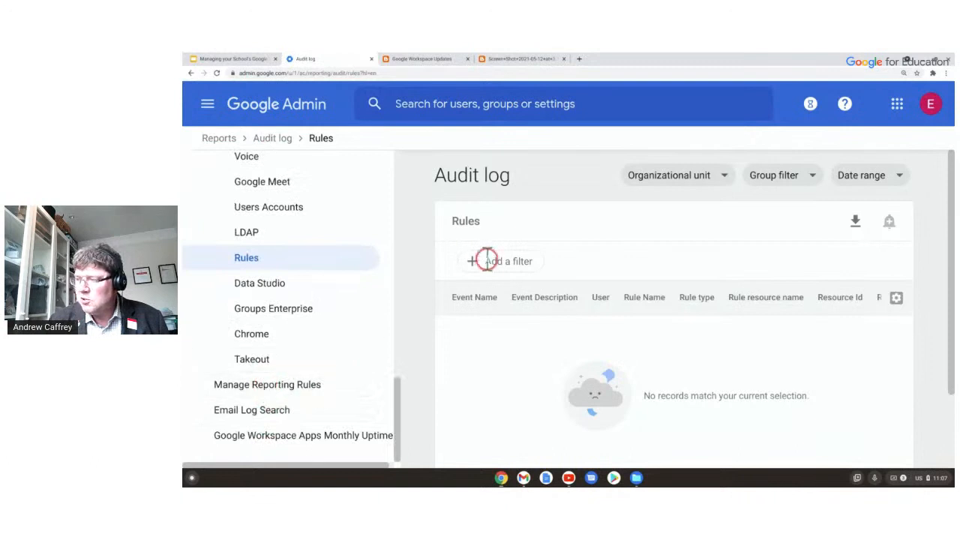
Open Manage Reporting Rules from the Reporting menu to reach the Security Rules page.
{"action": "left_click", "coordinate": [293, 384]}
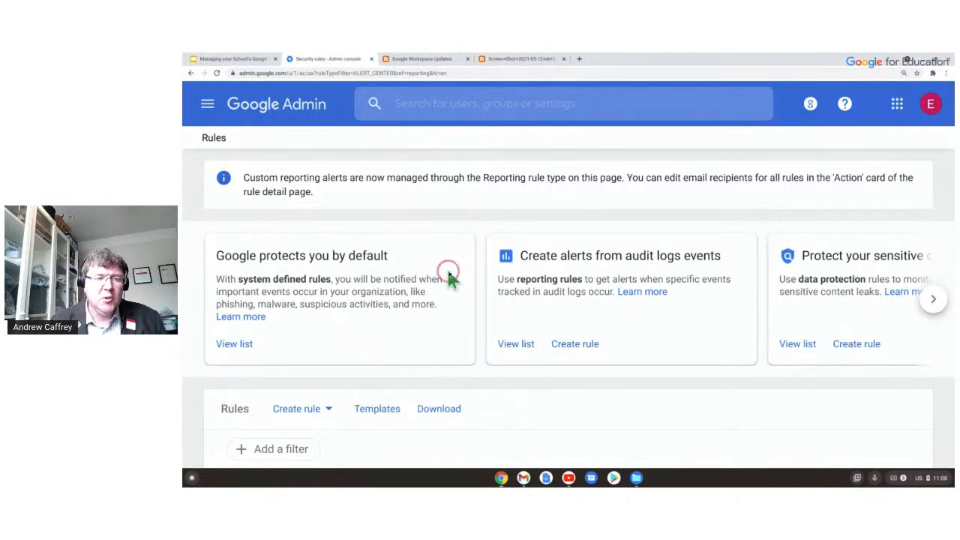
{"action": "scroll", "coordinate": [448, 275], "scroll_direction": "down", "scroll_amount": 3}
{"action": "scroll", "coordinate": [448, 274], "scroll_direction": "down", "scroll_amount": 2}
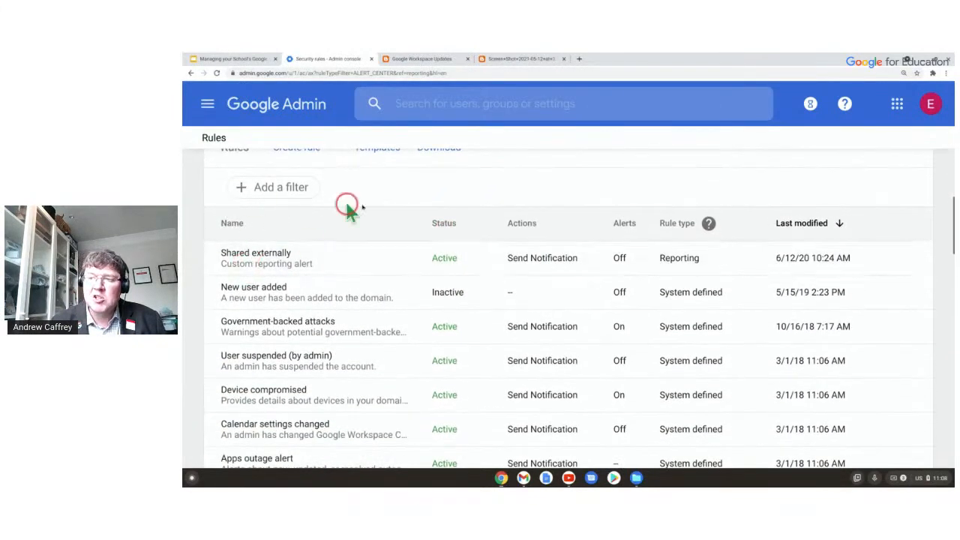
{"action": "scroll", "coordinate": [363, 262], "scroll_direction": "down", "scroll_amount": 2}
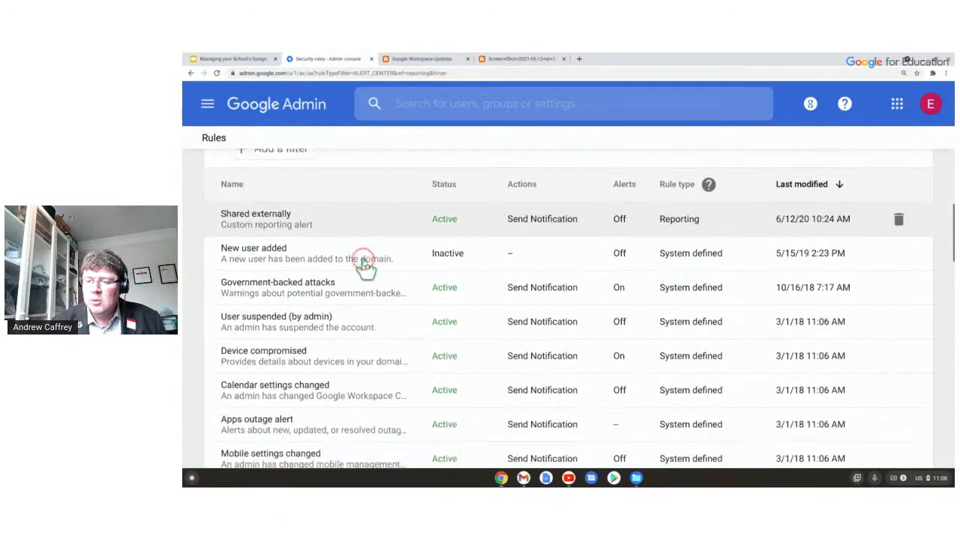
{"action": "scroll", "coordinate": [363, 273], "scroll_direction": "down", "scroll_amount": 3}
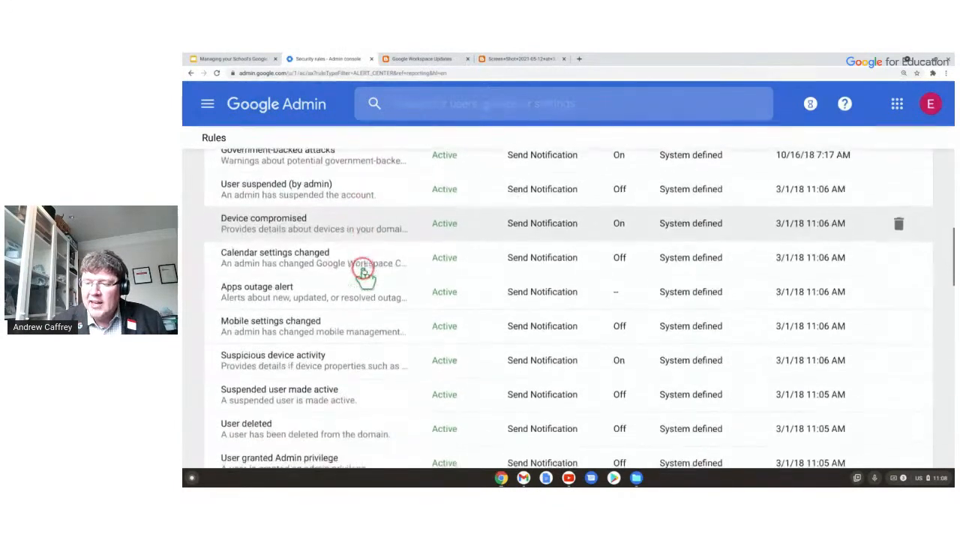
{"action": "scroll", "coordinate": [363, 276], "scroll_direction": "down", "scroll_amount": 5}
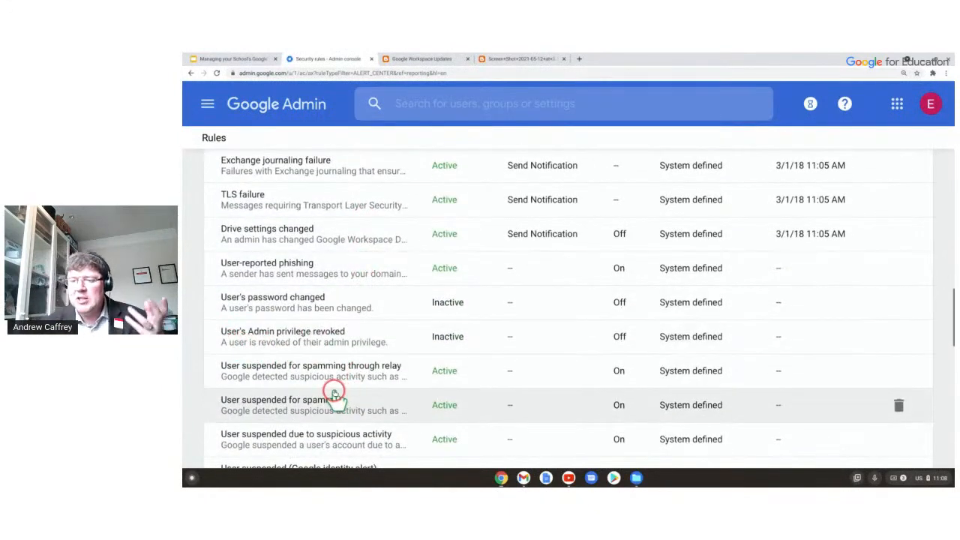
{"action": "scroll", "coordinate": [319, 337], "scroll_direction": "down", "scroll_amount": 5}
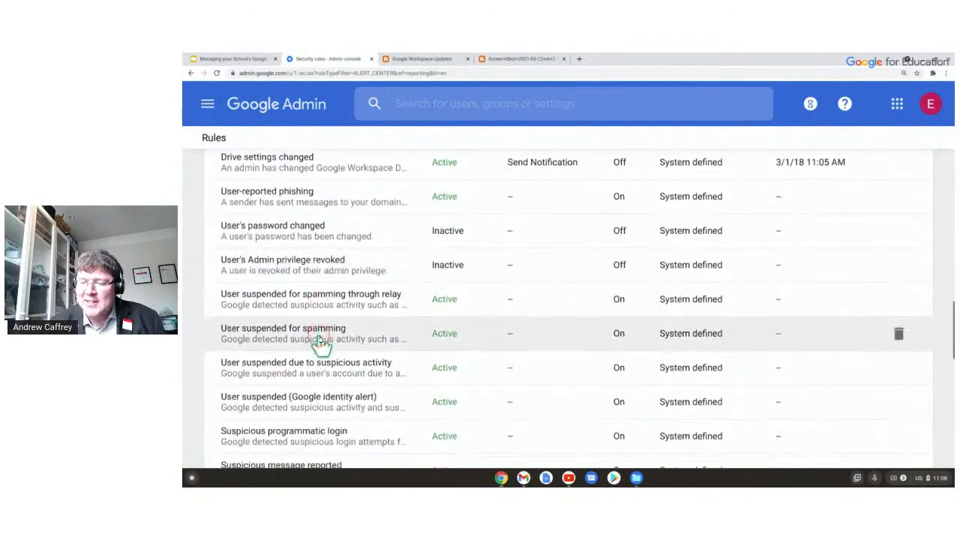
{"action": "scroll", "coordinate": [319, 347], "scroll_direction": "down", "scroll_amount": 3}
{"action": "scroll", "coordinate": [321, 350], "scroll_direction": "down", "scroll_amount": 3}
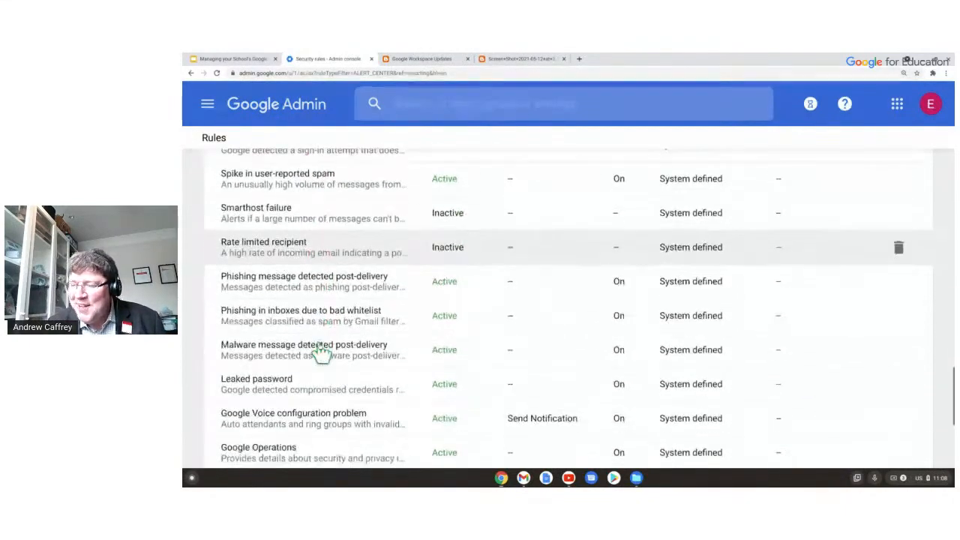
{"action": "scroll", "coordinate": [320, 346], "scroll_direction": "up", "scroll_amount": 6}
{"action": "left_click", "coordinate": [315, 337]}
{"action": "scroll", "coordinate": [315, 337], "scroll_direction": "up", "scroll_amount": 1}
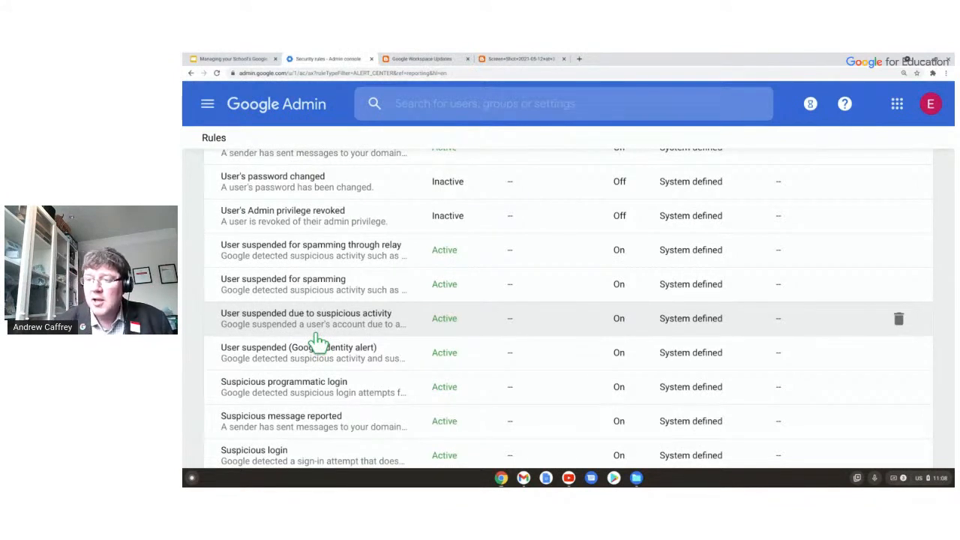
{"action": "scroll", "coordinate": [338, 315], "scroll_direction": "up", "scroll_amount": 2}
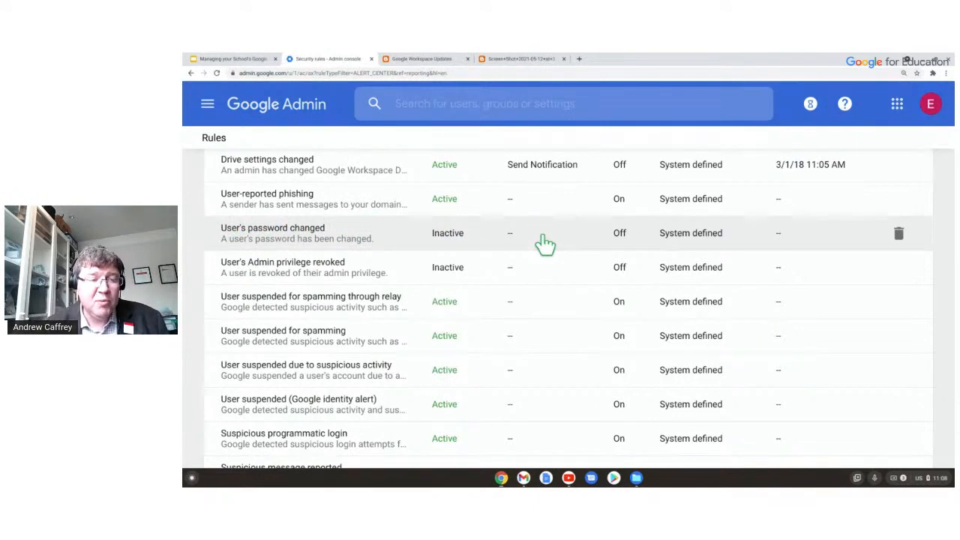
{"action": "left_click", "coordinate": [447, 234]}
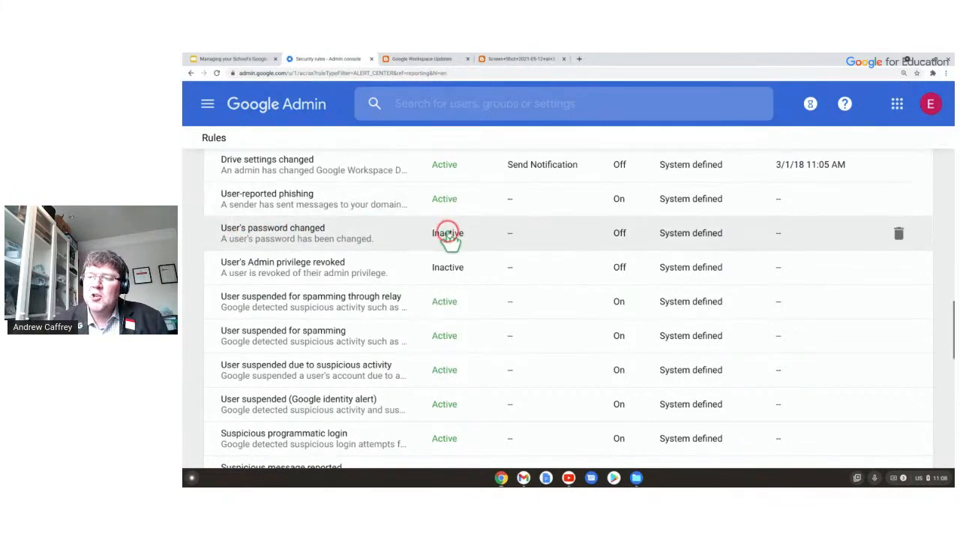
{"action": "scroll", "coordinate": [447, 234], "scroll_direction": "up", "scroll_amount": 10}
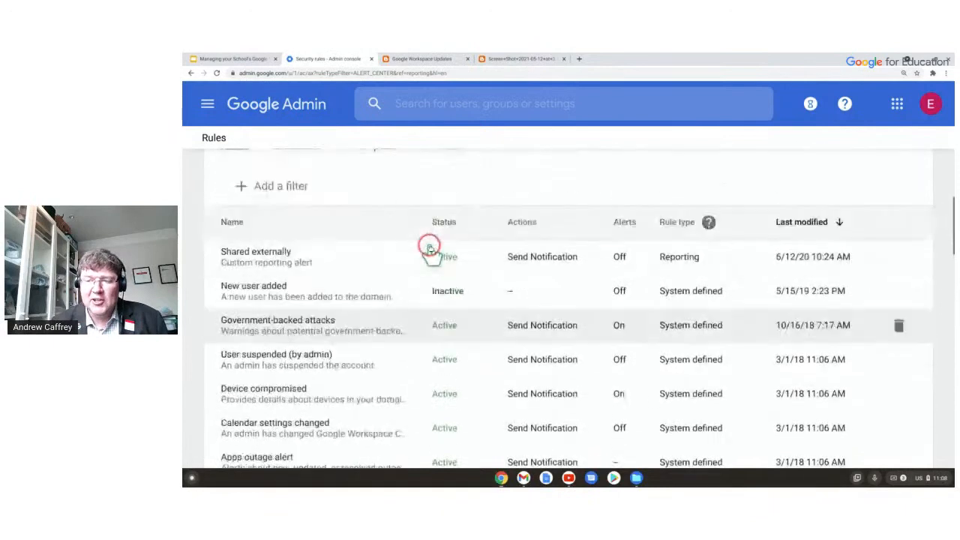
{"action": "scroll", "coordinate": [430, 248], "scroll_direction": "up", "scroll_amount": 4}
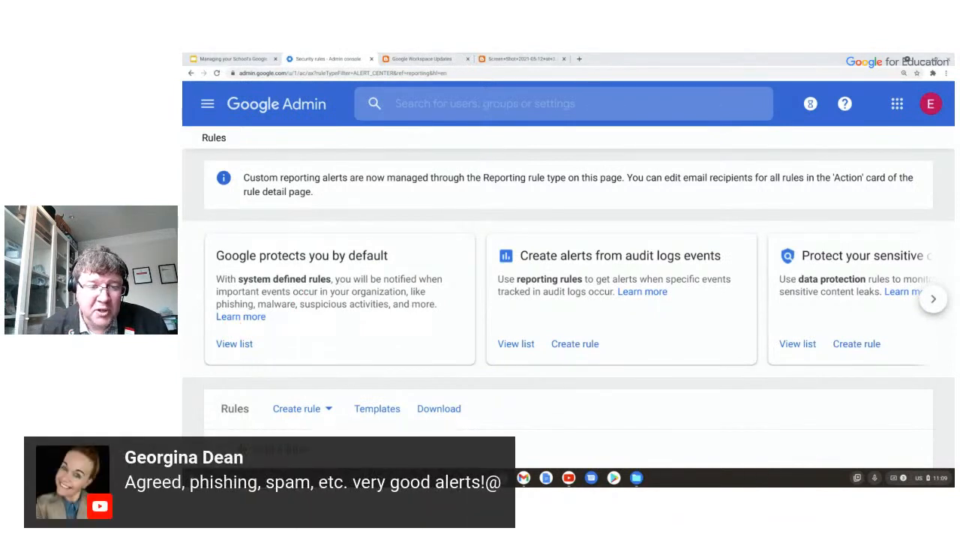
{"action": "scroll", "coordinate": [454, 285], "scroll_direction": "down", "scroll_amount": 2}
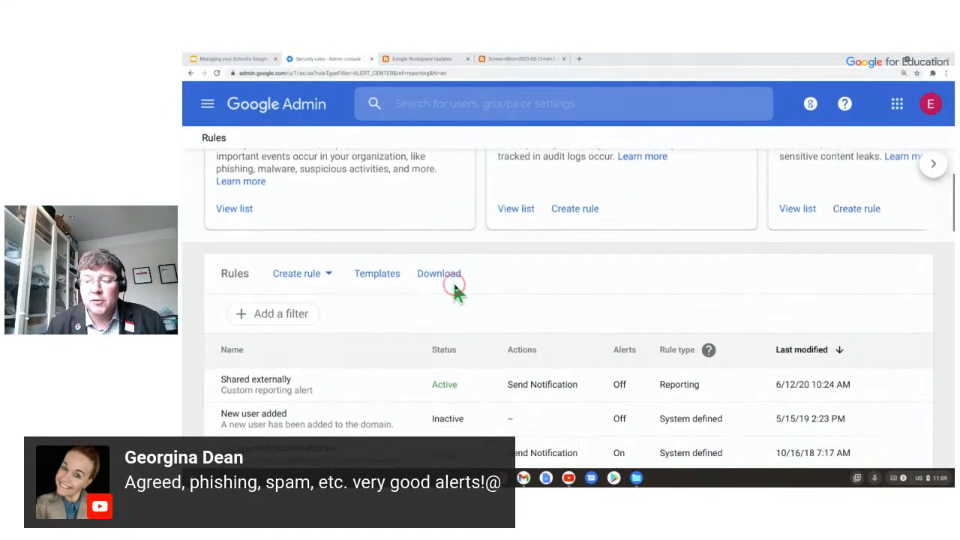
{"action": "scroll", "coordinate": [454, 288], "scroll_direction": "down", "scroll_amount": 1}
{"action": "scroll", "coordinate": [454, 288], "scroll_direction": "down", "scroll_amount": 5}
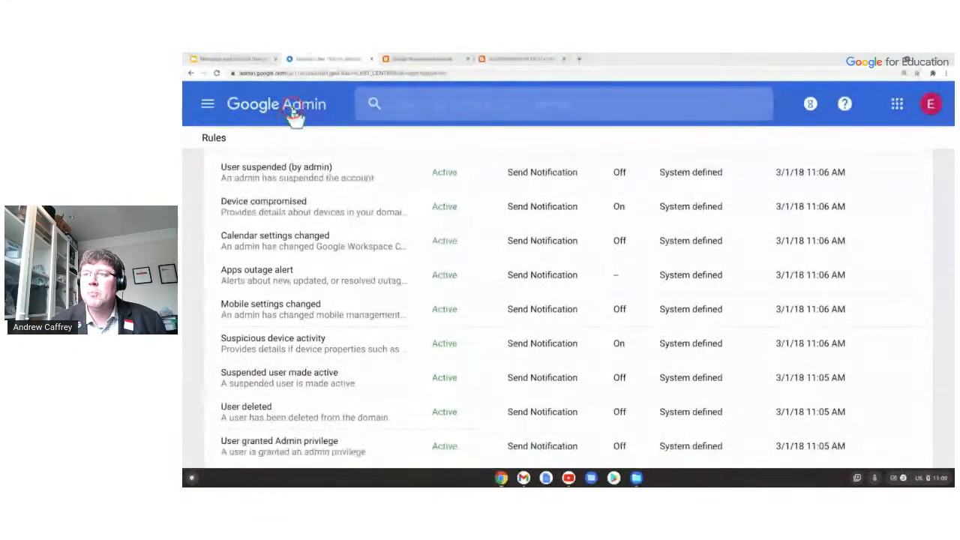
Go to the Security settings page from the admin menu and open the Password management card.
{"action": "left_click", "coordinate": [207, 104]}
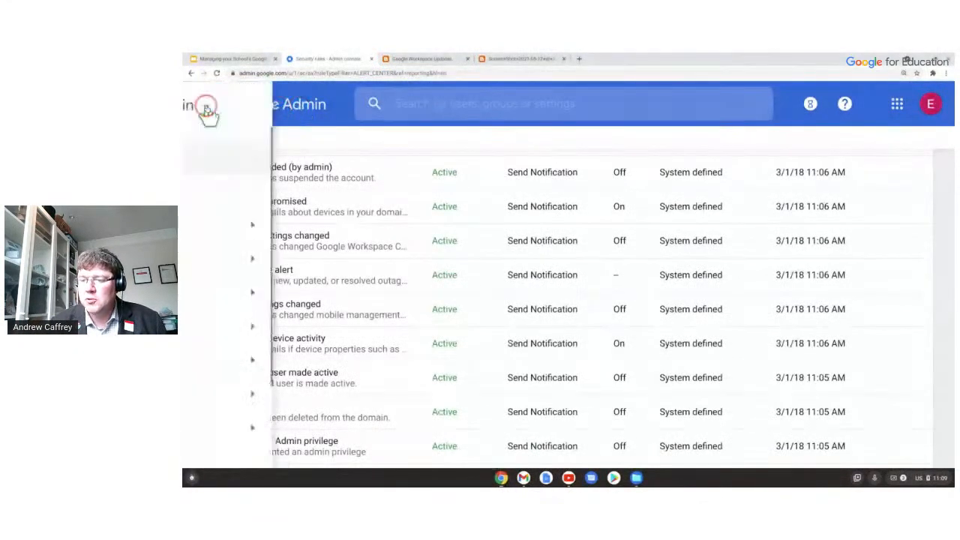
{"action": "mouse_move", "coordinate": [280, 335]}
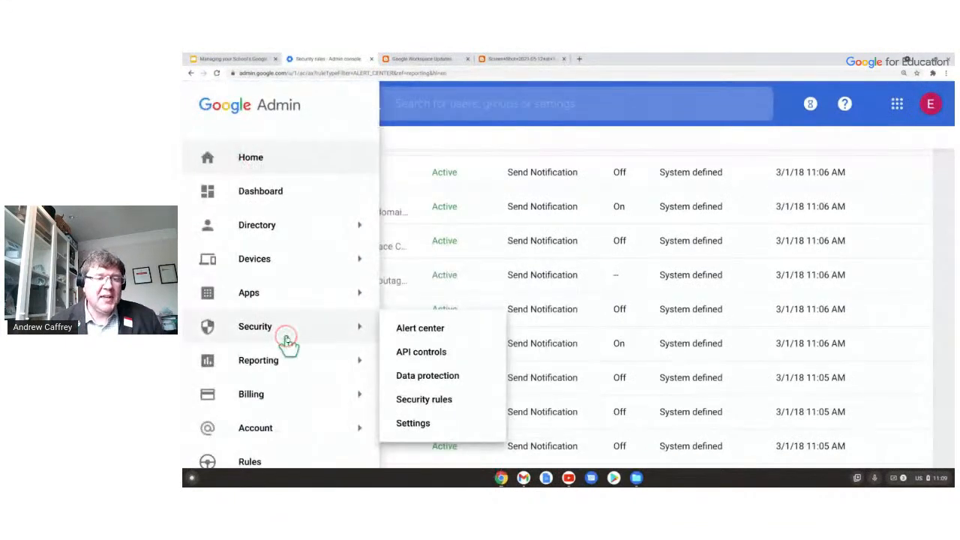
{"action": "left_click", "coordinate": [280, 334]}
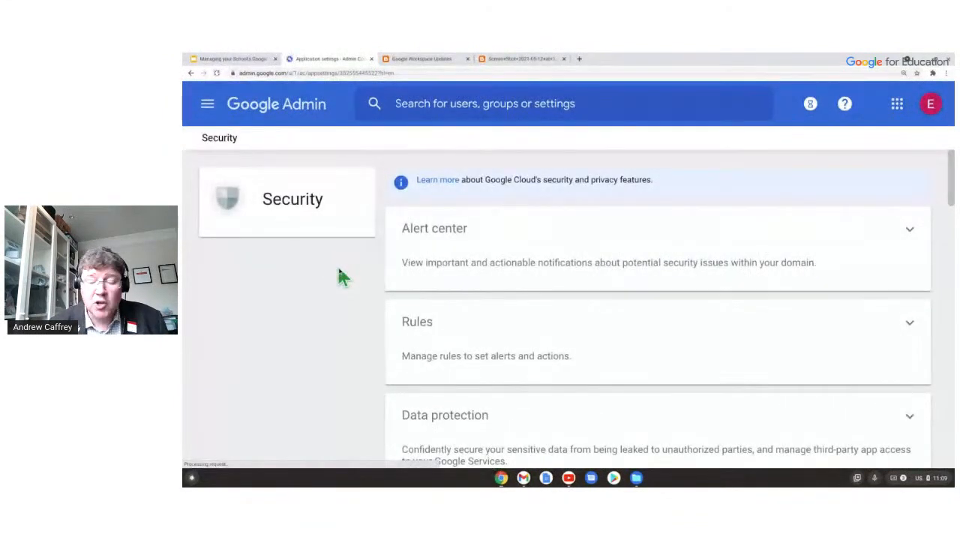
{"action": "scroll", "coordinate": [524, 276], "scroll_direction": "down", "scroll_amount": 3}
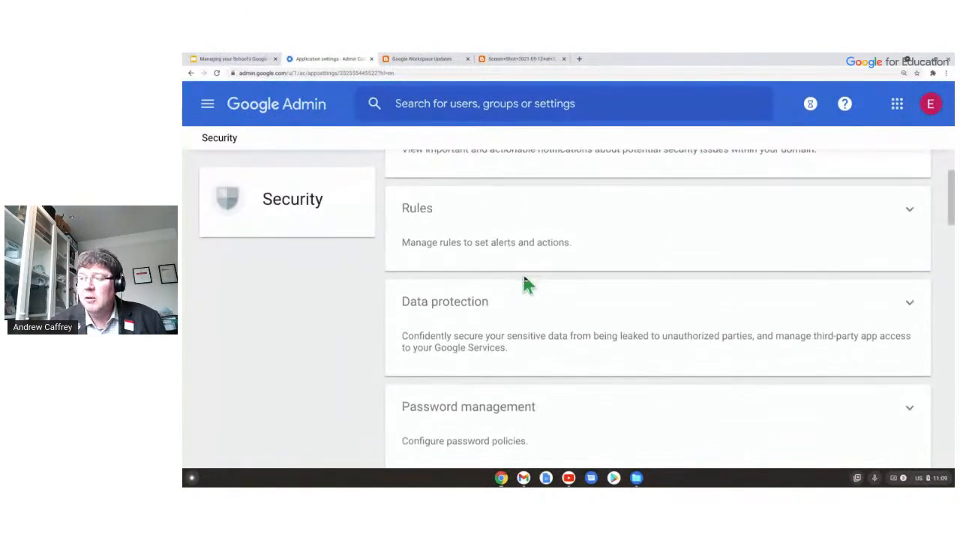
{"action": "scroll", "coordinate": [525, 284], "scroll_direction": "down", "scroll_amount": 2}
{"action": "scroll", "coordinate": [524, 283], "scroll_direction": "down", "scroll_amount": 2}
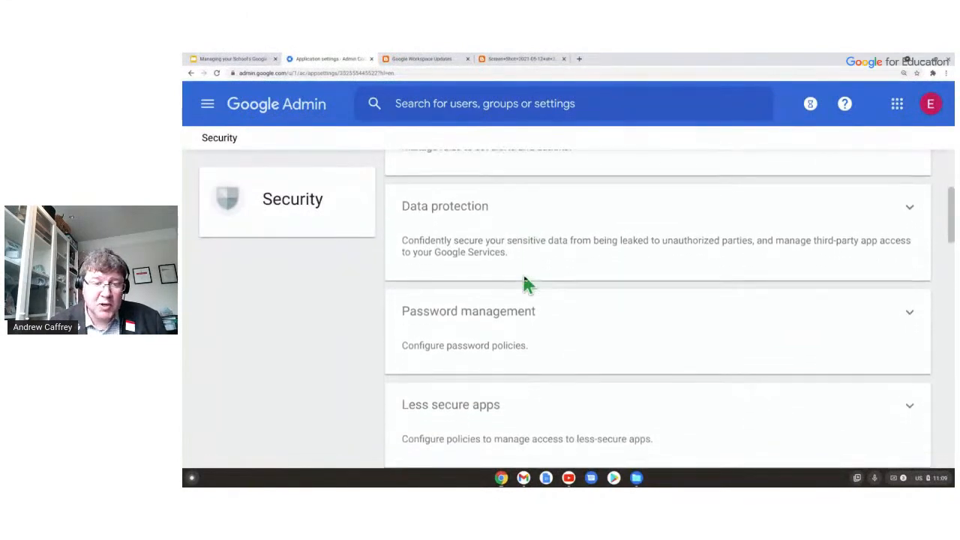
{"action": "scroll", "coordinate": [525, 283], "scroll_direction": "down", "scroll_amount": 2}
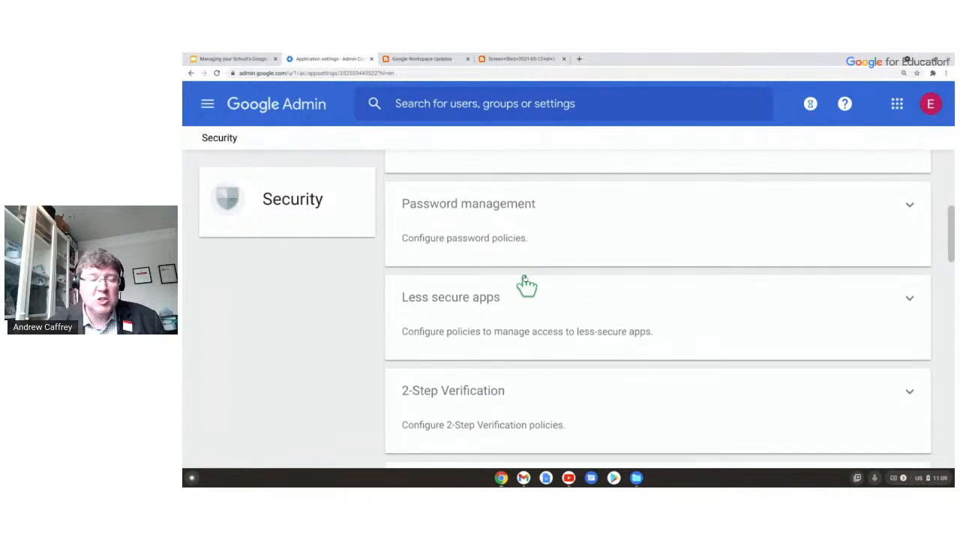
{"action": "scroll", "coordinate": [525, 283], "scroll_direction": "up", "scroll_amount": 1}
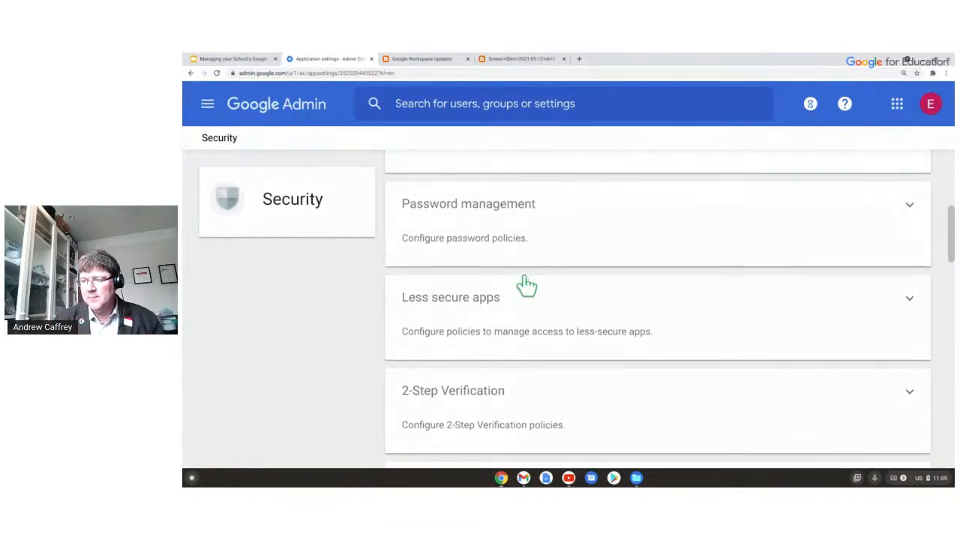
{"action": "left_click", "coordinate": [514, 238]}
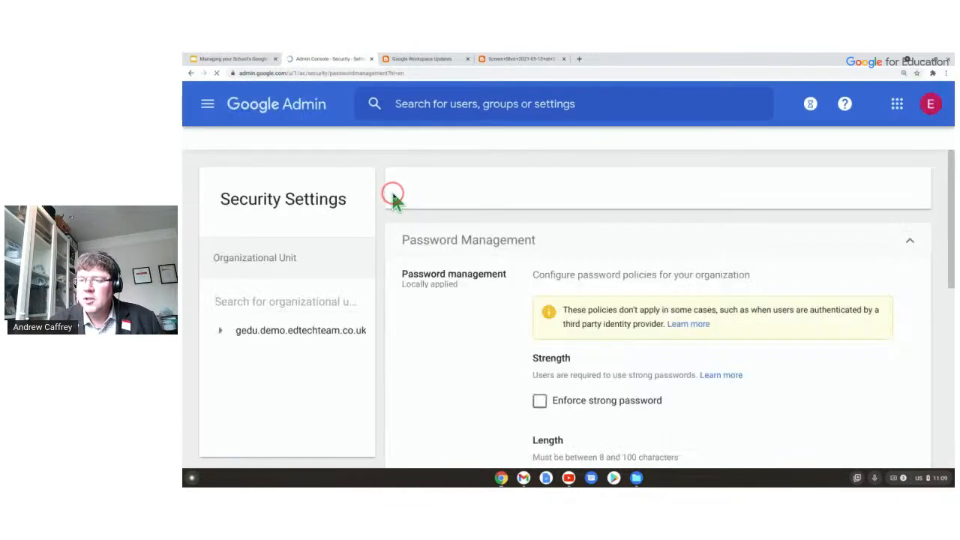
Expand the gedu.demo.edtechteam.co.uk org unit tree and view the top-level unit's password settings.
{"action": "left_click", "coordinate": [285, 350]}
{"action": "left_click", "coordinate": [296, 276]}
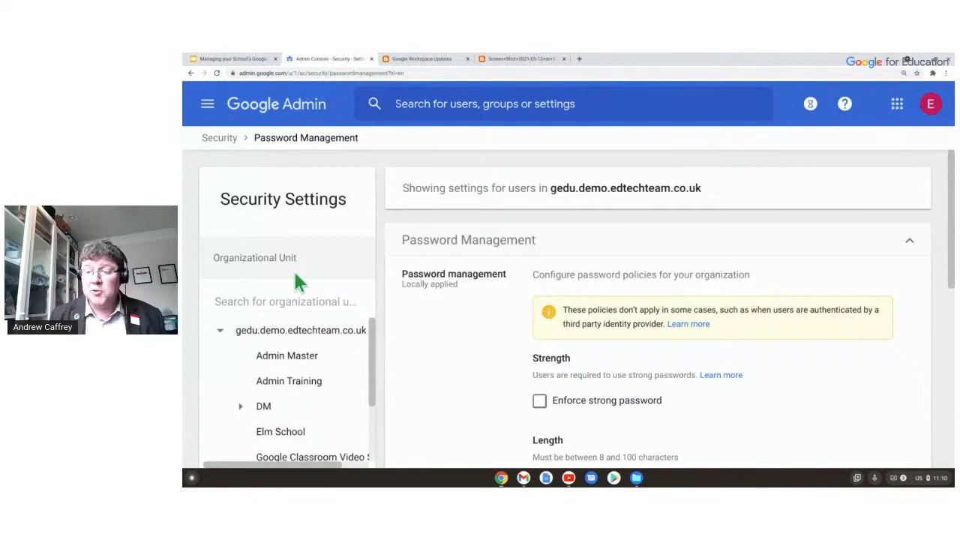
{"action": "scroll", "coordinate": [253, 341], "scroll_direction": "down", "scroll_amount": 2}
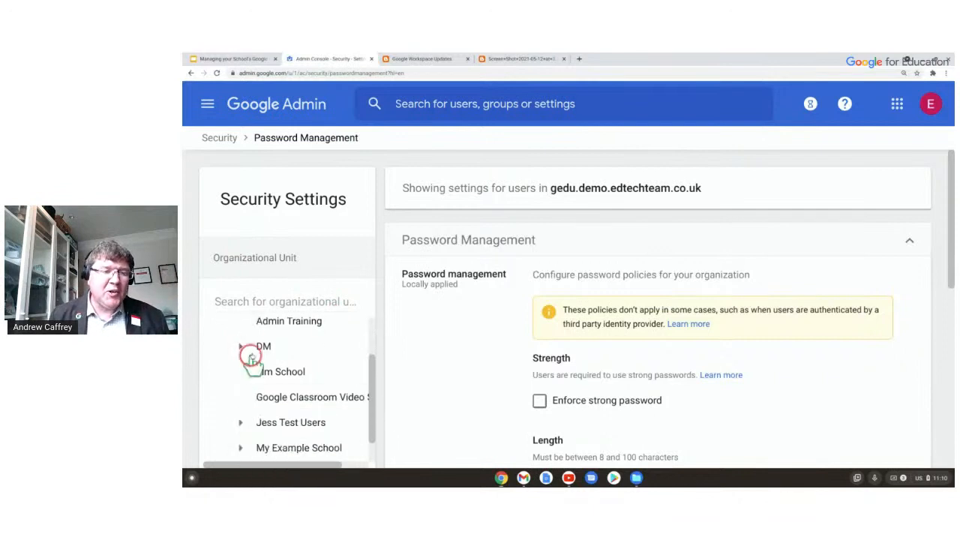
{"action": "scroll", "coordinate": [592, 326], "scroll_direction": "down", "scroll_amount": 1}
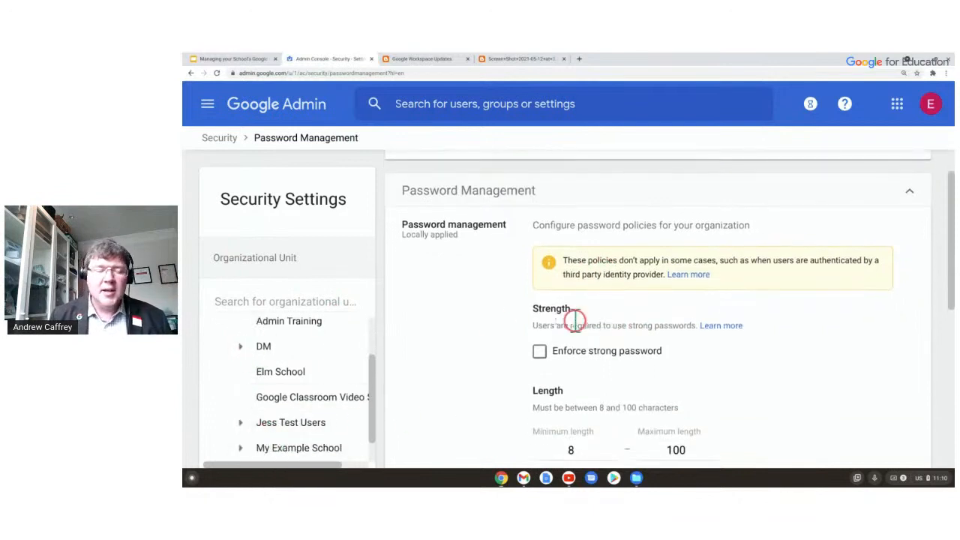
{"action": "scroll", "coordinate": [491, 321], "scroll_direction": "up", "scroll_amount": 1}
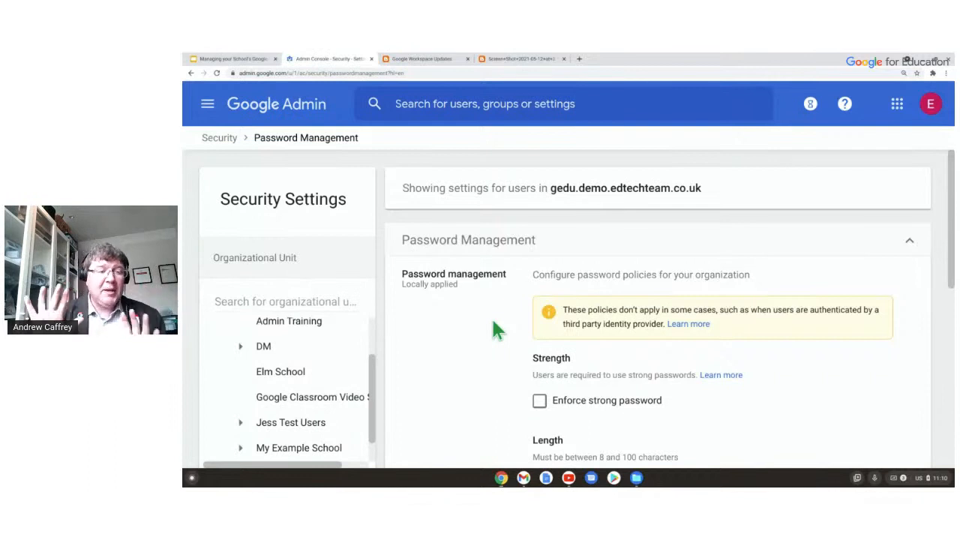
Review the strong-password, 8–100 length and reuse policies, then return to the Security overview.
{"action": "left_click", "coordinate": [233, 373]}
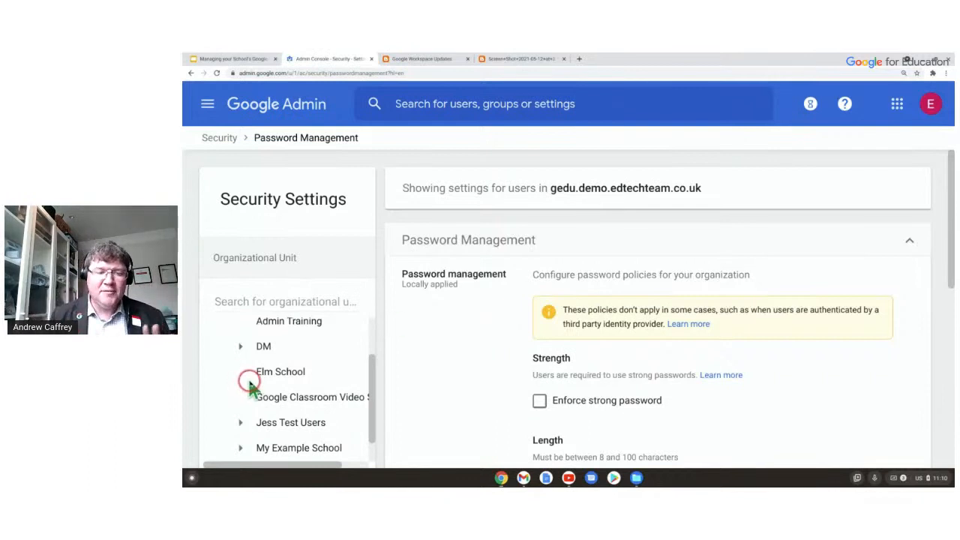
{"action": "scroll", "coordinate": [592, 337], "scroll_direction": "down", "scroll_amount": 2}
{"action": "scroll", "coordinate": [611, 368], "scroll_direction": "down", "scroll_amount": 2}
{"action": "scroll", "coordinate": [510, 337], "scroll_direction": "down", "scroll_amount": 1}
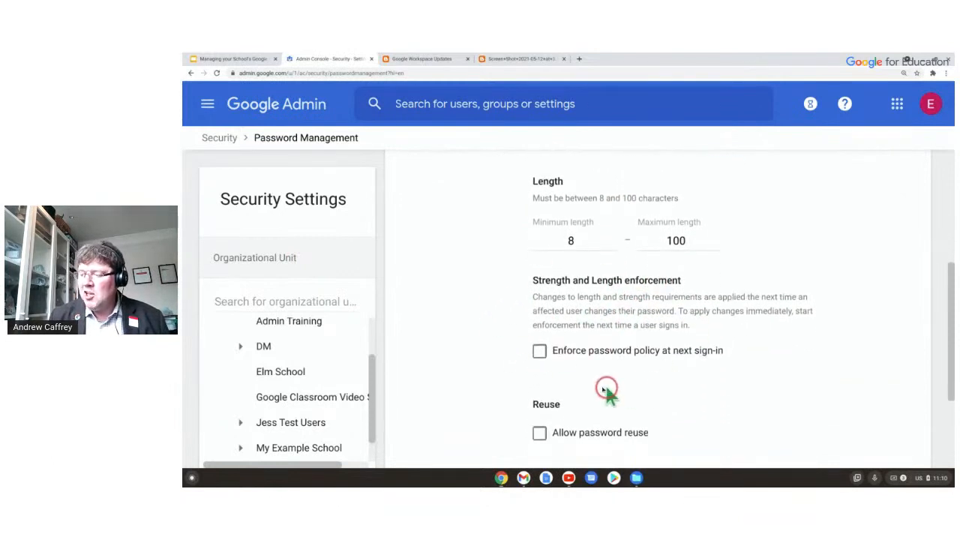
{"action": "scroll", "coordinate": [630, 395], "scroll_direction": "up", "scroll_amount": 3}
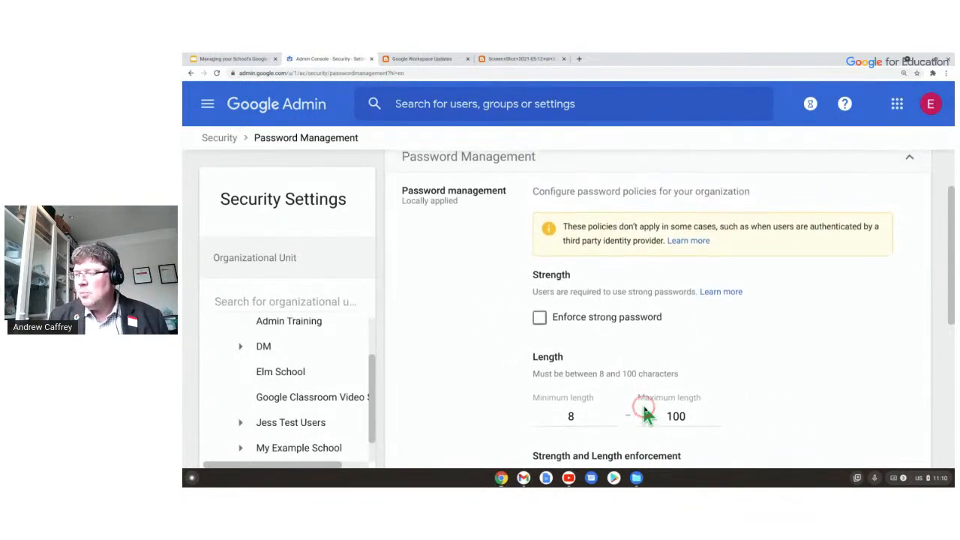
{"action": "scroll", "coordinate": [642, 402], "scroll_direction": "up", "scroll_amount": 1}
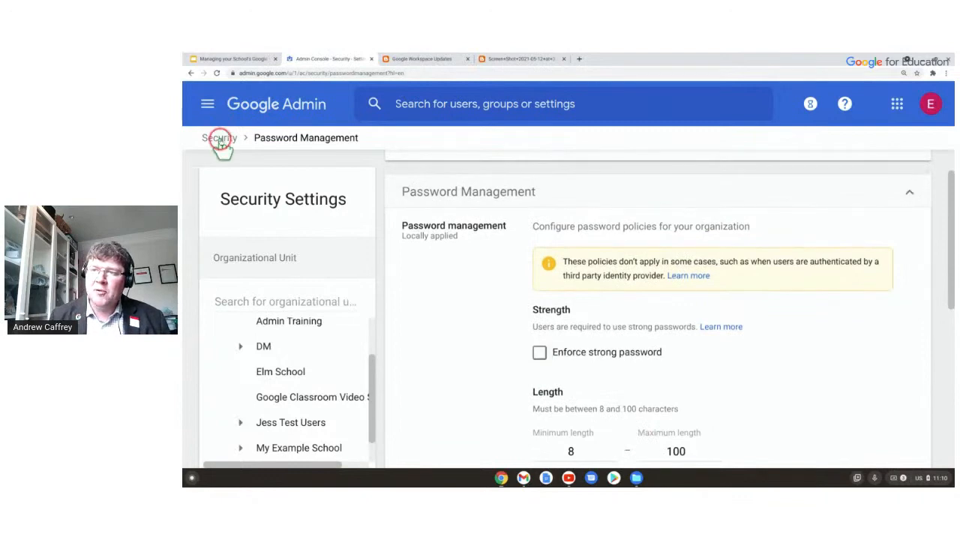
{"action": "left_click", "coordinate": [219, 140]}
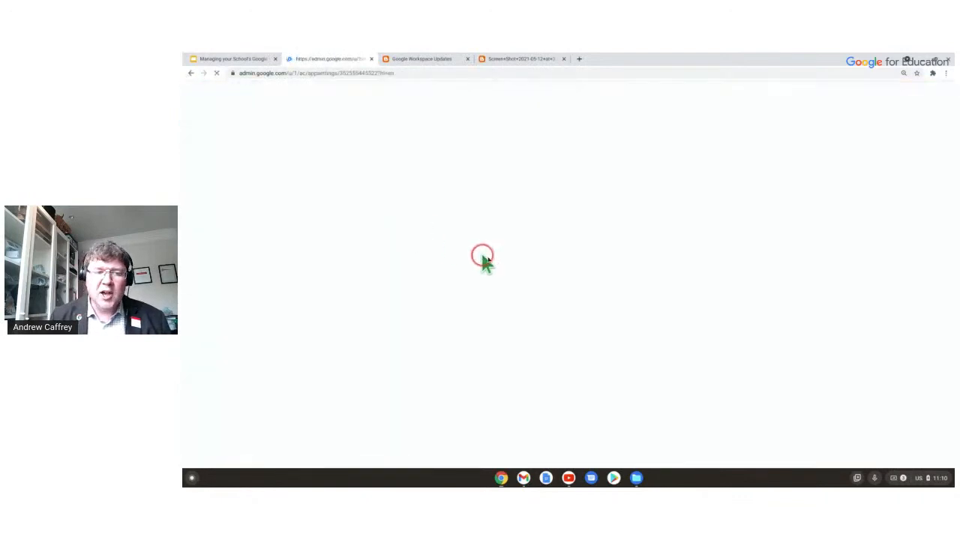
Open the 2-Step Verification settings and review its enforcement options.
{"action": "scroll", "coordinate": [520, 278], "scroll_direction": "down", "scroll_amount": 5}
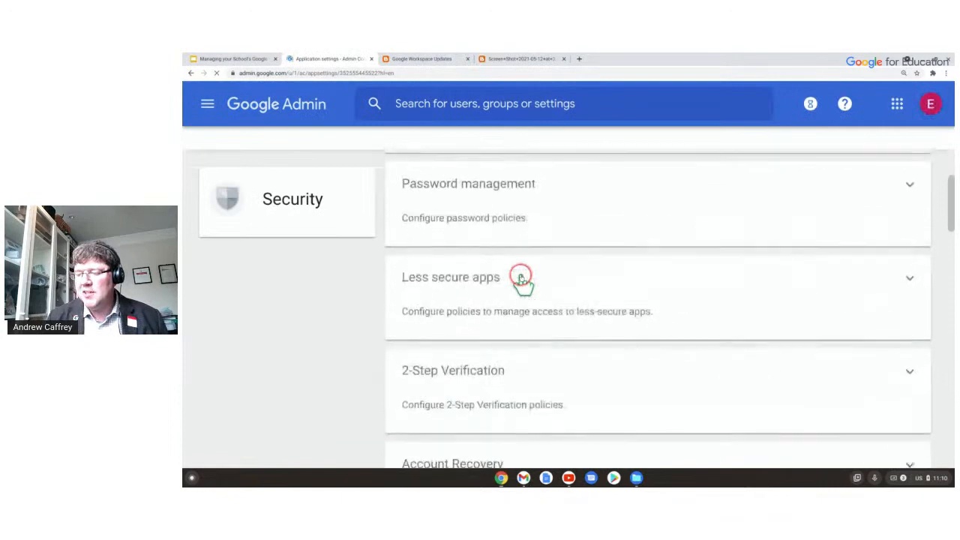
{"action": "scroll", "coordinate": [523, 281], "scroll_direction": "down", "scroll_amount": 3}
{"action": "left_click", "coordinate": [492, 281]}
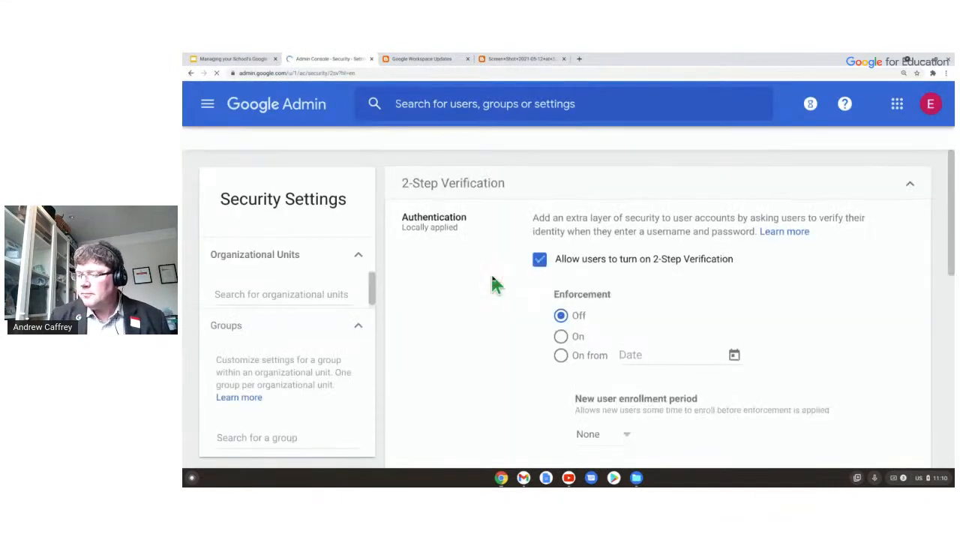
{"action": "scroll", "coordinate": [521, 280], "scroll_direction": "down", "scroll_amount": 2}
{"action": "left_click", "coordinate": [546, 282]}
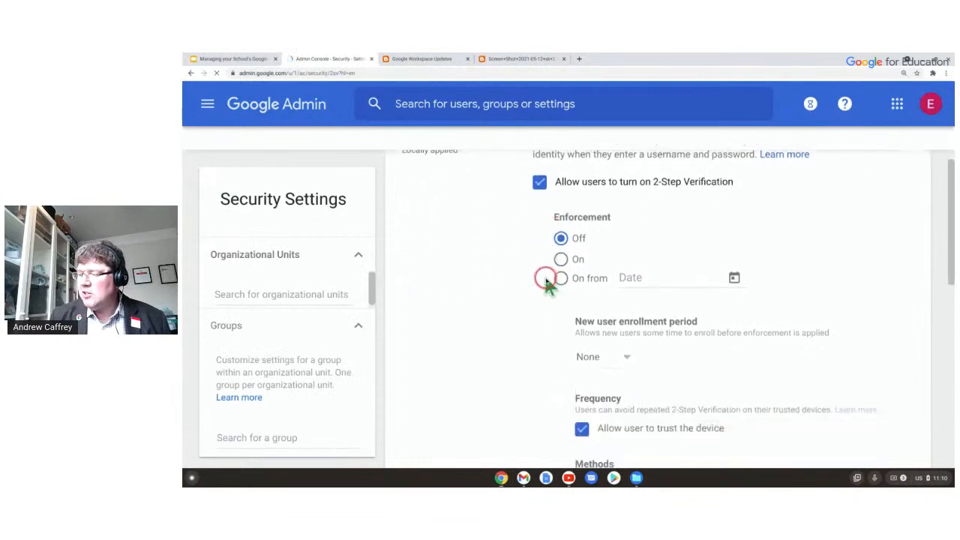
{"action": "scroll", "coordinate": [546, 282], "scroll_direction": "down", "scroll_amount": 1}
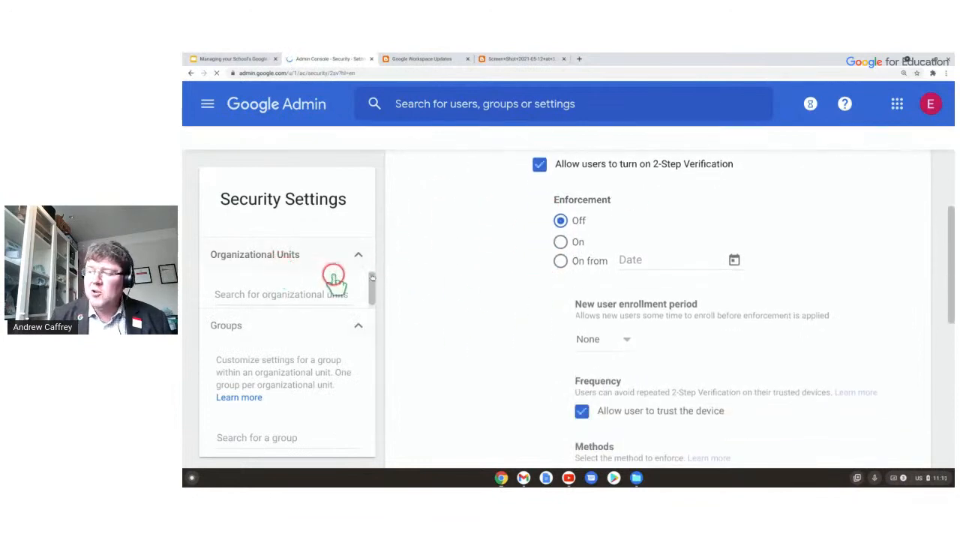
{"action": "scroll", "coordinate": [690, 314], "scroll_direction": "down", "scroll_amount": 1}
{"action": "scroll", "coordinate": [684, 309], "scroll_direction": "up", "scroll_amount": 4}
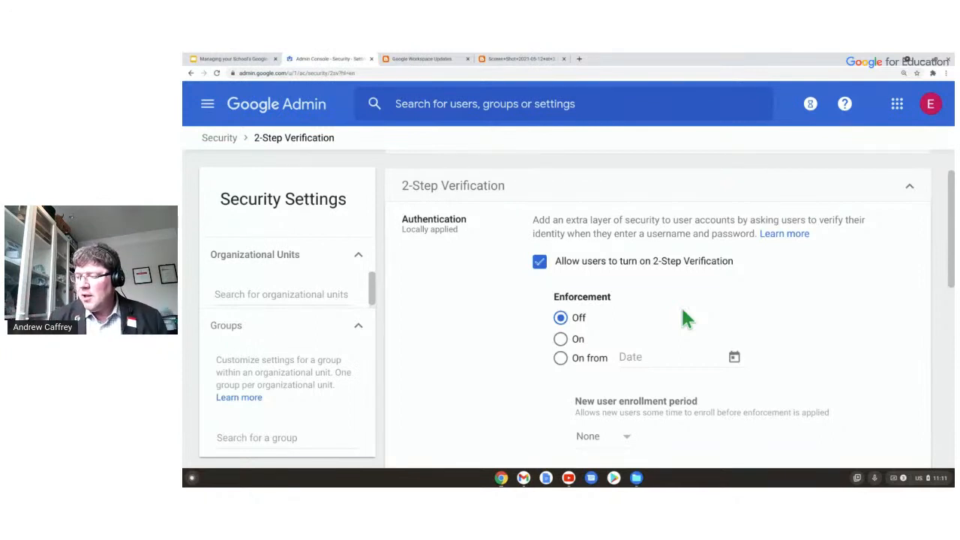
Return to the Security overview, then advance the presentation to the 'Questions?' slide.
{"action": "left_click", "coordinate": [218, 138]}
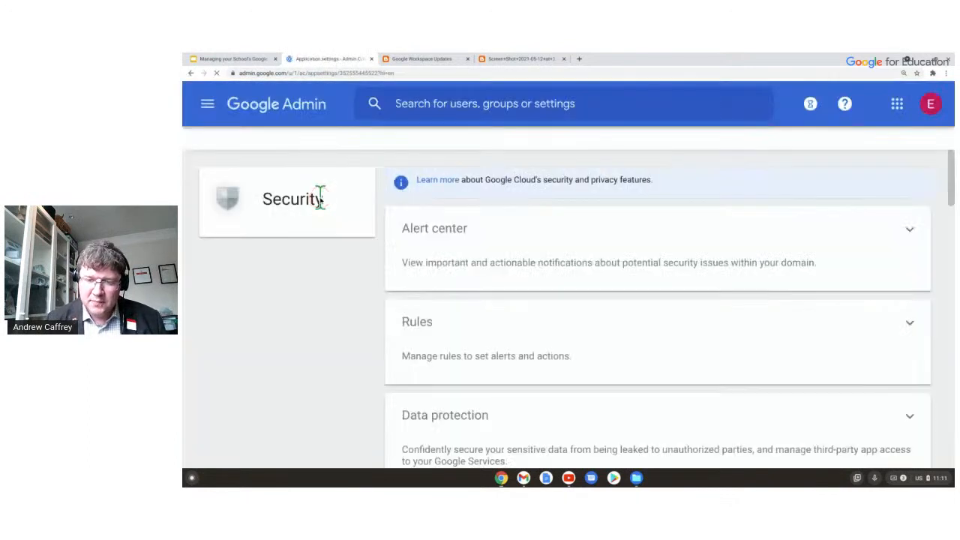
{"action": "left_click", "coordinate": [275, 224]}
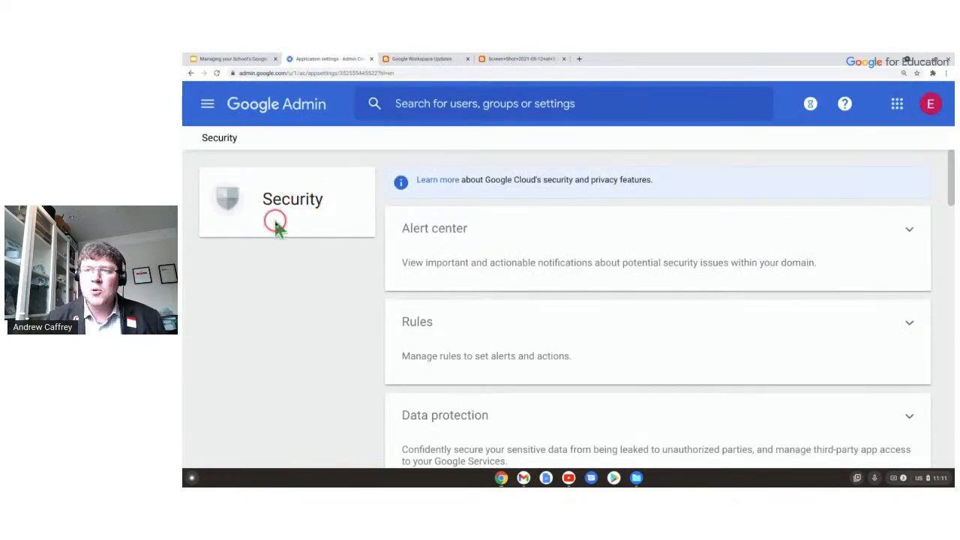
{"action": "left_click", "coordinate": [251, 59]}
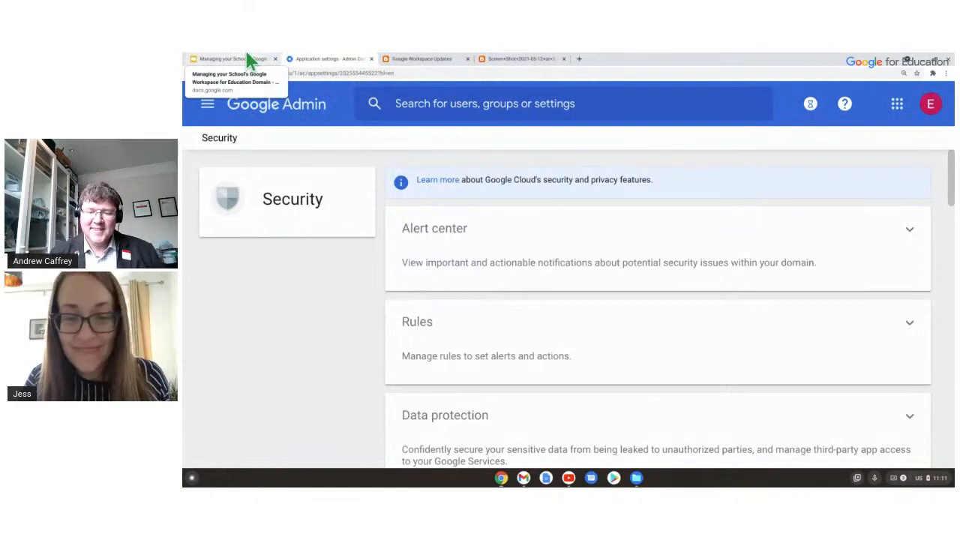
{"action": "left_click", "coordinate": [220, 137]}
{"action": "left_click", "coordinate": [240, 62]}
{"action": "left_click", "coordinate": [413, 241]}
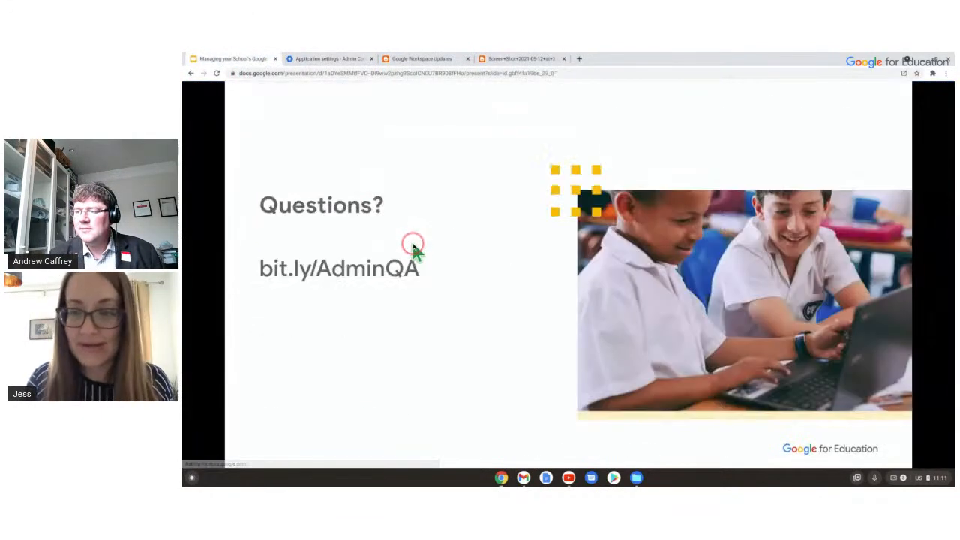